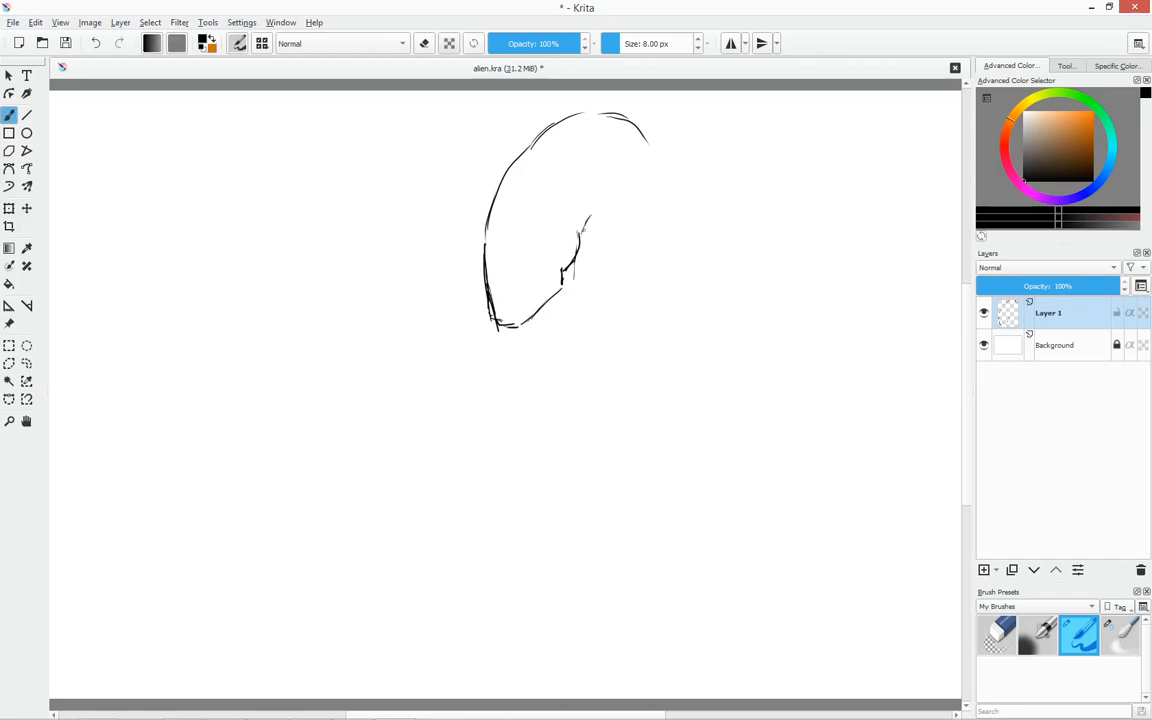
Sketch the alien's rounded head outline down to the neck, adding the mouth line and a curve behind the face.
left_click_drag(555, 133, 532, 148)
mouse_move(612, 203)
left_mouse_down()
mouse_move(628, 178)
mouse_move(545, 139)
mouse_move(530, 151)
left_mouse_up()
mouse_move(546, 138)
left_mouse_down()
mouse_move(588, 125)
mouse_move(629, 160)
left_mouse_up()
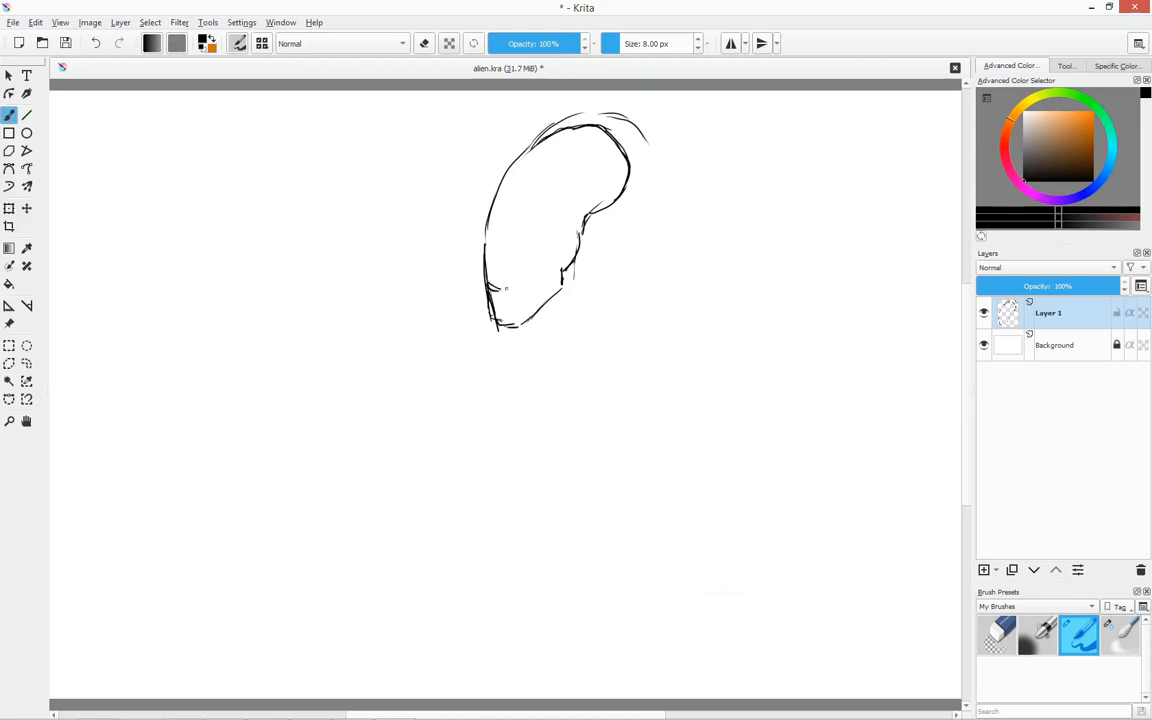
mouse_move(501, 290)
left_mouse_down()
mouse_move(533, 276)
mouse_move(532, 301)
mouse_move(527, 281)
mouse_move(497, 291)
left_mouse_up()
mouse_move(542, 270)
left_mouse_down()
mouse_move(537, 287)
mouse_move(556, 286)
left_mouse_up()
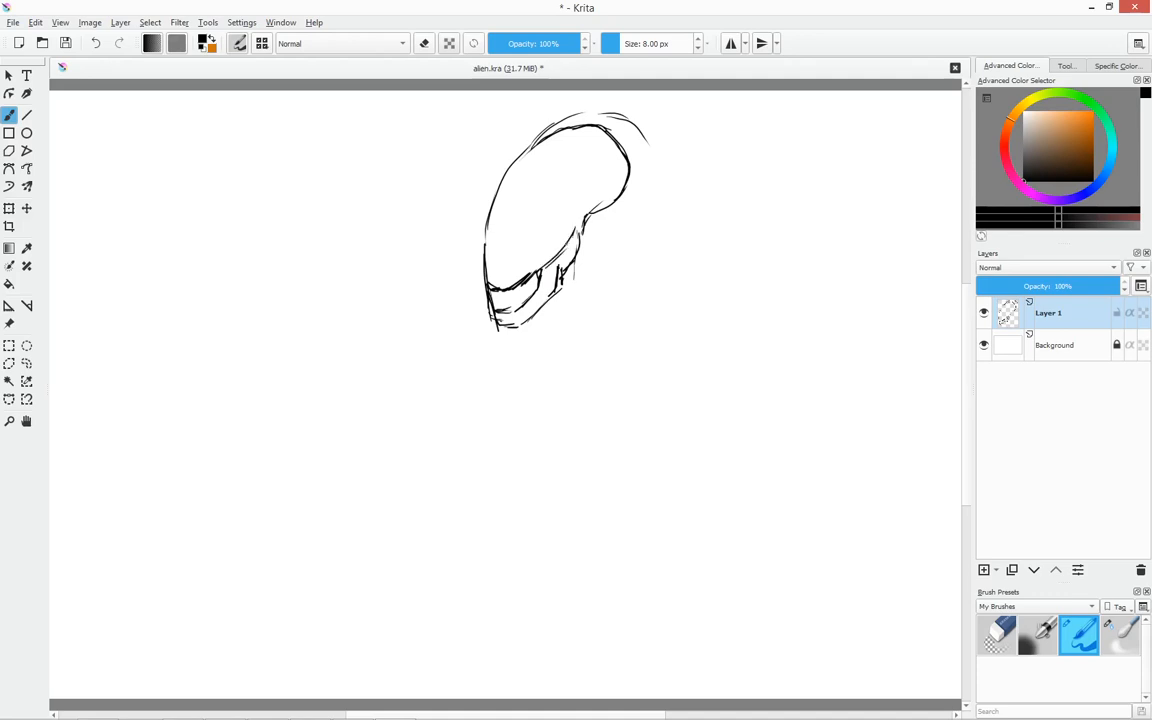
mouse_move(562, 231)
left_mouse_down()
mouse_move(555, 256)
mouse_move(570, 194)
left_mouse_up()
mouse_move(492, 214)
left_mouse_down()
mouse_move(542, 157)
mouse_move(581, 161)
left_mouse_up()
mouse_move(533, 162)
left_mouse_down()
mouse_move(580, 157)
mouse_move(595, 210)
left_mouse_up()
Erase the loose strokes outside the top and back of the head.
left_click(996, 634)
left_click_drag(621, 117, 644, 140)
mouse_move(634, 193)
left_mouse_down()
mouse_move(615, 143)
mouse_move(505, 113)
mouse_move(490, 121)
left_mouse_up()
scroll(647, 284, "up", 1)
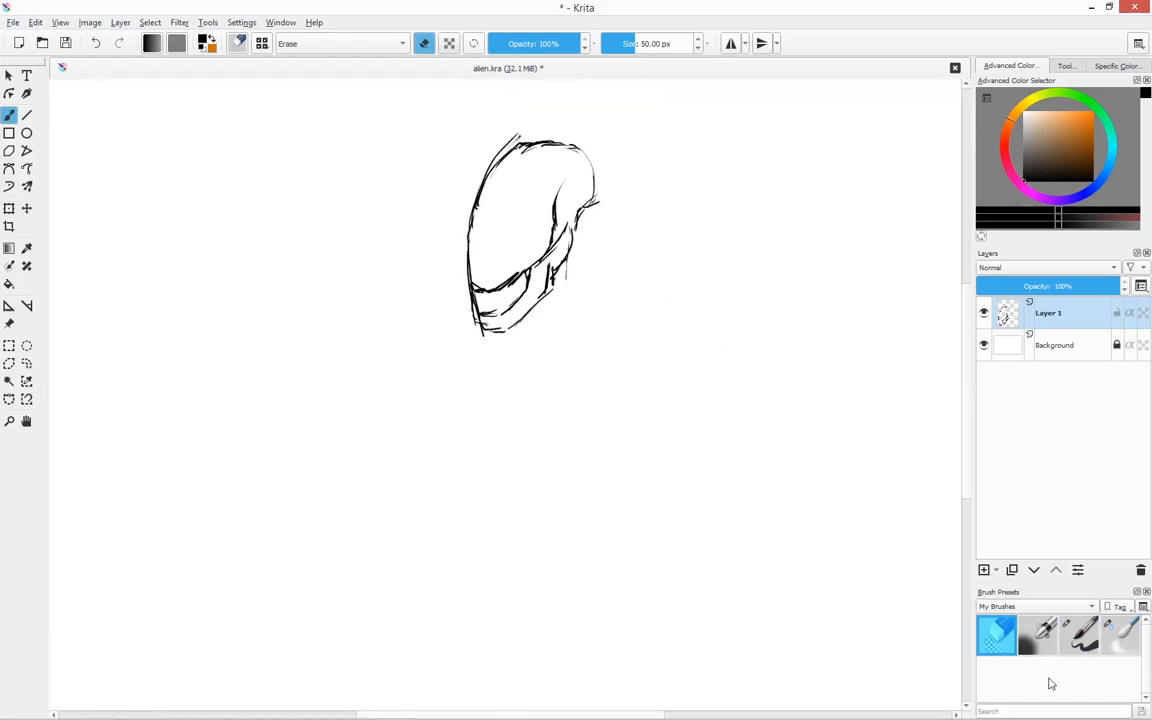
Draw the small rounded crest at the back of the head, redraw the skull's upper contour and erase its stray strokes.
left_click(1078, 634)
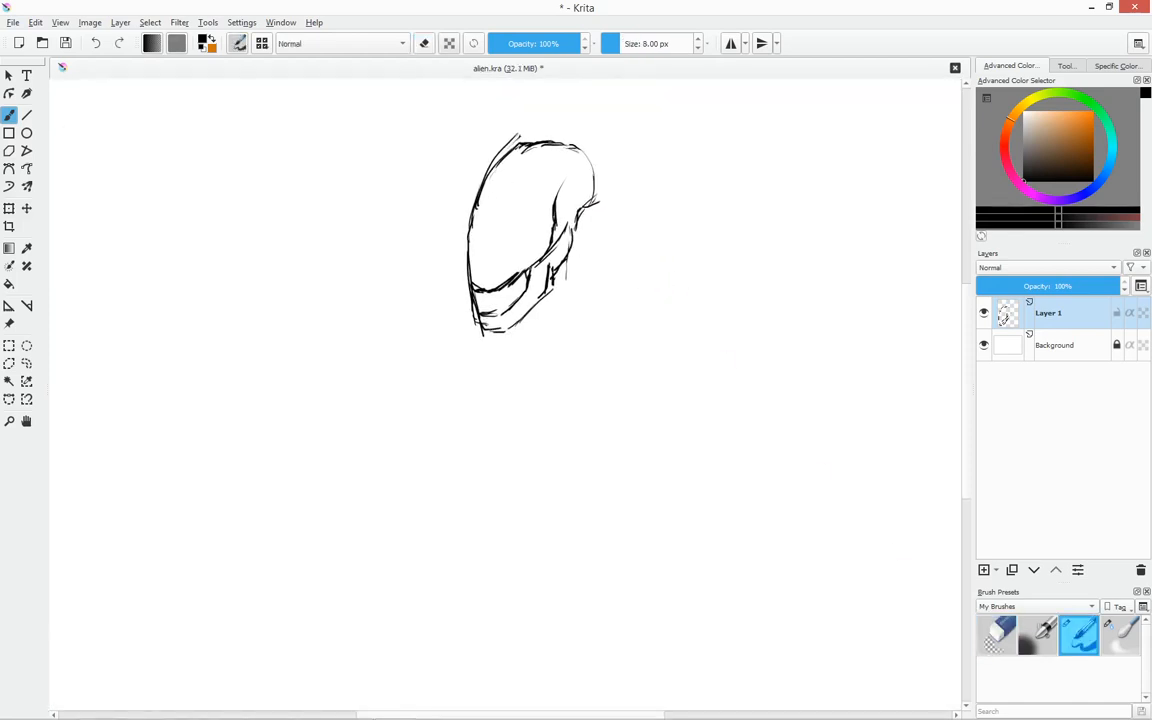
mouse_move(541, 258)
left_mouse_down()
mouse_move(552, 190)
mouse_move(591, 170)
mouse_move(592, 193)
mouse_move(567, 212)
left_mouse_up()
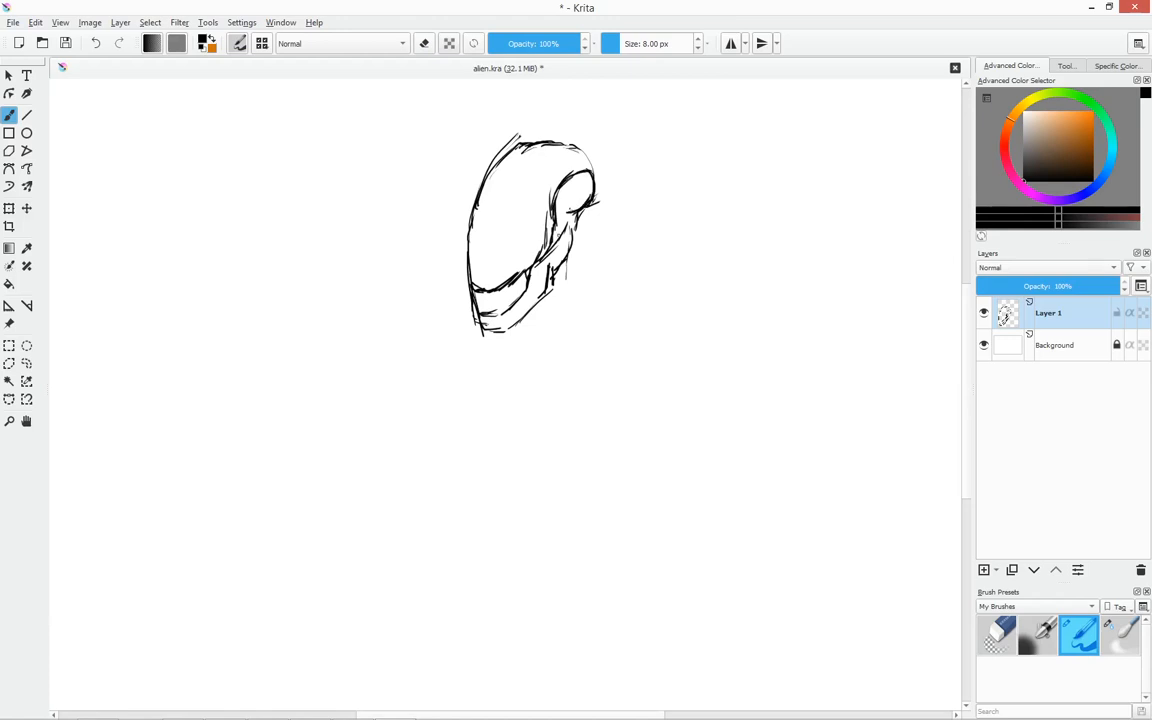
mouse_move(555, 268)
left_mouse_down()
mouse_move(568, 216)
mouse_move(554, 270)
left_mouse_up()
mouse_move(594, 175)
left_mouse_down()
mouse_move(558, 142)
mouse_move(572, 134)
mouse_move(514, 152)
left_mouse_up()
mouse_move(503, 166)
left_mouse_down()
mouse_move(556, 136)
mouse_move(594, 168)
mouse_move(568, 141)
left_mouse_up()
left_click_drag(522, 150, 508, 163)
key("e")
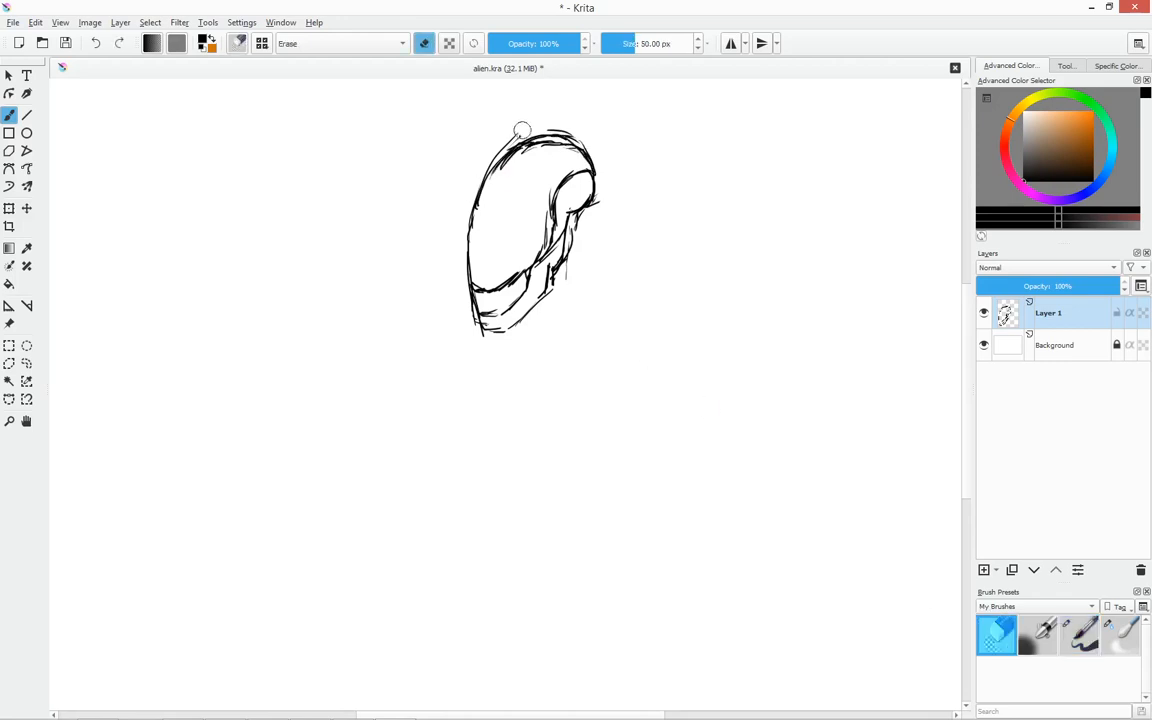
left_click(1078, 635)
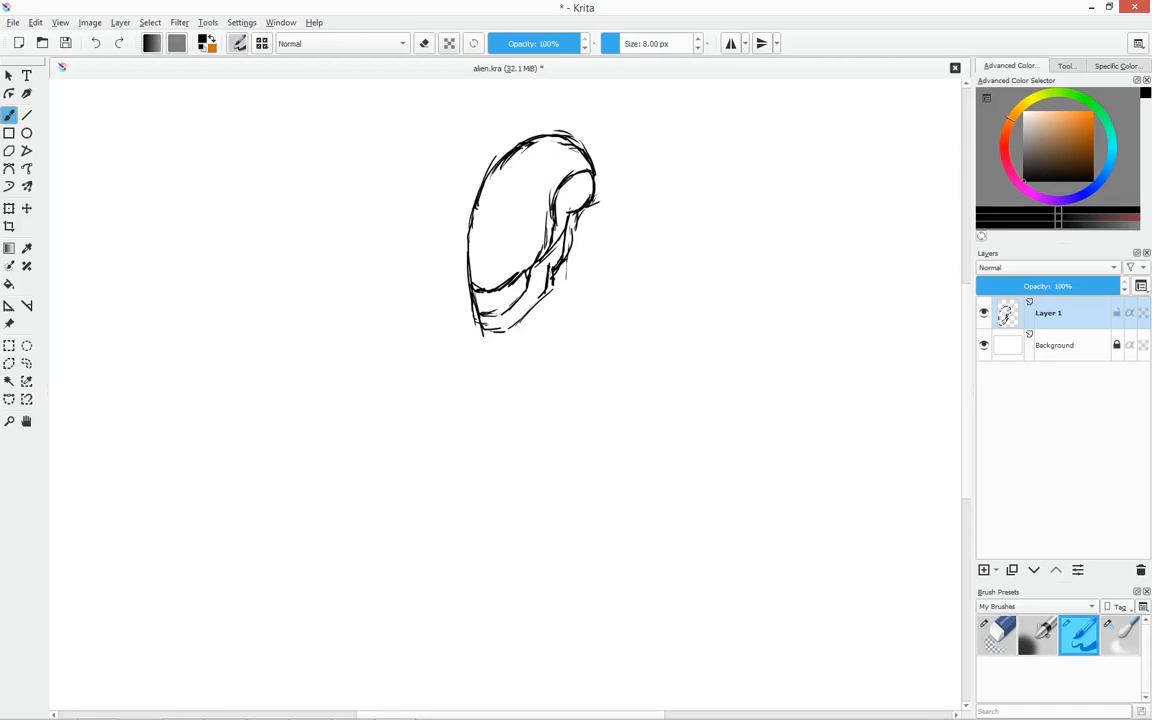
Sketch both rounded shoulders beside the head and the outer line of the nearer upper arm.
mouse_move(568, 257)
left_mouse_down()
mouse_move(579, 291)
mouse_move(611, 292)
mouse_move(603, 307)
left_mouse_up()
mouse_move(468, 235)
left_mouse_down()
mouse_move(422, 252)
mouse_move(420, 237)
mouse_move(423, 270)
mouse_move(432, 265)
mouse_move(392, 282)
left_mouse_up()
mouse_move(397, 276)
left_mouse_down()
mouse_move(418, 271)
mouse_move(389, 296)
mouse_move(363, 356)
left_mouse_up()
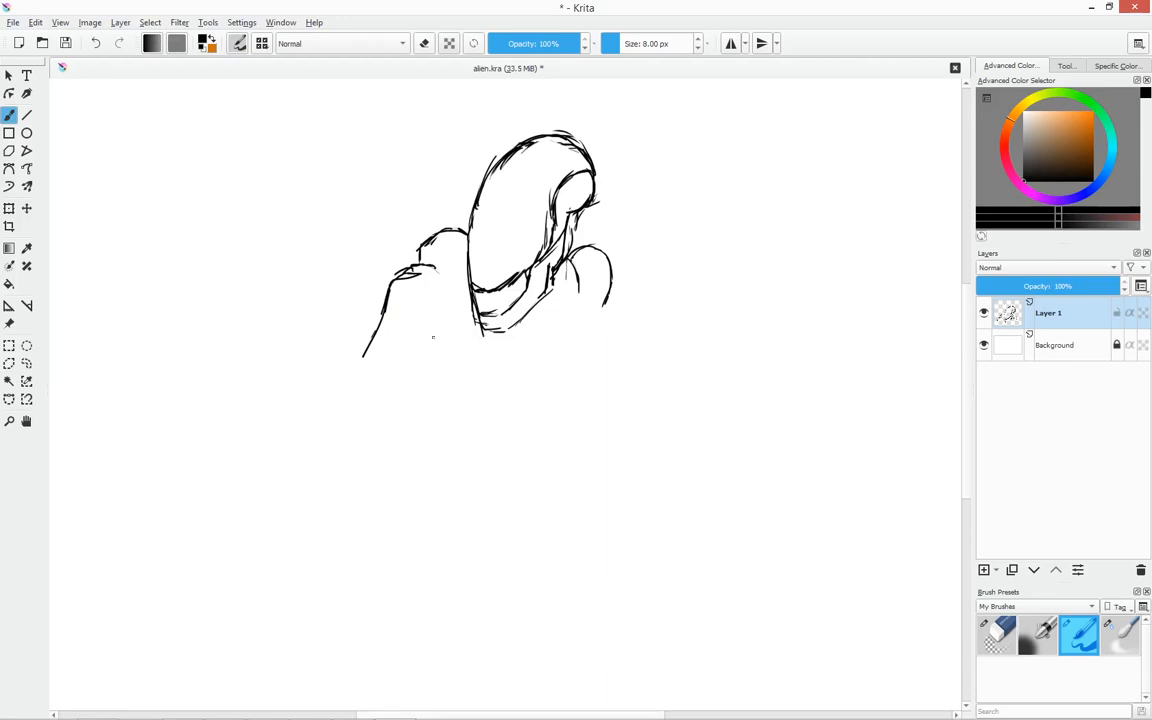
Complete the bent nearer arm with its inner crease, rounded elbow and forearm up to the wrist.
left_click_drag(426, 339, 384, 399)
left_click_drag(381, 396, 405, 398)
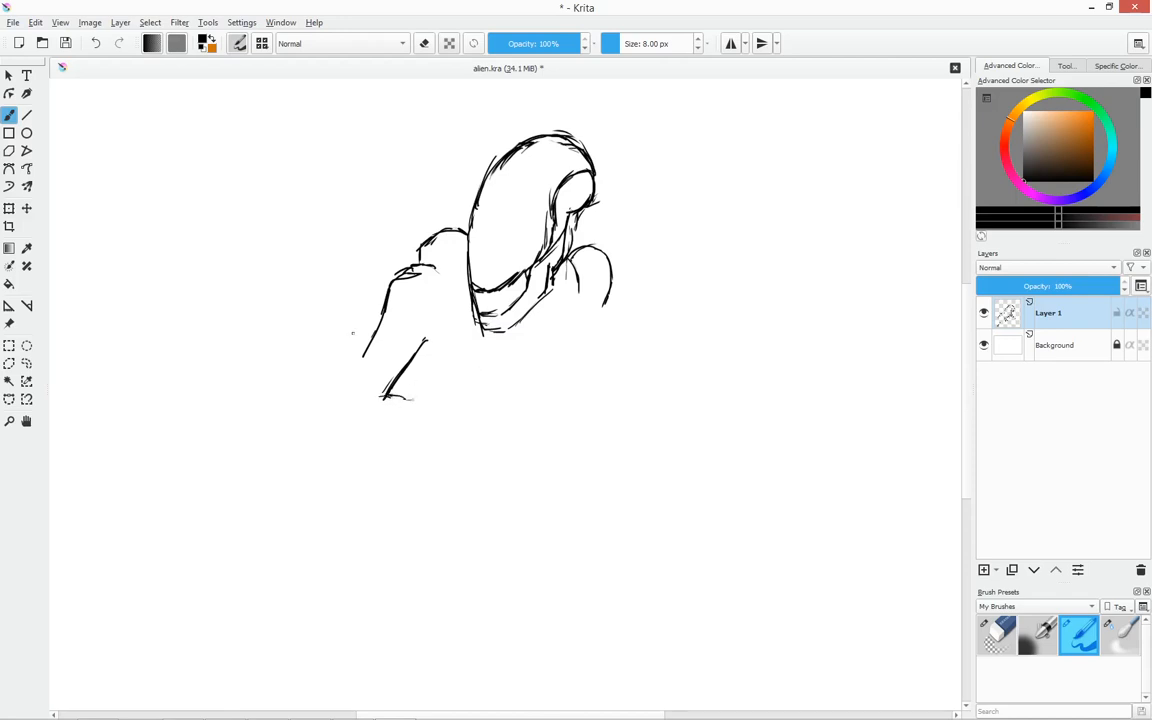
mouse_move(363, 355)
left_mouse_down()
mouse_move(354, 372)
mouse_move(461, 400)
mouse_move(458, 426)
mouse_move(437, 430)
left_mouse_up()
mouse_move(404, 276)
left_mouse_down()
mouse_move(334, 405)
mouse_move(340, 427)
mouse_move(362, 438)
mouse_move(437, 431)
left_mouse_up()
left_click_drag(369, 441, 414, 438)
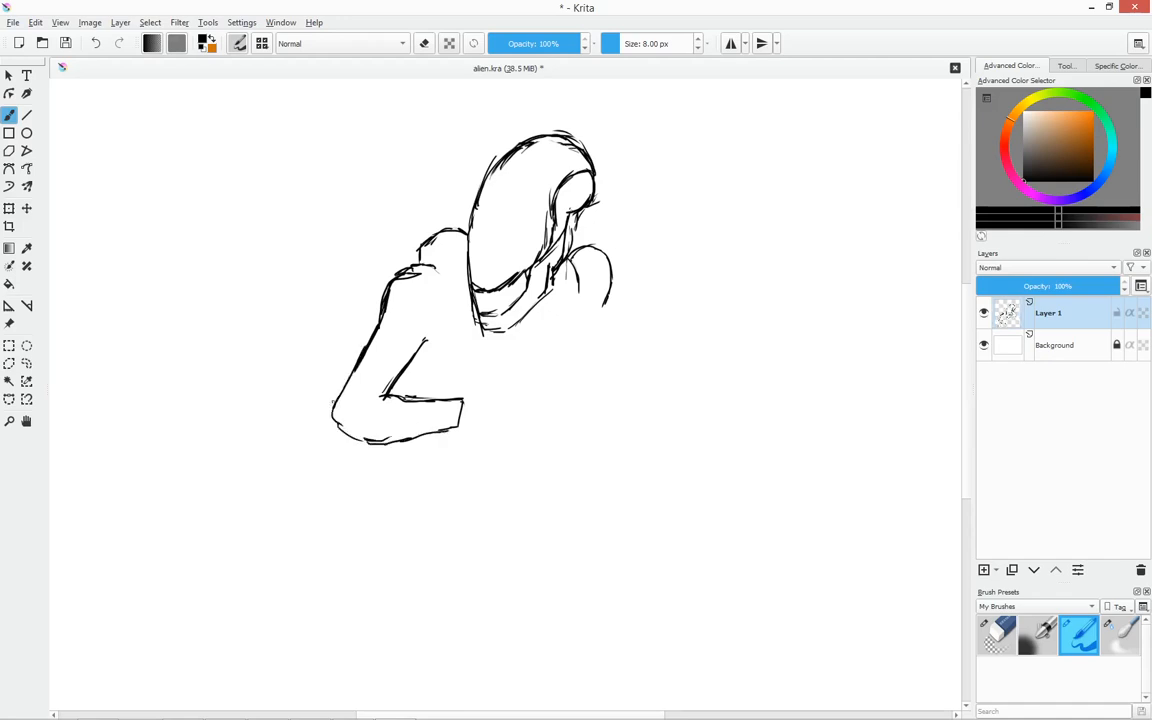
mouse_move(334, 406)
left_mouse_down()
mouse_move(356, 438)
mouse_move(390, 443)
left_mouse_up()
Draw the nearer arm's wrist and hand with pointed fingers extending across the body.
mouse_move(462, 400)
left_mouse_down()
mouse_move(494, 399)
mouse_move(475, 430)
left_mouse_up()
mouse_move(465, 401)
left_mouse_down()
mouse_move(575, 413)
mouse_move(565, 410)
mouse_move(597, 423)
left_mouse_up()
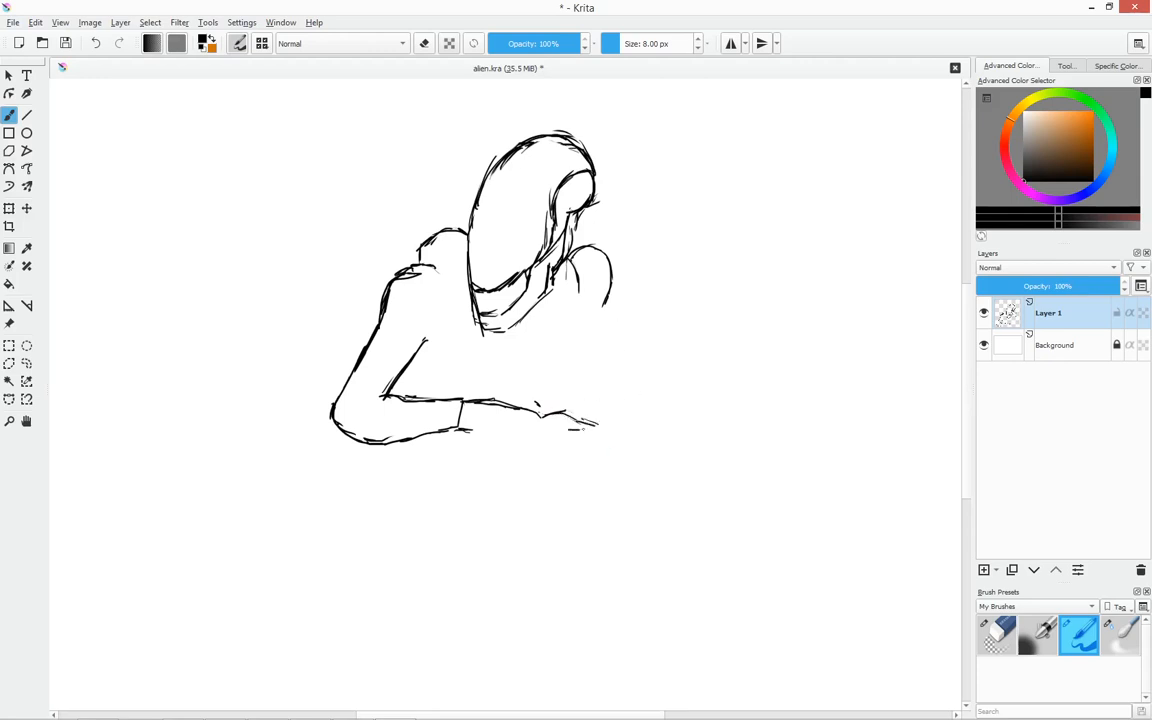
mouse_move(469, 430)
left_mouse_down()
mouse_move(570, 470)
mouse_move(550, 424)
mouse_move(574, 433)
mouse_move(585, 456)
mouse_move(549, 442)
left_mouse_up()
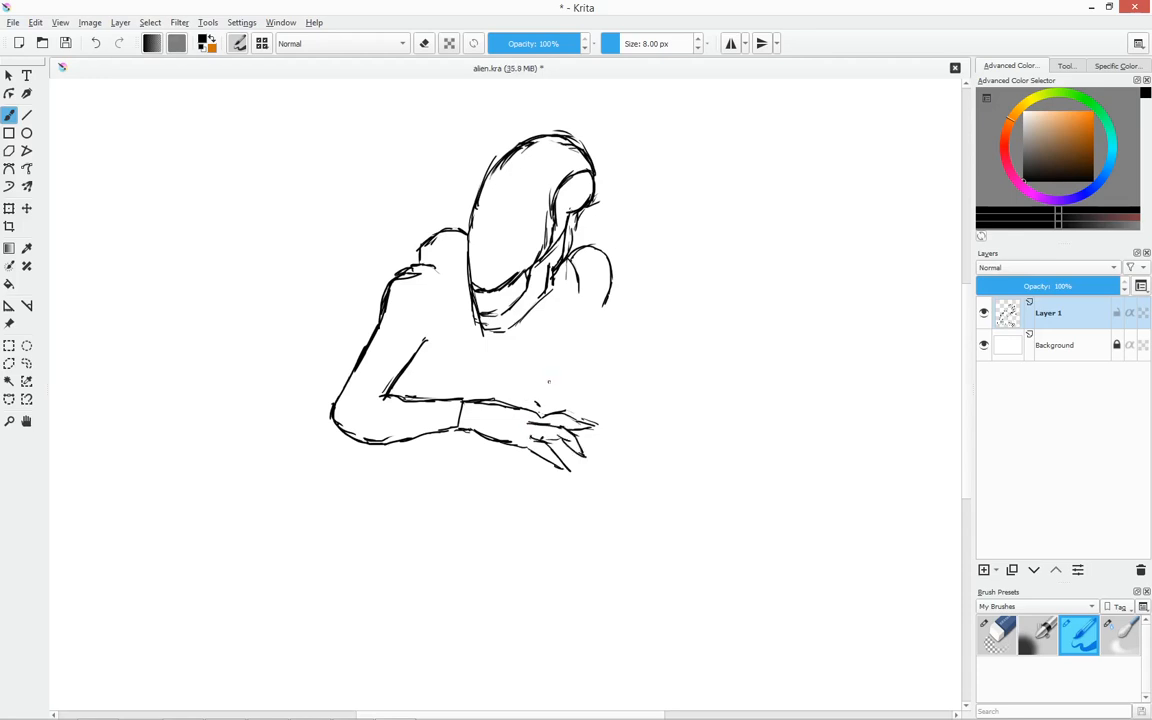
Sketch the farther upper arm and the chest edge, with rounded forms below its shoulder where the forearm begins.
left_click_drag(530, 403, 550, 387)
left_click_drag(606, 307, 598, 325)
left_click_drag(553, 375, 592, 335)
mouse_move(601, 315)
left_mouse_down()
mouse_move(609, 294)
mouse_move(575, 362)
mouse_move(566, 325)
left_mouse_up()
mouse_move(571, 268)
left_mouse_down()
mouse_move(566, 326)
mouse_move(543, 354)
left_mouse_up()
mouse_move(573, 274)
left_mouse_down()
mouse_move(577, 298)
mouse_move(615, 325)
mouse_move(582, 352)
mouse_move(602, 368)
mouse_move(578, 376)
left_mouse_up()
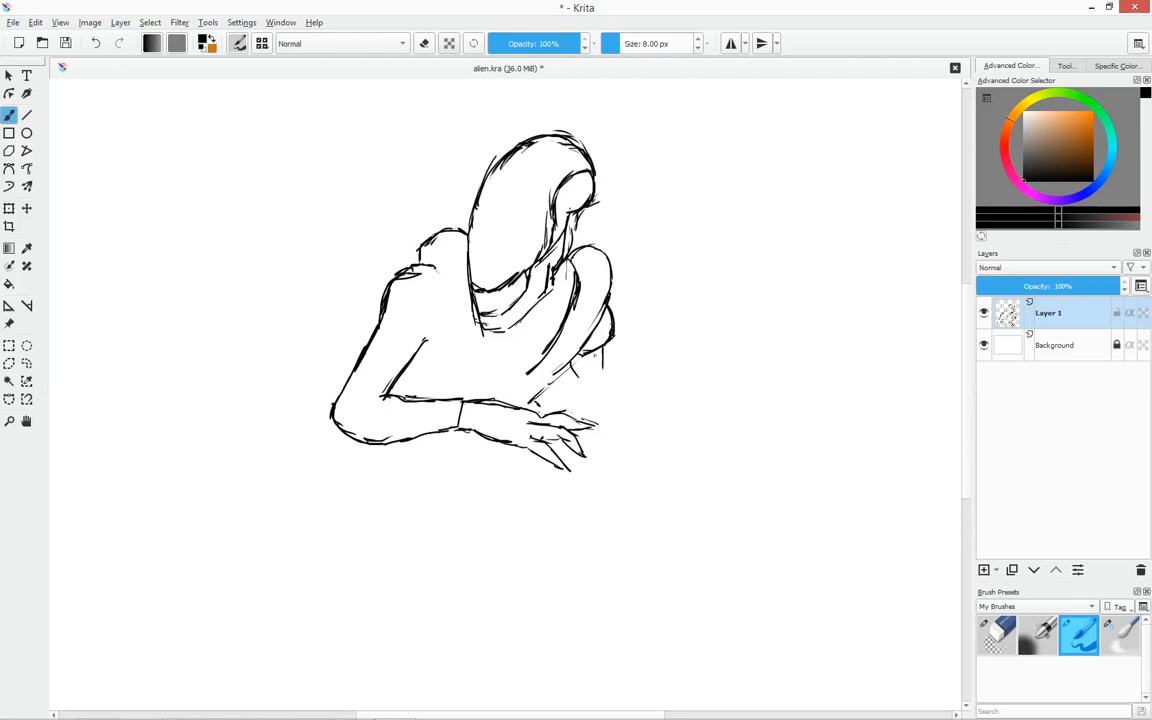
left_click_drag(613, 335, 593, 355)
mouse_move(612, 330)
left_mouse_down()
mouse_move(604, 353)
mouse_move(579, 358)
mouse_move(606, 382)
mouse_move(576, 383)
mouse_move(602, 382)
mouse_move(583, 390)
mouse_move(604, 430)
left_mouse_up()
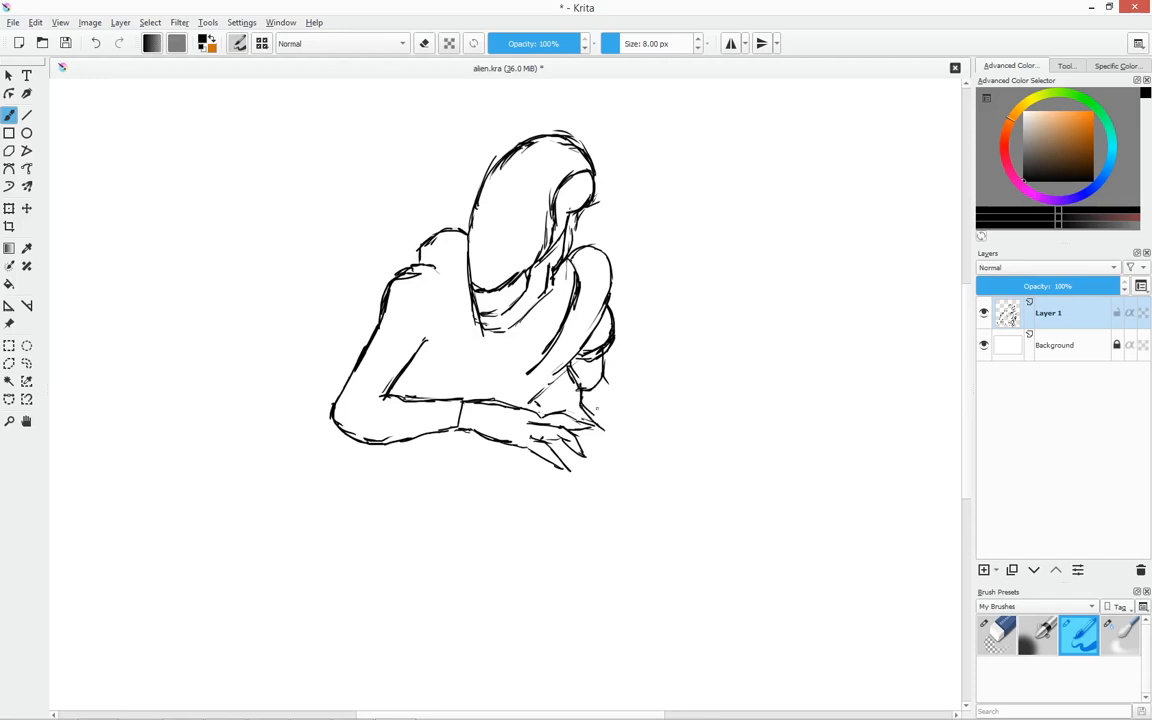
Draw the farther forearm reaching down and outward, ending in a hand with a thumb and clawed fingers.
mouse_move(608, 381)
left_mouse_down()
mouse_move(641, 480)
mouse_move(621, 486)
left_mouse_up()
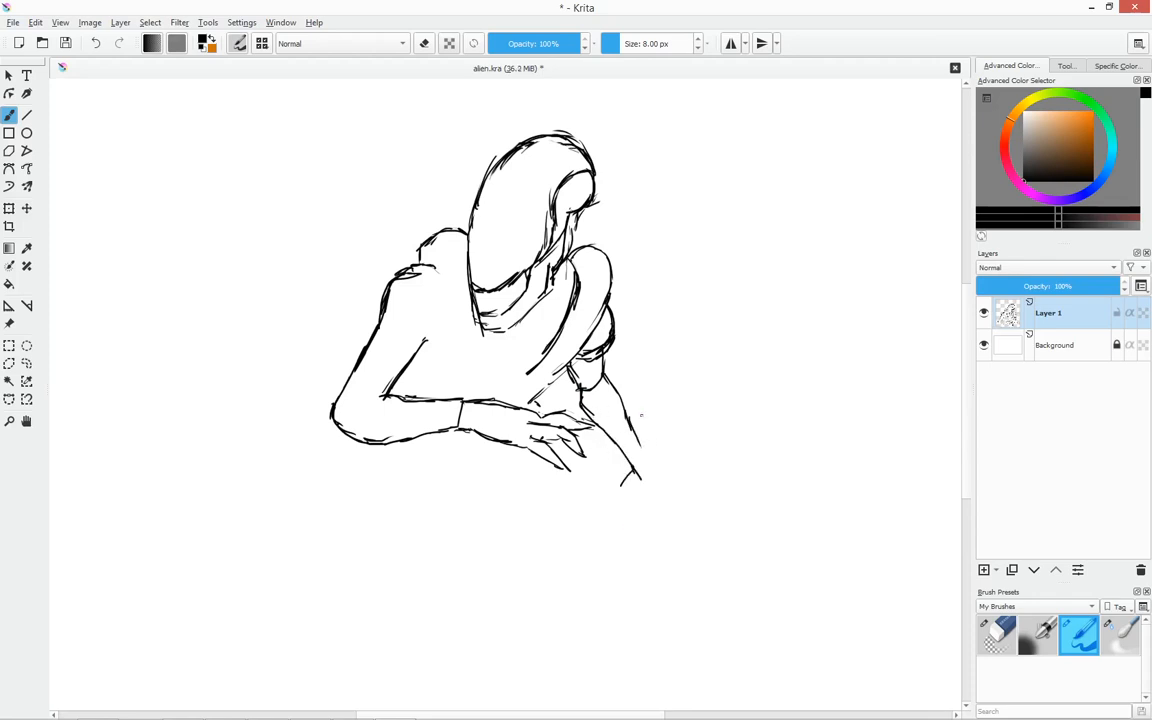
mouse_move(636, 433)
left_mouse_down()
mouse_move(652, 470)
mouse_move(610, 517)
mouse_move(668, 507)
left_mouse_up()
left_click_drag(656, 471, 669, 508)
left_click_drag(637, 492, 655, 515)
left_click_drag(652, 506, 674, 528)
mouse_move(668, 505)
left_mouse_down()
mouse_move(686, 556)
mouse_move(663, 552)
left_mouse_up()
left_click_drag(675, 526, 652, 534)
left_click_drag(663, 520, 653, 533)
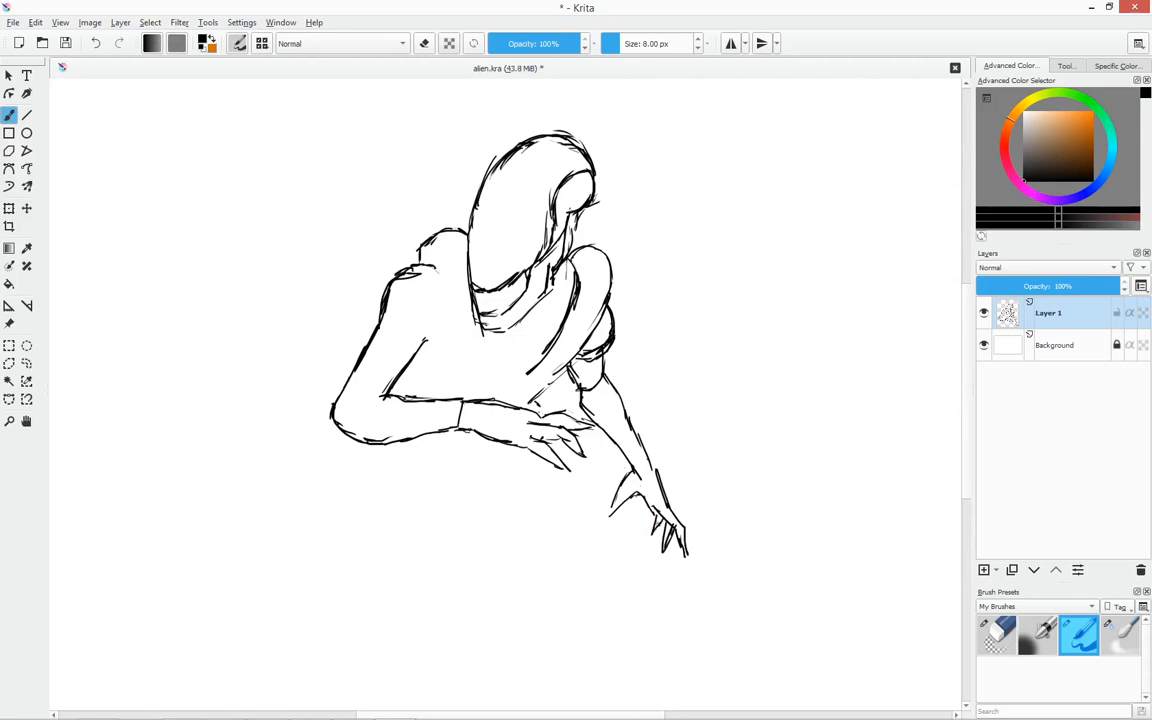
Sketch the waist, hips and upper thighs below the arms, including the arched line between the legs.
left_click_drag(500, 442, 495, 462)
left_click_drag(400, 443, 393, 479)
mouse_move(500, 453)
left_mouse_down()
mouse_move(488, 505)
mouse_move(568, 557)
left_mouse_up()
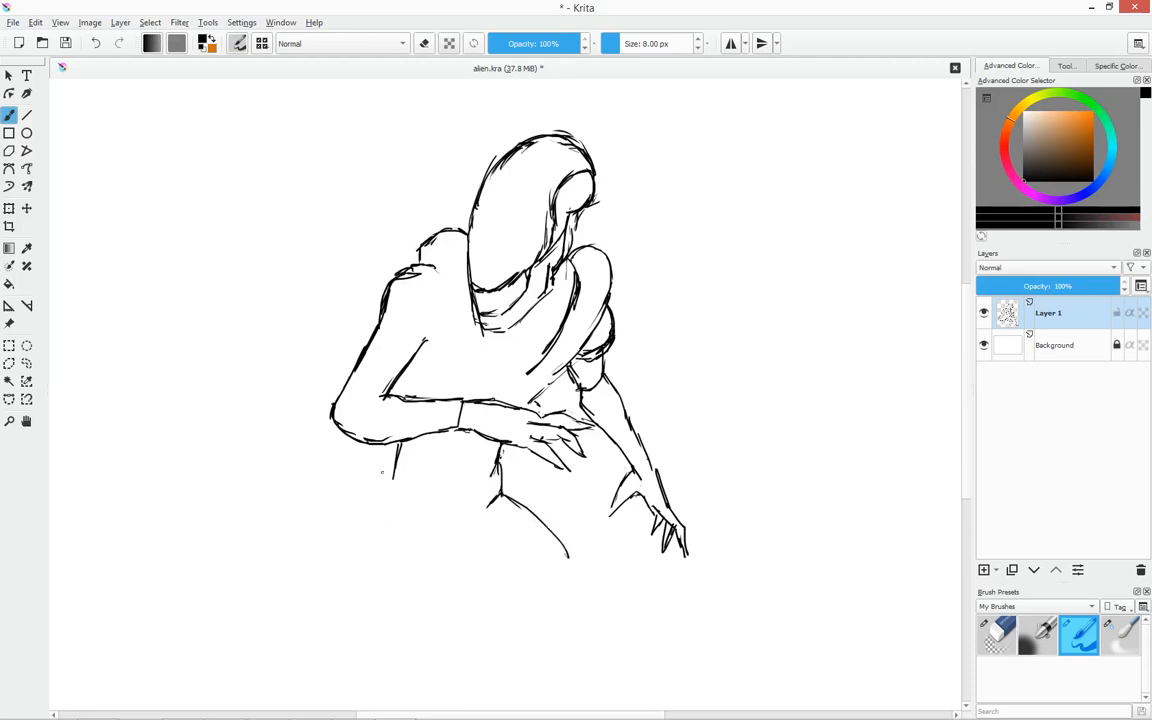
left_click_drag(391, 490, 353, 580)
mouse_move(442, 573)
left_mouse_down()
mouse_move(463, 555)
mouse_move(493, 587)
left_mouse_up()
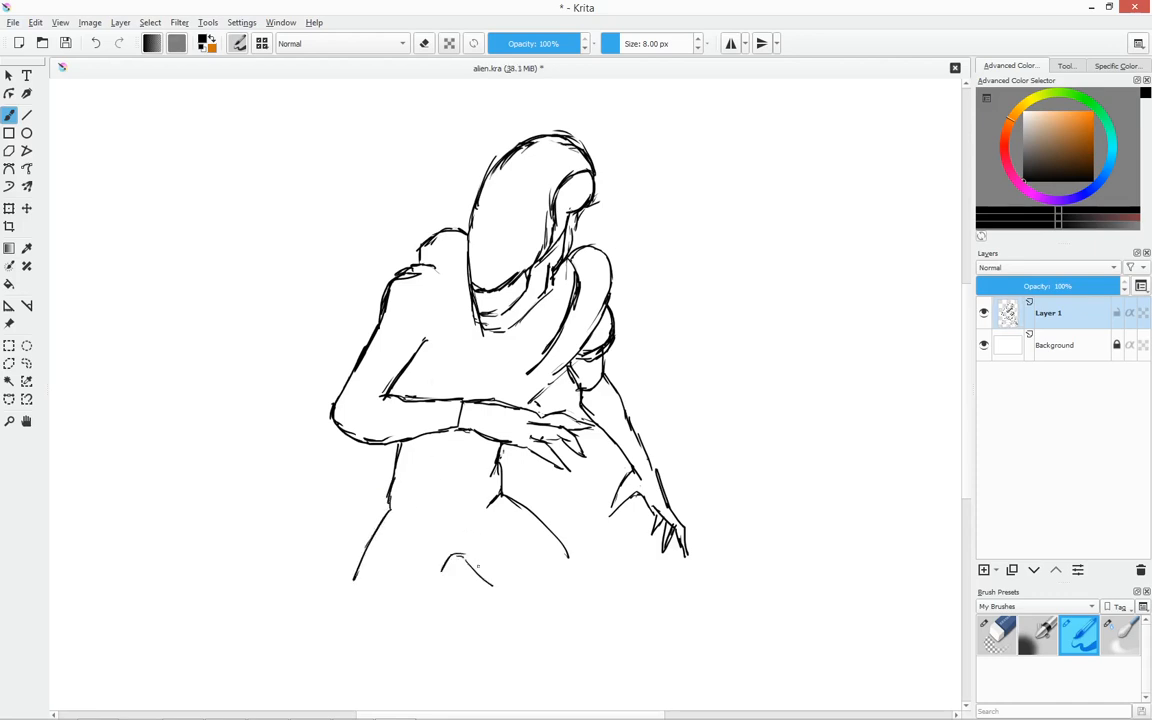
left_click_drag(571, 467, 563, 540)
left_click_drag(545, 393, 548, 373)
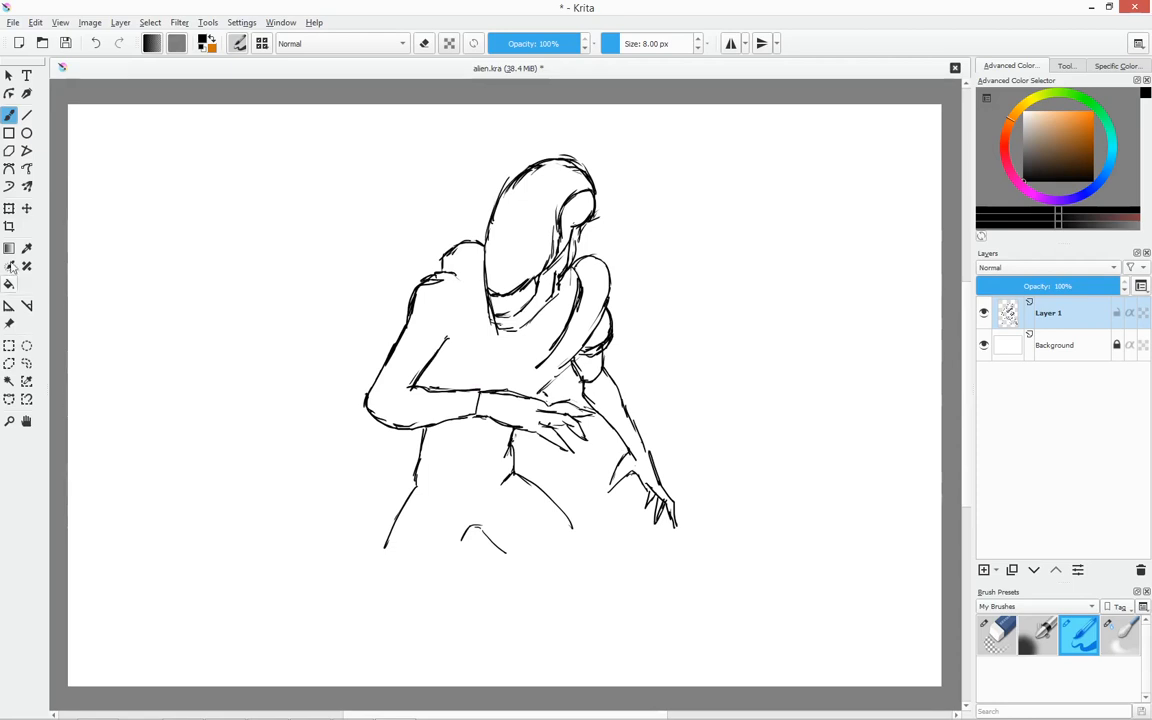
Scale up and reposition the whole figure with the Transform tool to fill the canvas height, and save the file.
left_click(9, 345)
key("ctrl+t")
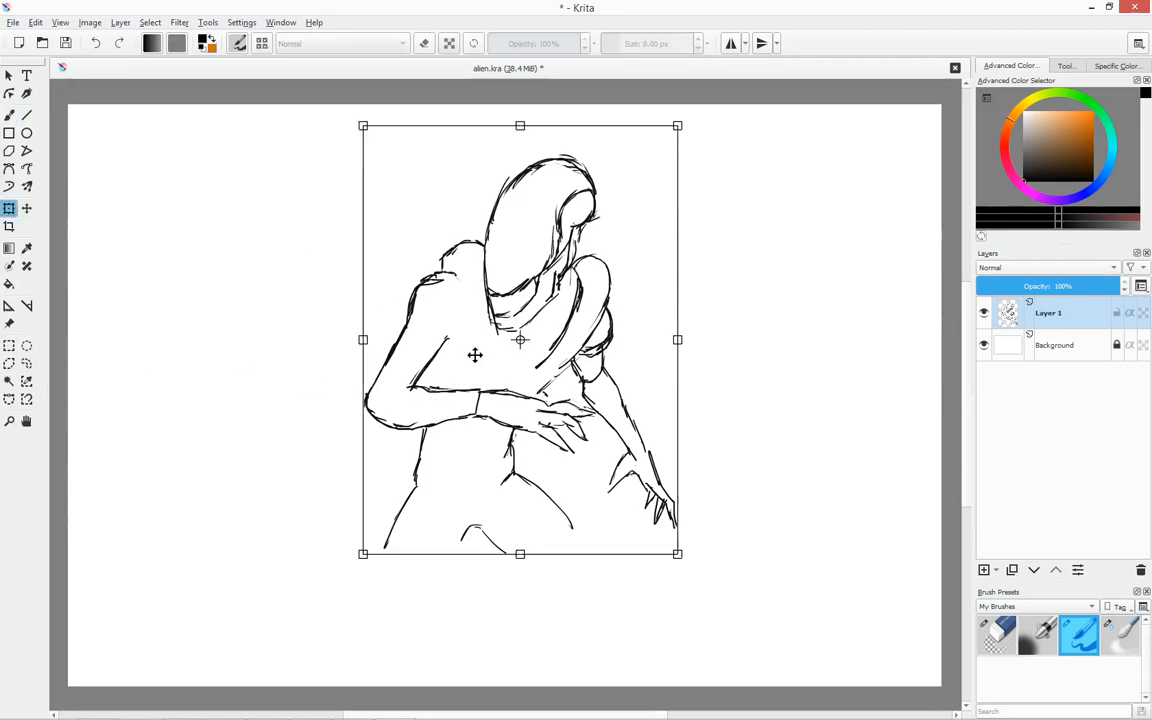
left_click_drag(496, 378, 452, 351)
mouse_move(626, 526)
left_mouse_down()
mouse_move(702, 604)
mouse_move(741, 675)
left_mouse_up()
left_click_drag(597, 474, 577, 454)
left_click_drag(722, 655, 748, 685)
left_click_drag(637, 564, 633, 556)
left_click_drag(744, 675, 753, 683)
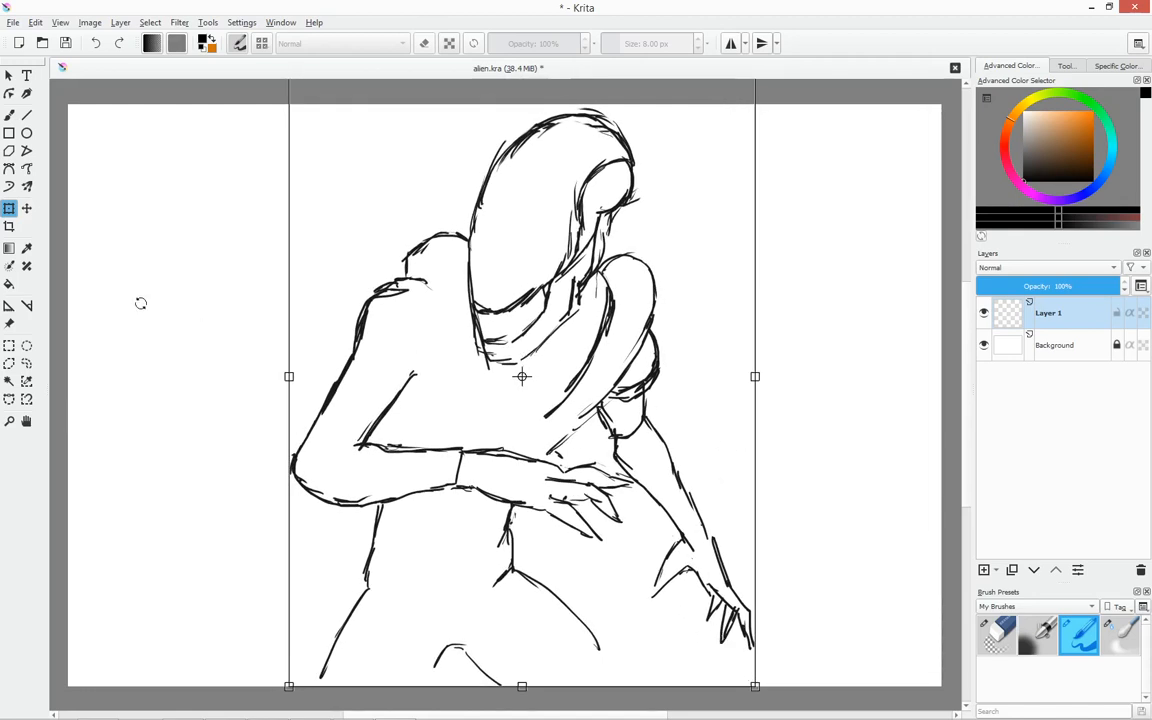
left_click(9, 114)
key("ctrl+s")
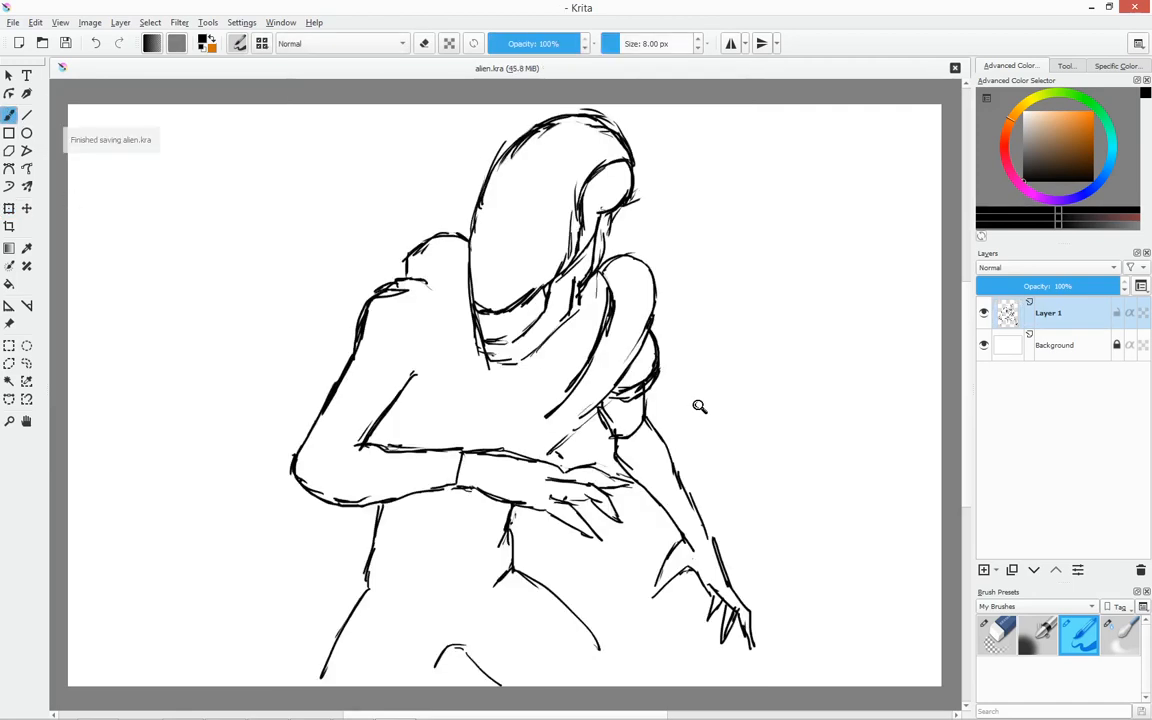
Extend the legs to the canvas's lower edge and add a hip joint and inner contour lines to the farther thigh.
left_click_drag(697, 404, 710, 404)
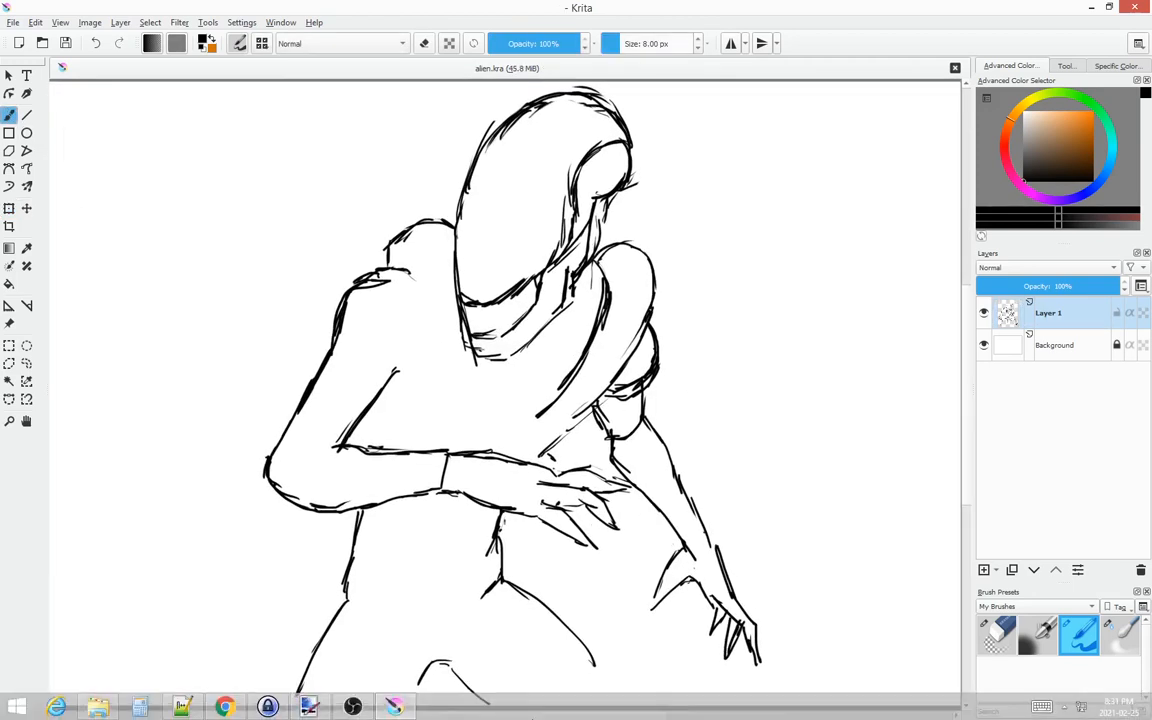
mouse_move(454, 659)
left_mouse_down()
mouse_move(470, 592)
mouse_move(430, 637)
left_mouse_up()
left_click_drag(309, 635, 352, 554)
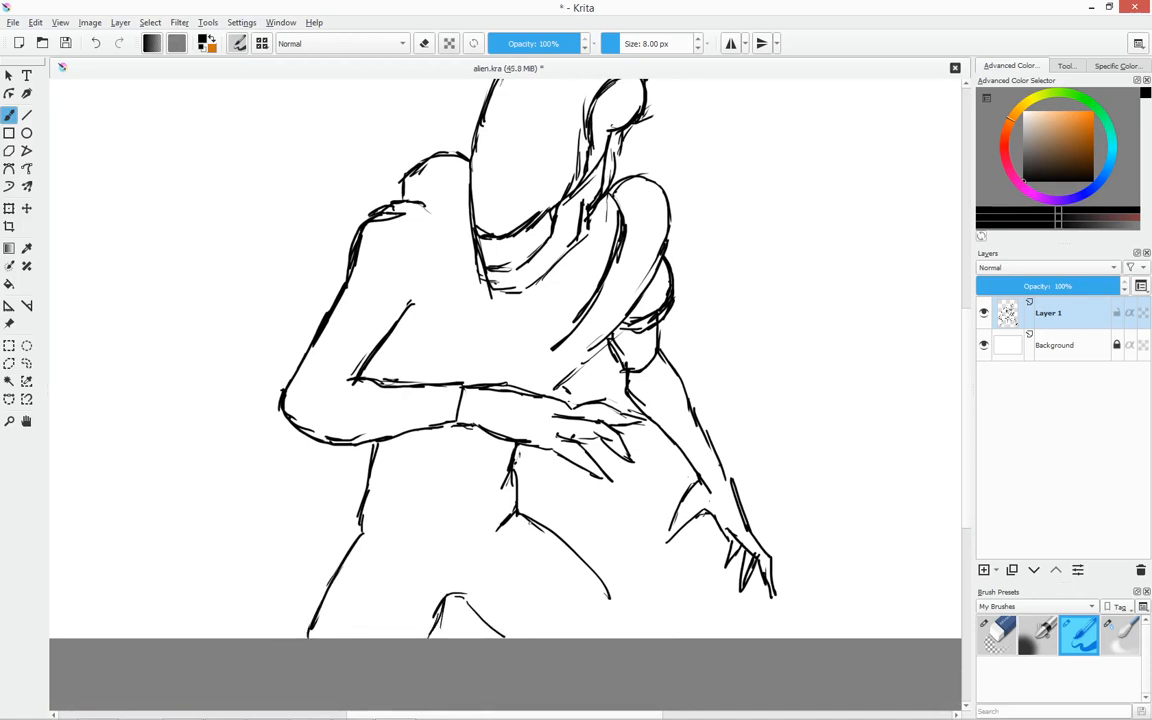
left_click_drag(606, 592, 632, 633)
mouse_move(469, 592)
left_mouse_down()
mouse_move(500, 531)
mouse_move(498, 540)
mouse_move(525, 509)
mouse_move(535, 514)
mouse_move(514, 532)
mouse_move(527, 518)
left_mouse_up()
left_click_drag(502, 566, 529, 597)
left_click_drag(501, 557, 577, 637)
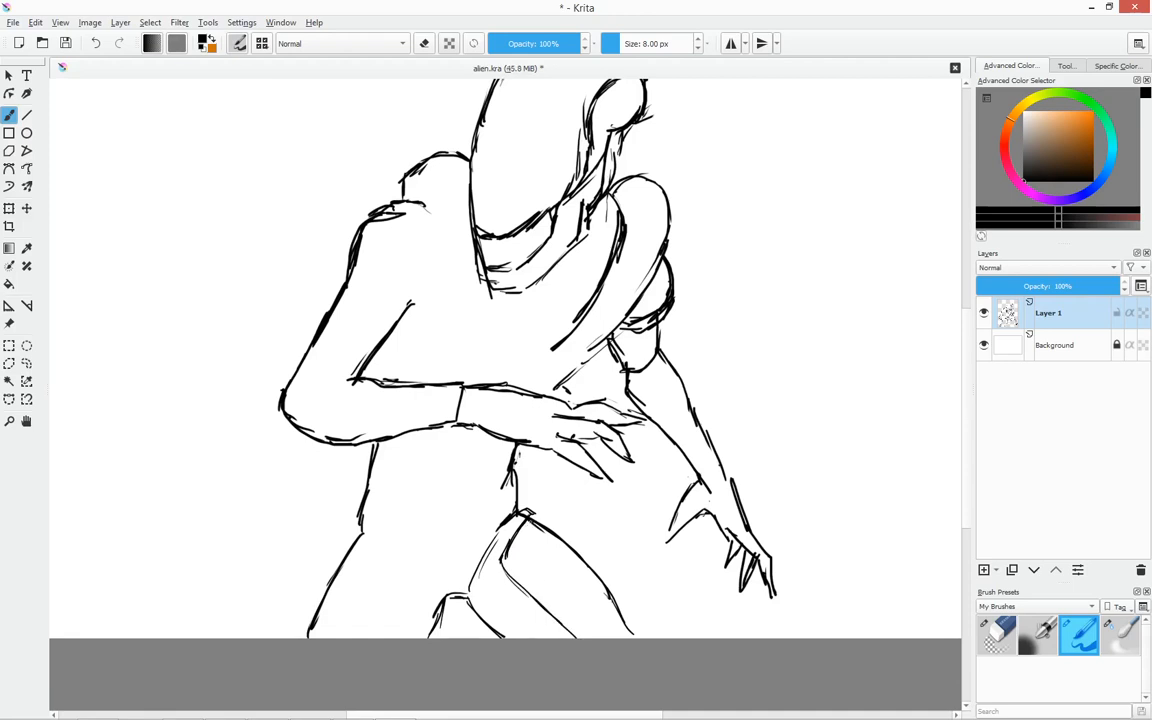
mouse_move(535, 526)
left_mouse_down()
mouse_move(628, 634)
mouse_move(542, 541)
left_mouse_up()
left_click_drag(472, 474, 586, 621)
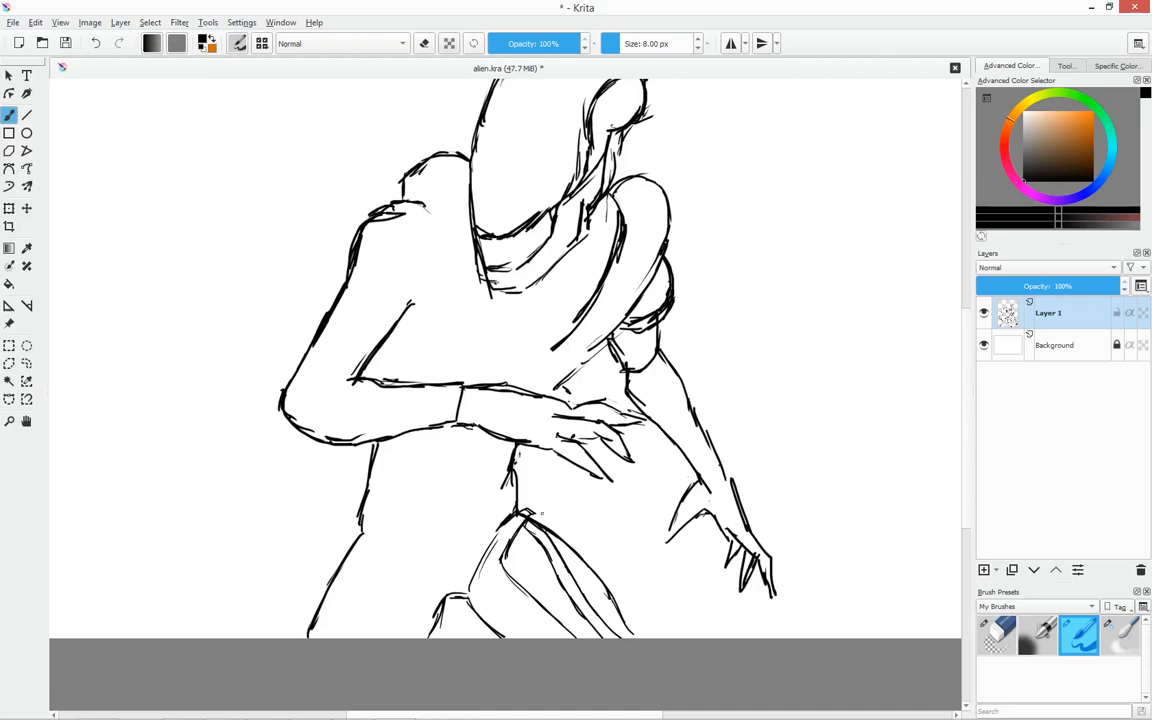
Reduce the eraser size to 17.93 px and clean up the farther thigh's outer contour.
left_click_drag(542, 518, 591, 568)
left_click(999, 639)
left_click(698, 38)
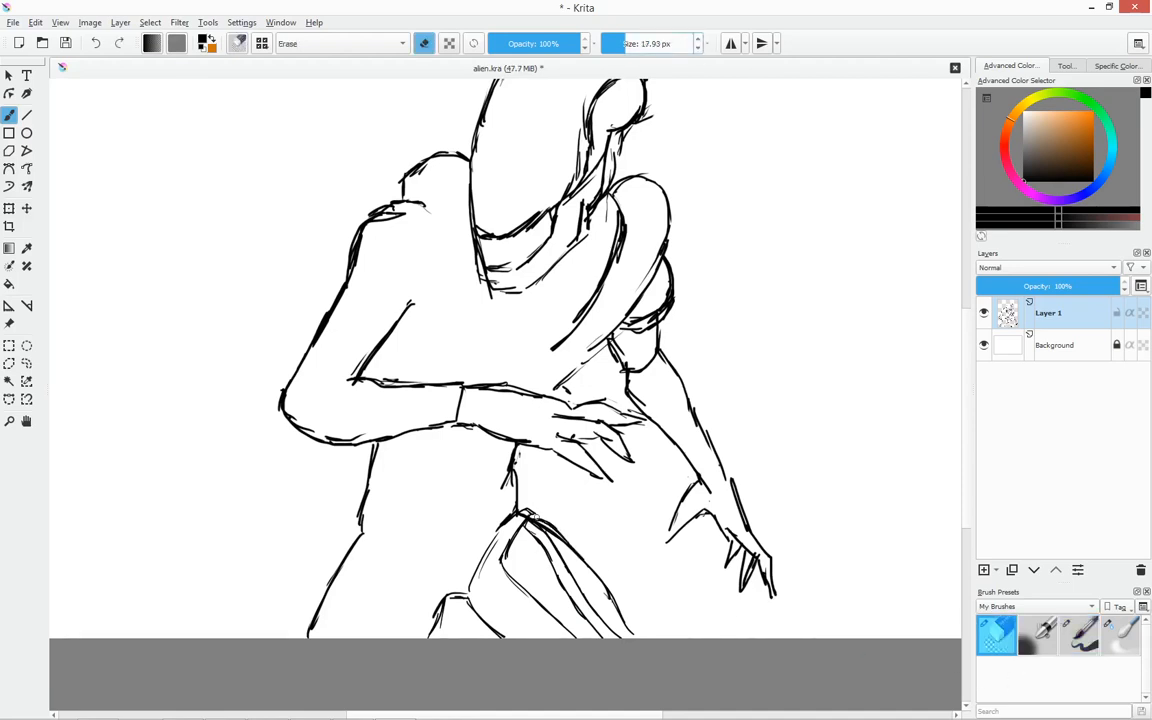
mouse_move(535, 517)
left_mouse_down()
mouse_move(583, 555)
mouse_move(639, 633)
left_mouse_up()
left_click(1080, 632)
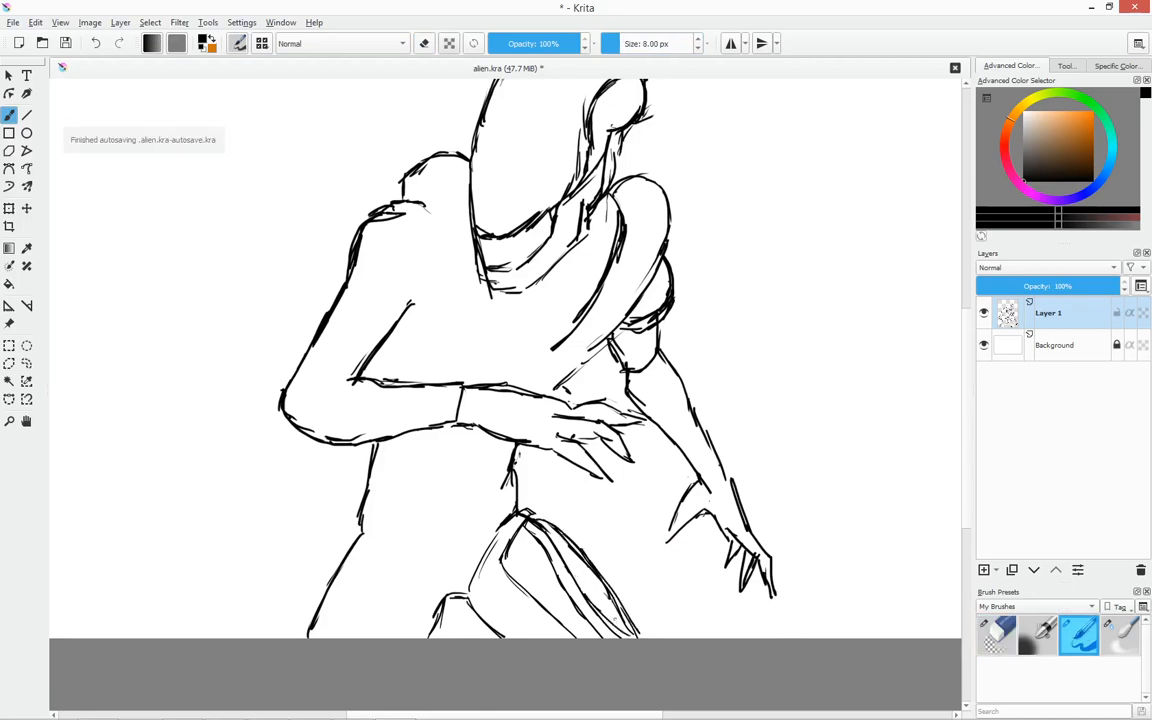
Refine the farther thigh's contour and inner muscle lines by alternating between the ink brush and the eraser.
mouse_move(586, 617)
left_mouse_down()
mouse_move(610, 637)
mouse_move(591, 609)
mouse_move(618, 636)
left_mouse_up()
left_click(979, 628)
left_click_drag(556, 538, 630, 630)
left_click(1068, 634)
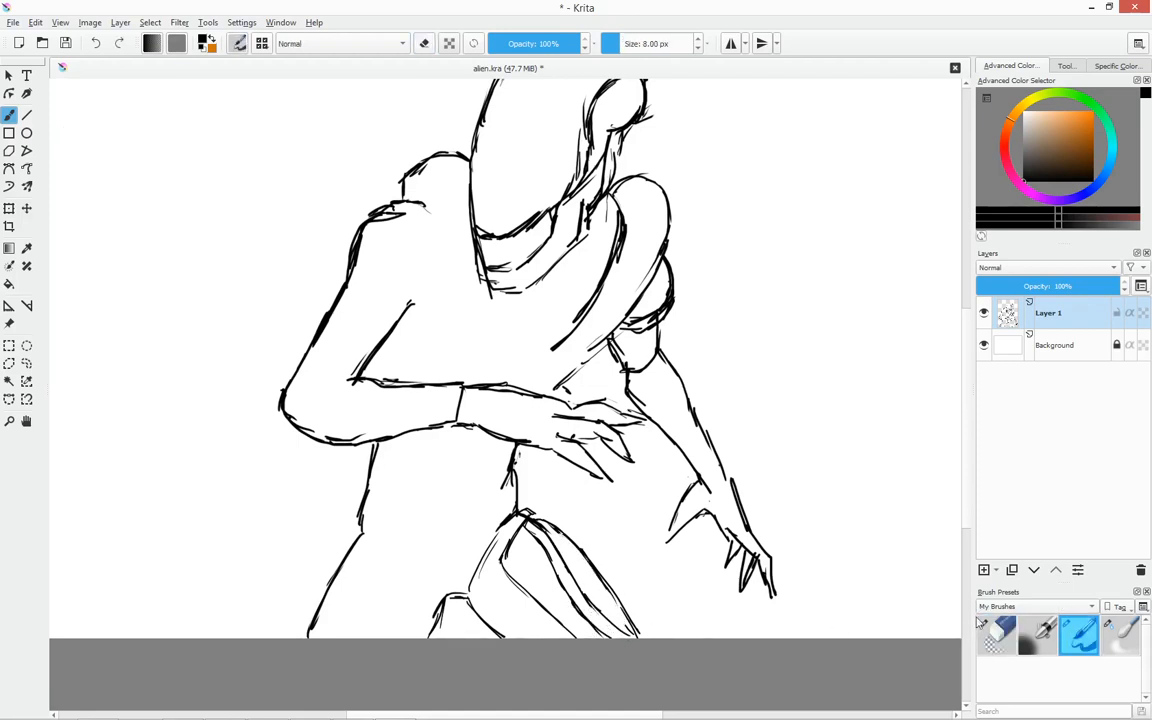
left_click_drag(533, 512, 553, 560)
left_click(1004, 634)
left_click(1085, 628)
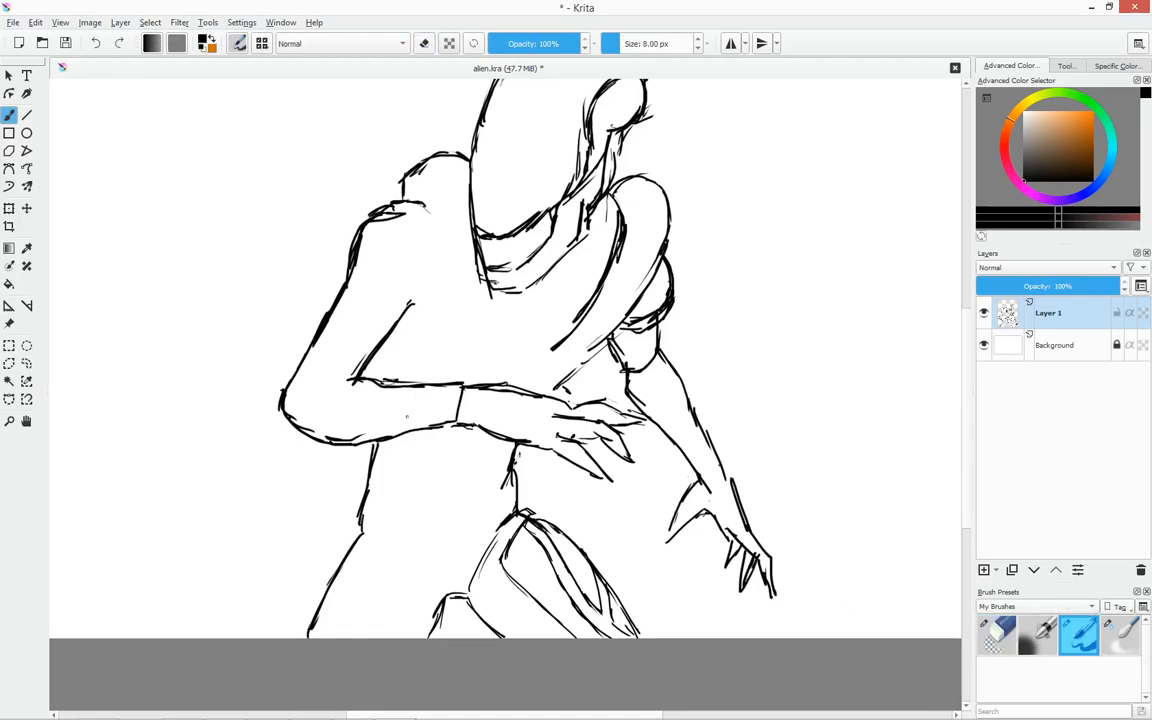
mouse_move(494, 557)
left_mouse_down()
mouse_move(506, 526)
mouse_move(492, 568)
mouse_move(545, 627)
left_mouse_up()
left_click_drag(492, 560, 472, 622)
Draw rows of small pointed upper and lower teeth inside the alien's open mouth.
mouse_move(643, 291)
left_mouse_down()
mouse_move(638, 424)
mouse_move(650, 281)
left_mouse_up()
left_click_drag(650, 281, 679, 404)
key("e")
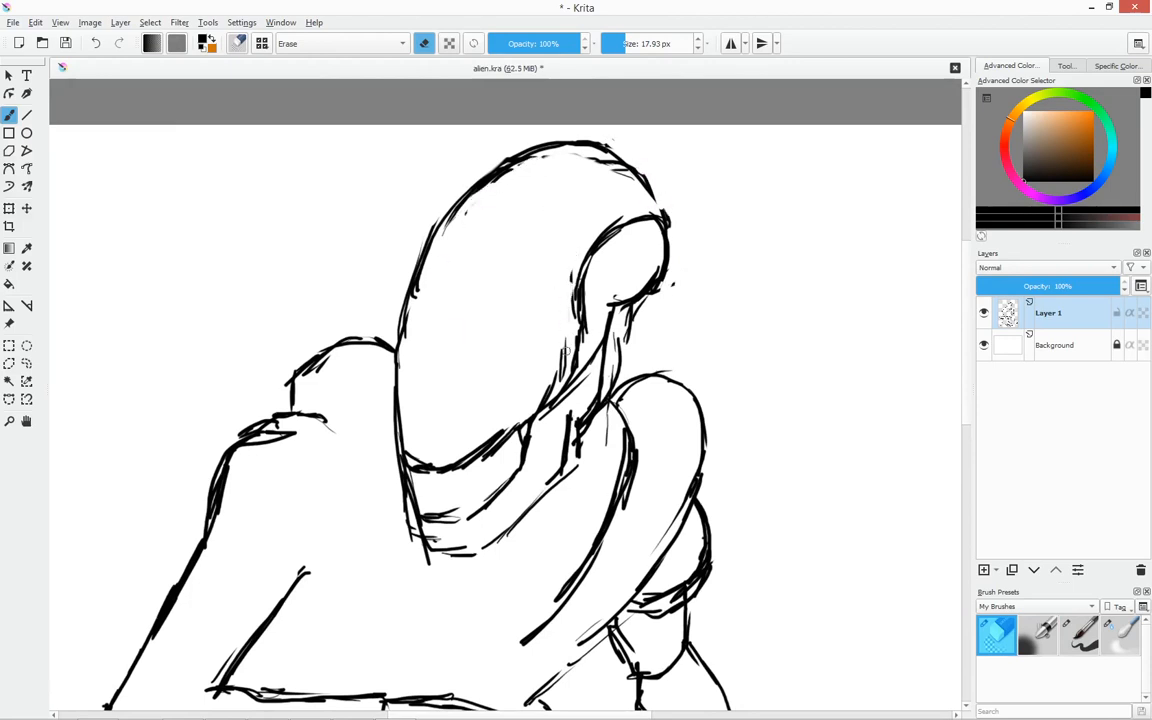
key("e")
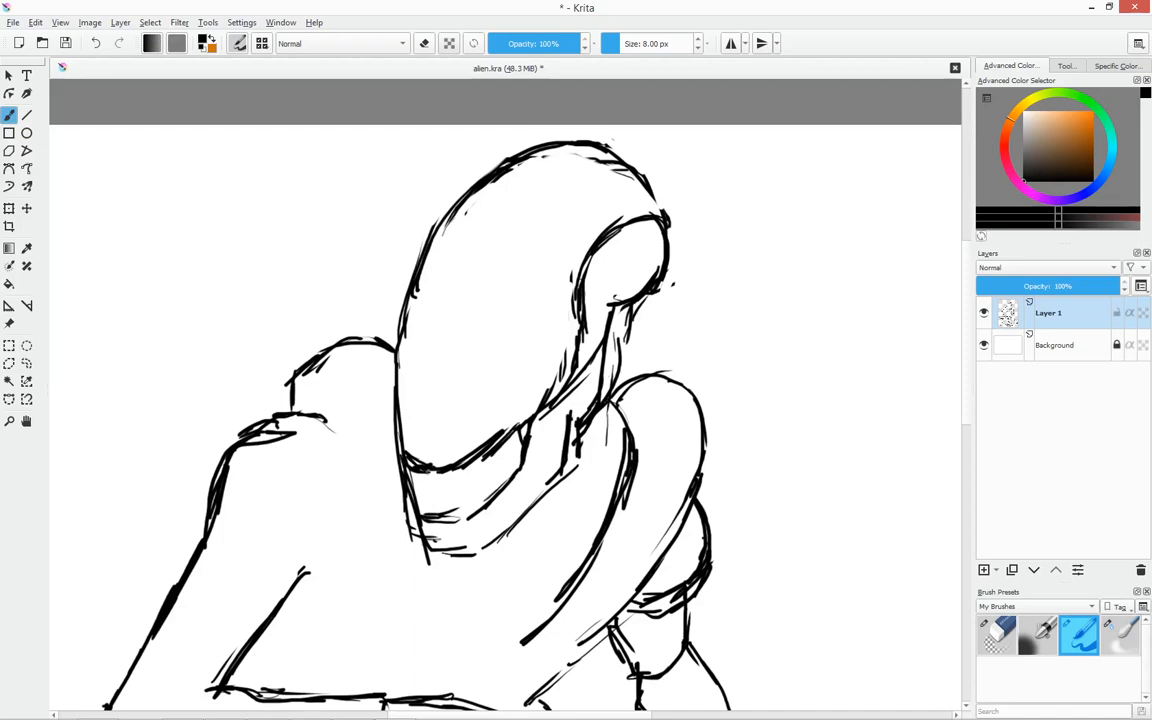
left_click_drag(433, 502, 440, 502)
left_click_drag(430, 472, 436, 484)
mouse_move(440, 472)
left_mouse_down()
mouse_move(443, 483)
mouse_move(488, 469)
left_mouse_up()
mouse_move(494, 452)
left_mouse_down()
mouse_move(495, 465)
mouse_move(509, 453)
left_mouse_up()
left_click_drag(518, 432, 516, 448)
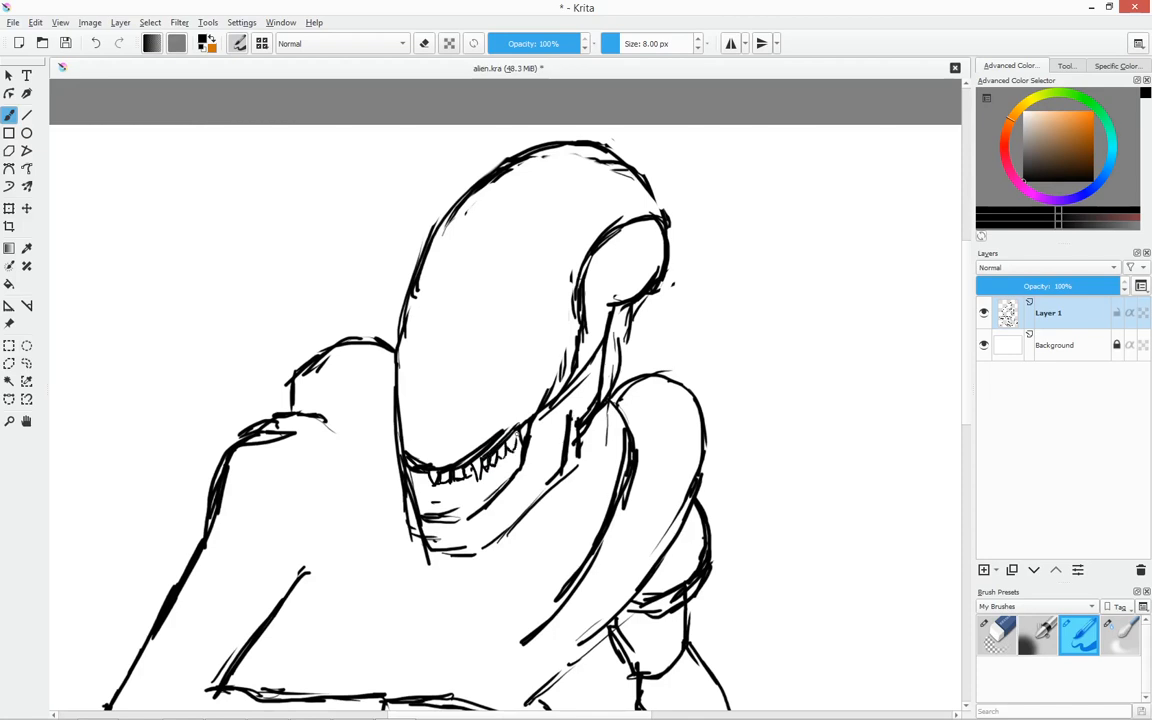
mouse_move(418, 470)
left_mouse_down()
mouse_move(430, 482)
mouse_move(415, 481)
mouse_move(474, 517)
mouse_move(520, 456)
left_mouse_up()
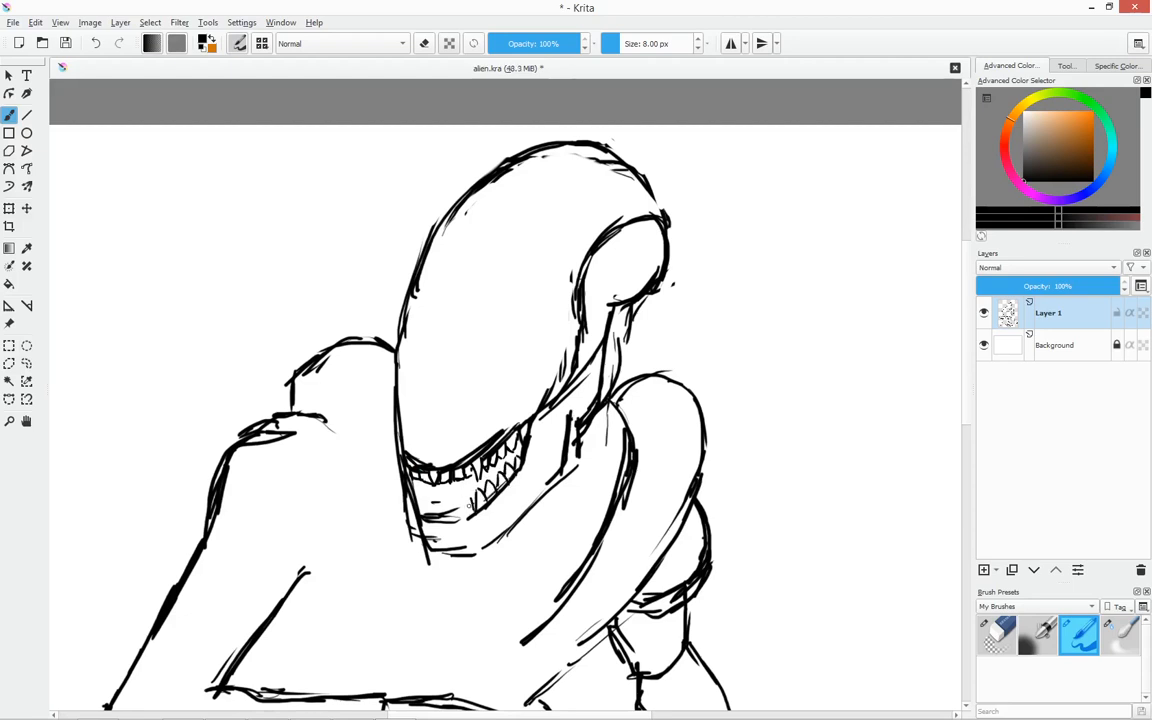
mouse_move(469, 503)
left_mouse_down()
mouse_move(463, 516)
mouse_move(445, 509)
mouse_move(470, 515)
left_mouse_up()
Draw the short front teeth of the lower jaw and erase the stray lines at the front of the mouth.
left_click(1016, 622)
left_click(984, 628)
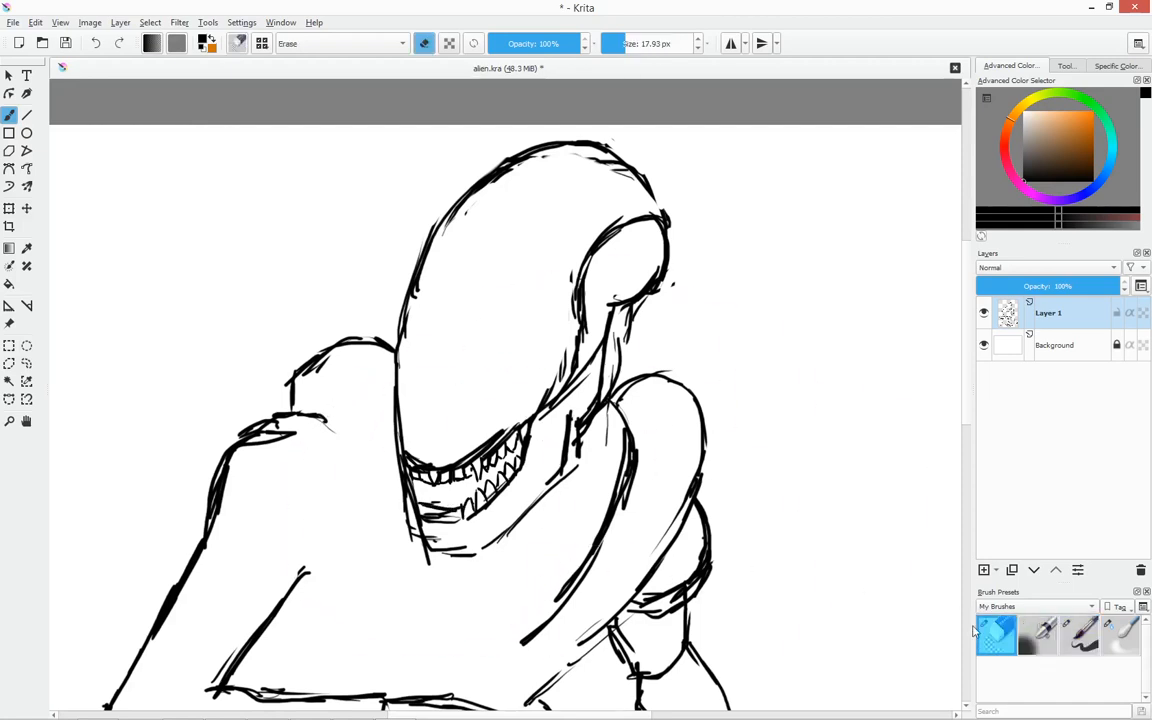
left_click(1078, 632)
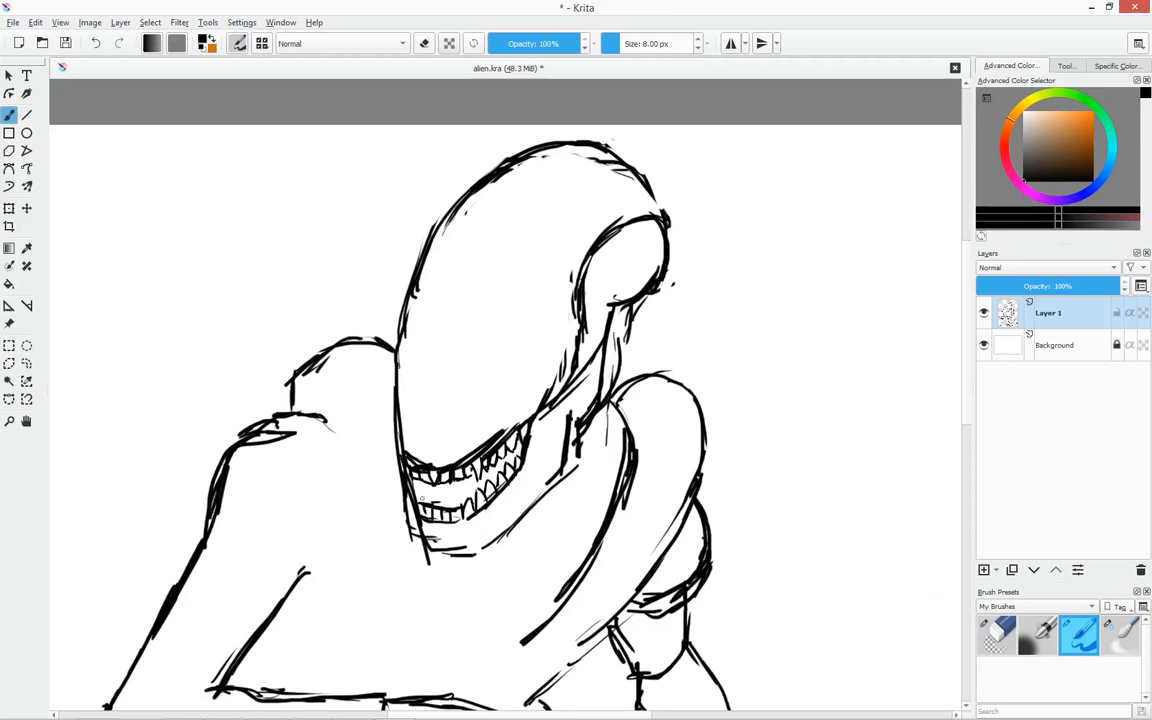
left_click(996, 634)
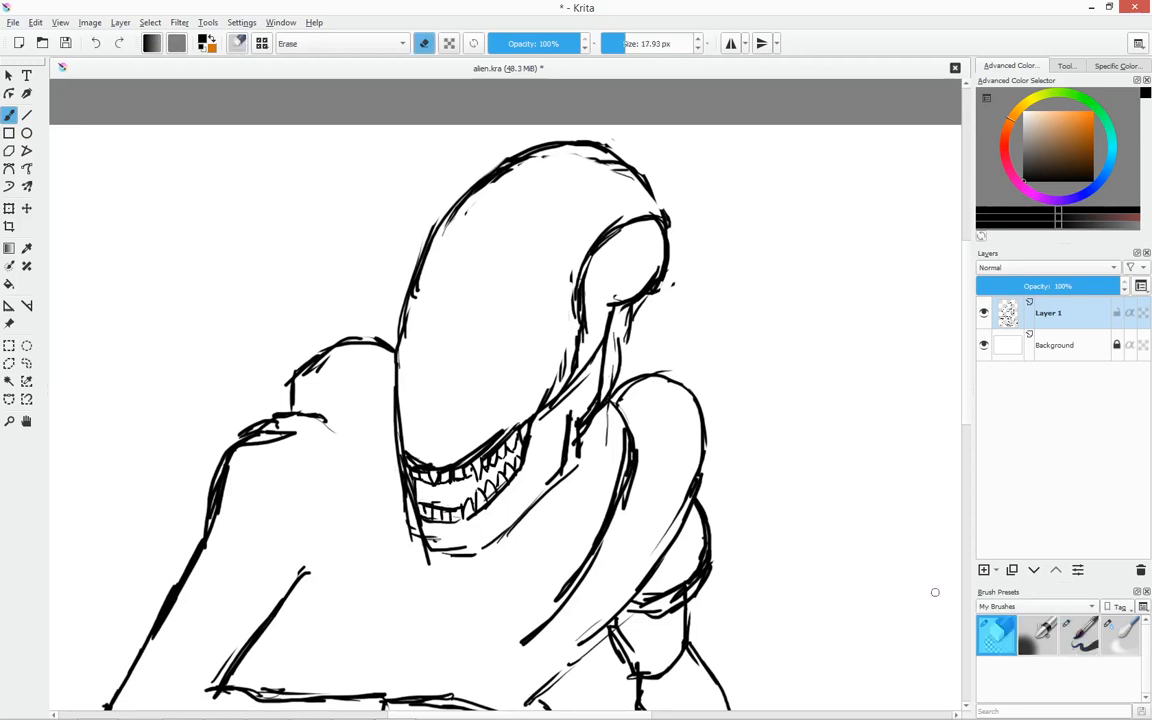
key("slash")
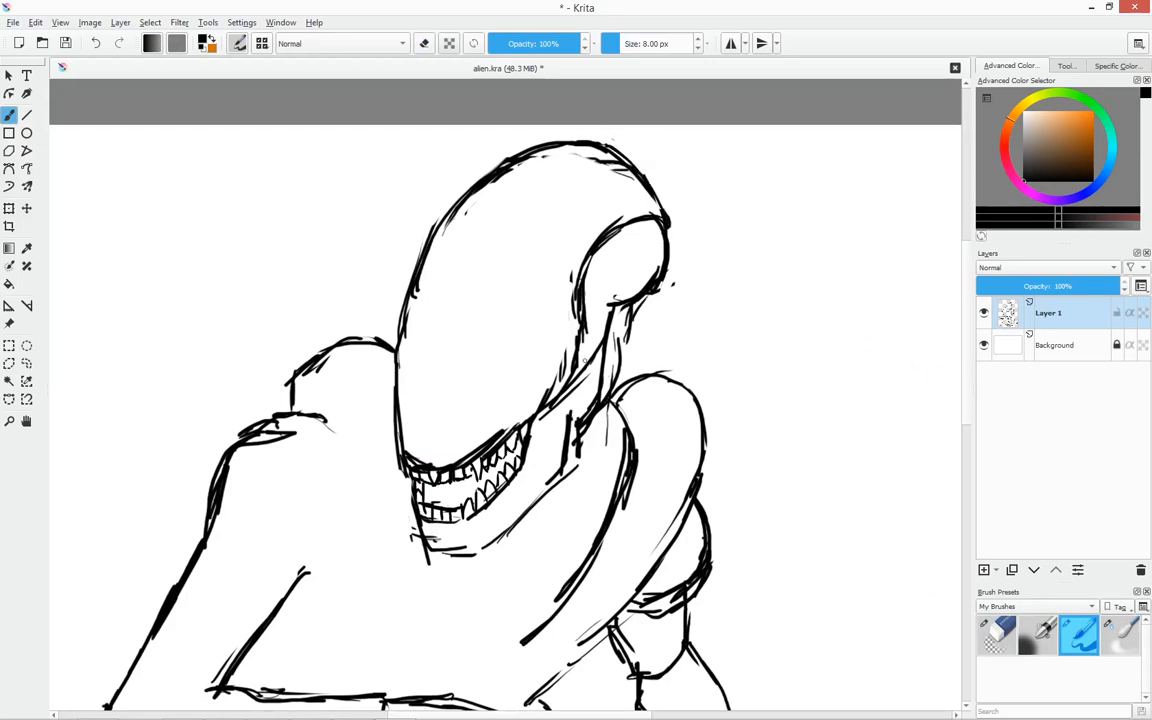
Erase the stray sketch lines along the skull's upper contour, the rear cavity's edge and the neck stalk.
key("e")
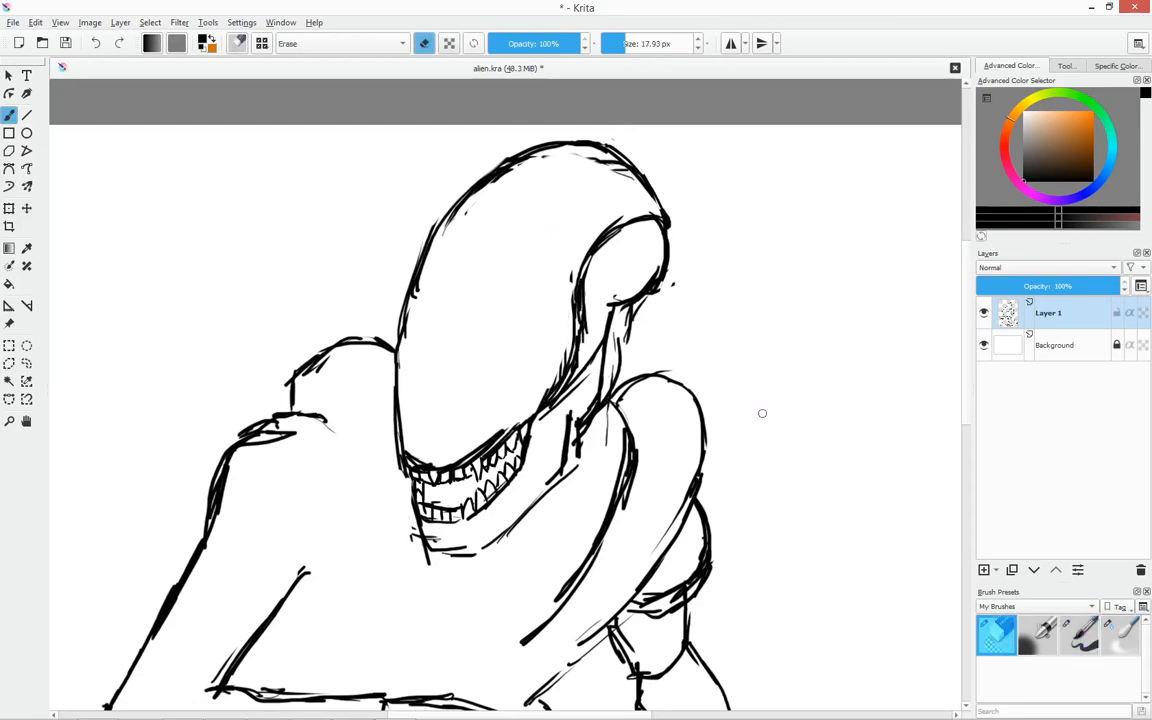
left_click_drag(592, 244, 548, 390)
left_click_drag(585, 273, 574, 372)
mouse_move(602, 304)
left_mouse_down()
mouse_move(648, 262)
mouse_move(613, 381)
mouse_move(647, 300)
left_mouse_up()
mouse_move(600, 161)
left_mouse_down()
mouse_move(626, 180)
mouse_move(592, 158)
mouse_move(510, 172)
mouse_move(428, 285)
left_mouse_up()
Refine the gum line and front upper teeth, alternating between the eraser and the ink brush.
left_click(1078, 636)
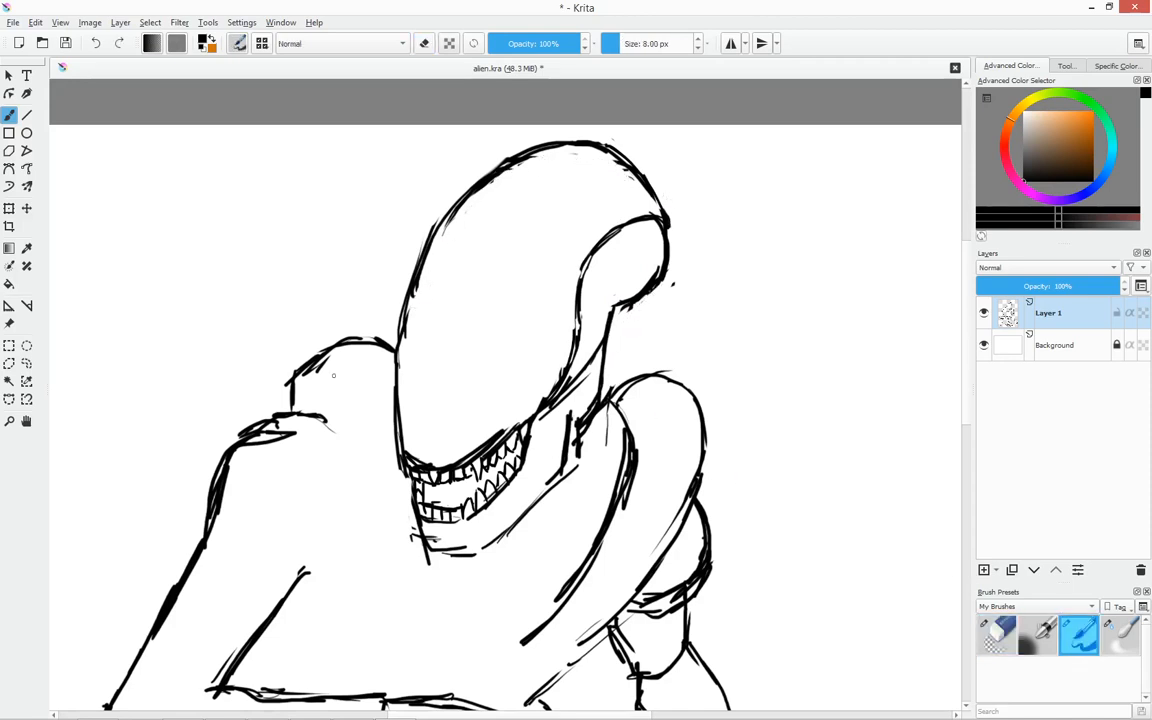
left_click(1029, 618)
left_click(1004, 625)
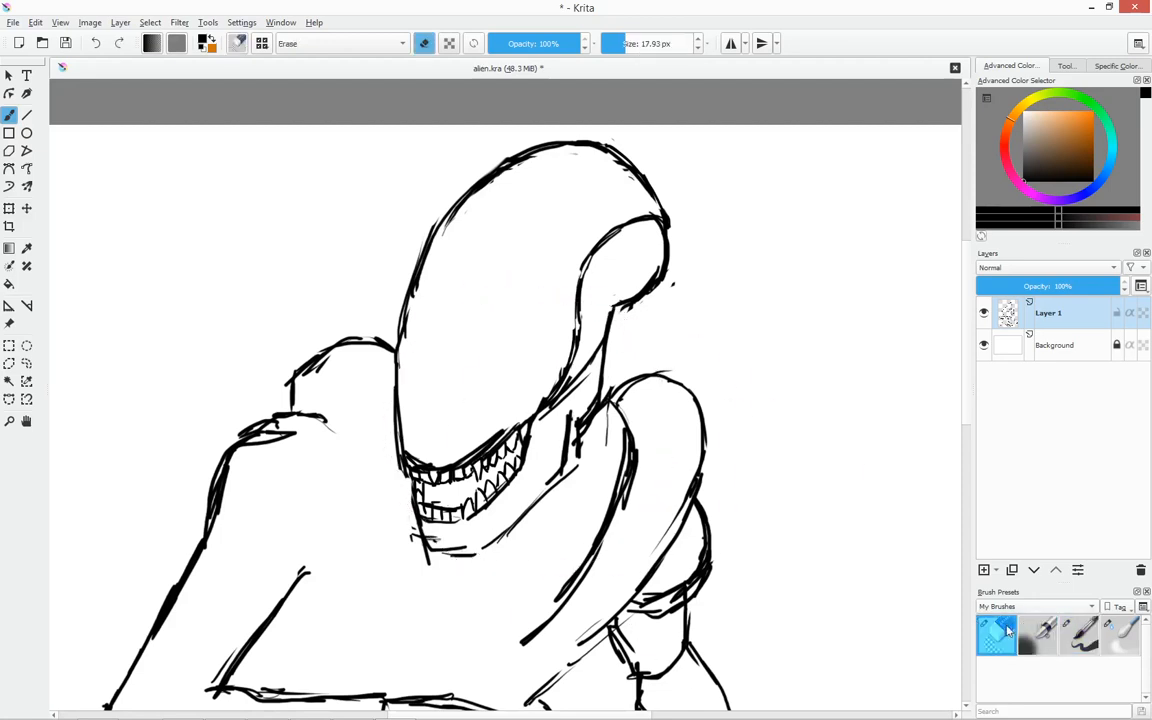
left_click(1078, 636)
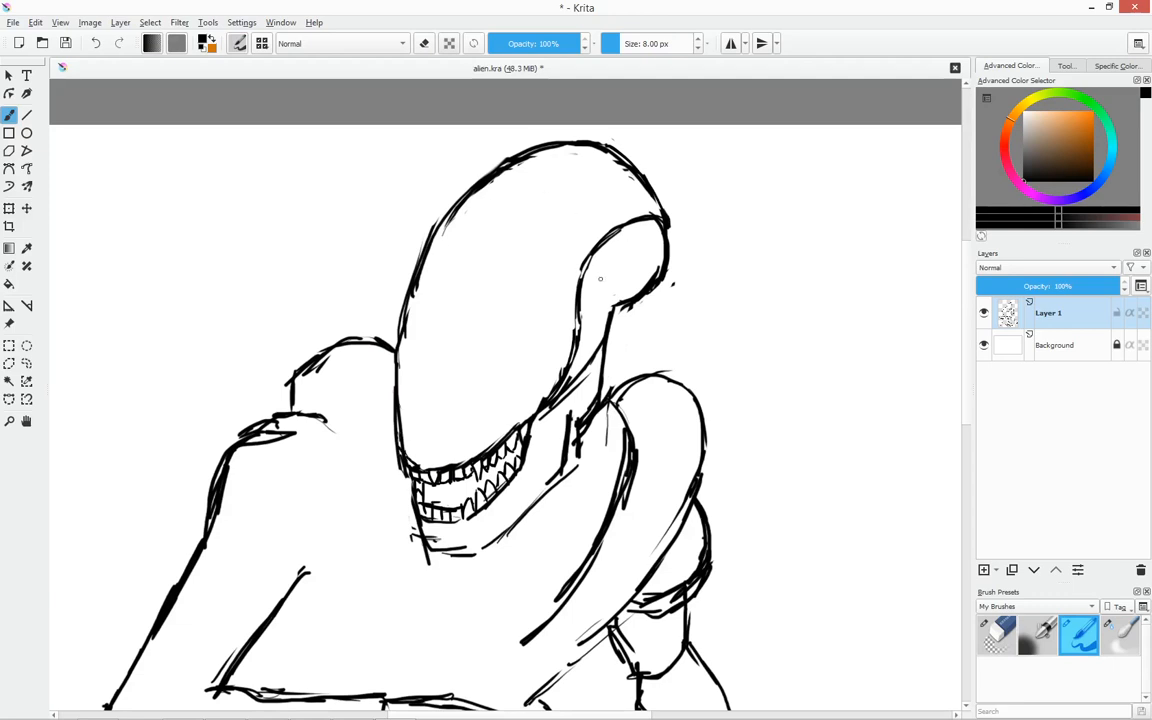
Ink curved inner structure lines inside the cavity at the back of the head and along the neck stalk.
mouse_move(590, 290)
left_mouse_down()
mouse_move(633, 256)
mouse_move(618, 303)
mouse_move(570, 370)
left_mouse_up()
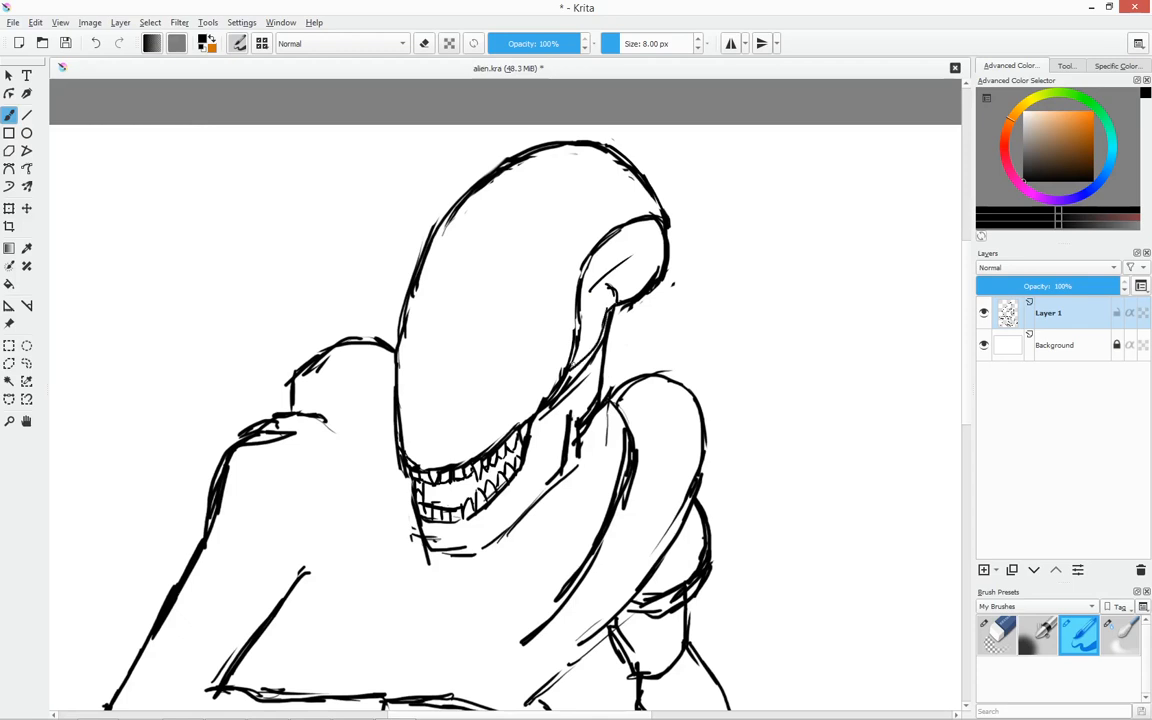
left_click_drag(593, 291, 581, 339)
mouse_move(595, 288)
left_mouse_down()
mouse_move(660, 244)
mouse_move(646, 223)
mouse_move(628, 227)
mouse_move(655, 262)
left_mouse_up()
mouse_move(597, 286)
left_mouse_down()
mouse_move(633, 287)
mouse_move(622, 264)
mouse_move(653, 267)
mouse_move(610, 271)
left_mouse_up()
left_click_drag(635, 221, 616, 231)
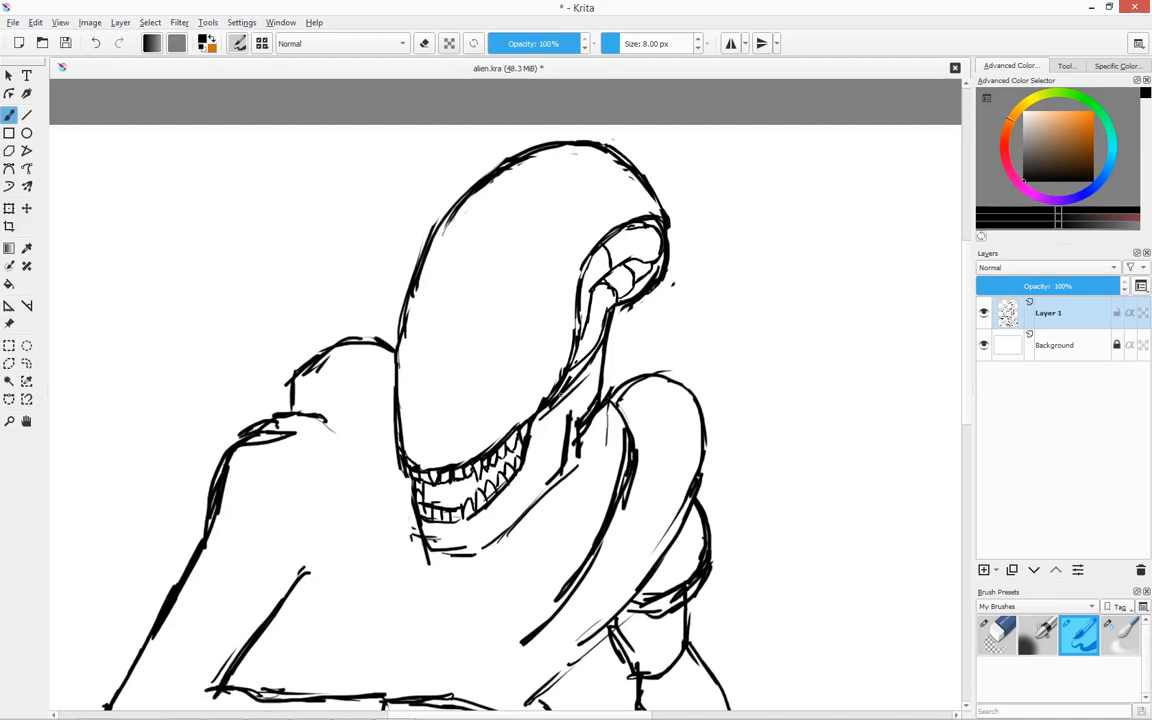
Erase the stray lines across the neck stalk and draw tendon strokes behind the corner of the mouth.
left_click(996, 636)
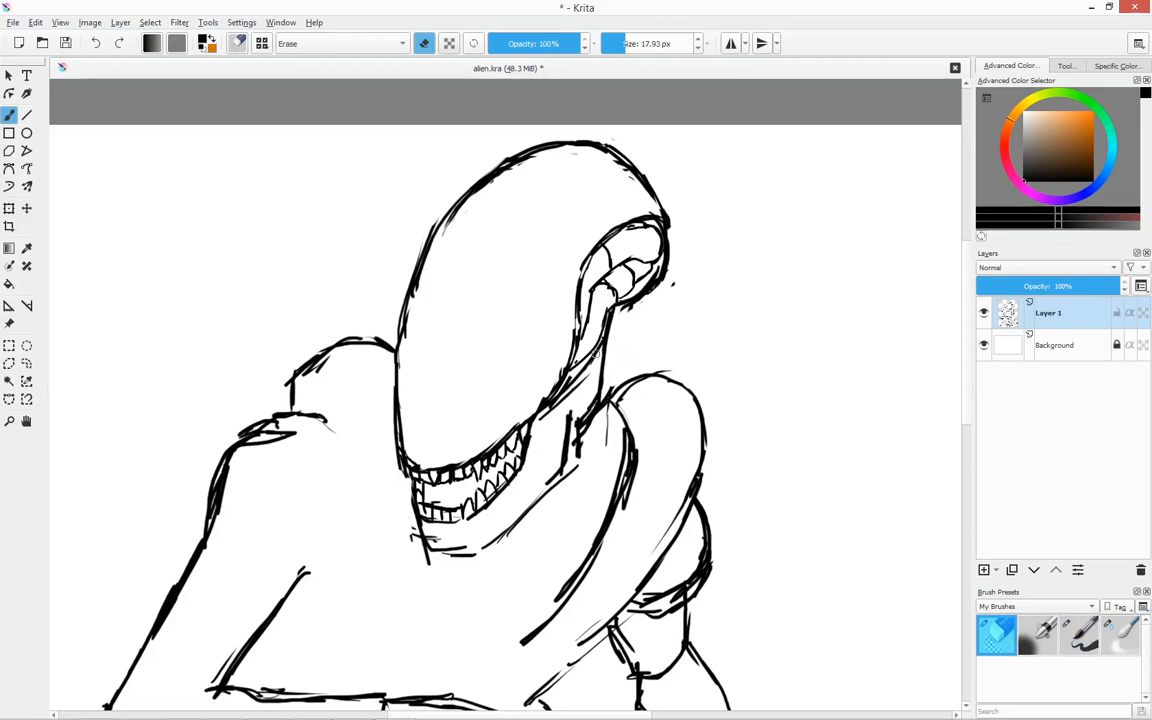
key("slash")
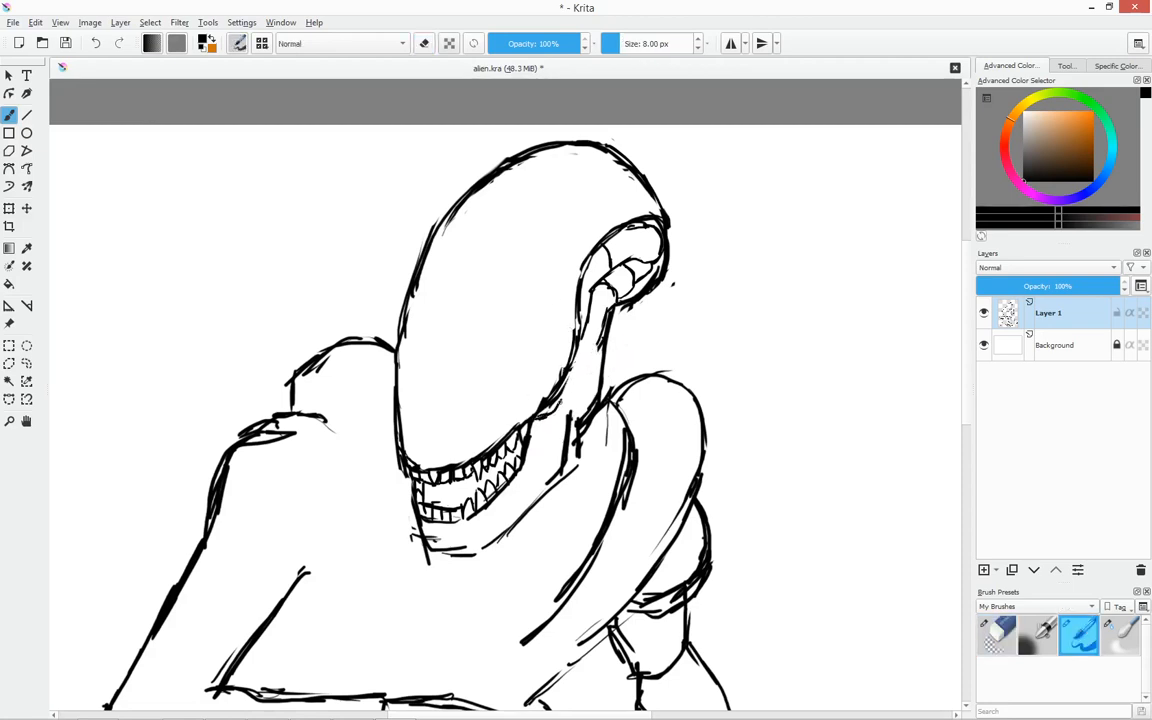
left_click_drag(580, 339, 532, 469)
left_click_drag(566, 400, 549, 470)
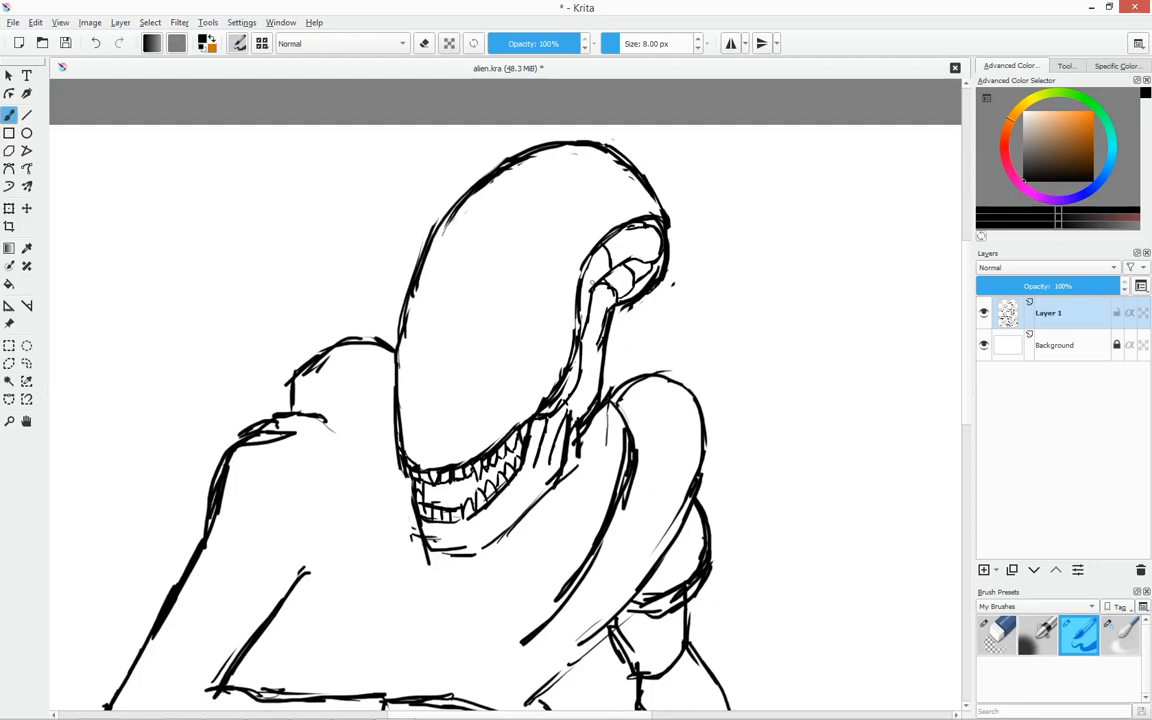
Extend the farther shoulder band's two contours down to the middle of the chest and start closing its end.
left_click_drag(683, 414, 766, 293)
scroll(762, 289, "down", 1)
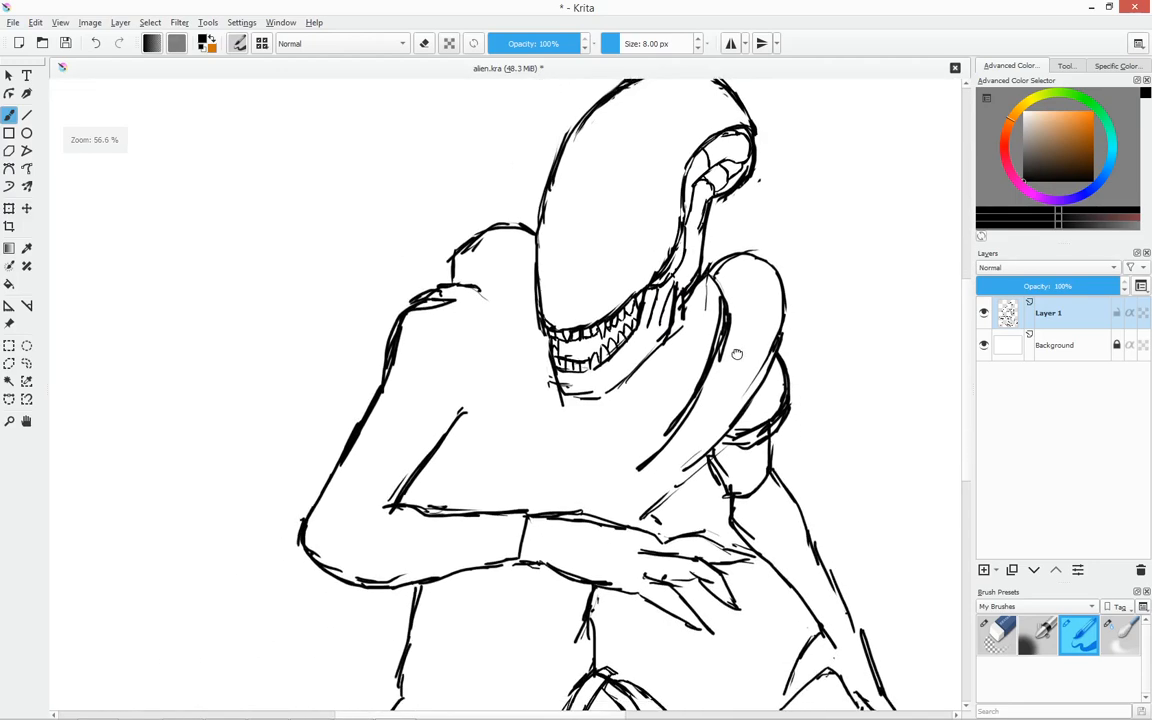
left_click_drag(736, 354, 741, 334)
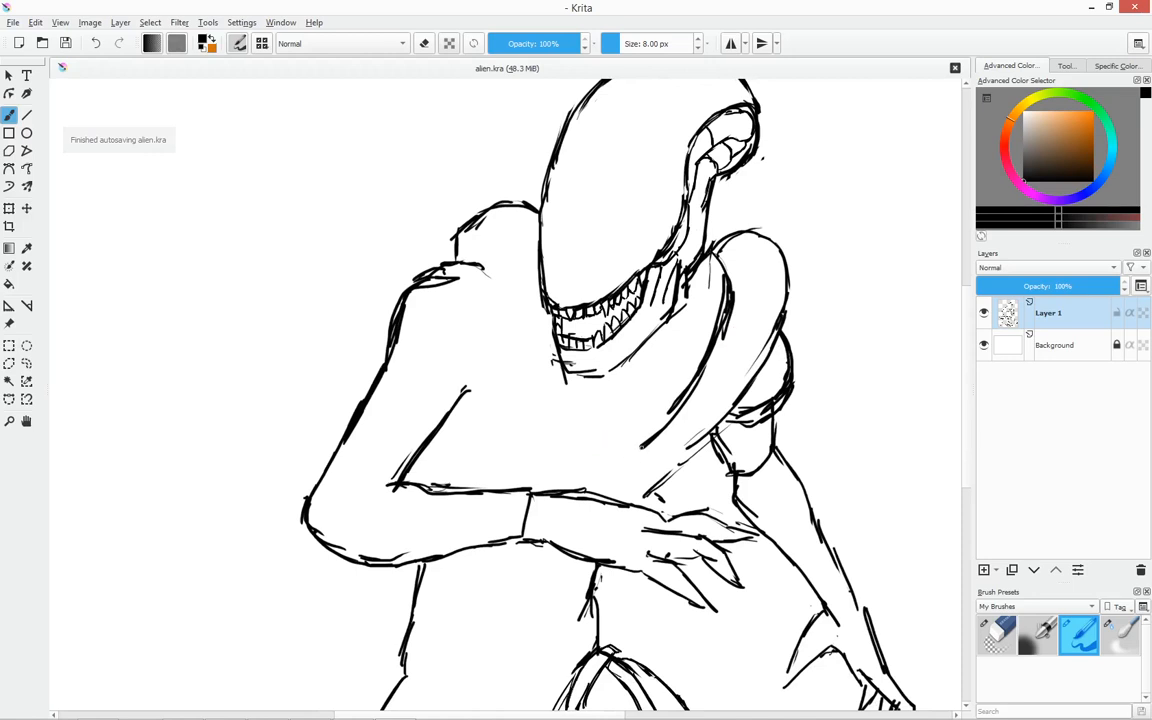
left_click_drag(662, 467, 714, 440)
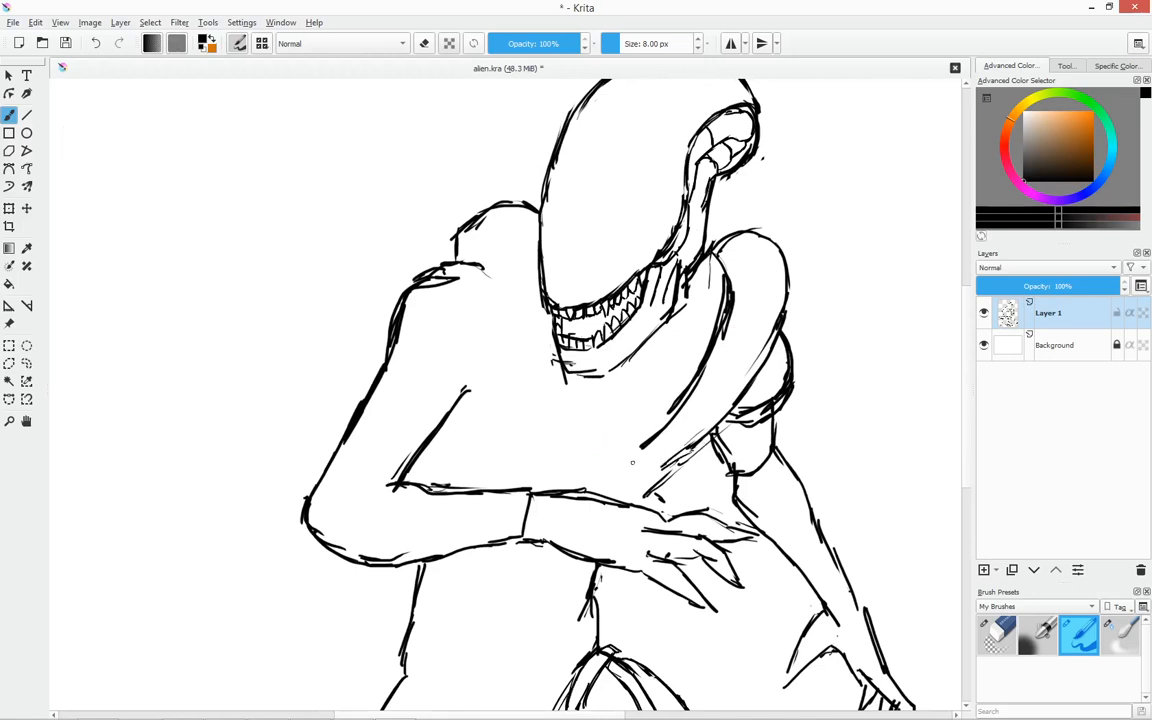
mouse_move(620, 489)
left_mouse_down()
mouse_move(622, 458)
mouse_move(660, 426)
mouse_move(685, 447)
left_mouse_up()
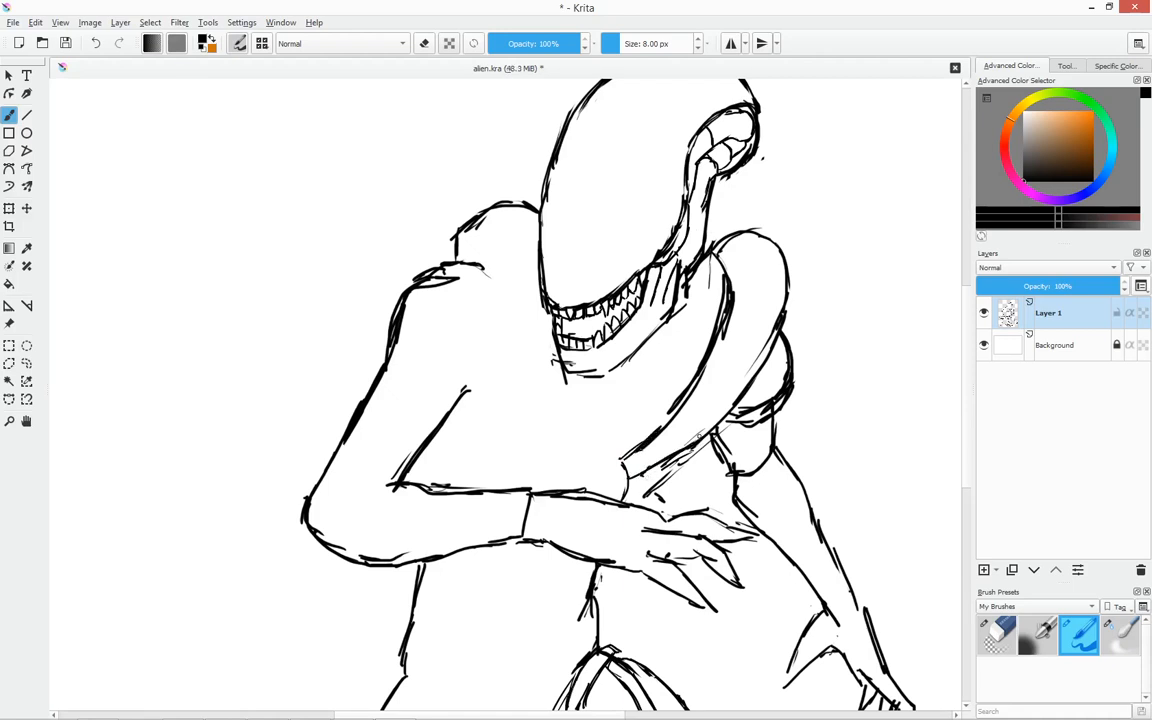
Thicken the farther shoulder band's contours and draw a ridged knot where it ends at the chest centre.
left_click_drag(696, 312, 678, 355)
left_click_drag(622, 414, 690, 328)
mouse_move(640, 478)
left_mouse_down()
mouse_move(702, 443)
mouse_move(666, 500)
left_mouse_up()
mouse_move(607, 449)
left_mouse_down()
mouse_move(627, 461)
mouse_move(607, 452)
mouse_move(610, 472)
mouse_move(589, 481)
mouse_move(620, 484)
left_mouse_up()
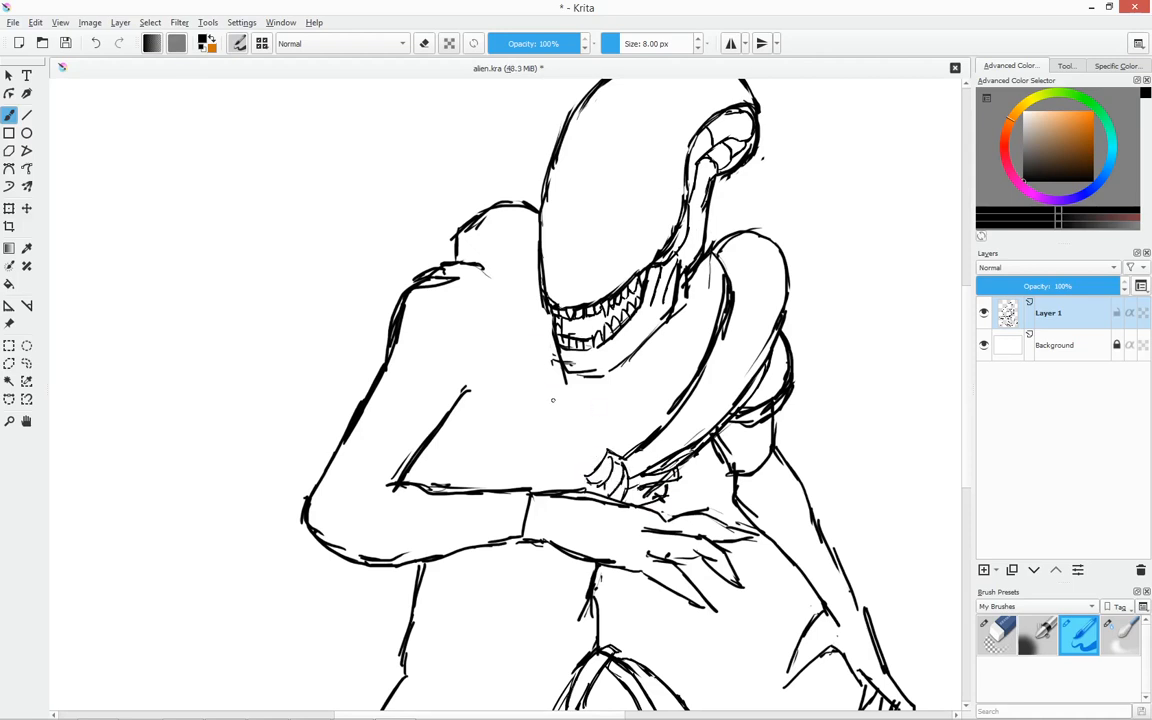
Draw the chest contour from the jaw to the ridged knot and curved inner edges around the nearer shoulder.
left_click_drag(566, 378, 606, 458)
left_click_drag(572, 398, 600, 438)
left_click_drag(592, 479, 571, 463)
mouse_move(483, 268)
left_mouse_down()
mouse_move(516, 364)
mouse_move(471, 387)
mouse_move(494, 351)
mouse_move(474, 383)
left_mouse_up()
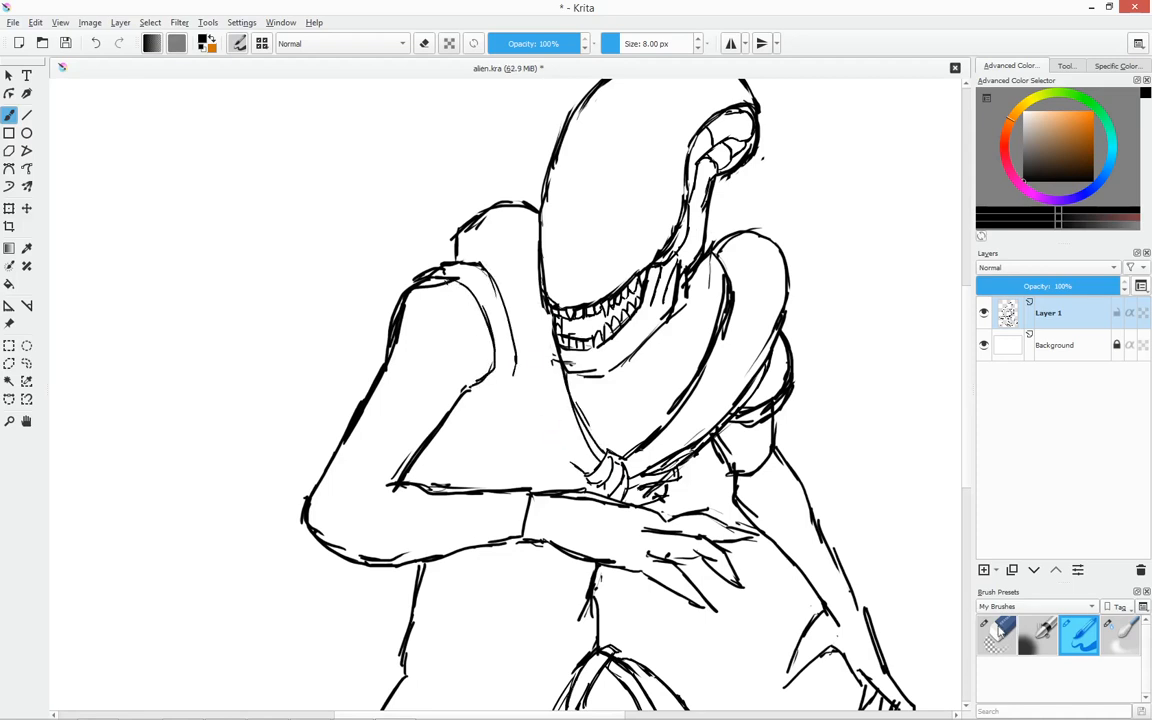
Clean up the nearer shoulder's top line and draw a chest band from the armpit to the ridged knot.
left_click(998, 629)
left_click_drag(446, 285, 418, 276)
left_click(1079, 637)
mouse_move(461, 400)
left_mouse_down()
mouse_move(515, 366)
mouse_move(586, 472)
left_mouse_up()
left_click_drag(519, 360, 575, 449)
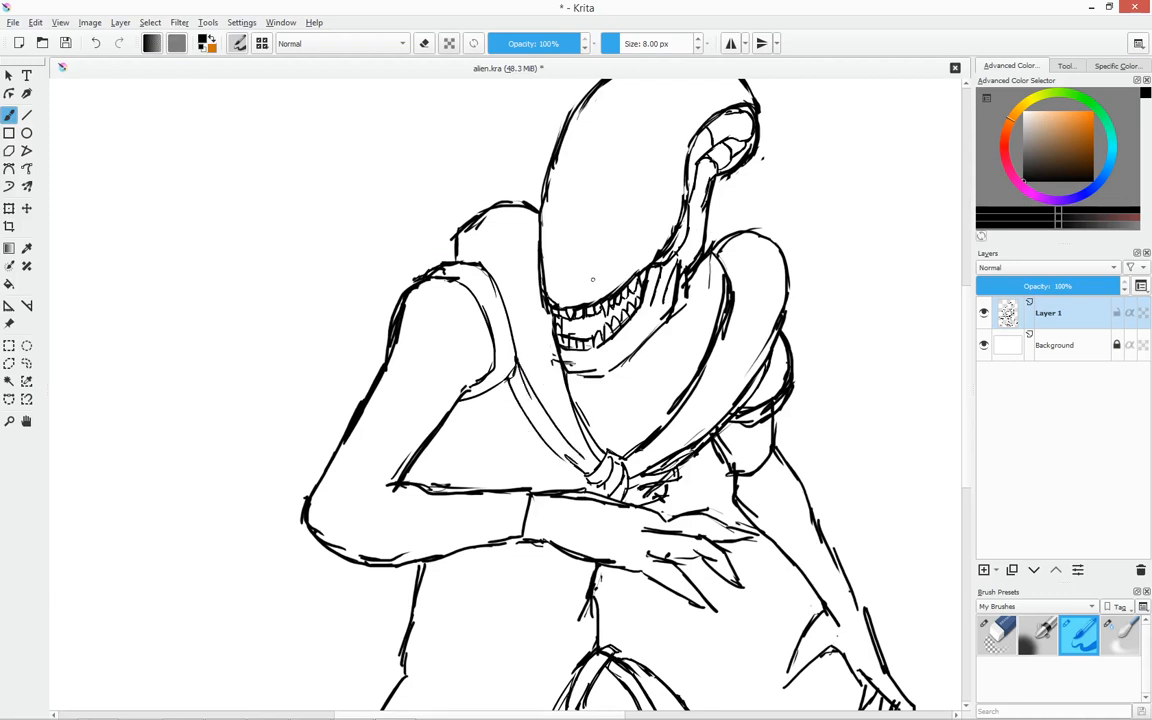
Draw a curved band over the rear shoulder beside the head and continue it down the nearer side of the chest.
left_click_drag(486, 265, 528, 340)
mouse_move(421, 227)
left_mouse_down()
mouse_move(470, 204)
mouse_move(506, 344)
left_mouse_up()
left_click_drag(486, 271, 521, 388)
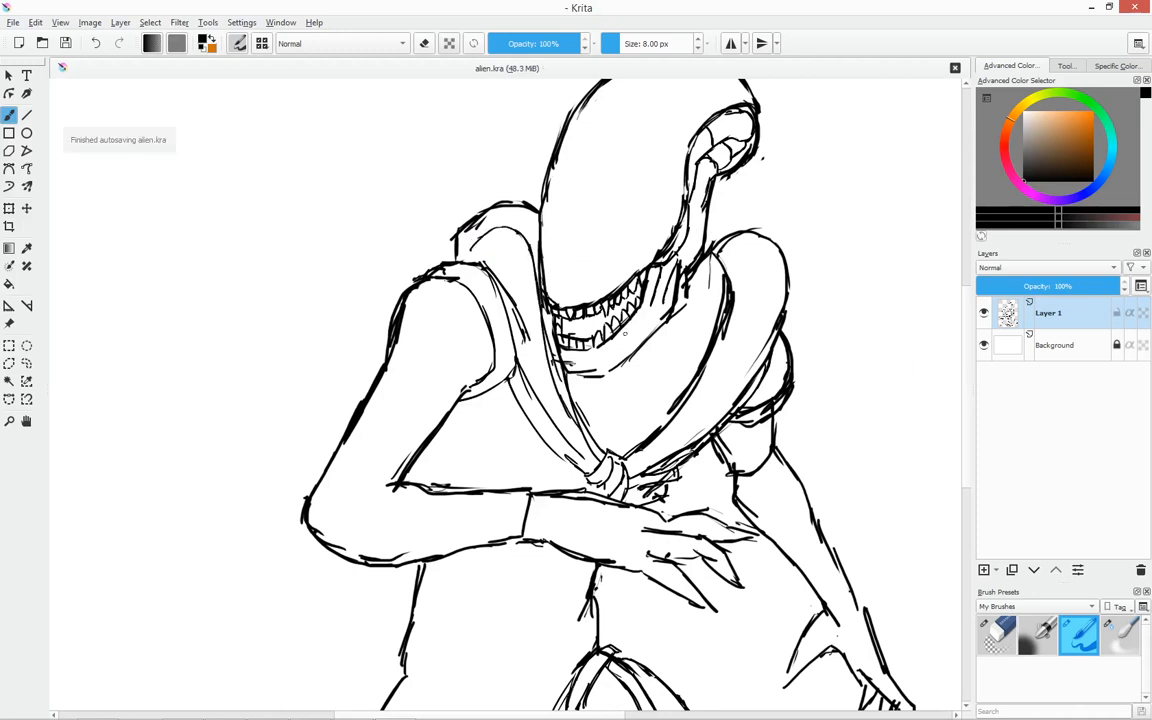
Add throat and muscle lines under the jaw, crossbars beside the farther shoulder band and a vertical line down the chest.
left_click_drag(636, 354, 647, 411)
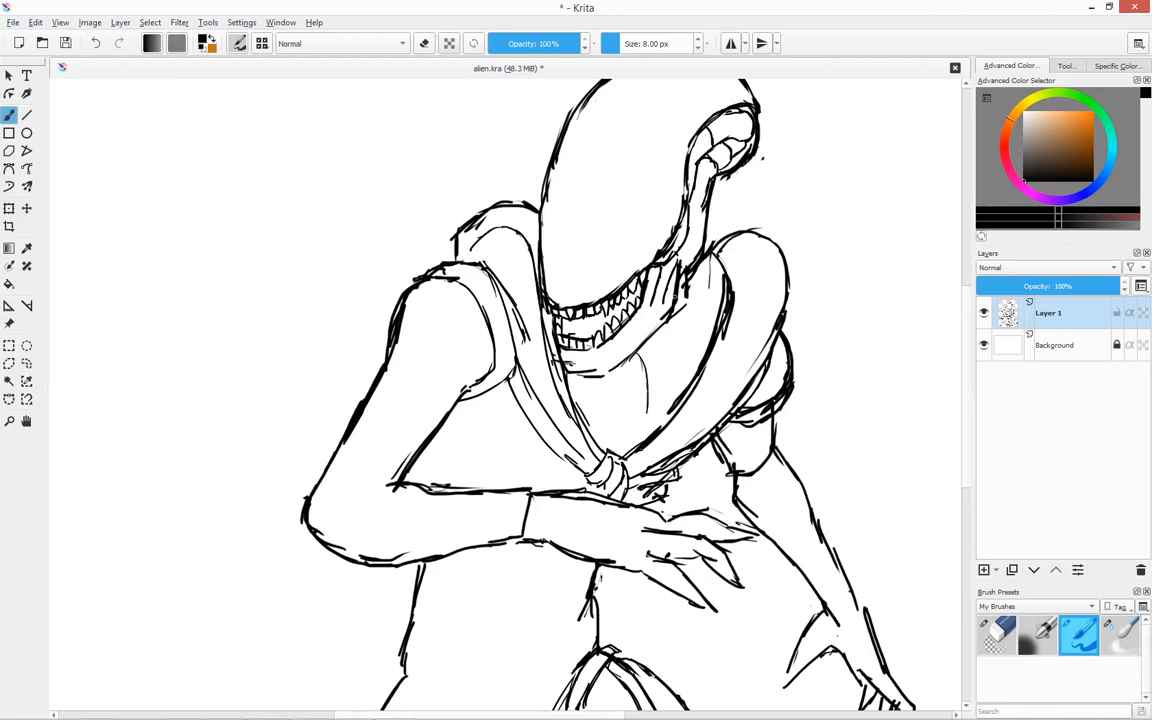
mouse_move(690, 279)
left_mouse_down()
mouse_move(691, 292)
mouse_move(707, 268)
mouse_move(726, 288)
mouse_move(692, 365)
mouse_move(673, 332)
left_mouse_up()
left_click_drag(709, 317, 648, 402)
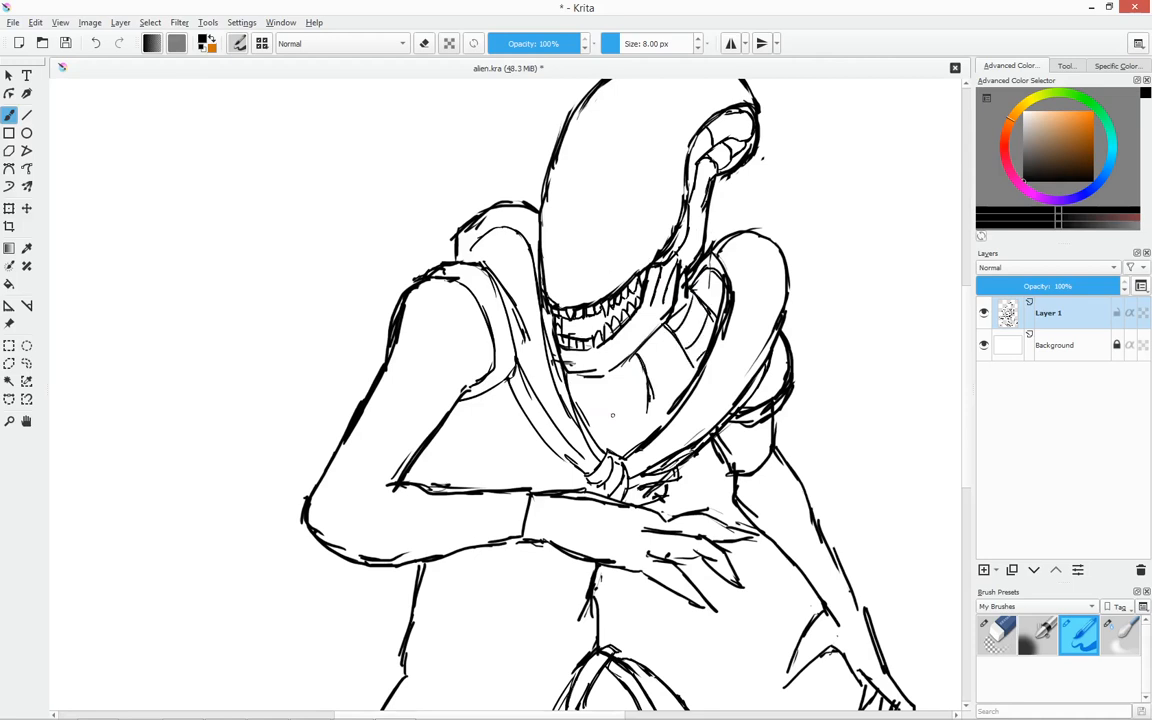
left_click_drag(612, 362, 616, 449)
left_click_drag(549, 327, 556, 405)
Draw slanted rib lines across the torso between the nearer upper arm and the ridged knot.
left_click_drag(472, 407, 560, 465)
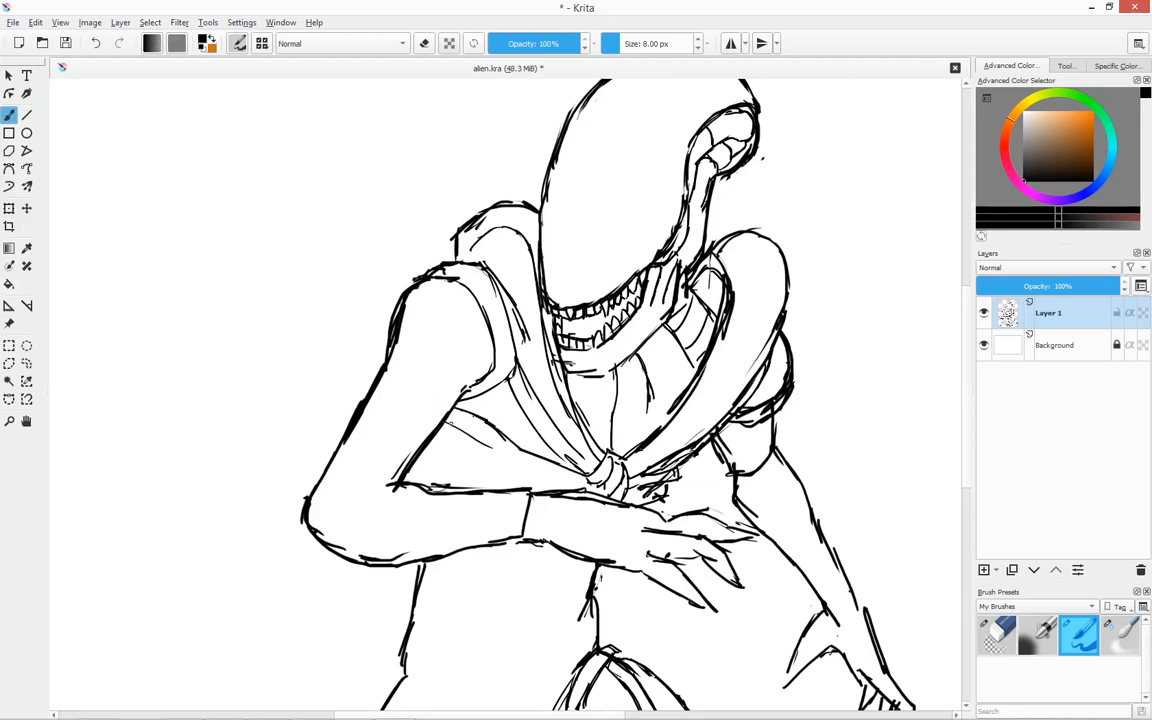
left_click_drag(448, 420, 578, 486)
mouse_move(428, 449)
left_mouse_down()
mouse_move(498, 491)
mouse_move(446, 441)
mouse_move(525, 487)
mouse_move(445, 486)
left_mouse_up()
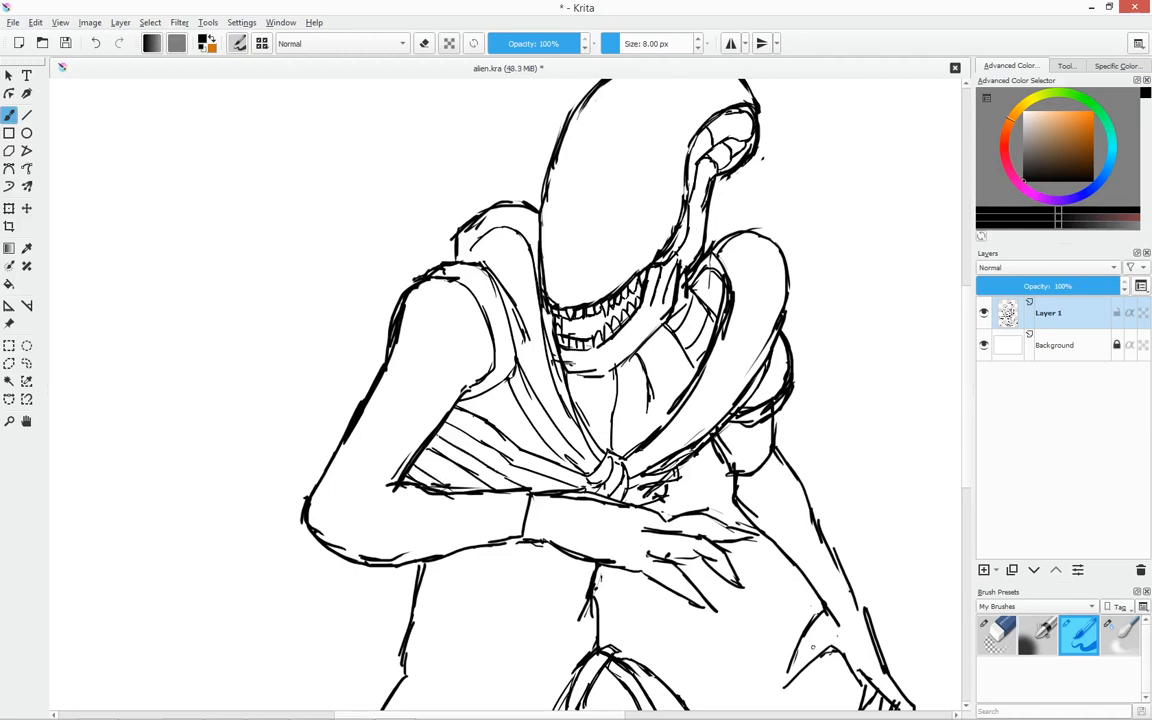
Add a curved line before the nearer wrist and thin the arm's rough outlines at the shoulder, elbow and forearm with the eraser.
left_click_drag(516, 499, 507, 530)
left_click(1006, 641)
left_click_drag(393, 489, 425, 499)
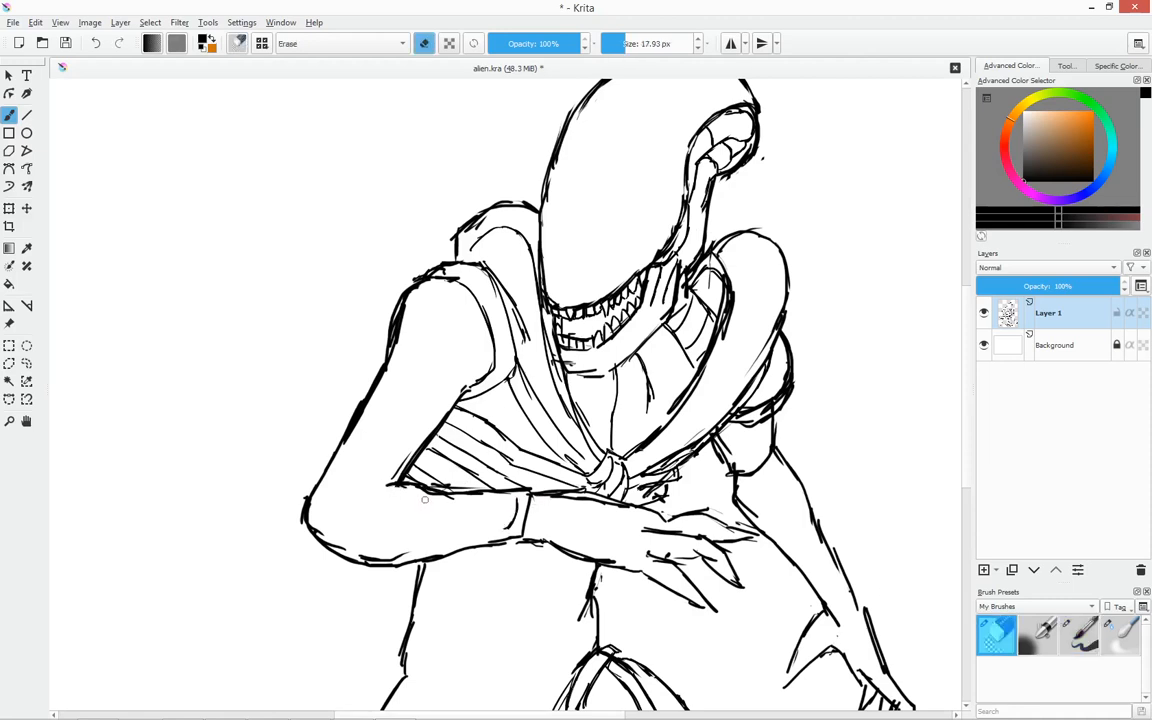
left_click_drag(409, 298, 396, 348)
left_click_drag(307, 500, 308, 518)
left_click_drag(358, 562, 413, 561)
left_click(1078, 636)
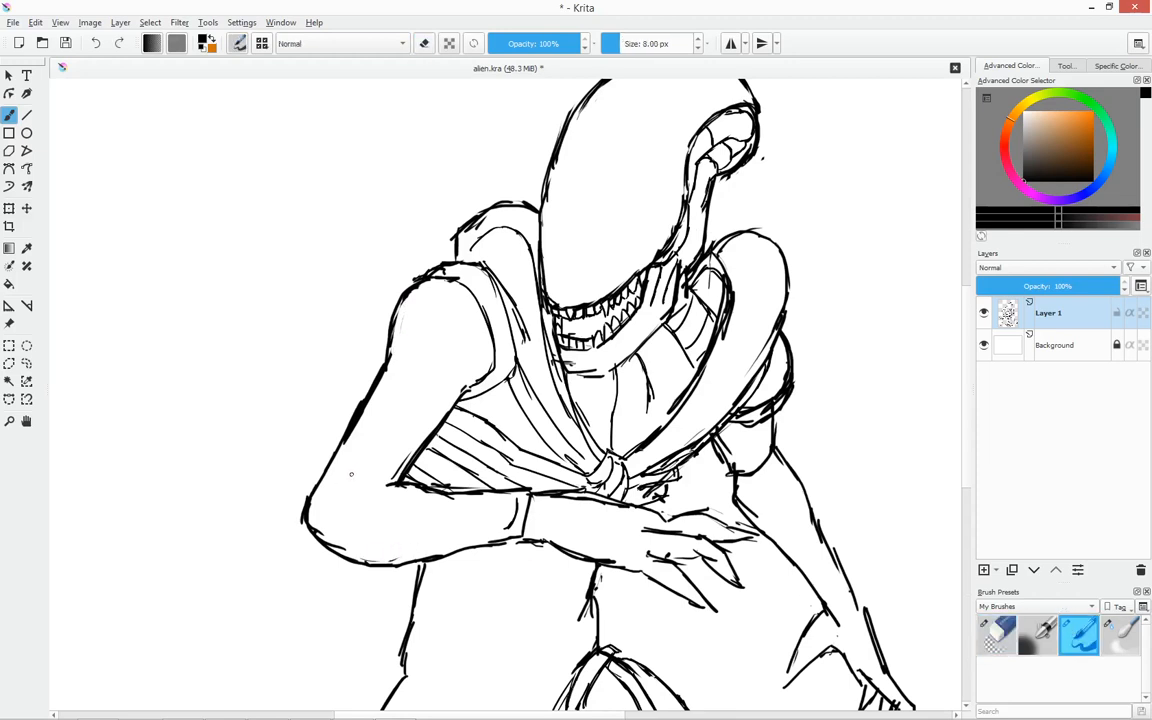
Draw inner contour lines along the nearer forearm, around the elbow and up the upper arm to the shoulder.
left_click_drag(344, 490, 380, 514)
mouse_move(390, 518)
left_mouse_down()
mouse_move(480, 506)
mouse_move(510, 527)
left_mouse_up()
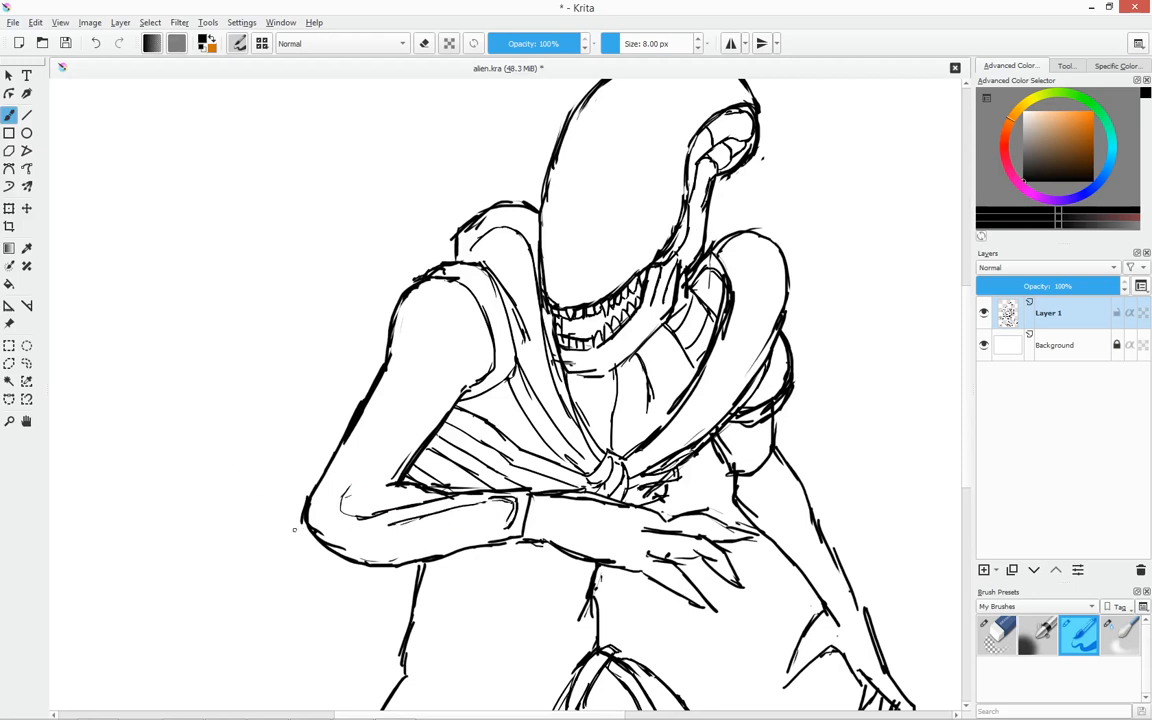
left_click_drag(348, 489, 359, 485)
left_click_drag(406, 387, 342, 498)
left_click_drag(408, 317, 397, 389)
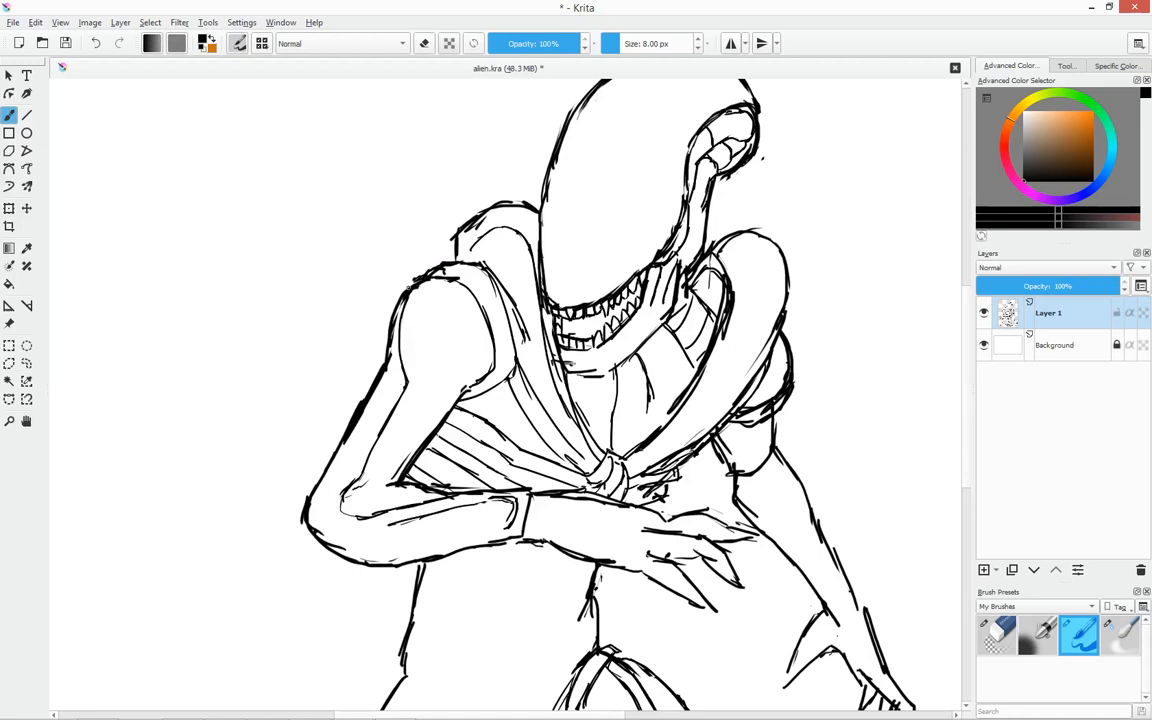
Add a second set of parallel contours around the nearer arm's elbow and reinforce the arm's outer outline.
left_click_drag(408, 288, 395, 392)
left_click_drag(356, 464, 397, 380)
mouse_move(318, 424)
left_mouse_down()
mouse_move(300, 478)
mouse_move(362, 470)
mouse_move(362, 549)
mouse_move(490, 527)
mouse_move(434, 536)
left_mouse_up()
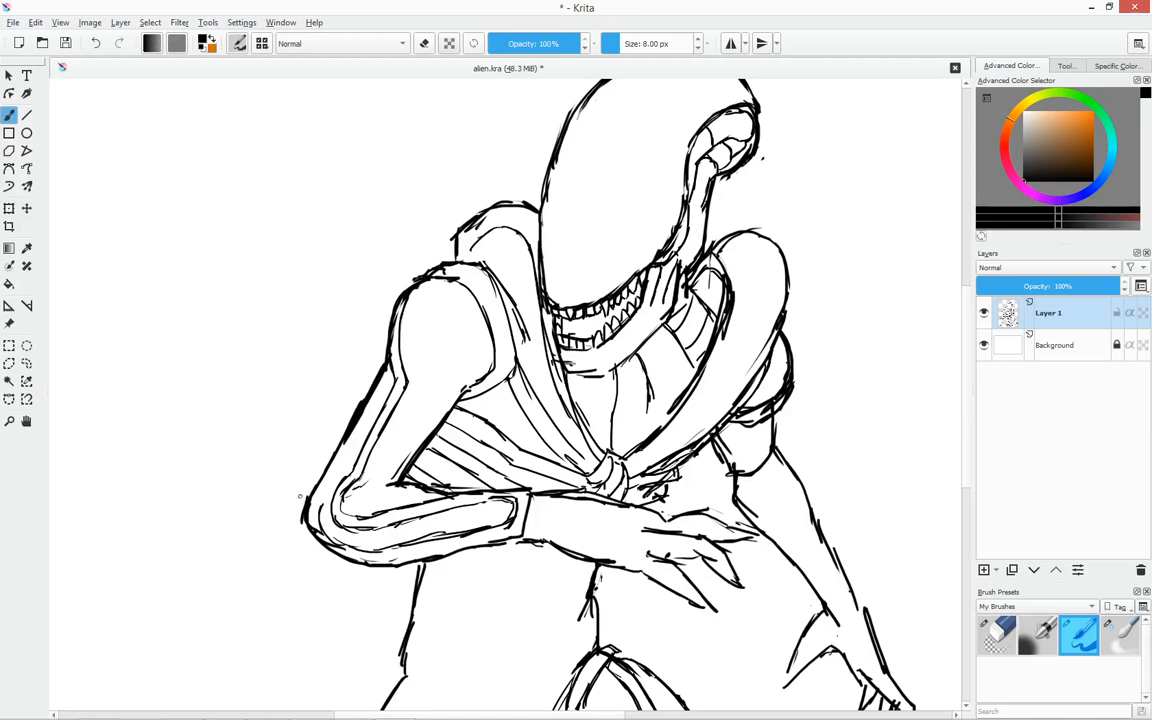
left_click_drag(286, 476, 352, 321)
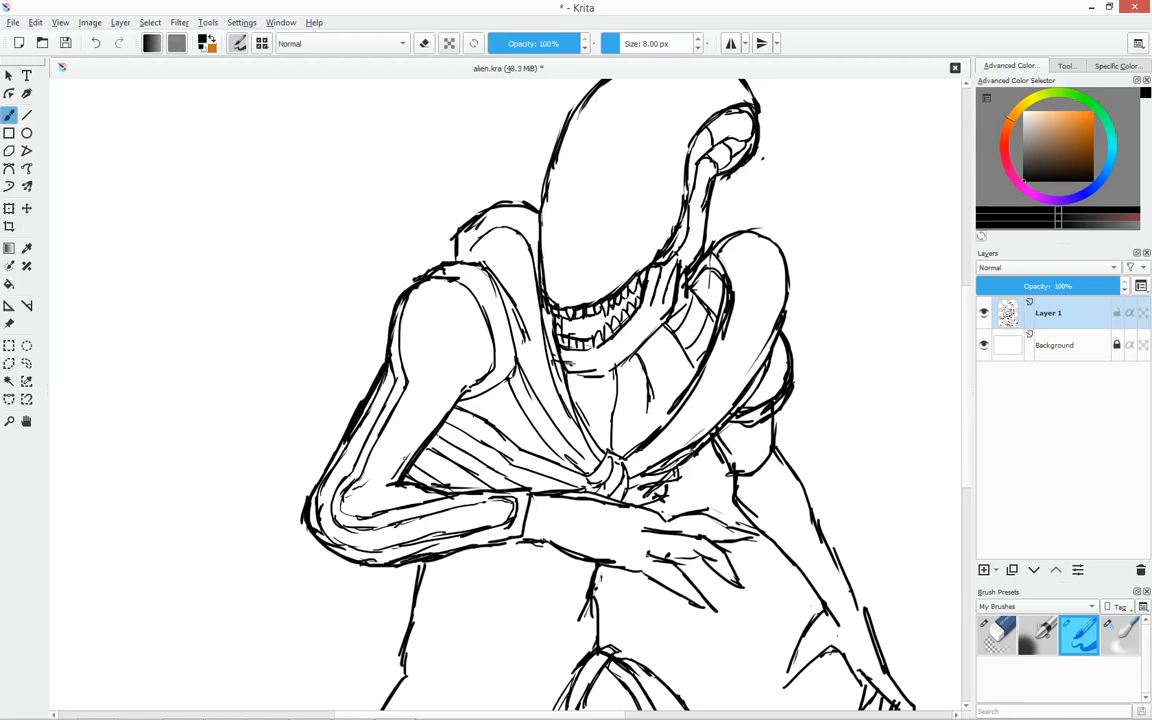
Draw long muscle lines along the nearer upper arm and diagonal strokes across its shoulder.
mouse_move(355, 489)
left_mouse_down()
mouse_move(392, 482)
mouse_move(443, 389)
mouse_move(464, 389)
left_mouse_up()
left_click_drag(406, 456, 455, 399)
left_click_drag(392, 459, 493, 349)
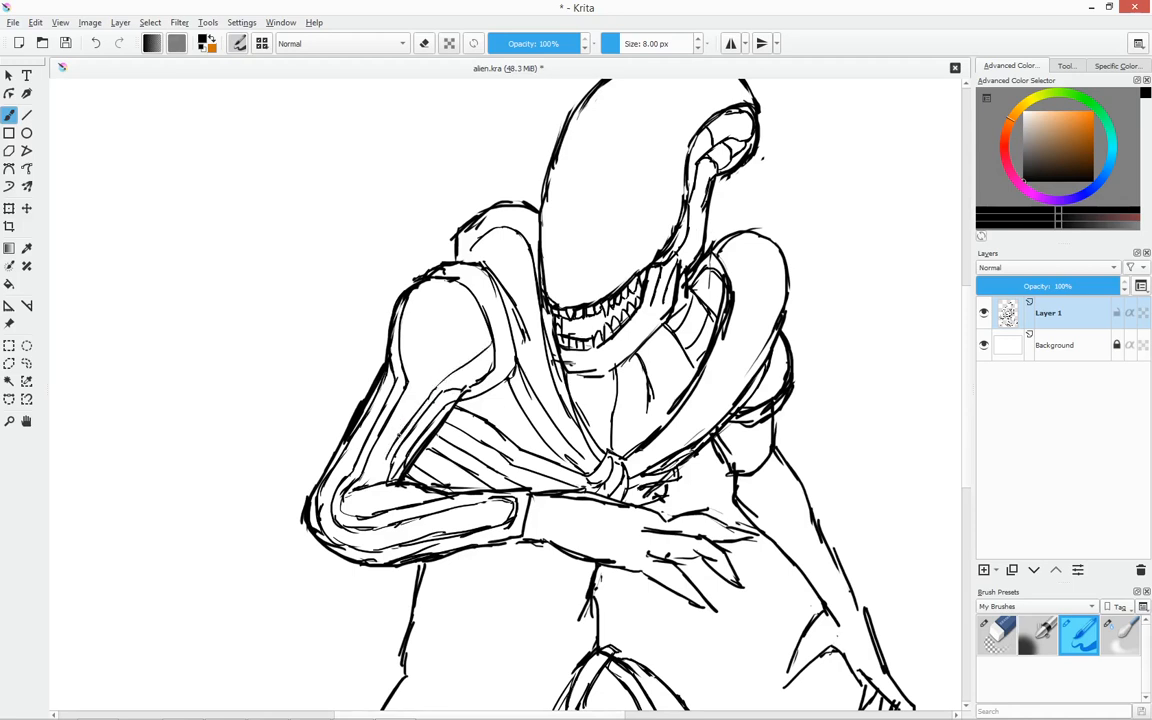
mouse_move(405, 438)
left_mouse_down()
mouse_move(383, 489)
mouse_move(431, 388)
left_mouse_up()
left_click_drag(489, 332, 410, 378)
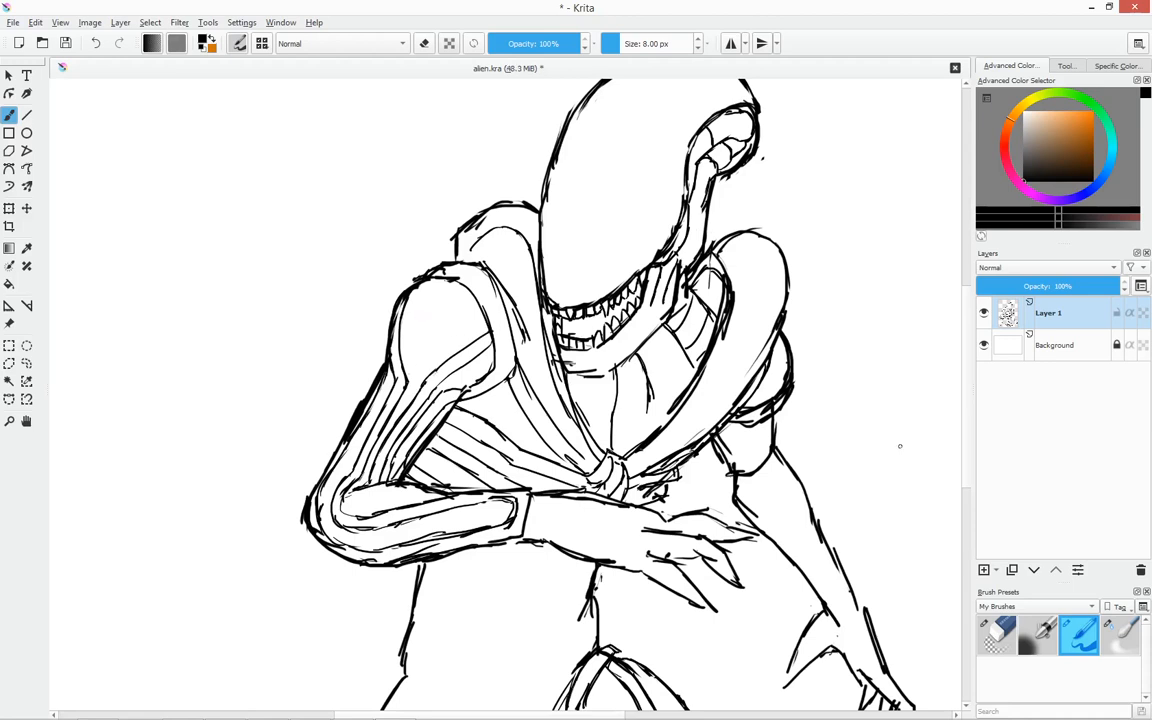
Erase stray lines on the farther upper arm and draw curved ridge lines across its lower segment.
left_click(1008, 626)
mouse_move(738, 416)
left_mouse_down()
mouse_move(776, 397)
mouse_move(785, 376)
mouse_move(762, 459)
left_mouse_up()
left_click(1086, 638)
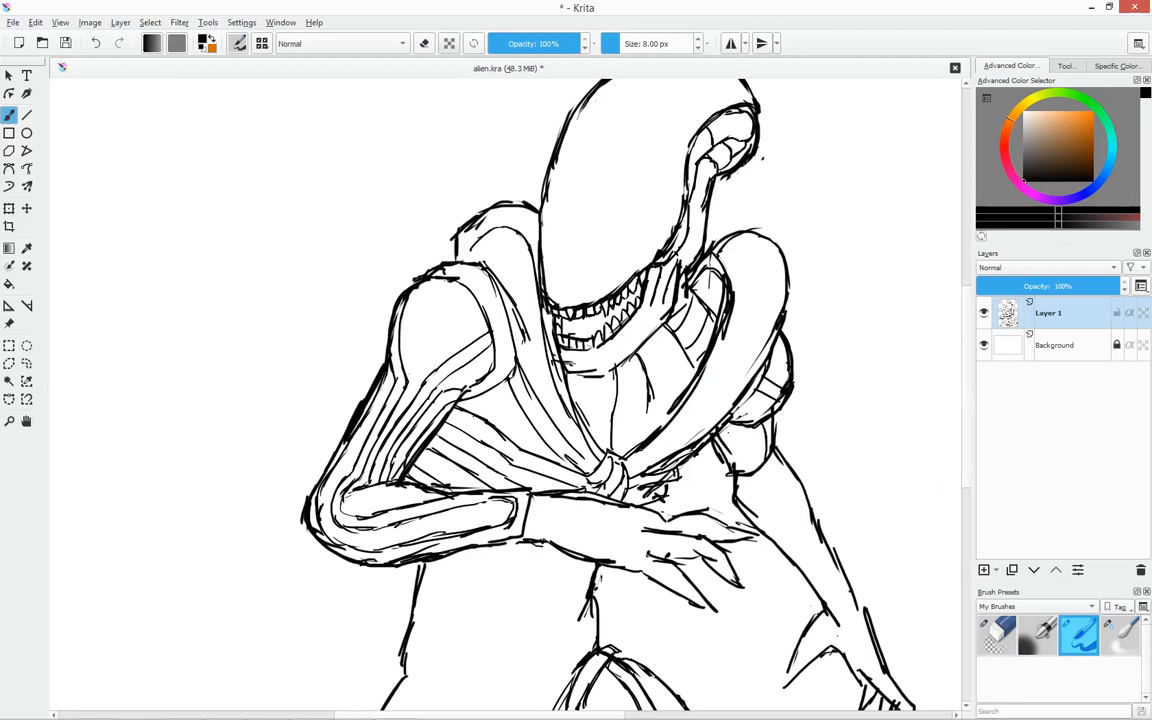
left_click_drag(724, 427, 762, 433)
mouse_move(724, 443)
left_mouse_down()
mouse_move(760, 445)
mouse_move(763, 459)
left_mouse_up()
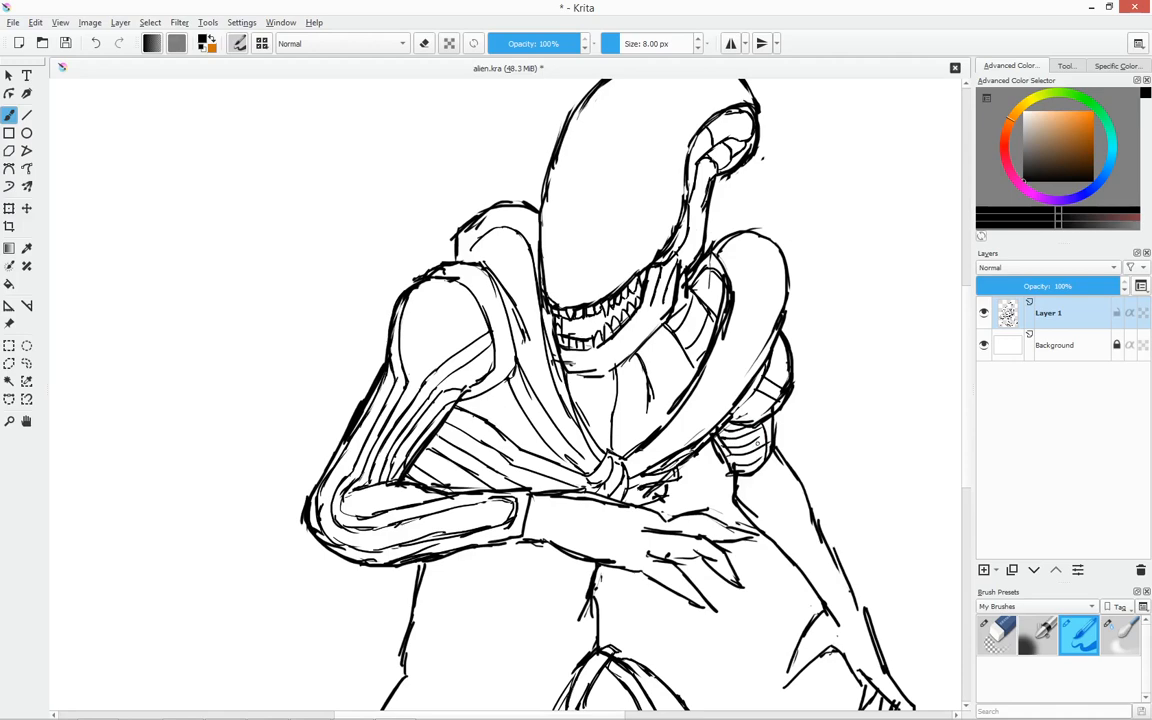
Reinforce the farther forearm's inner outline and draw parallel curved muscle lines from the elbow towards the wrist.
mouse_move(810, 406)
left_mouse_down()
mouse_move(743, 351)
mouse_move(716, 388)
mouse_move(732, 422)
left_mouse_up()
mouse_move(697, 354)
left_mouse_down()
mouse_move(721, 381)
mouse_move(759, 478)
left_mouse_up()
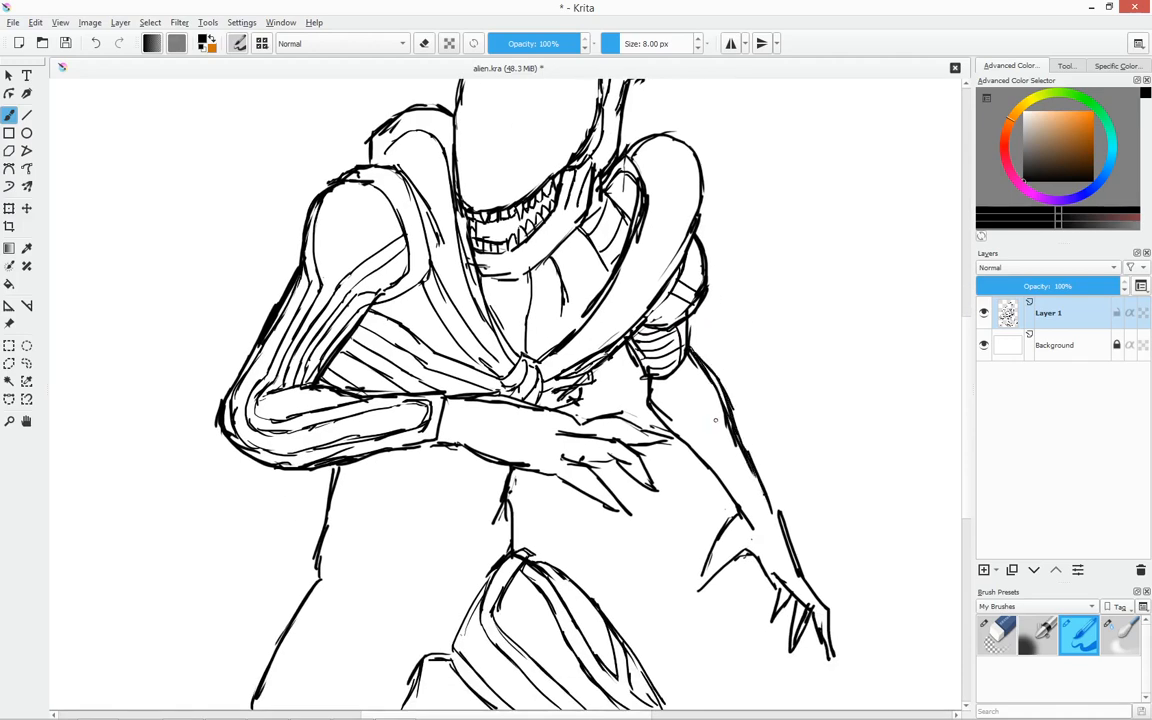
left_click_drag(649, 382, 742, 508)
left_click_drag(714, 444, 717, 461)
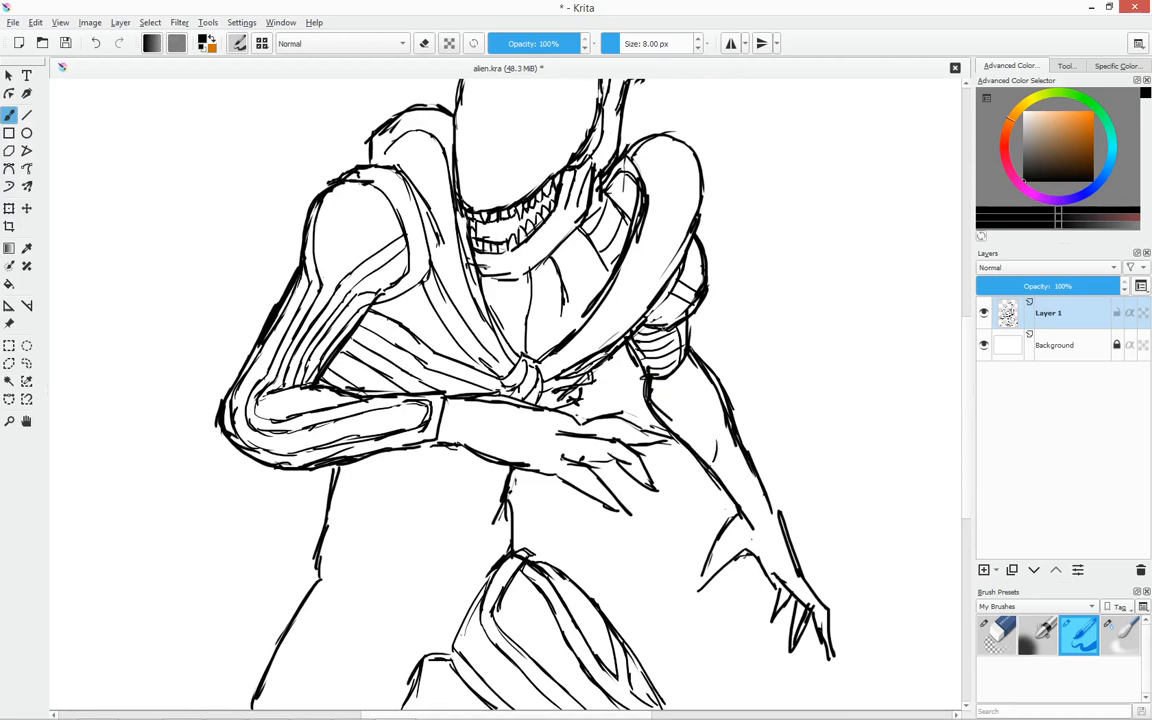
mouse_move(686, 372)
left_mouse_down()
mouse_move(719, 458)
mouse_move(718, 421)
mouse_move(717, 475)
left_mouse_up()
left_click_drag(716, 454, 712, 468)
left_click_drag(695, 365, 725, 420)
left_click_drag(704, 371, 730, 446)
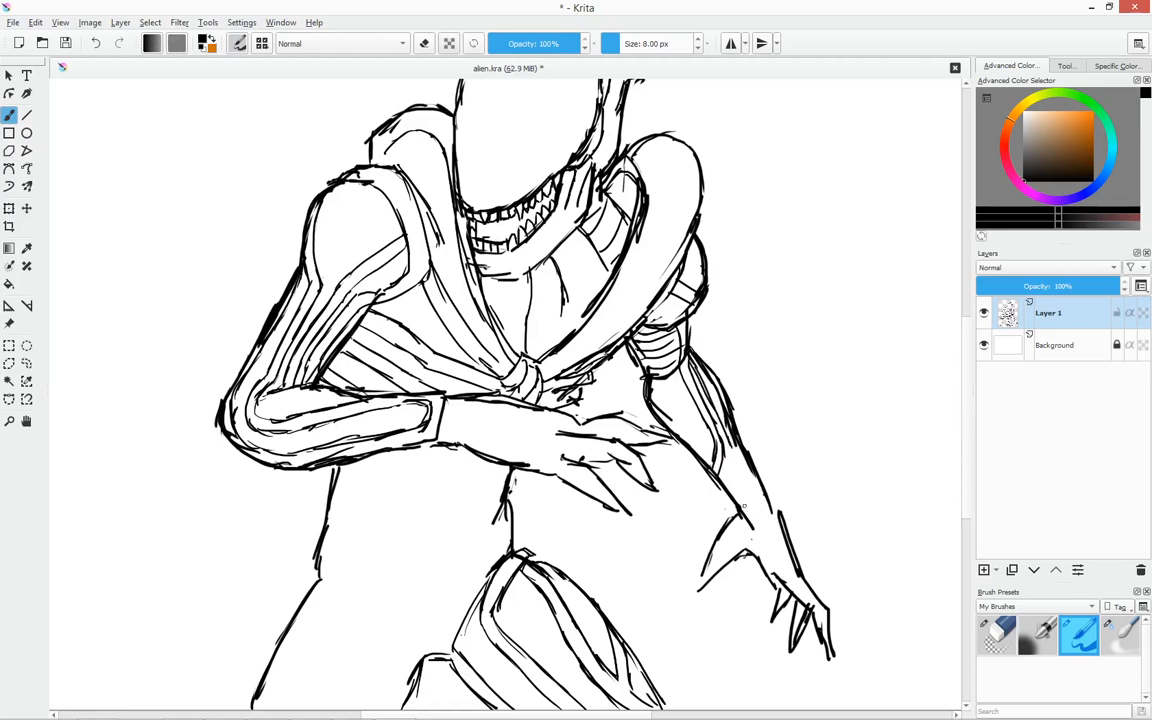
Draw the farther arm's wrist line, clean up the forearm's outer edge and add muscle contours near the elbow.
mouse_move(740, 501)
left_mouse_down()
mouse_move(745, 478)
mouse_move(740, 503)
mouse_move(766, 497)
left_mouse_up()
left_click(1007, 641)
left_click_drag(712, 372, 735, 432)
left_click(1078, 636)
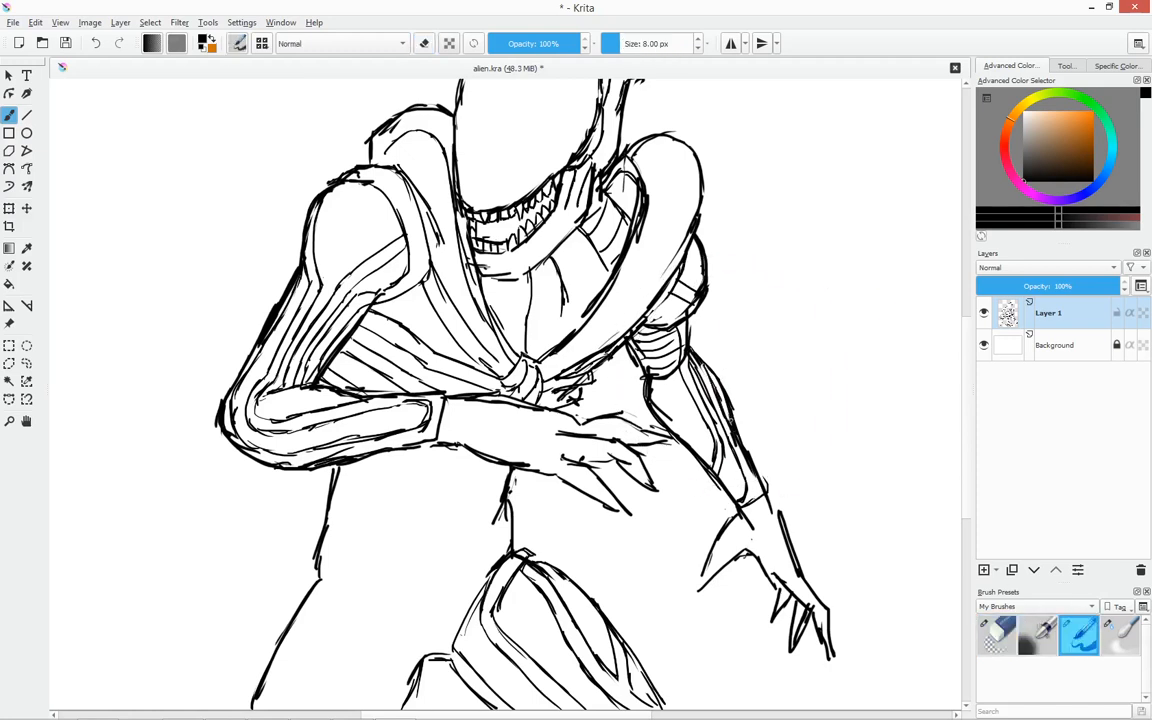
mouse_move(645, 370)
left_mouse_down()
mouse_move(697, 454)
mouse_move(659, 397)
mouse_move(686, 441)
left_mouse_up()
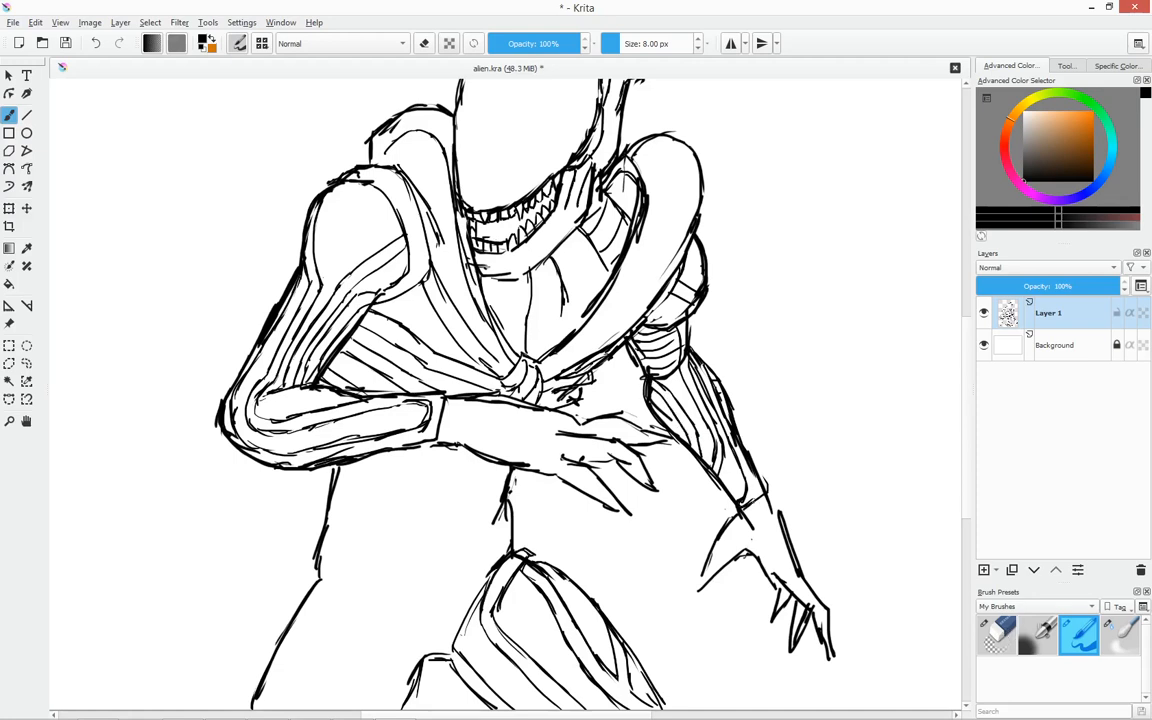
Define the farther hand's pointed thumb and draw the lines joining the wrist to the back of the hand.
mouse_move(741, 508)
left_mouse_down()
mouse_move(767, 495)
mouse_move(756, 526)
mouse_move(704, 574)
left_mouse_up()
left_click(986, 634)
left_click(1090, 630)
mouse_move(733, 516)
left_mouse_down()
mouse_move(737, 534)
mouse_move(703, 590)
mouse_move(749, 543)
mouse_move(727, 568)
mouse_move(786, 584)
mouse_move(798, 571)
left_mouse_up()
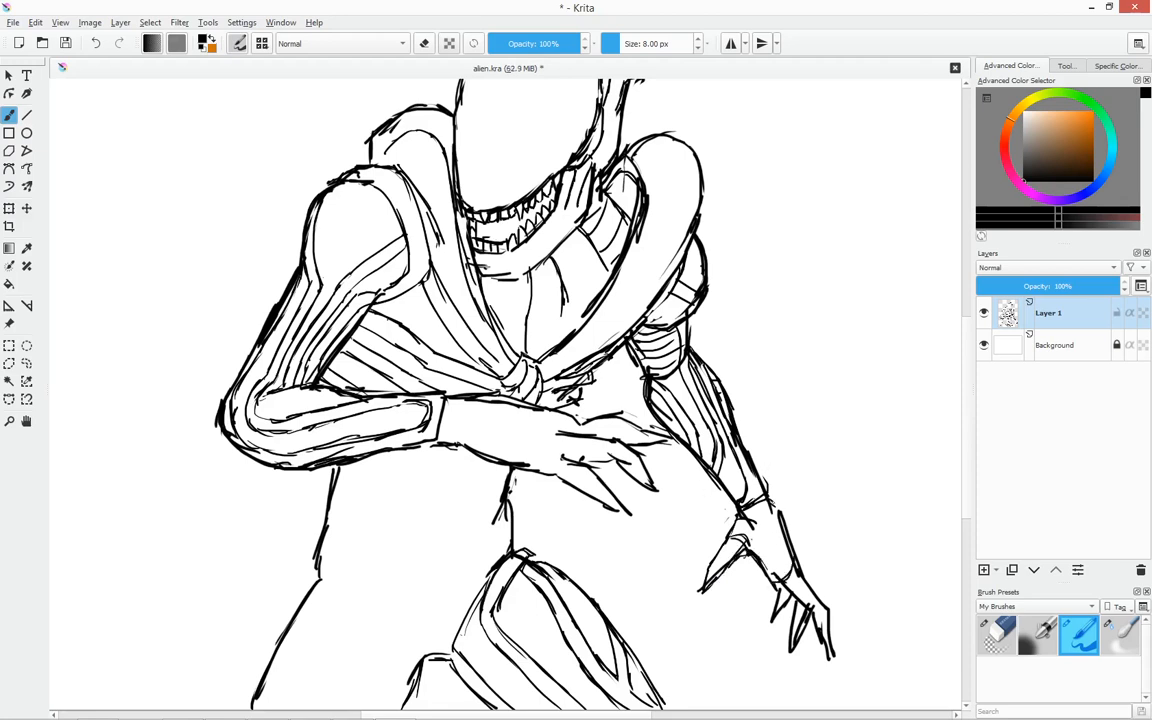
Thicken the farther hand's outer edge and refine its clawed fingers, erasing excess lines at the longest fingertip.
left_click_drag(780, 511, 806, 586)
mouse_move(804, 599)
left_mouse_down()
mouse_move(823, 655)
mouse_move(811, 606)
left_mouse_up()
left_click(991, 640)
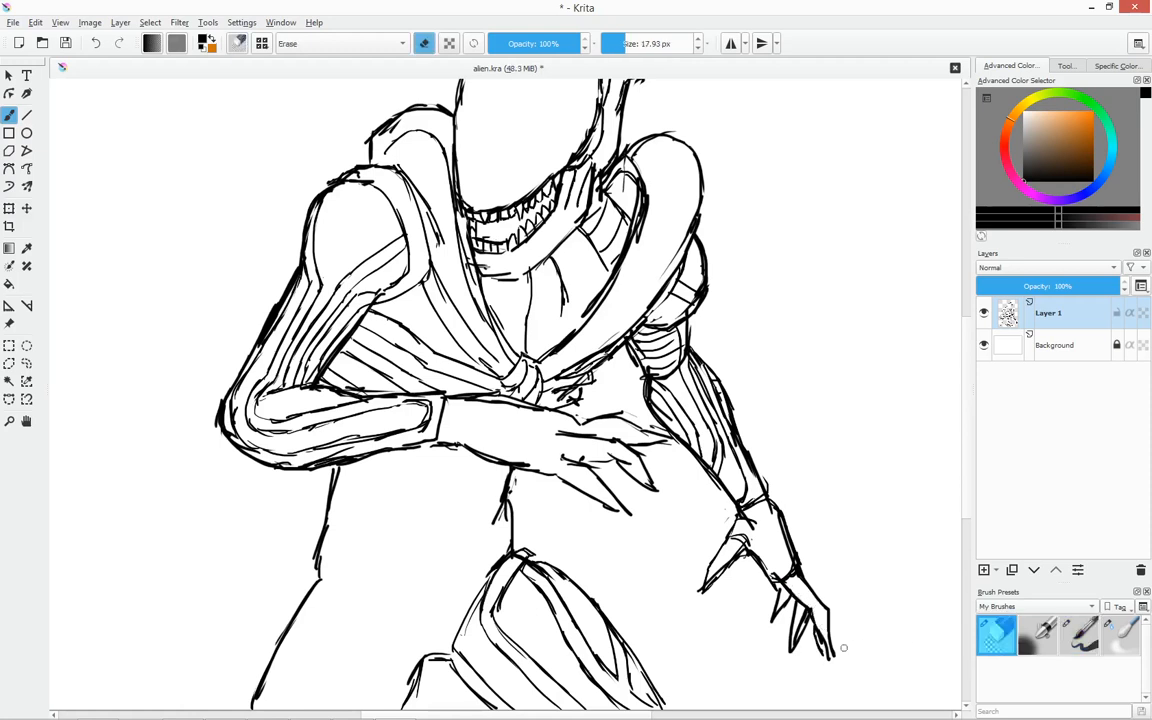
left_click(1080, 632)
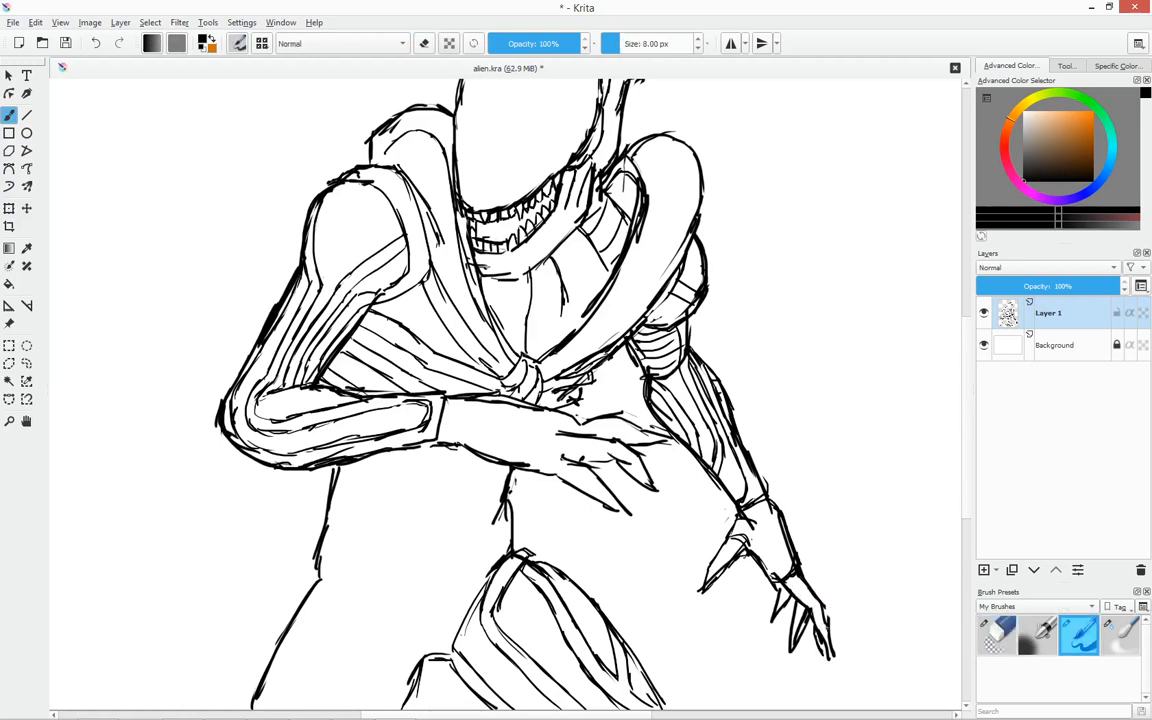
left_click(996, 636)
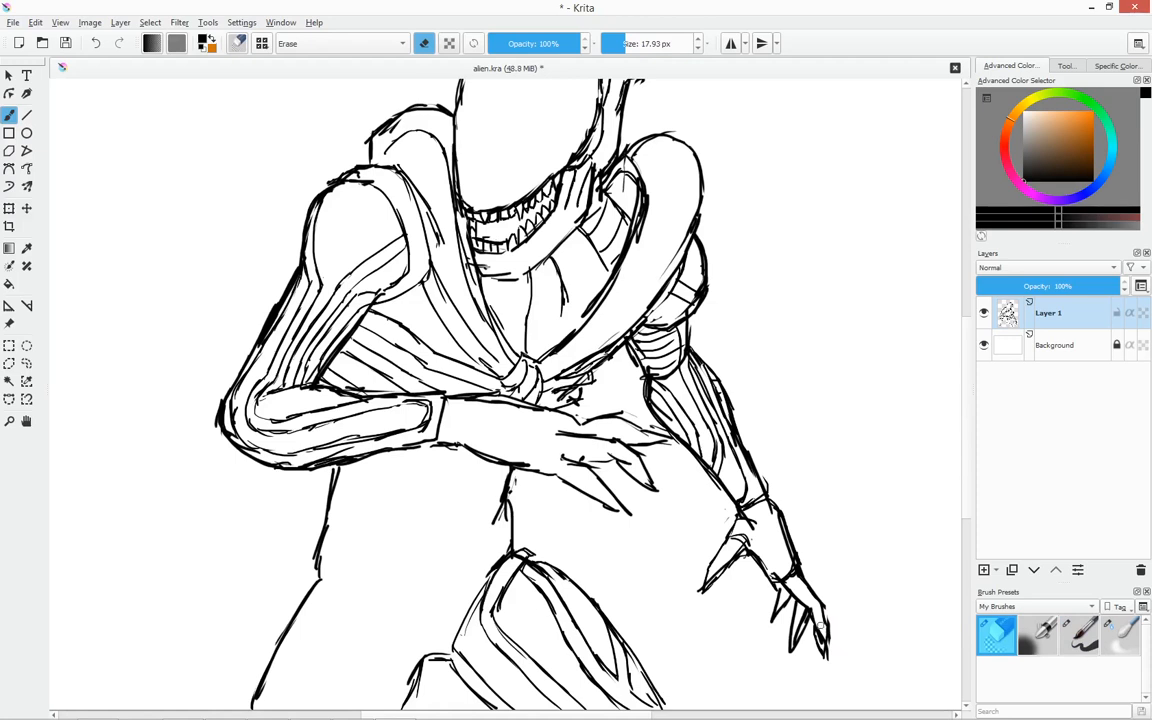
left_click(1068, 645)
left_click_drag(820, 626, 819, 652)
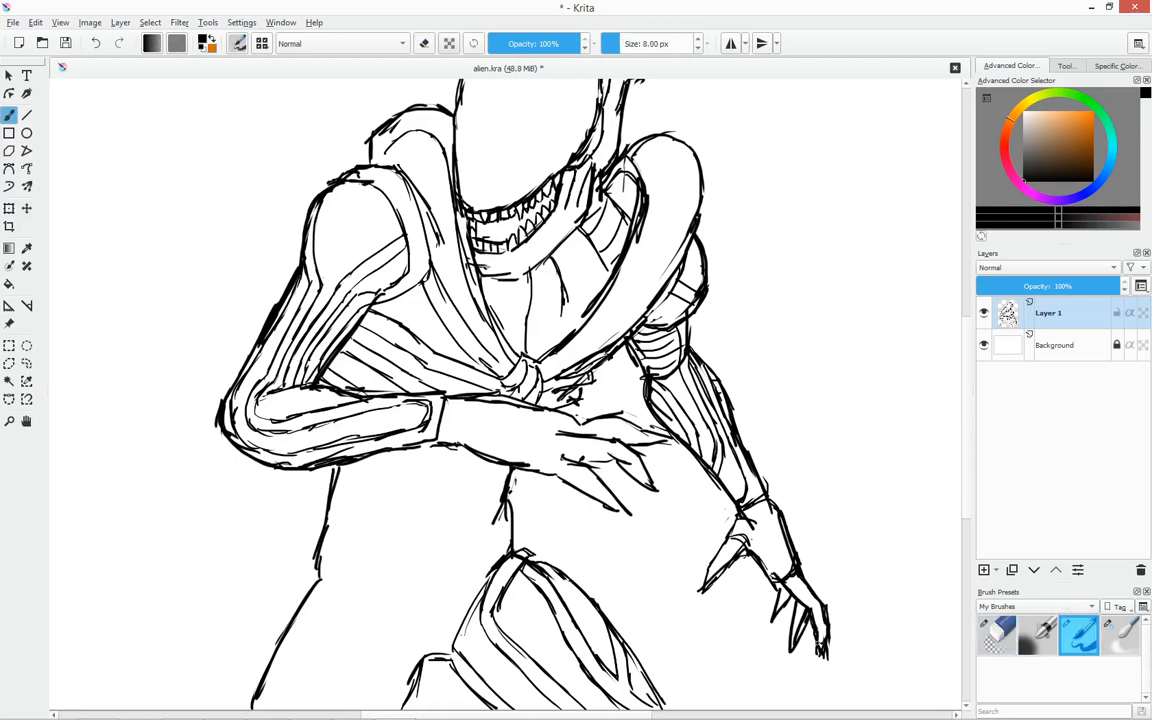
mouse_move(792, 628)
left_mouse_down()
mouse_move(786, 646)
mouse_move(804, 630)
mouse_move(788, 651)
left_mouse_up()
Draw a wrist band on the nearer arm, redraw the middle finger claws and add a narrow ridge on the hand.
left_click_drag(843, 449, 870, 465)
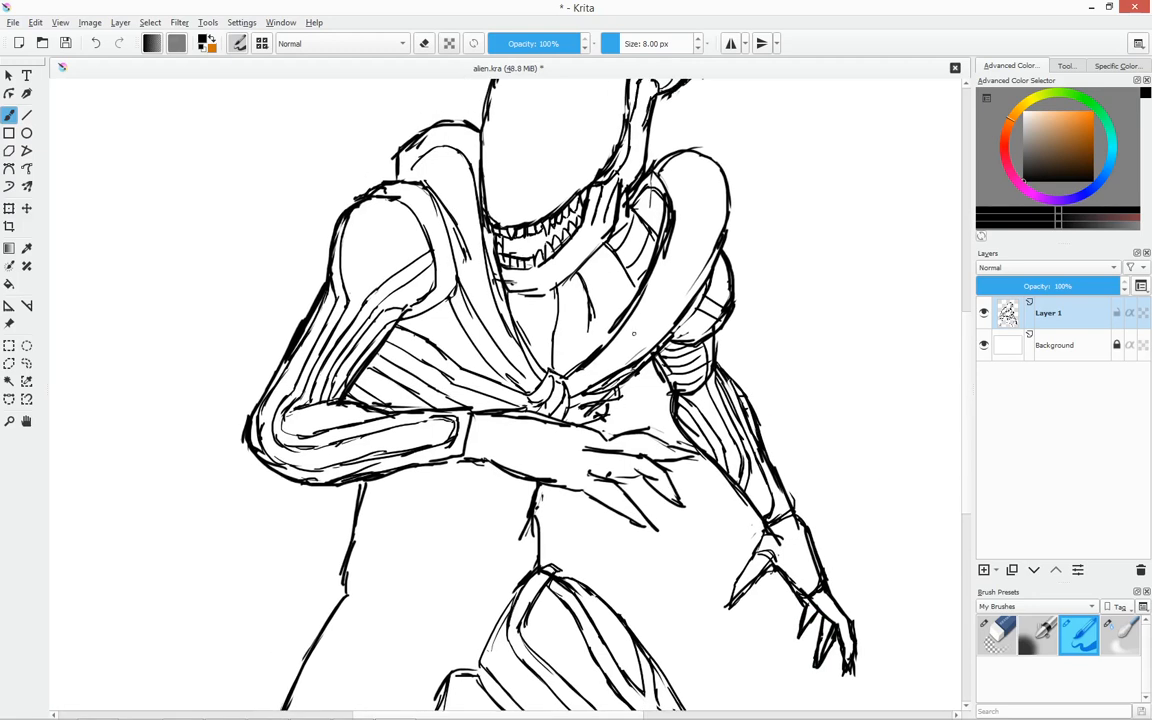
left_click_drag(479, 416, 471, 454)
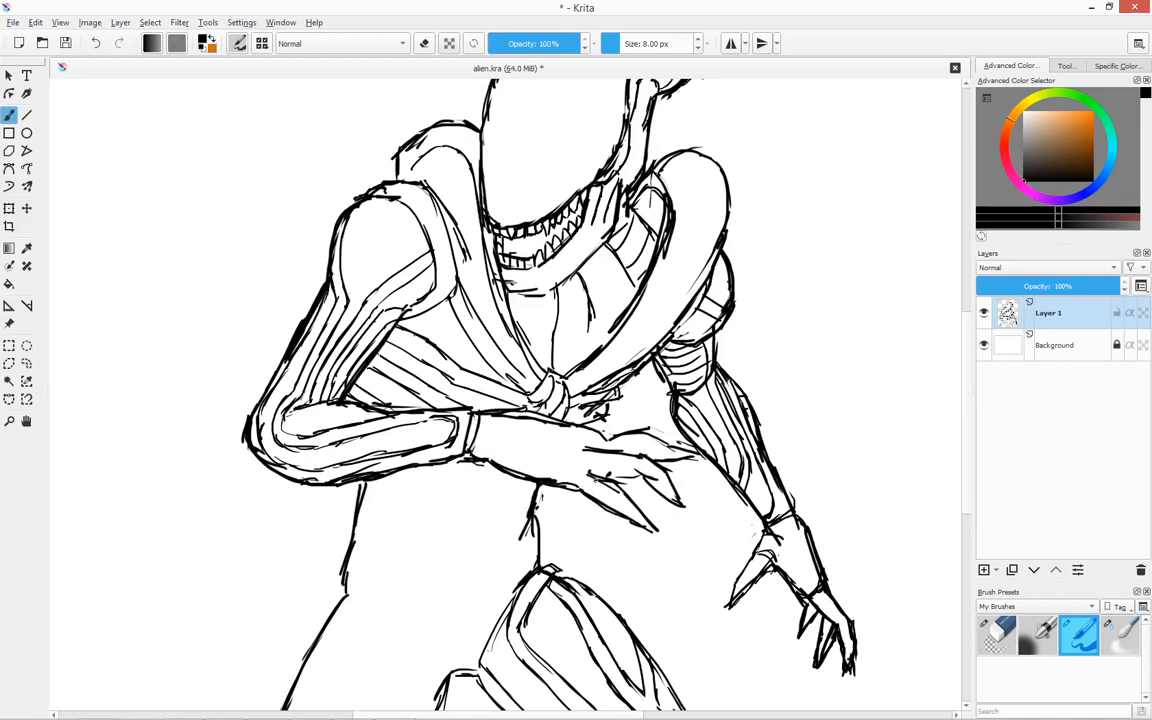
left_click(997, 636)
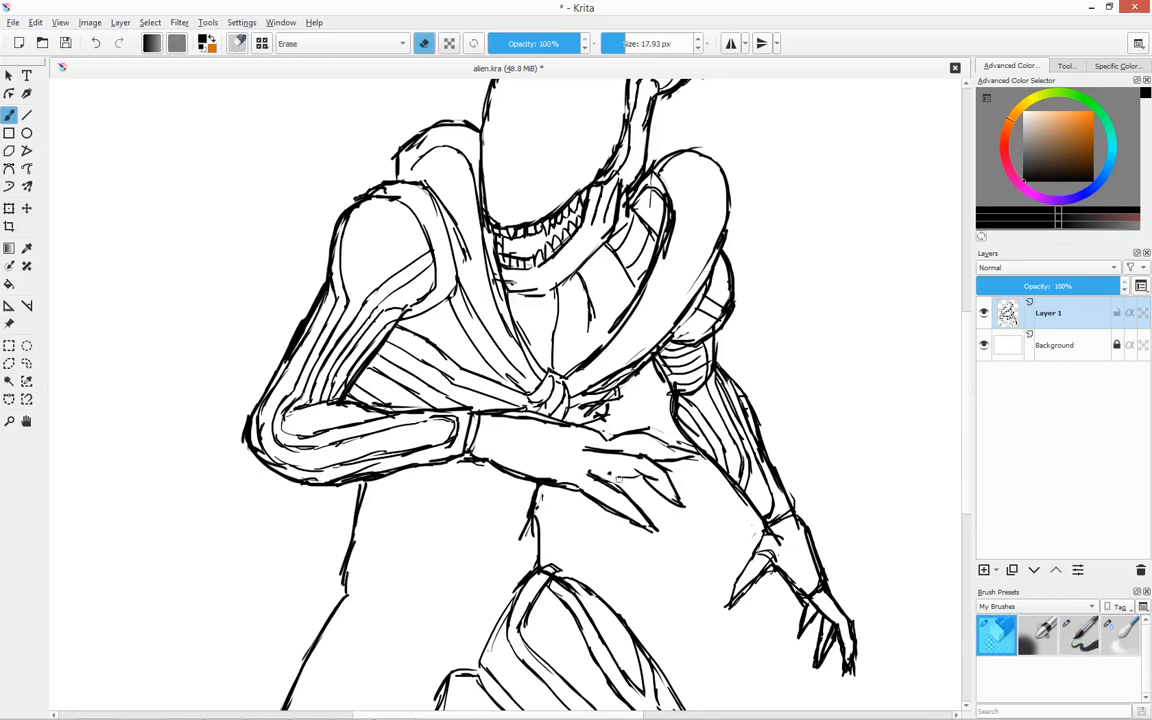
left_click(1078, 638)
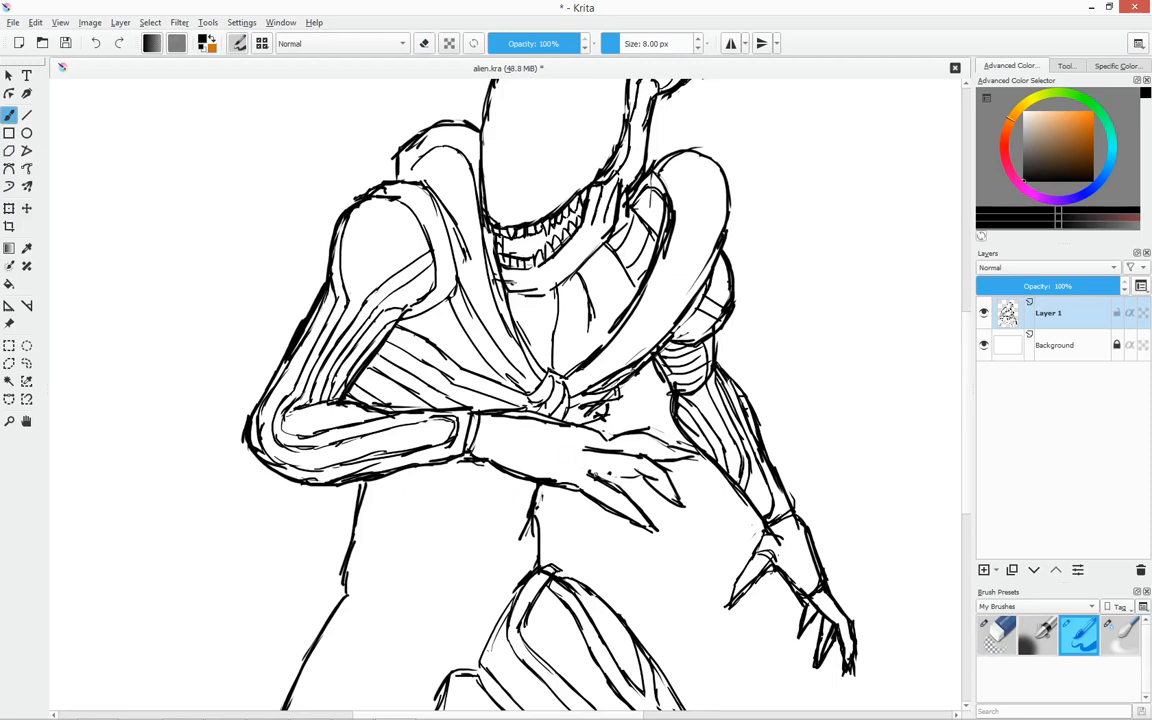
mouse_move(596, 475)
left_mouse_down()
mouse_move(635, 471)
mouse_move(685, 519)
mouse_move(687, 505)
left_mouse_up()
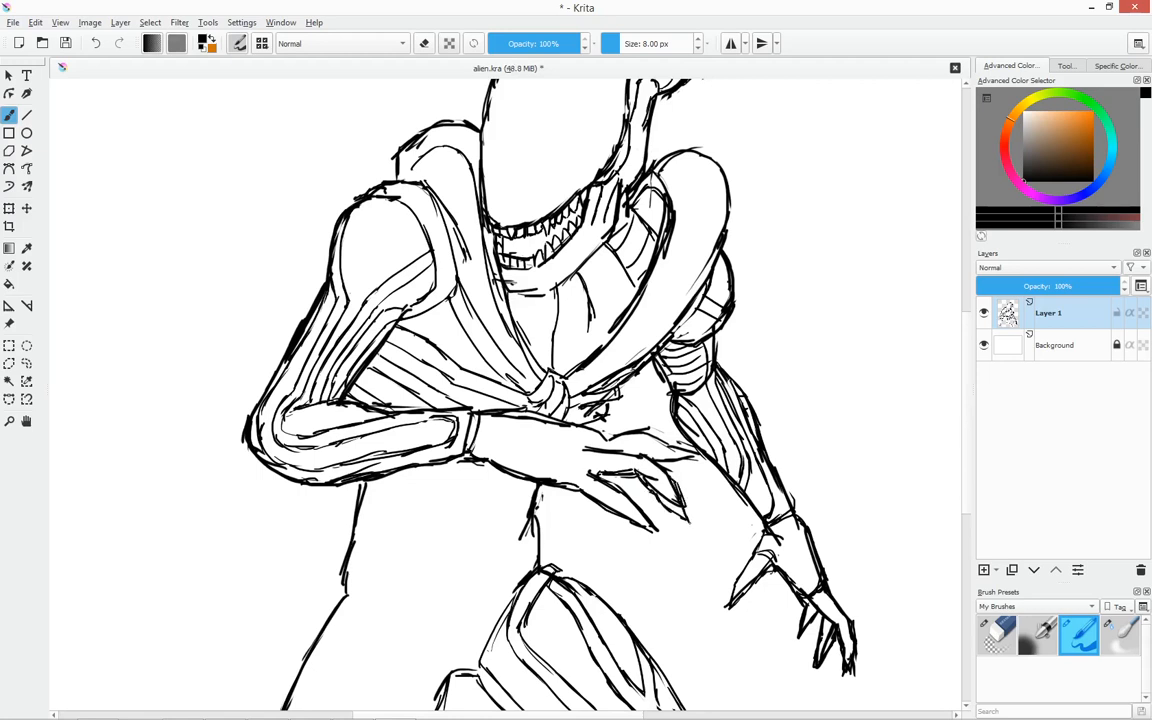
left_click_drag(618, 447, 646, 455)
mouse_move(502, 418)
left_mouse_down()
mouse_move(594, 447)
mouse_move(560, 449)
mouse_move(497, 404)
mouse_move(556, 452)
left_mouse_up()
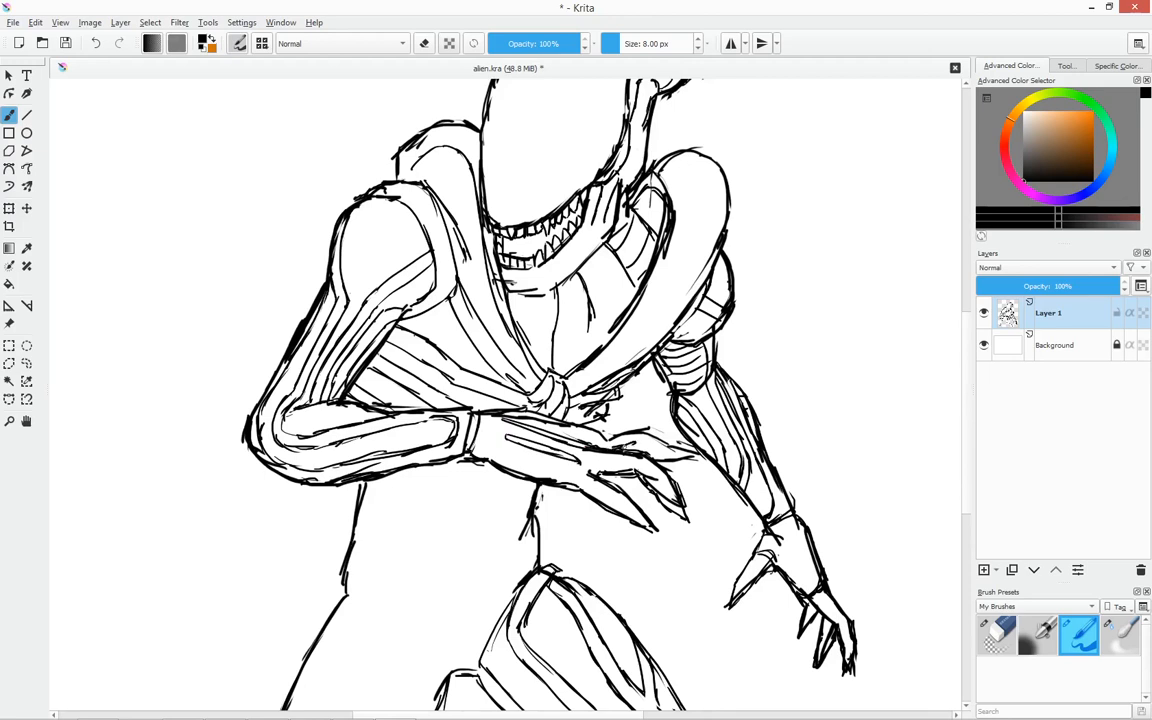
Erase and redraw the nearer hand's upper finger with a pointed claw, and add tendon lines across the hand.
key("e")
key("e")
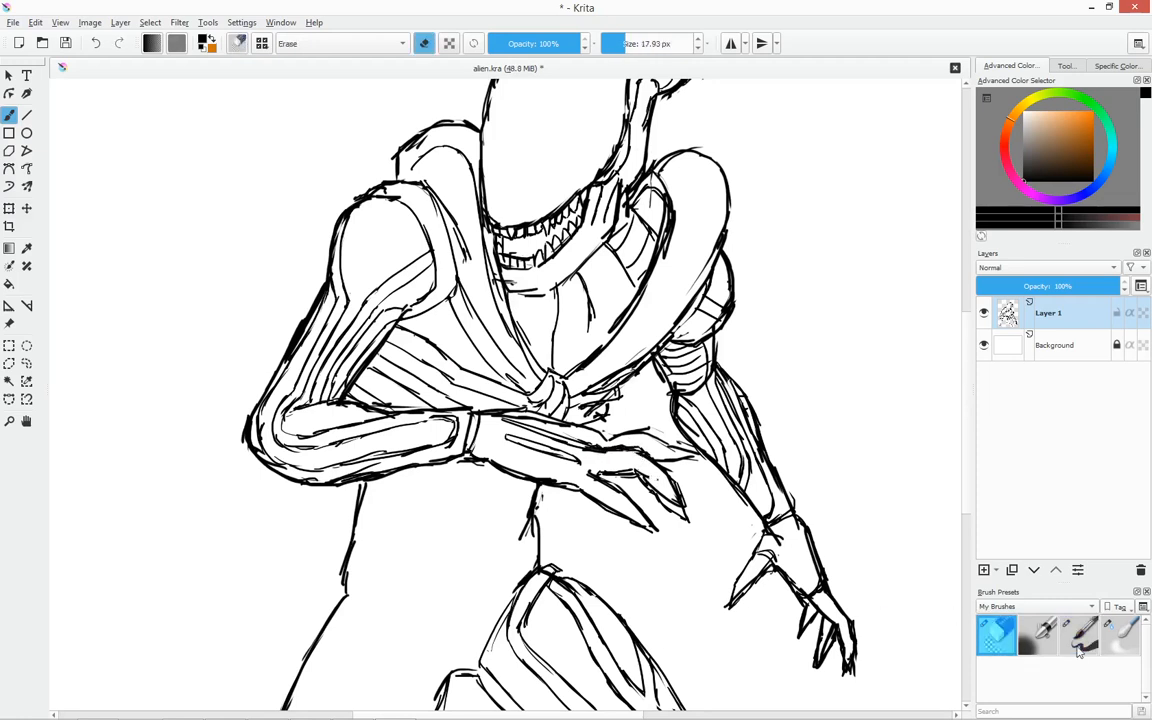
mouse_move(608, 436)
left_mouse_down()
mouse_move(634, 435)
mouse_move(698, 474)
mouse_move(643, 428)
mouse_move(683, 463)
left_mouse_up()
left_click(1016, 623)
left_click(1083, 636)
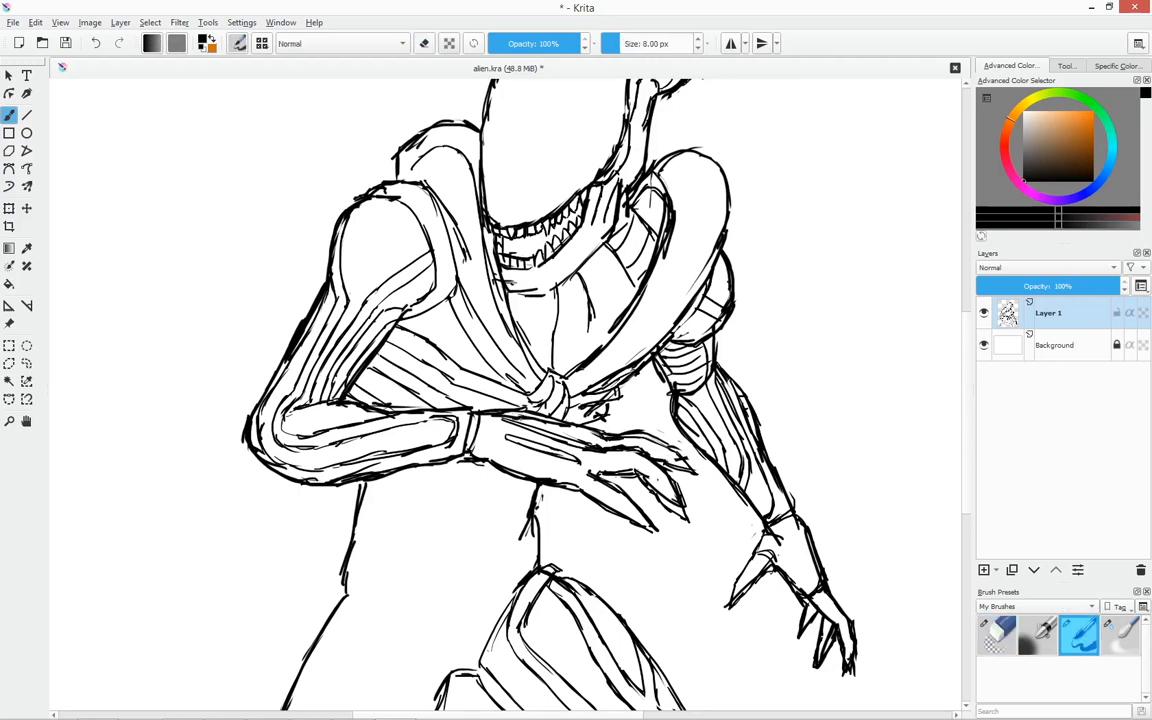
left_click_drag(518, 419, 611, 443)
Draw the segmented central plate of the pelvis and the curved lower edge of the abdomen beside it.
left_click_drag(535, 457, 615, 372)
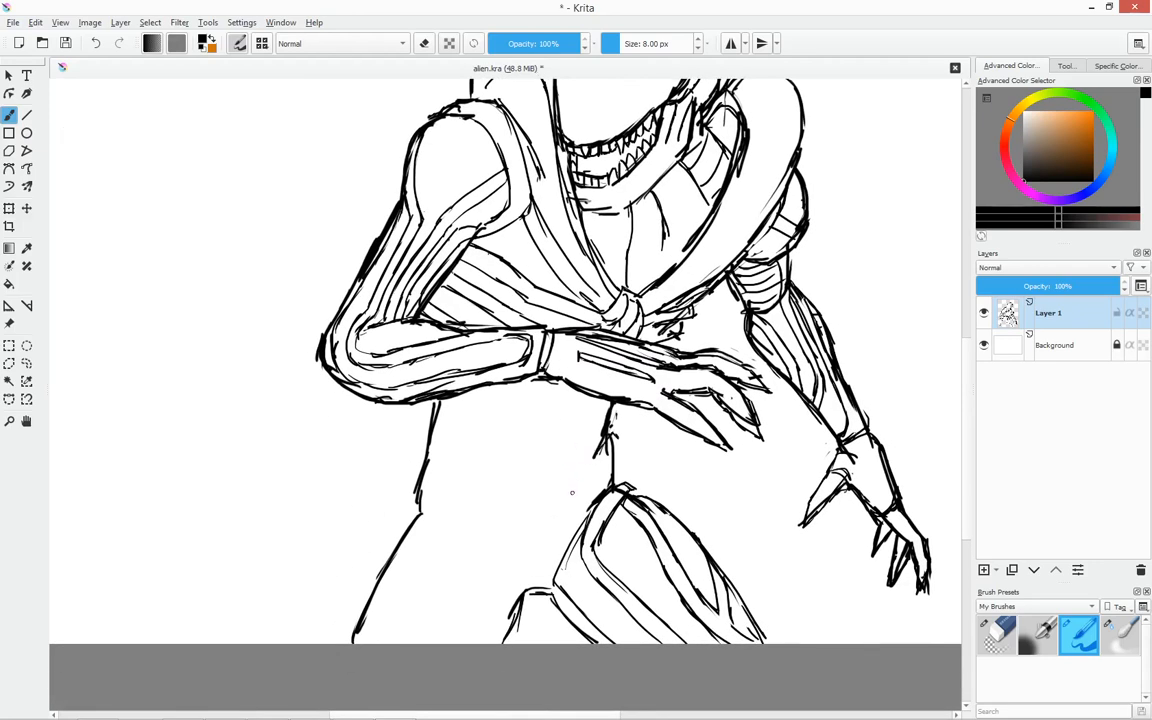
mouse_move(573, 477)
left_mouse_down()
mouse_move(571, 532)
mouse_move(522, 600)
left_mouse_up()
mouse_move(532, 478)
left_mouse_down()
mouse_move(523, 590)
mouse_move(594, 398)
mouse_move(571, 514)
mouse_move(528, 500)
mouse_move(521, 592)
left_mouse_up()
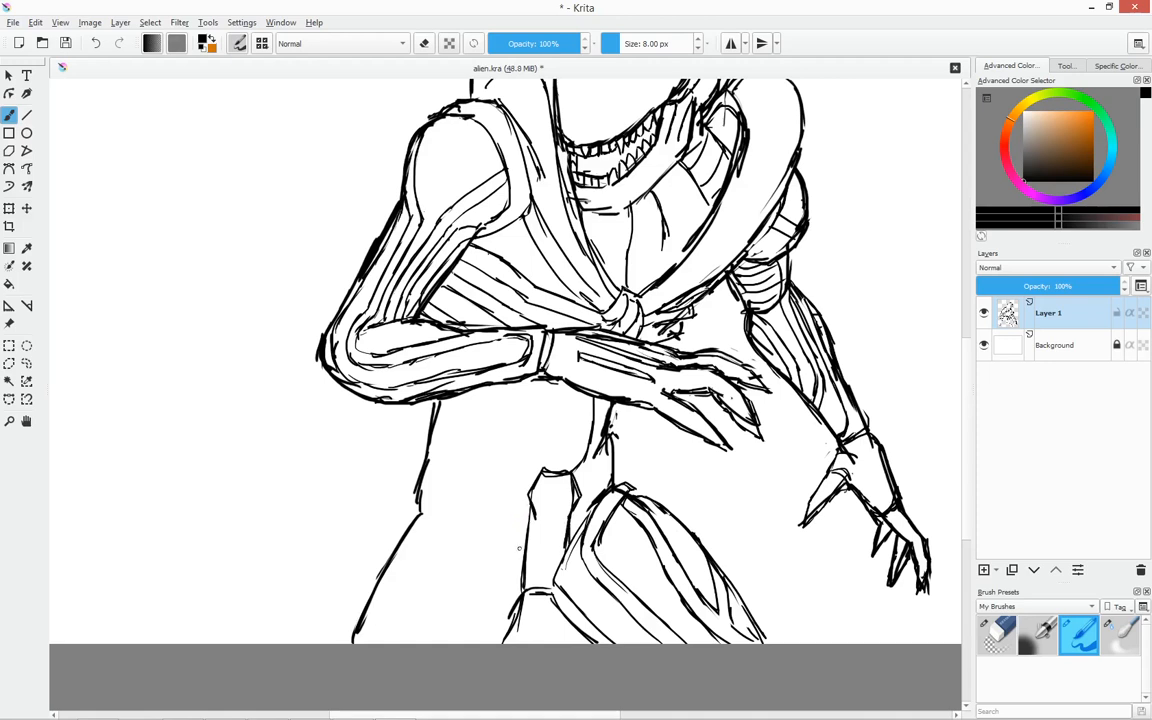
mouse_move(543, 473)
left_mouse_down()
mouse_move(528, 500)
mouse_move(532, 550)
mouse_move(557, 549)
mouse_move(511, 575)
left_mouse_up()
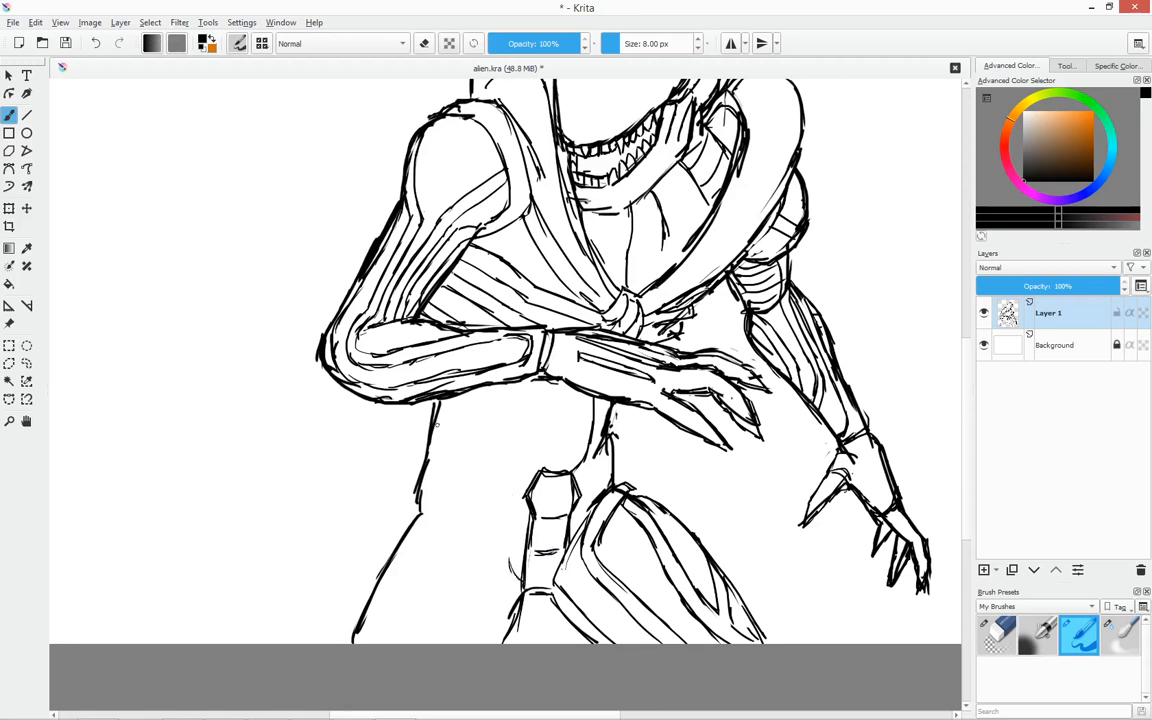
Draw angled hip contours from the waist down to the central pelvis plate on both sides.
mouse_move(441, 426)
left_mouse_down()
mouse_move(462, 453)
mouse_move(461, 489)
mouse_move(516, 576)
mouse_move(479, 478)
left_mouse_up()
mouse_move(449, 410)
left_mouse_down()
mouse_move(477, 484)
mouse_move(525, 530)
mouse_move(524, 545)
left_mouse_up()
left_click_drag(580, 512, 591, 459)
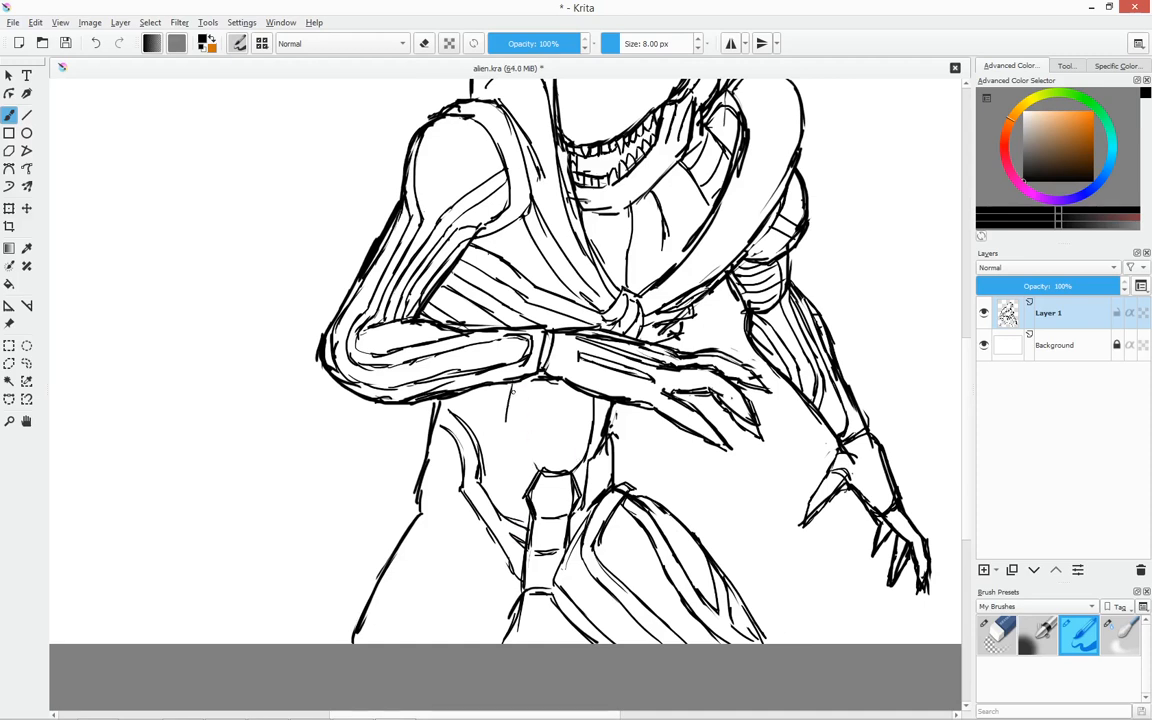
Draw nested rounded plates on the abdomen below the nearer hand and add bumps along the waist's outer edge.
left_click_drag(518, 396, 540, 470)
left_click_drag(598, 404, 592, 443)
mouse_move(539, 384)
left_mouse_down()
mouse_move(541, 428)
mouse_move(573, 431)
left_mouse_up()
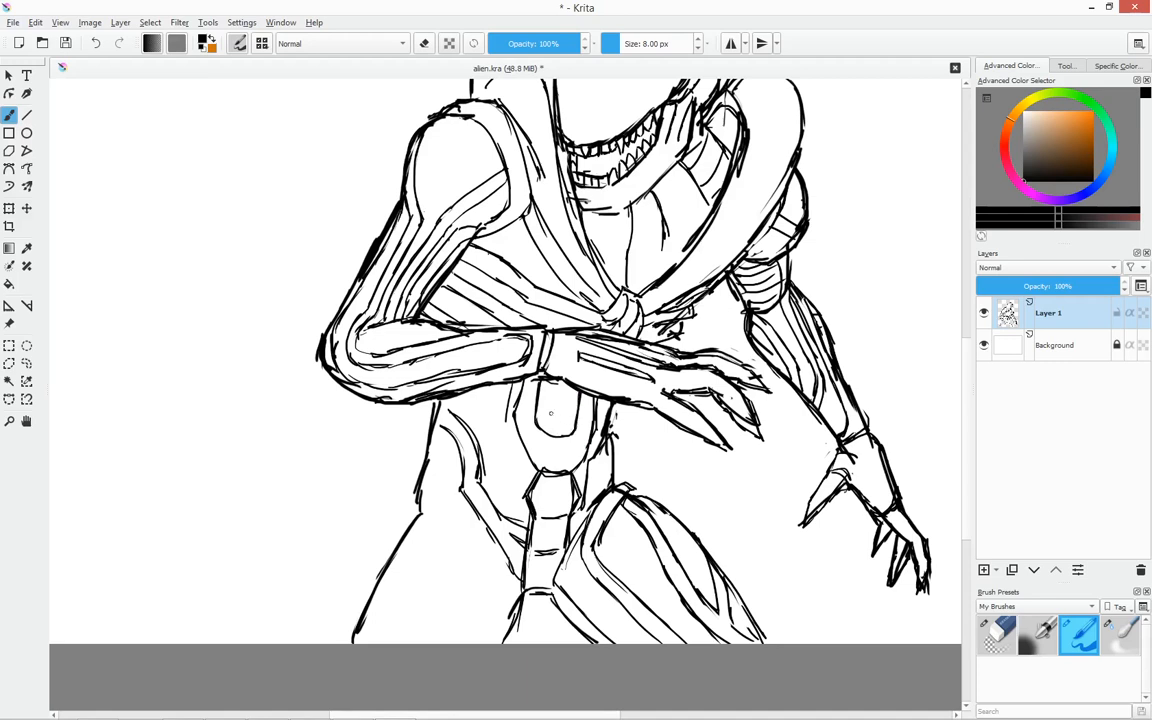
mouse_move(450, 411)
left_mouse_down()
mouse_move(454, 398)
mouse_move(420, 508)
left_mouse_up()
left_click_drag(441, 405, 418, 475)
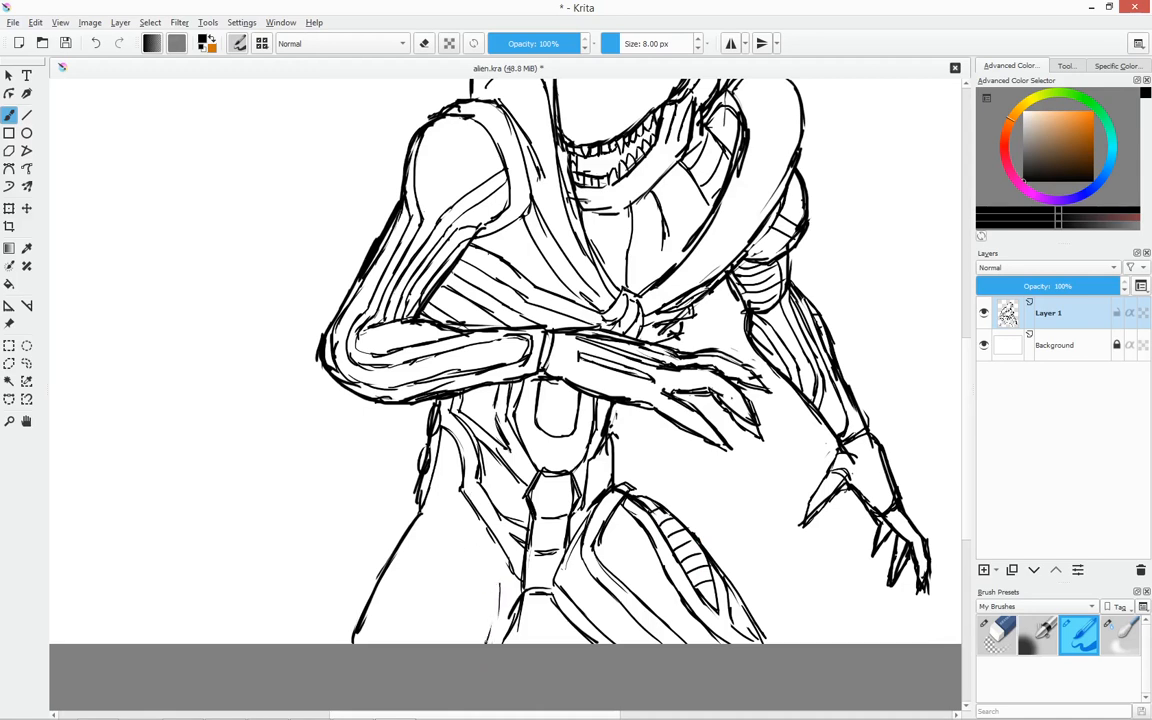
Draw long curved muscle contours down the thigh on the nearer arm's side, starting at the hip.
mouse_move(408, 450)
left_mouse_down()
mouse_move(428, 583)
mouse_move(404, 642)
left_mouse_up()
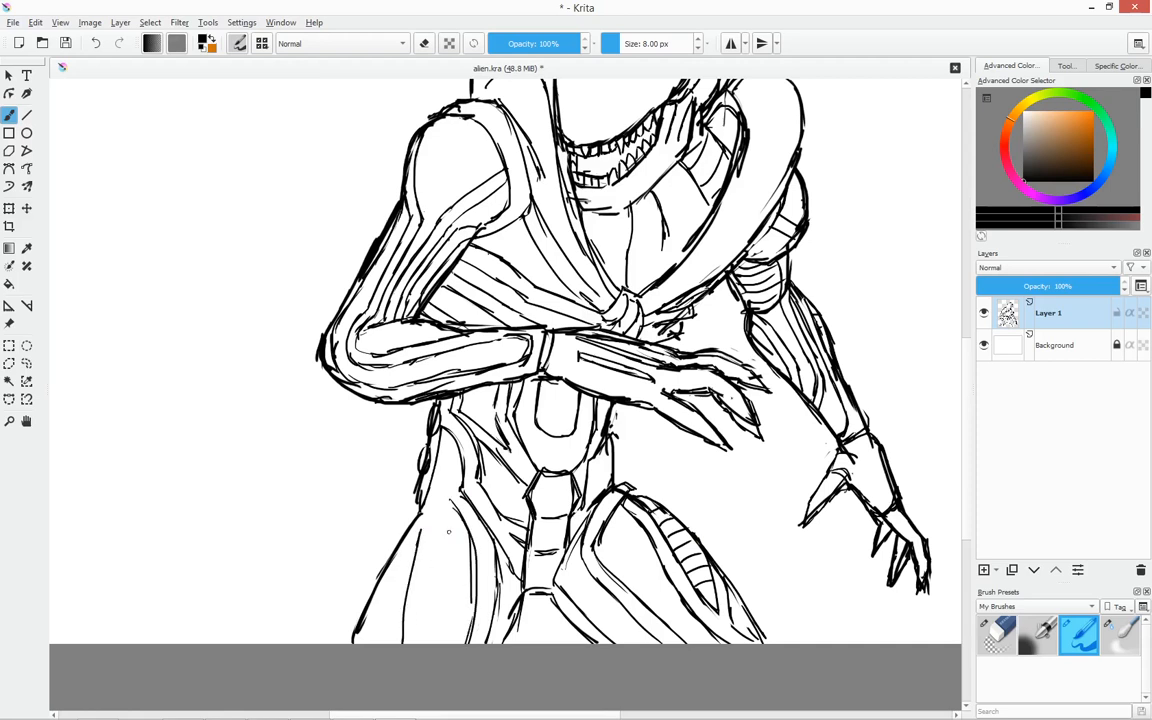
left_click_drag(437, 533, 419, 640)
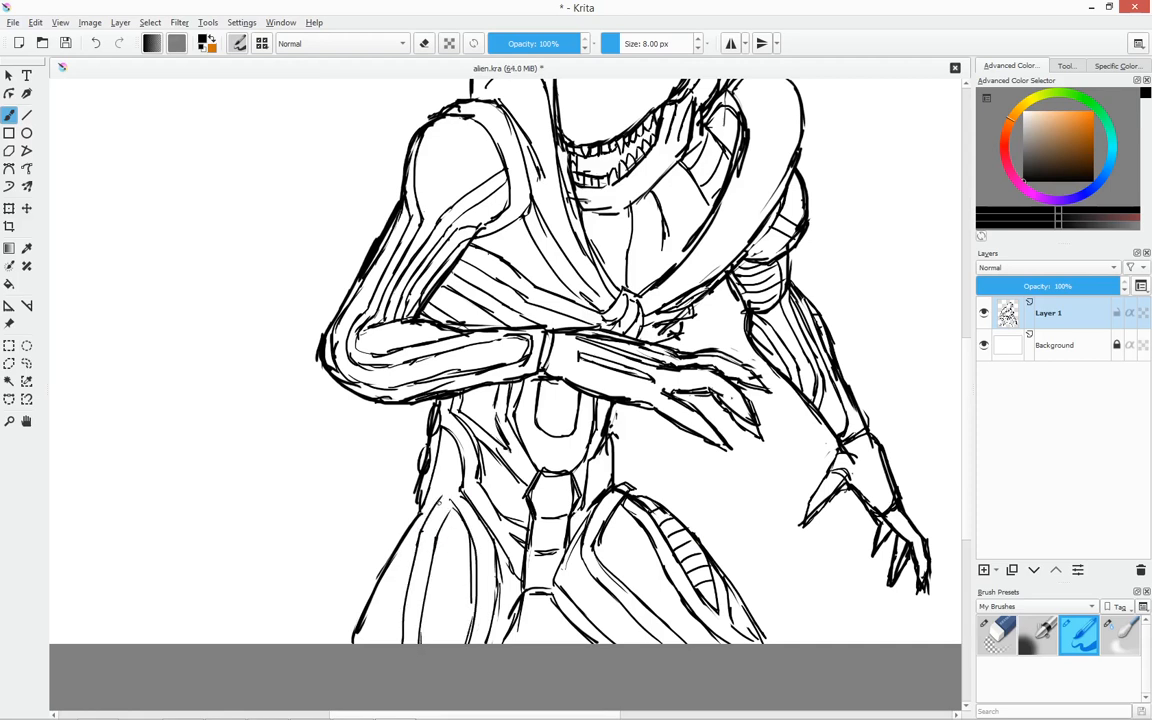
left_click_drag(368, 485, 330, 578)
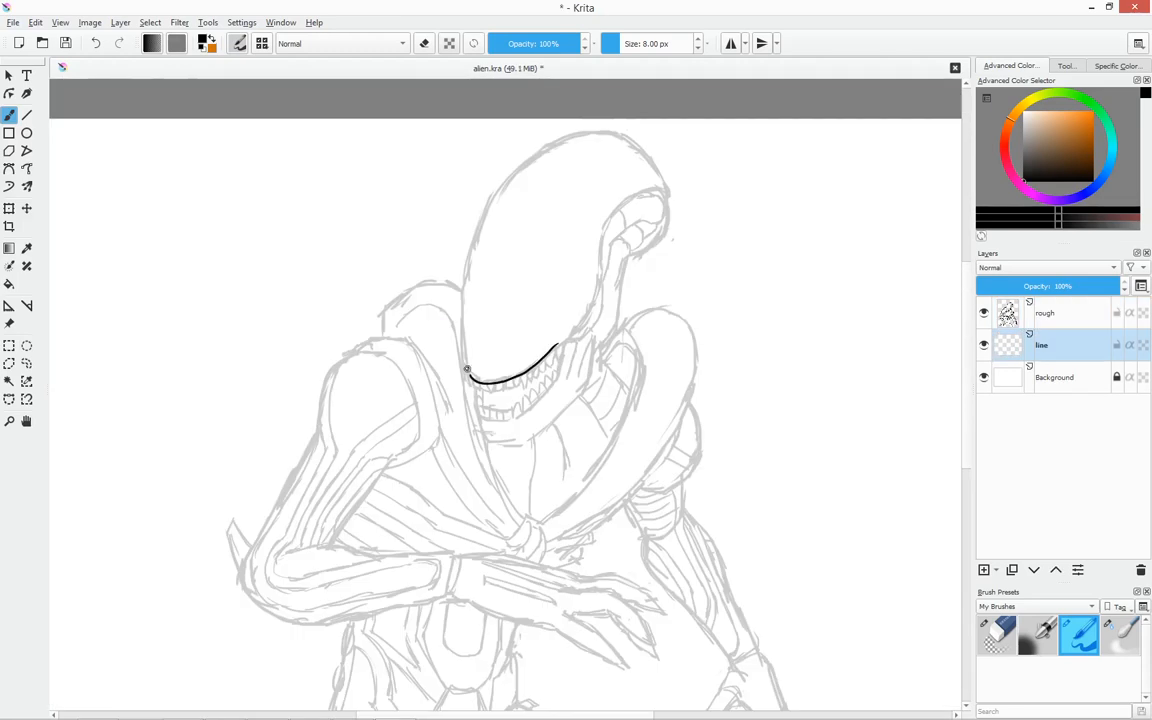
Ink a clean outline around the elongated head on the line layer, following the rough sketch.
mouse_move(466, 376)
left_mouse_down()
mouse_move(467, 240)
mouse_move(525, 162)
left_mouse_up()
left_click_drag(670, 188, 620, 264)
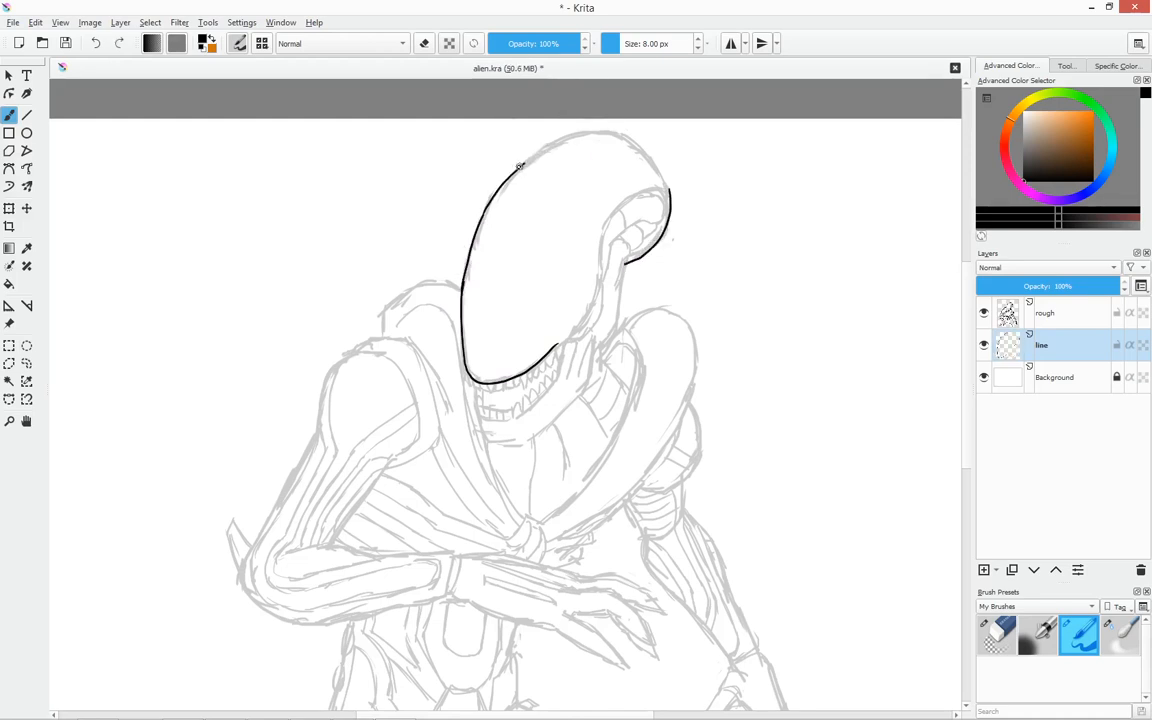
mouse_move(519, 166)
left_mouse_down()
mouse_move(598, 131)
mouse_move(670, 188)
left_mouse_up()
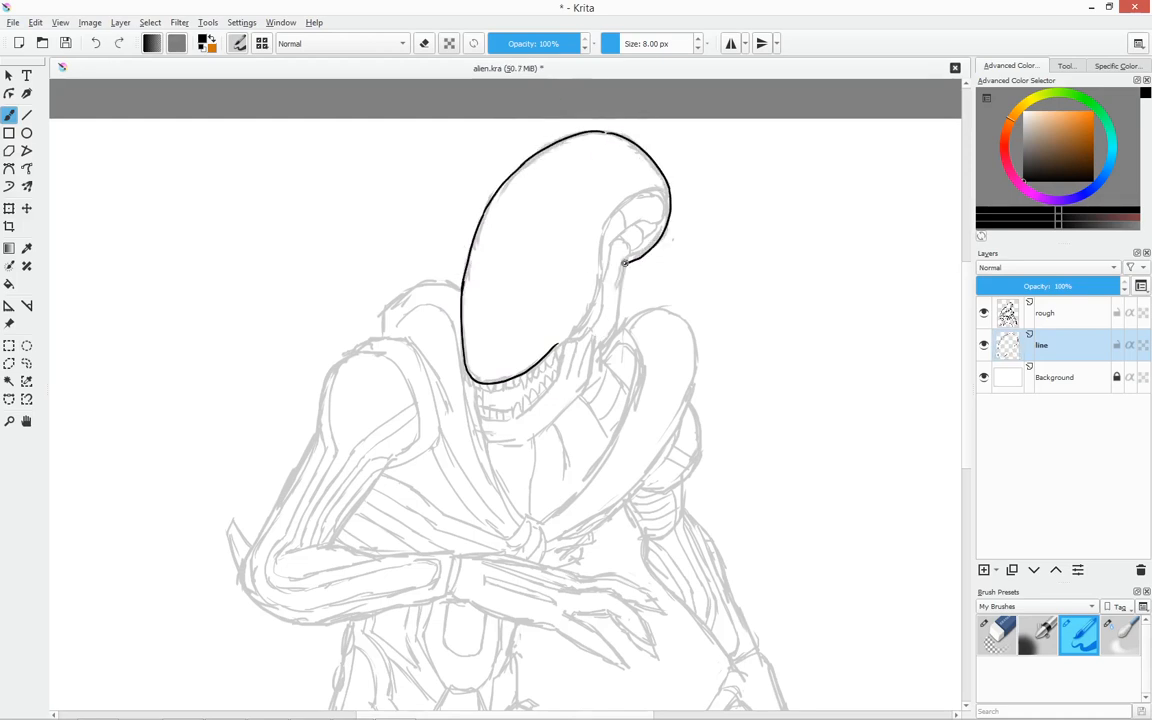
Ink the back of the neck, the cheek and the lower jaw over the rough sketch.
left_click_drag(625, 263, 593, 354)
mouse_move(593, 337)
left_mouse_down()
mouse_move(586, 384)
mouse_move(515, 419)
left_mouse_up()
mouse_move(479, 415)
left_mouse_down()
mouse_move(492, 444)
mouse_move(531, 440)
left_mouse_up()
Ink the upper and lower rows of teeth and the front edge of the open mouth.
scroll(556, 398, "up", 1)
left_click_drag(553, 323, 566, 313)
mouse_move(503, 363)
left_mouse_down()
mouse_move(519, 364)
mouse_move(552, 332)
left_mouse_up()
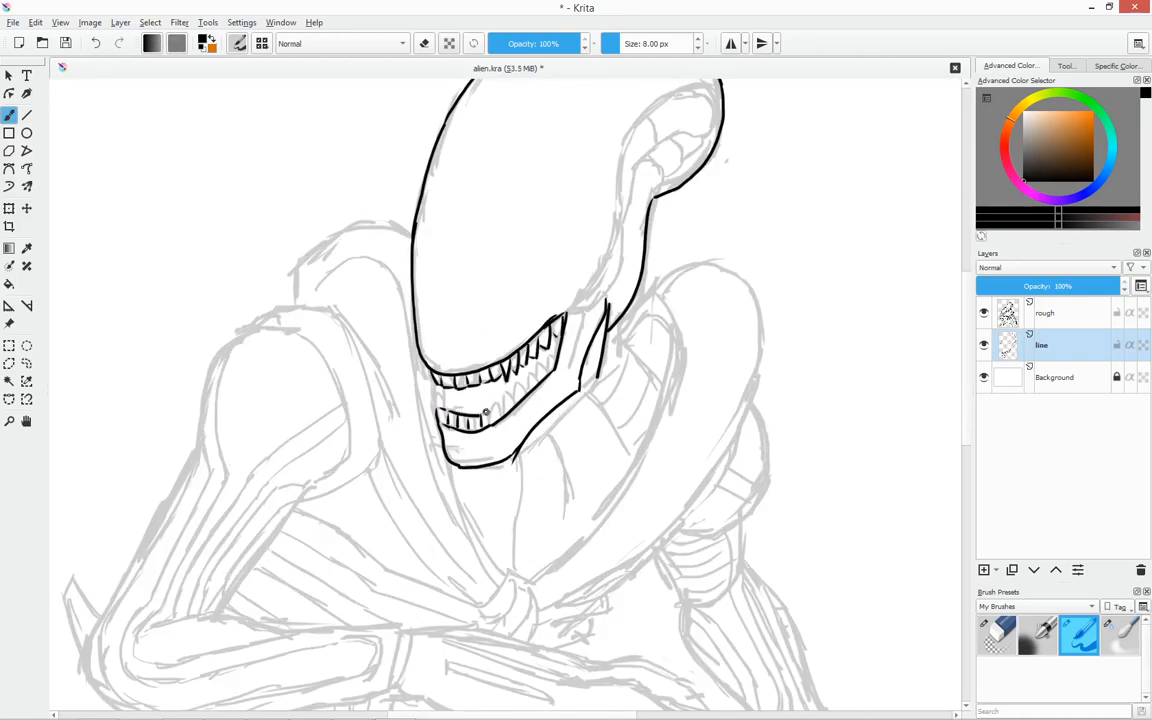
left_click_drag(493, 408, 532, 378)
left_click_drag(441, 391, 443, 417)
Ink the curved inner rim at the back of the head and the neck cord running down to the jaw.
scroll(620, 640, "down", 1)
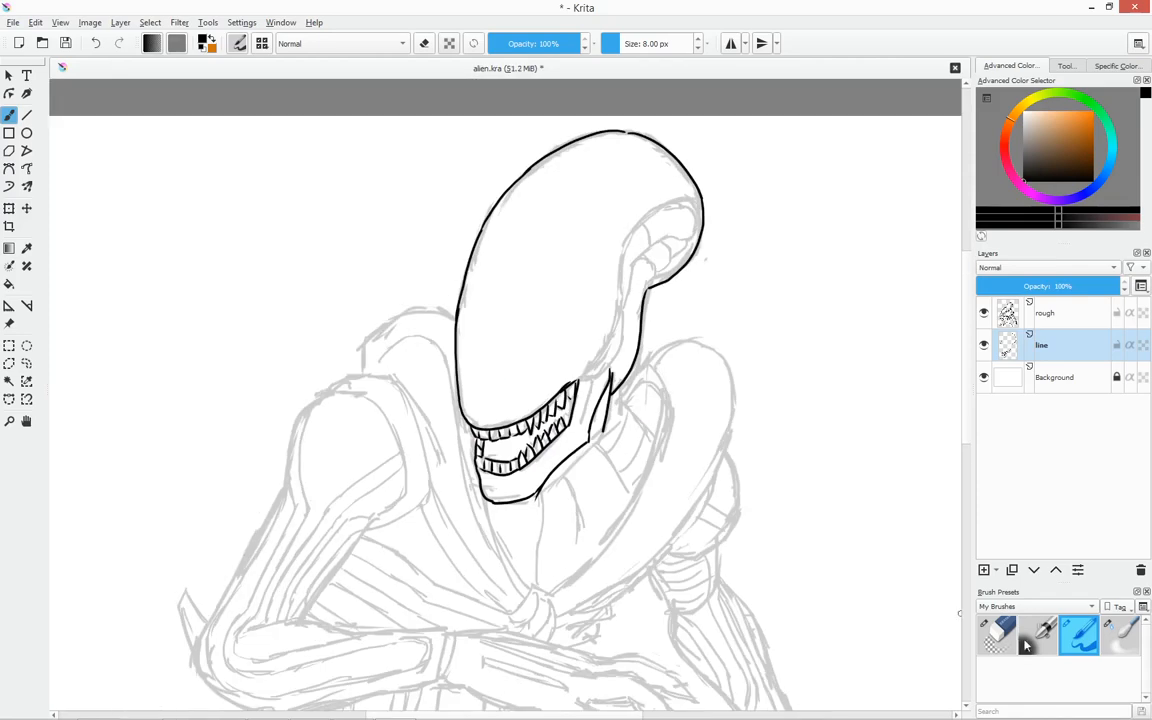
left_click_drag(586, 375, 620, 309)
mouse_move(620, 308)
left_mouse_down()
mouse_move(664, 210)
mouse_move(689, 239)
left_mouse_up()
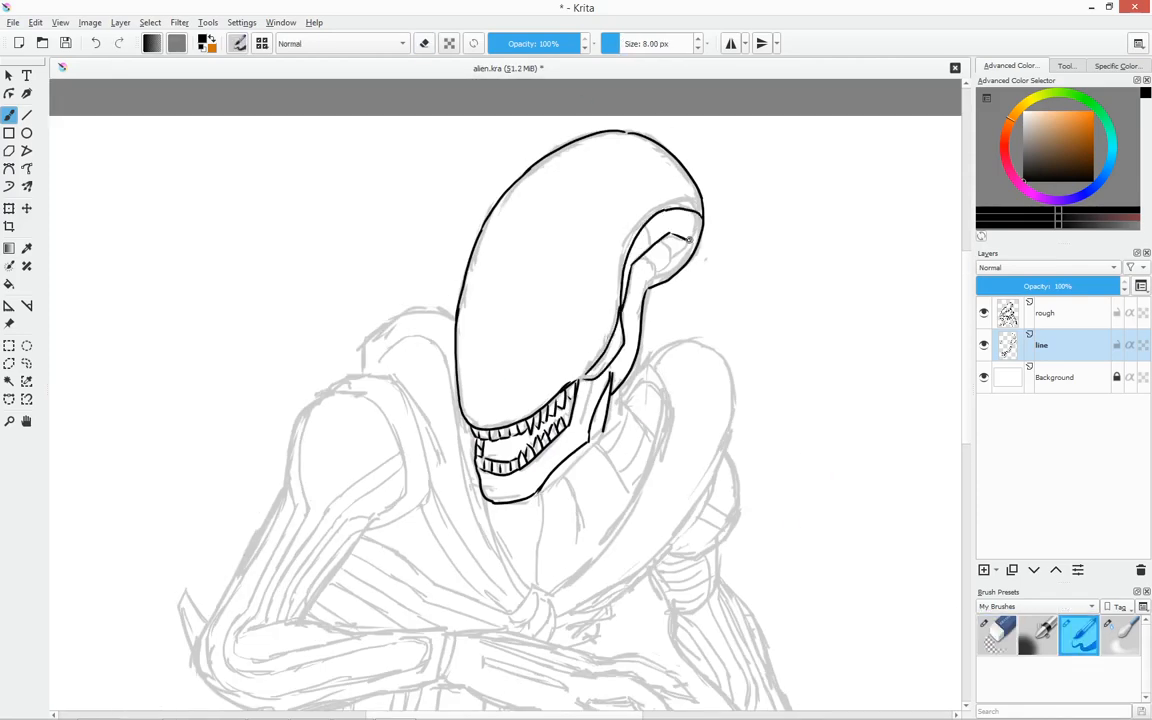
Ink the hump behind the nearer shoulder and the outer and inner edges of the farther shoulder's curved collar.
scroll(530, 355, "down", 1)
left_click_drag(530, 355, 557, 236)
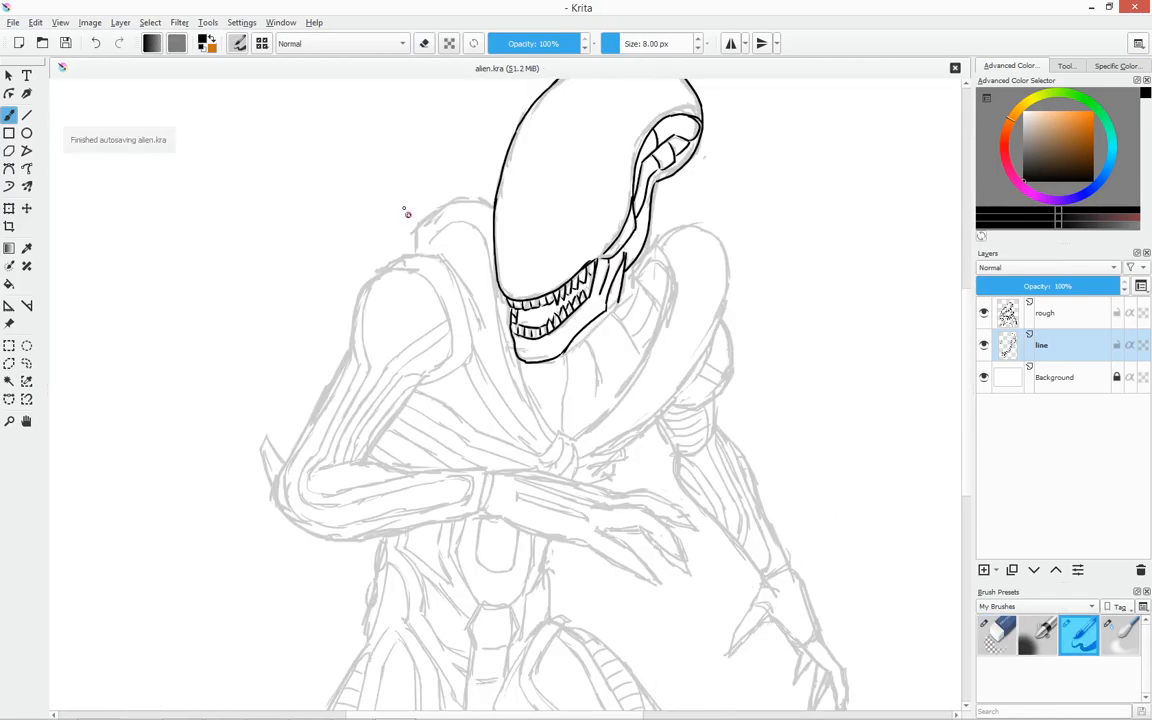
left_click_drag(416, 255, 413, 230)
mouse_move(648, 245)
left_mouse_down()
mouse_move(729, 283)
mouse_move(630, 449)
left_mouse_up()
mouse_move(649, 244)
left_mouse_down()
mouse_move(640, 364)
mouse_move(581, 446)
left_mouse_up()
Ink the neck muscle bands below the jaw and the inner collar line down to the chest.
left_click_drag(632, 288, 665, 273)
left_click_drag(610, 311, 633, 344)
left_click_drag(642, 286, 617, 312)
left_click_drag(643, 287, 582, 443)
Ink the sternum lines, the chest knot and the nearer collar edges that converge on it.
mouse_move(581, 336)
left_mouse_down()
mouse_move(594, 375)
mouse_move(562, 339)
mouse_move(562, 434)
mouse_move(536, 459)
left_mouse_up()
left_click_drag(563, 437, 537, 461)
left_click_drag(556, 361, 553, 441)
left_click_drag(519, 362, 550, 440)
mouse_move(388, 268)
left_mouse_down()
mouse_move(444, 259)
mouse_move(543, 443)
left_mouse_up()
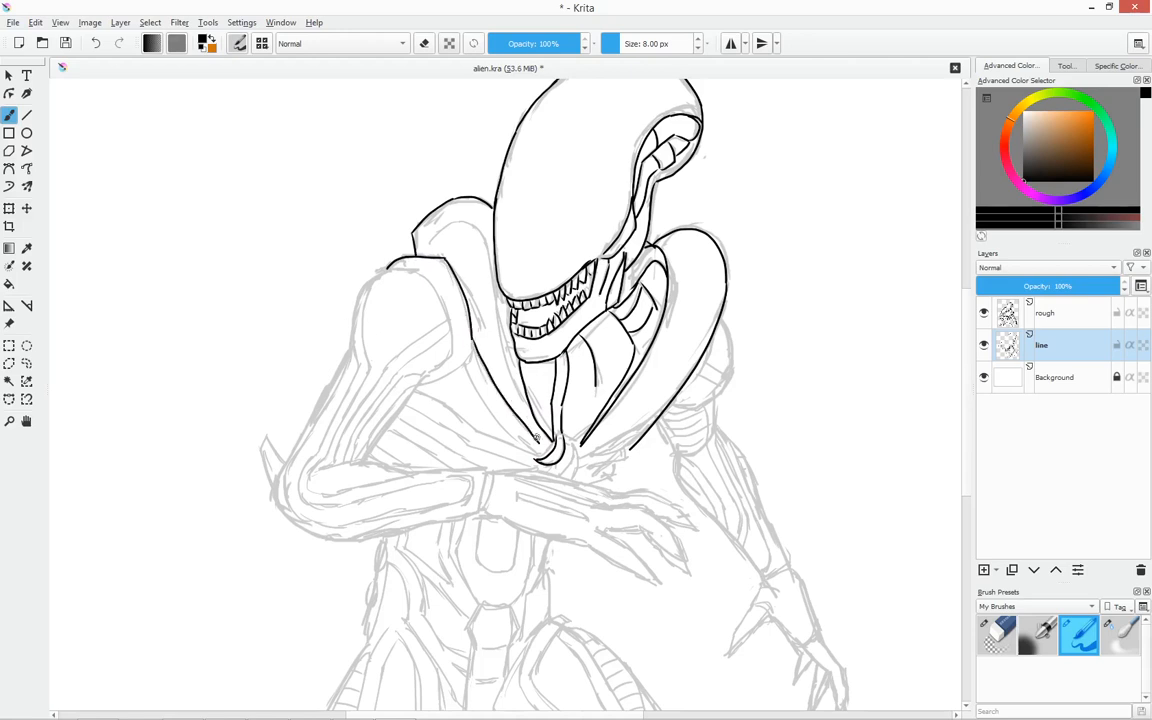
left_click_drag(467, 360, 535, 451)
Ink the nearer shoulder's outline, the pointed elbow spike and the cuff at the end of the nearer forearm.
mouse_move(467, 358)
left_mouse_down()
mouse_move(426, 383)
mouse_move(366, 462)
left_mouse_up()
mouse_move(432, 376)
left_mouse_down()
mouse_move(348, 347)
mouse_move(283, 462)
left_mouse_up()
mouse_move(283, 462)
left_mouse_down()
mouse_move(262, 450)
mouse_move(275, 488)
left_mouse_up()
mouse_move(476, 467)
left_mouse_down()
mouse_move(467, 516)
mouse_move(399, 491)
mouse_move(478, 467)
left_mouse_up()
Ink the parallel muscle bands down the nearer upper arm and around the elbow into the forearm.
mouse_move(322, 469)
left_mouse_down()
mouse_move(365, 462)
mouse_move(425, 376)
left_mouse_up()
left_click_drag(354, 464, 420, 378)
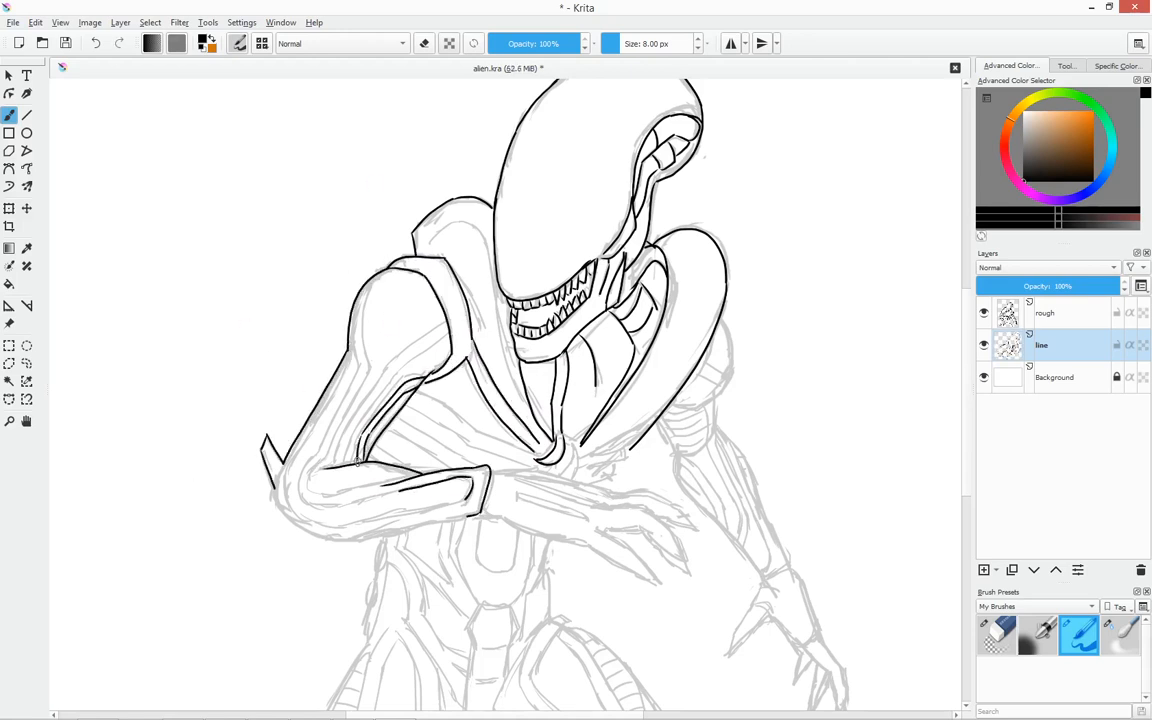
left_click_drag(350, 436, 448, 334)
mouse_move(446, 325)
left_mouse_down()
mouse_move(349, 427)
mouse_move(333, 465)
left_mouse_up()
mouse_move(369, 363)
left_mouse_down()
mouse_move(372, 298)
mouse_move(316, 477)
mouse_move(275, 440)
mouse_move(290, 525)
mouse_move(343, 542)
left_mouse_up()
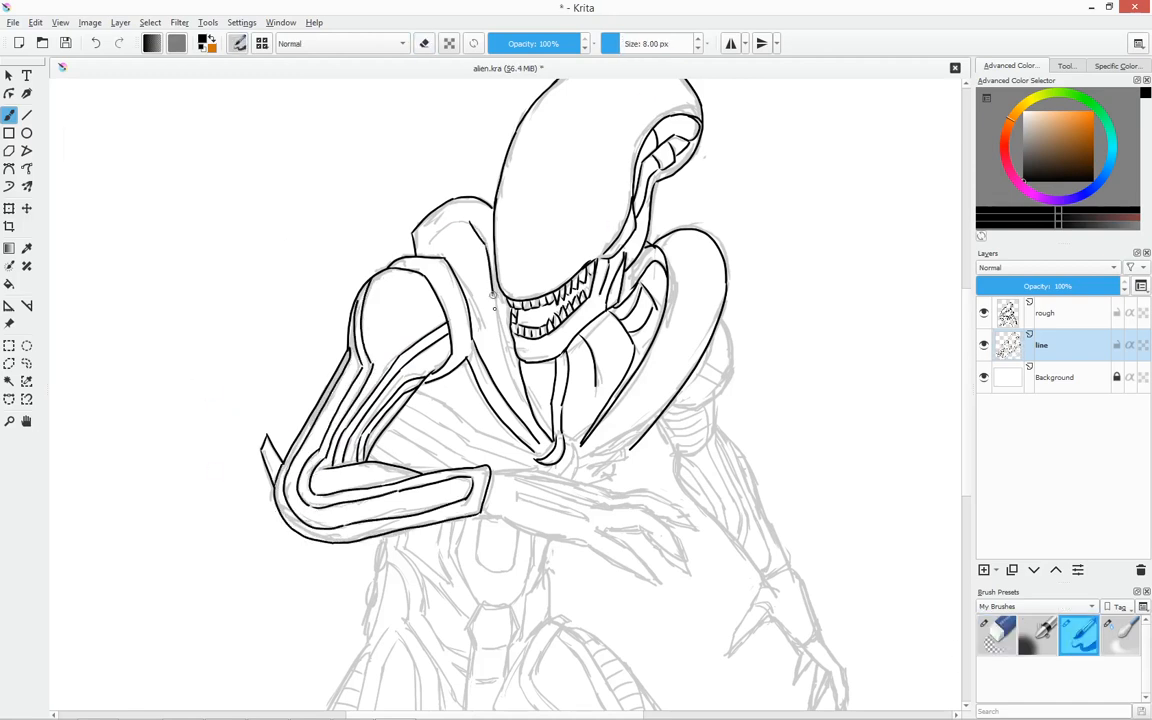
Trim the farther collar's lower end and ink the short ribs below it and the slanted ribs across the nearer chest.
key("slash")
left_click_drag(627, 445, 646, 443)
key("slash")
mouse_move(566, 438)
left_mouse_down()
mouse_move(560, 477)
mouse_move(627, 449)
left_mouse_up()
mouse_move(583, 469)
left_mouse_down()
mouse_move(626, 461)
mouse_move(598, 481)
left_mouse_up()
mouse_move(420, 393)
left_mouse_down()
mouse_move(481, 431)
mouse_move(485, 420)
left_mouse_up()
left_click_drag(360, 392, 425, 418)
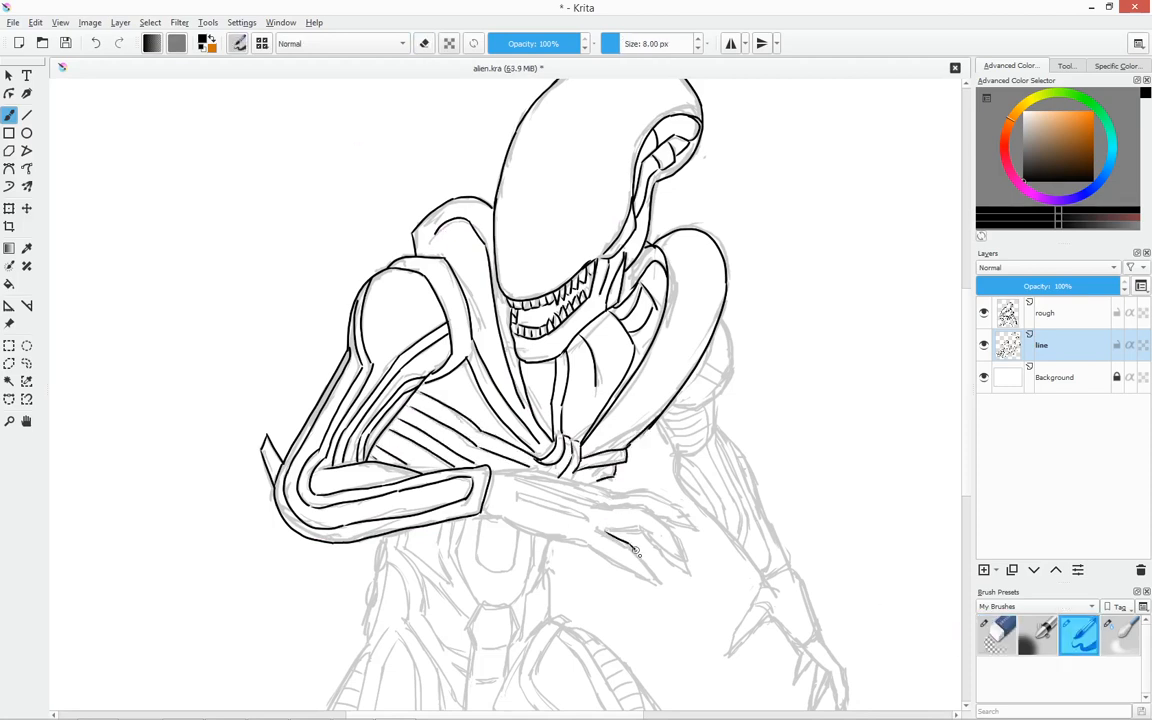
Ink the nearer hand's clawed fingers, the palm's lower edge and the tendon along its back.
left_click_drag(636, 551, 656, 580)
left_click_drag(592, 545, 656, 580)
left_click_drag(485, 514, 680, 557)
left_click_drag(531, 483, 653, 516)
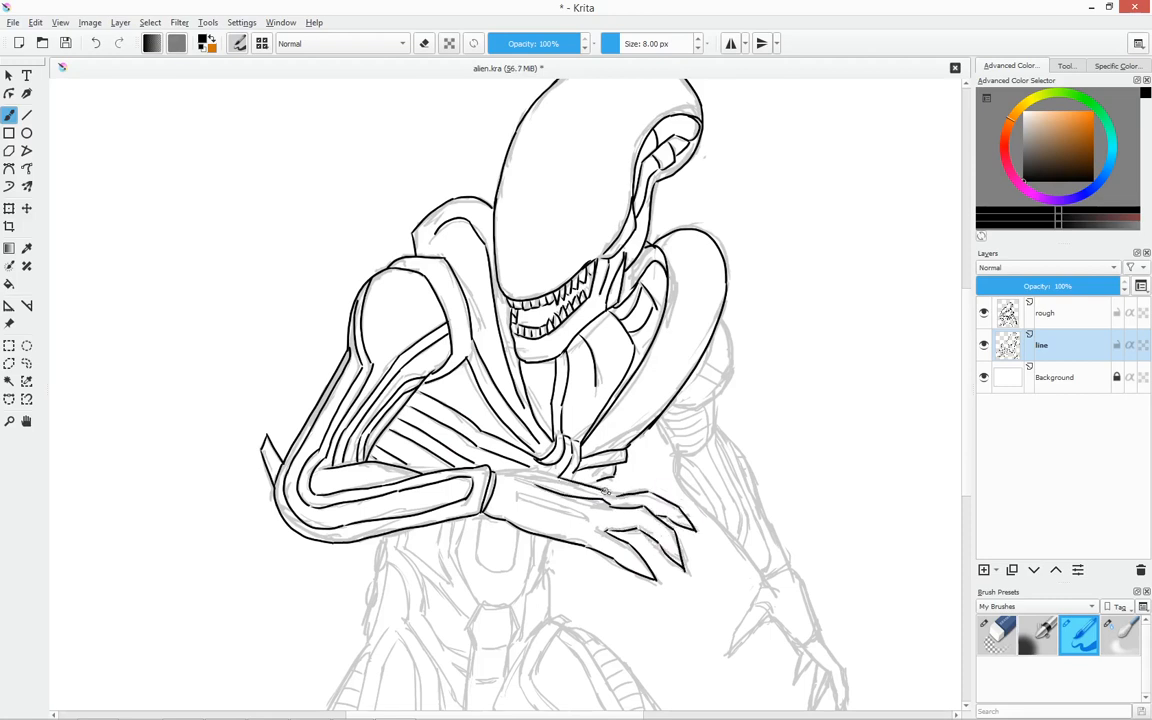
Ink the farther arm, with its rounded shoulder, ribbed upper arm and long forearm muscle bands.
left_click_drag(722, 318, 672, 405)
left_click_drag(704, 362, 729, 377)
mouse_move(697, 375)
left_mouse_down()
mouse_move(723, 386)
mouse_move(716, 428)
left_mouse_up()
mouse_move(716, 429)
left_mouse_down()
mouse_move(754, 476)
mouse_move(791, 566)
left_mouse_up()
left_click_drag(678, 462, 762, 576)
left_click_drag(657, 421, 677, 460)
left_click_drag(664, 405, 703, 409)
left_click_drag(665, 413, 705, 416)
mouse_move(667, 420)
left_mouse_down()
mouse_move(704, 423)
mouse_move(722, 525)
left_mouse_up()
left_click_drag(709, 441, 746, 540)
mouse_move(718, 436)
left_mouse_down()
mouse_move(766, 572)
mouse_move(757, 513)
left_mouse_up()
Ink the farther hand with its thumb, outer edge and hanging clawed fingers.
left_click_drag(842, 488, 778, 371)
mouse_move(700, 463)
left_mouse_down()
mouse_move(727, 451)
mouse_move(665, 536)
left_mouse_up()
mouse_move(727, 452)
left_mouse_down()
mouse_move(754, 513)
mouse_move(740, 552)
left_mouse_up()
left_click_drag(754, 515, 780, 578)
left_click_drag(704, 503, 731, 560)
Ink the abdomen's central rounded plate, the curved bands around it, the farther hip edge and the pelvis column.
mouse_move(679, 487)
left_mouse_down()
mouse_move(820, 432)
mouse_move(824, 472)
left_mouse_up()
left_click_drag(606, 468, 630, 490)
left_click_drag(625, 408, 614, 443)
left_click_drag(562, 384, 598, 395)
left_click_drag(594, 474, 601, 496)
left_click_drag(617, 421, 595, 464)
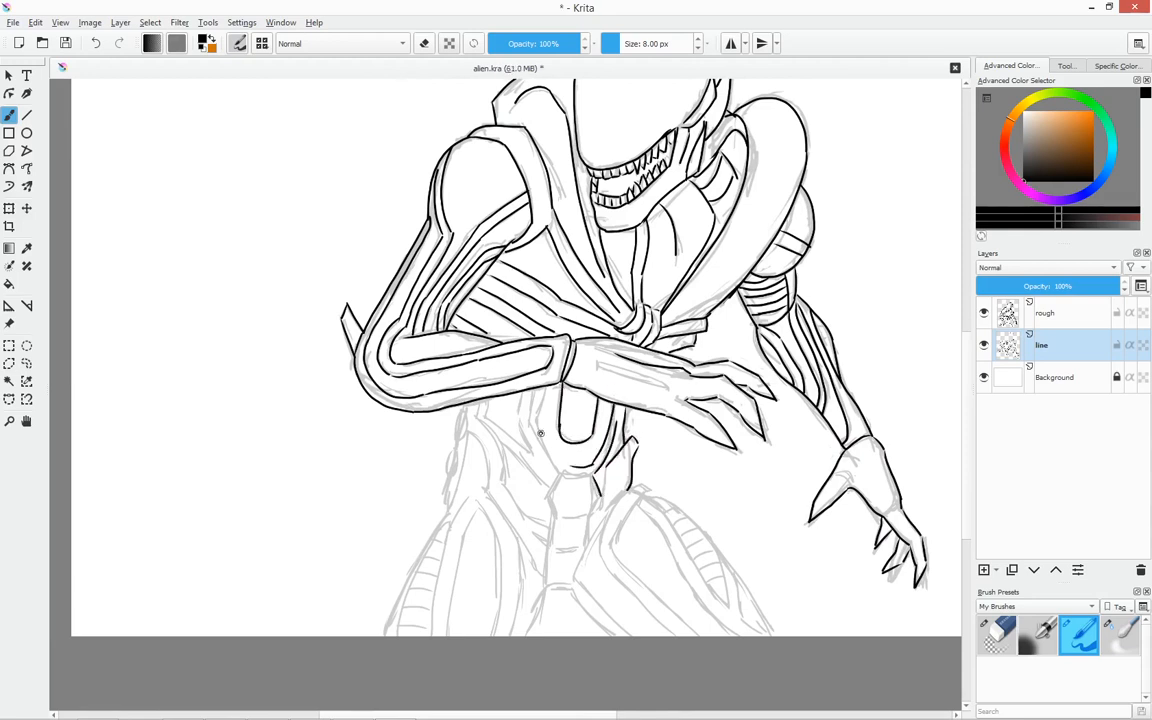
left_click_drag(536, 384, 585, 578)
left_click_drag(556, 470, 548, 580)
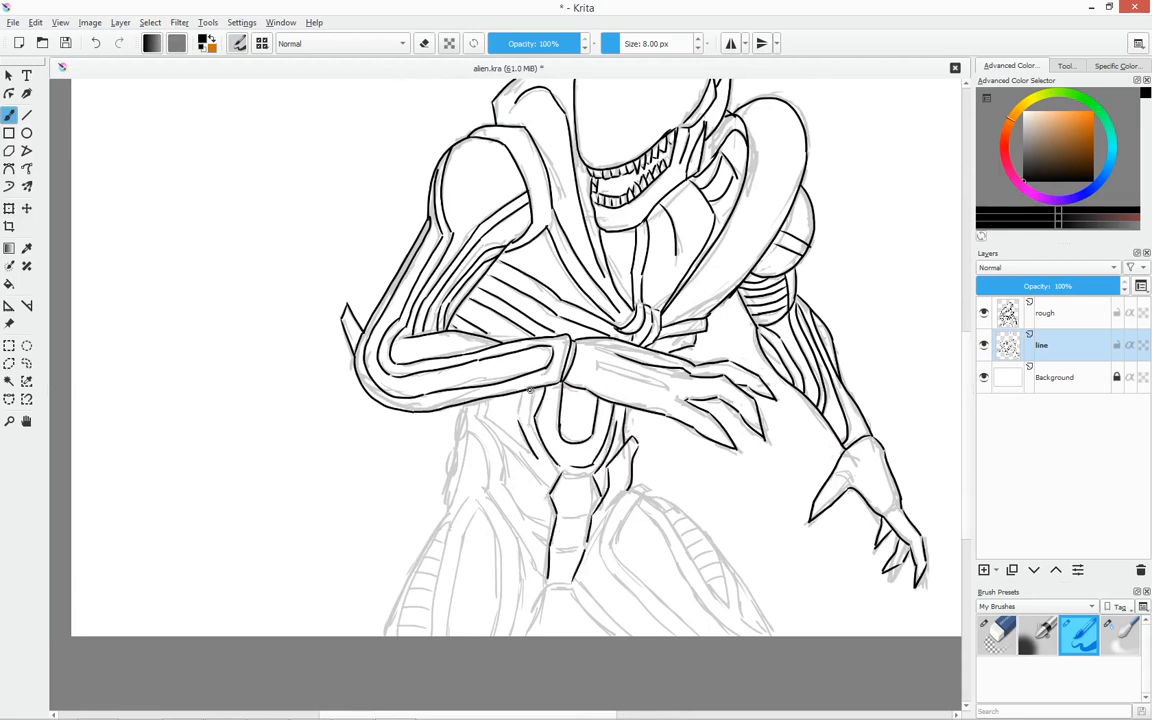
Ink the groin line, the muscle bands on the nearer side of the abdomen and the waist's outer edge.
left_click_drag(488, 494, 545, 578)
mouse_move(496, 488)
left_mouse_down()
mouse_move(479, 420)
mouse_move(508, 448)
left_mouse_up()
left_click_drag(511, 397, 550, 482)
left_click_drag(469, 433, 451, 506)
left_click_drag(446, 516, 461, 407)
Ink the crotch edge and the nearer thigh's outer outline and inner contour lines.
left_click_drag(547, 591, 530, 635)
left_click_drag(380, 635, 446, 515)
mouse_move(498, 635)
left_mouse_down()
mouse_move(481, 508)
mouse_move(445, 635)
left_mouse_up()
left_click_drag(430, 635, 452, 525)
left_click_drag(398, 635, 437, 543)
Ink the farther thigh's outline, its inner muscle contours and the pointed hip piece above it.
mouse_move(609, 546)
left_mouse_down()
mouse_move(646, 488)
mouse_move(632, 488)
left_mouse_up()
left_click_drag(611, 546, 695, 635)
left_click_drag(600, 547, 671, 635)
left_click_drag(574, 592, 615, 635)
mouse_move(585, 580)
left_mouse_down()
mouse_move(636, 635)
mouse_move(598, 541)
left_mouse_up()
left_click_drag(645, 506, 730, 635)
mouse_move(598, 452)
left_mouse_down()
mouse_move(655, 555)
mouse_move(688, 572)
left_mouse_up()
left_click_drag(612, 456, 660, 516)
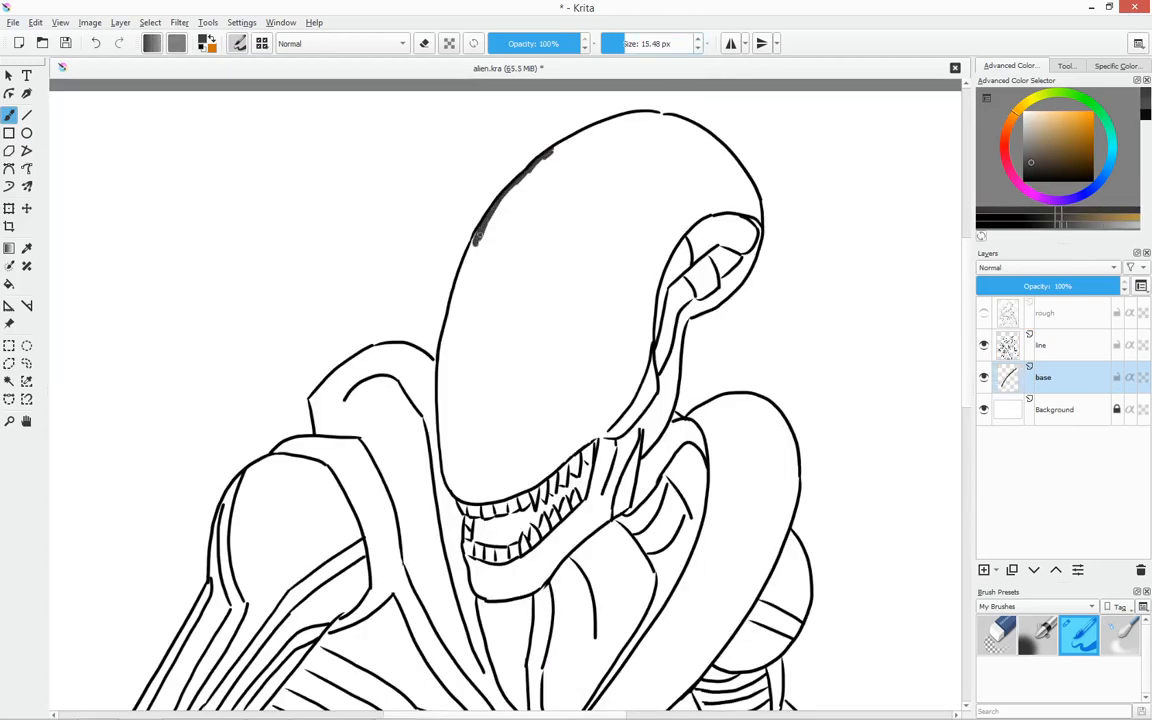
On the base layer, trace dark brown just inside the line art along the head, nearer shoulder and upper arm.
scroll(562, 141, "up", 3)
mouse_move(418, 308)
left_mouse_down()
mouse_move(374, 424)
mouse_move(358, 540)
left_mouse_up()
mouse_move(548, 154)
left_mouse_down()
mouse_move(766, 113)
mouse_move(884, 224)
mouse_move(818, 413)
mouse_move(771, 607)
mouse_move(951, 638)
left_mouse_up()
mouse_move(349, 518)
left_mouse_down()
mouse_move(216, 508)
mouse_move(152, 652)
left_mouse_up()
mouse_move(450, 645)
left_mouse_down()
mouse_move(679, 305)
mouse_move(752, 223)
left_mouse_up()
mouse_move(376, 246)
left_mouse_down()
mouse_move(279, 478)
mouse_move(166, 640)
mouse_move(218, 383)
left_mouse_up()
left_click_drag(222, 382, 147, 527)
Set the brush size to 10.48 px and trace dark brown inside the nearer elbow's spike.
left_click_drag(116, 447, 144, 489)
left_click(698, 49)
mouse_move(104, 470)
left_mouse_down()
mouse_move(136, 553)
mouse_move(110, 430)
left_mouse_up()
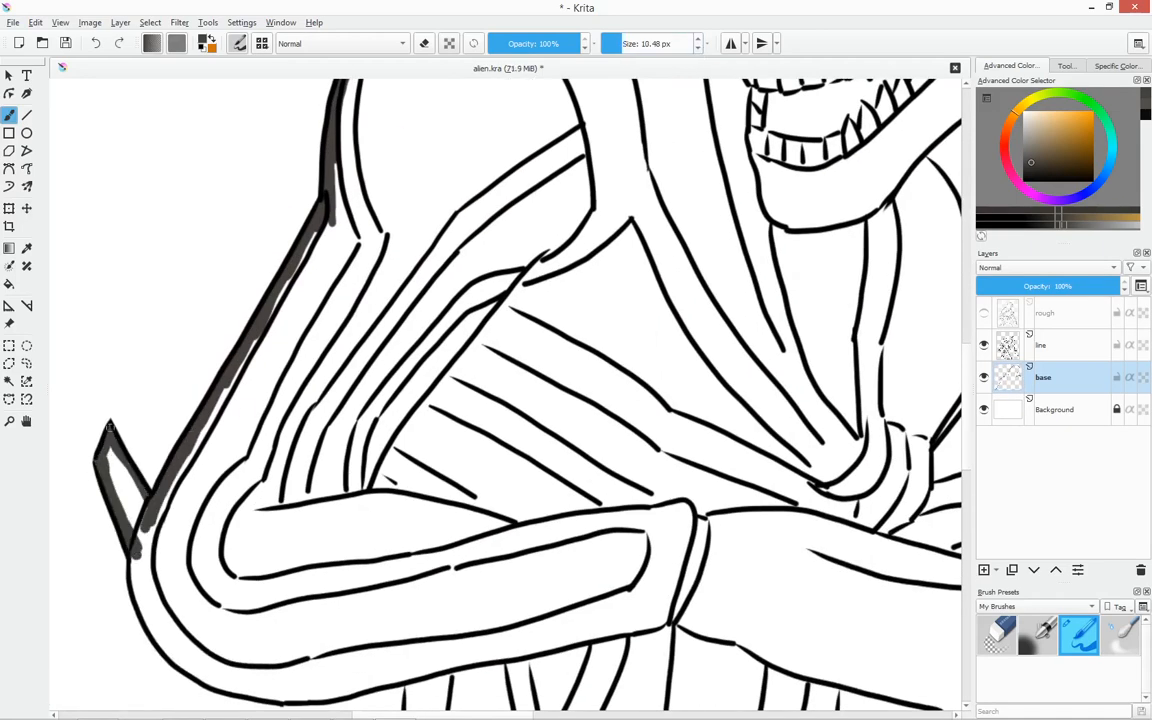
left_click_drag(137, 553, 136, 580)
Continue the dark brown base edge around the nearer elbow and forearm, down the waist and legs to the farther thigh.
left_click_drag(198, 609, 198, 375)
mouse_move(138, 346)
left_mouse_down()
mouse_move(388, 440)
mouse_move(436, 430)
left_mouse_up()
left_click_drag(414, 460, 394, 665)
mouse_move(376, 665)
left_mouse_down()
mouse_move(430, 247)
mouse_move(262, 632)
left_mouse_up()
left_click_drag(695, 513, 442, 477)
mouse_move(400, 604)
left_mouse_down()
mouse_move(468, 476)
mouse_move(636, 600)
left_mouse_up()
left_click_drag(686, 517, 447, 514)
mouse_move(510, 247)
left_mouse_down()
mouse_move(624, 370)
mouse_move(771, 597)
left_mouse_up()
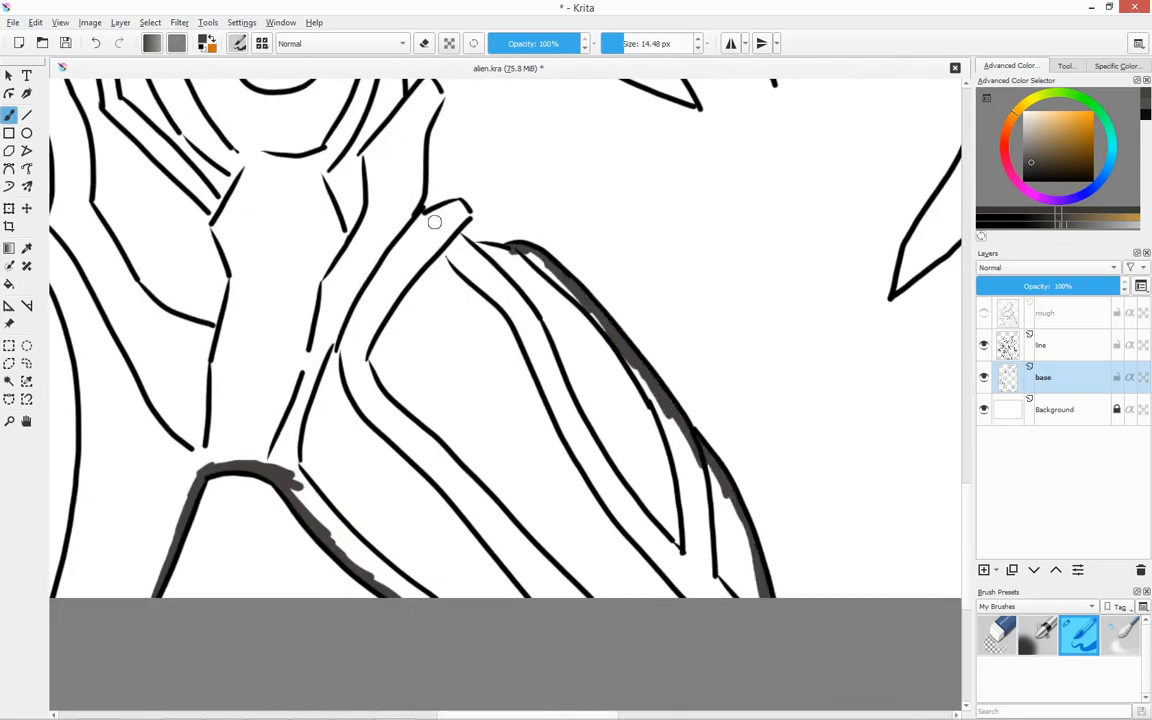
Trace the dark brown base edge around the pointed hip piece and up the farther side of the waist.
left_click_drag(435, 221, 512, 250)
left_click_drag(512, 250, 694, 422)
left_click_drag(582, 158, 578, 418)
Trace the dark brown base edge inside the nearer hand's clawed fingers.
left_click_drag(696, 252, 566, 478)
mouse_move(563, 262)
left_mouse_down()
mouse_move(738, 281)
mouse_move(848, 376)
left_mouse_up()
left_click_drag(775, 328, 828, 372)
left_click_drag(728, 328, 800, 425)
left_click_drag(700, 369, 816, 470)
left_click_drag(608, 381, 734, 491)
left_click_drag(640, 448, 742, 503)
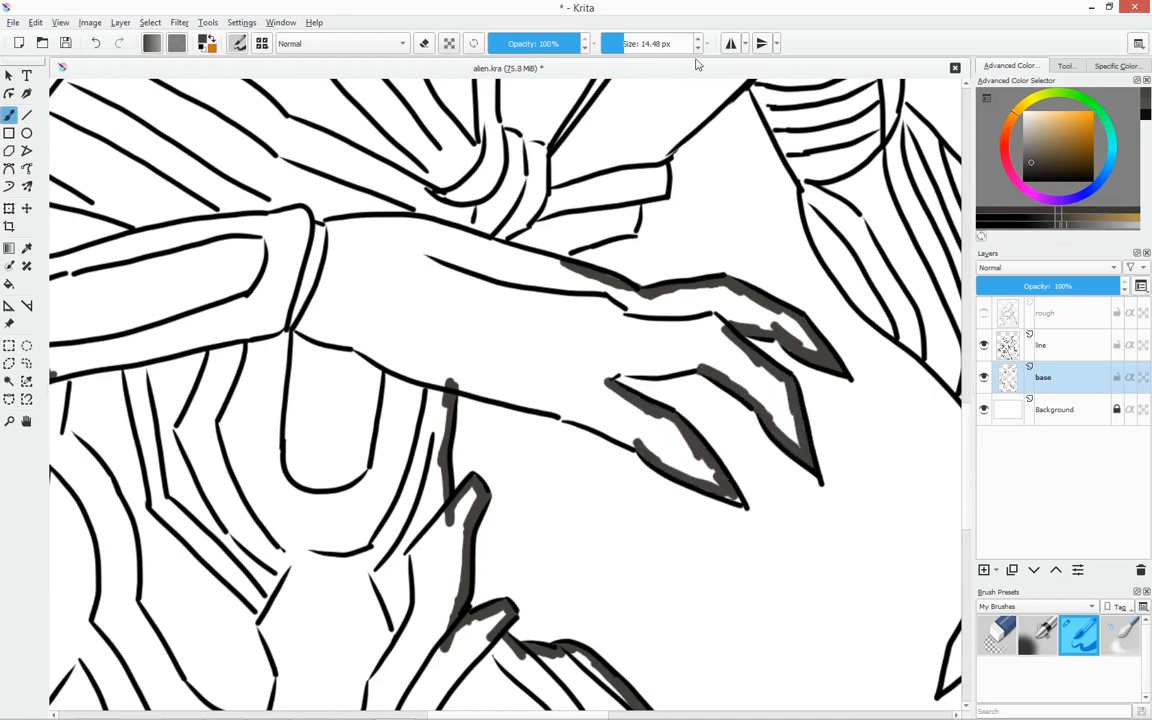
Reduce the brush size to 12.48 px and close the base edge between the fingers and along the palm's underside.
key("bracketleft")
key("bracketleft")
left_click_drag(566, 418, 638, 449)
mouse_move(614, 378)
left_mouse_down()
mouse_move(700, 365)
mouse_move(718, 316)
left_mouse_up()
left_click_drag(451, 386, 562, 417)
Trace the dark brown base edge along the farther collar's lower side and both sides of the farther arm.
mouse_move(637, 205)
left_mouse_down()
mouse_move(562, 256)
mouse_move(376, 471)
left_mouse_up()
left_click_drag(448, 414, 571, 283)
left_click_drag(568, 300, 622, 410)
left_click_drag(713, 254, 752, 362)
left_click_drag(704, 430, 568, 298)
left_click_drag(615, 232, 687, 398)
mouse_move(483, 282)
left_mouse_down()
mouse_move(515, 354)
mouse_move(705, 578)
left_mouse_up()
Trace the dark brown base edge around the farther hand and its claws and along the farther shoulder's outer curve.
left_click_drag(692, 414, 776, 558)
left_click_drag(776, 558, 676, 257)
mouse_move(610, 298)
left_mouse_down()
mouse_move(550, 388)
mouse_move(672, 422)
left_mouse_up()
left_click_drag(680, 258, 805, 550)
mouse_move(700, 482)
left_mouse_down()
mouse_move(734, 578)
mouse_move(642, 545)
left_mouse_up()
left_click_drag(655, 478, 592, 372)
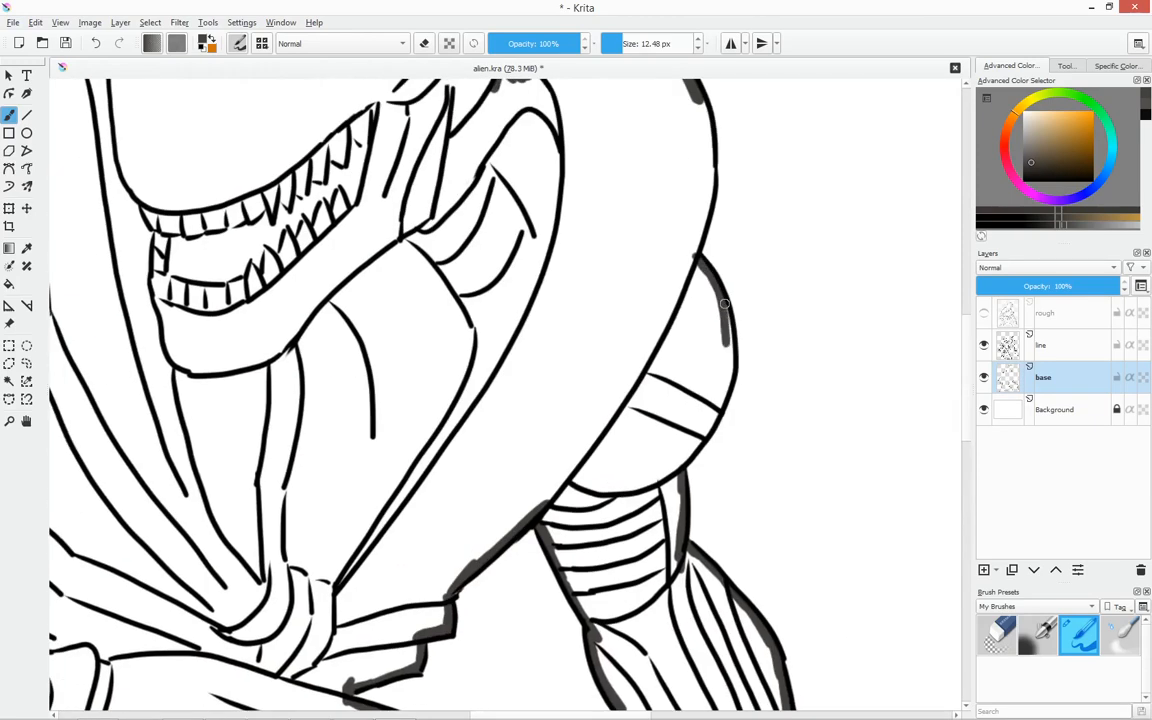
left_click_drag(725, 303, 728, 410)
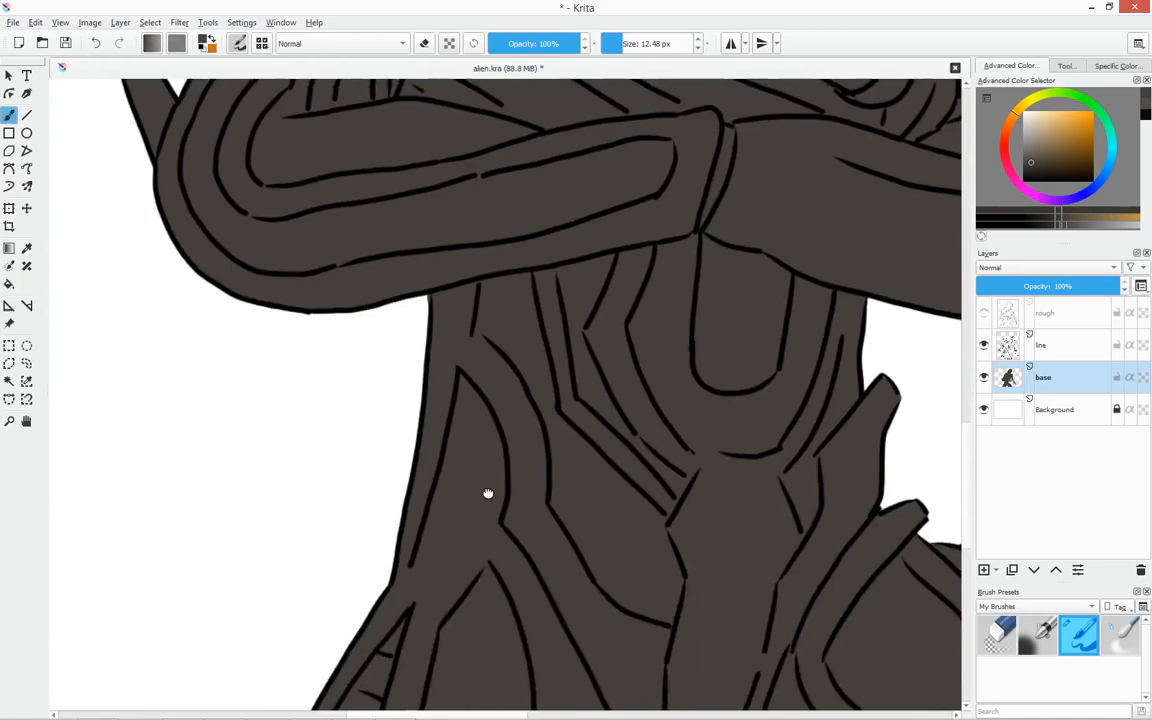
On the clipped Mask Layer, paint translucent lighter brown highlights along the top of the head and the farther collar.
left_click_drag(488, 494, 707, 337)
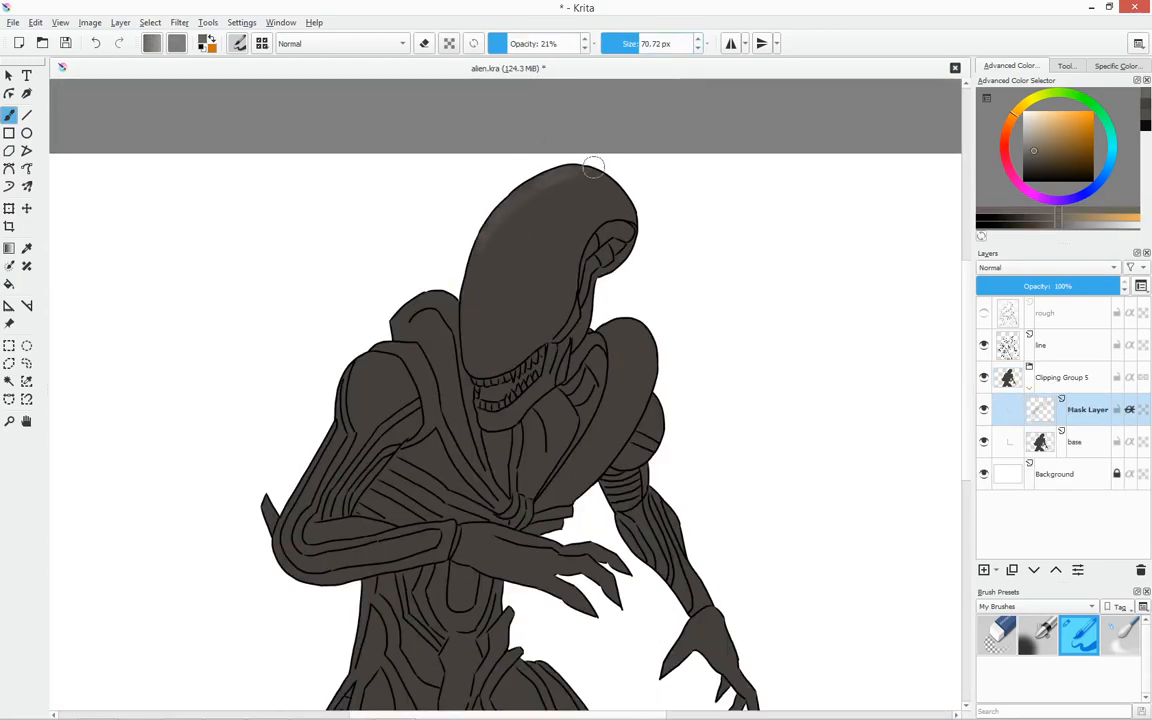
left_click_drag(470, 185, 565, 162)
left_click_drag(500, 205, 570, 175)
left_click_drag(472, 248, 495, 228)
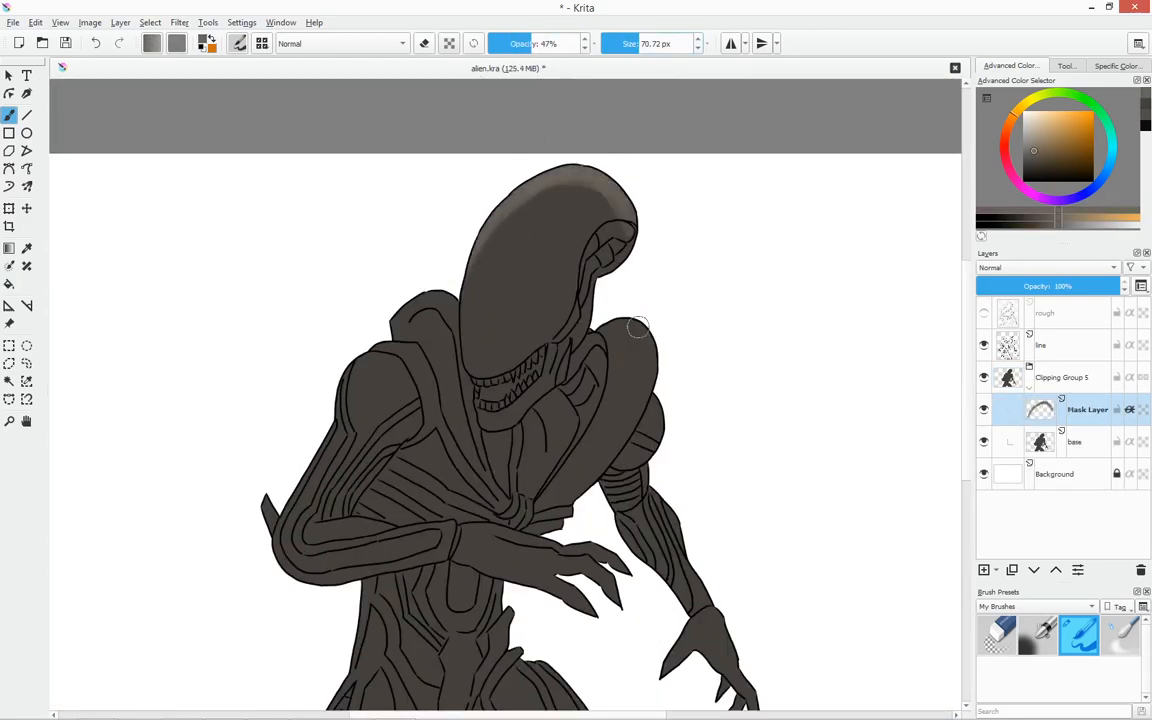
left_click_drag(635, 334, 650, 404)
mouse_move(650, 406)
left_mouse_down("shift")
mouse_move(637, 406)
mouse_move(573, 488)
mouse_move(629, 373)
left_mouse_up("shift")
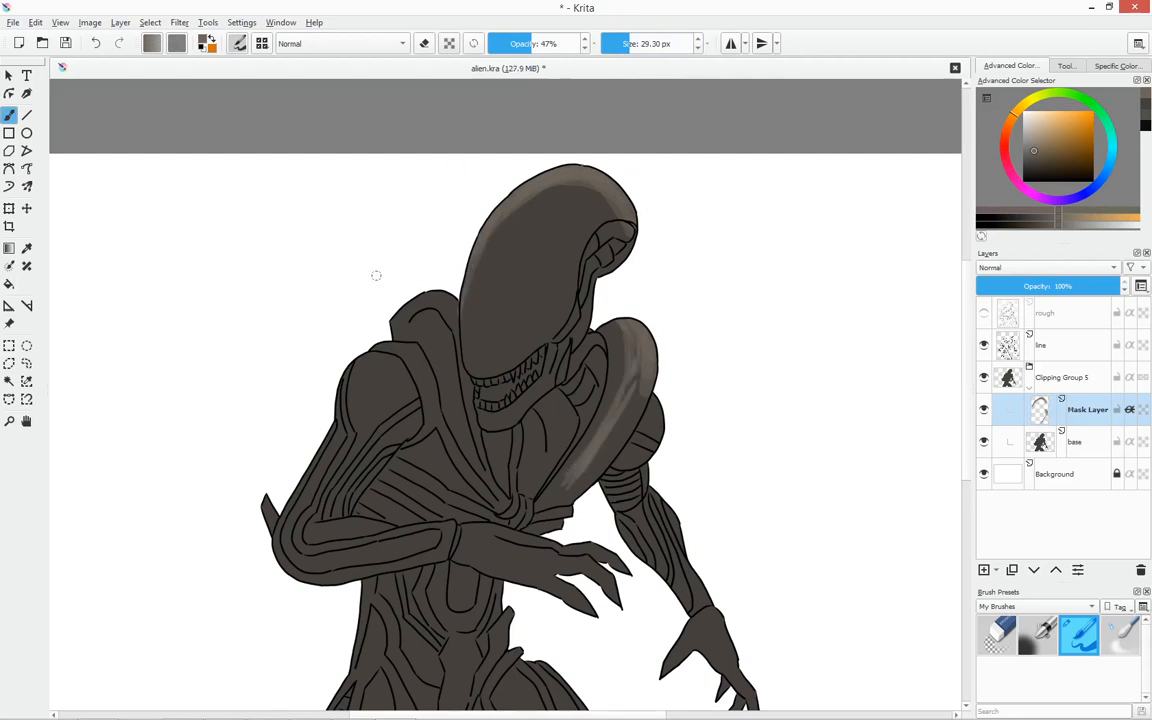
With a soft brush at 36% opacity, paint highlights on the nearer shoulder, farther thigh, waist side and nearer hand.
left_click(1037, 635)
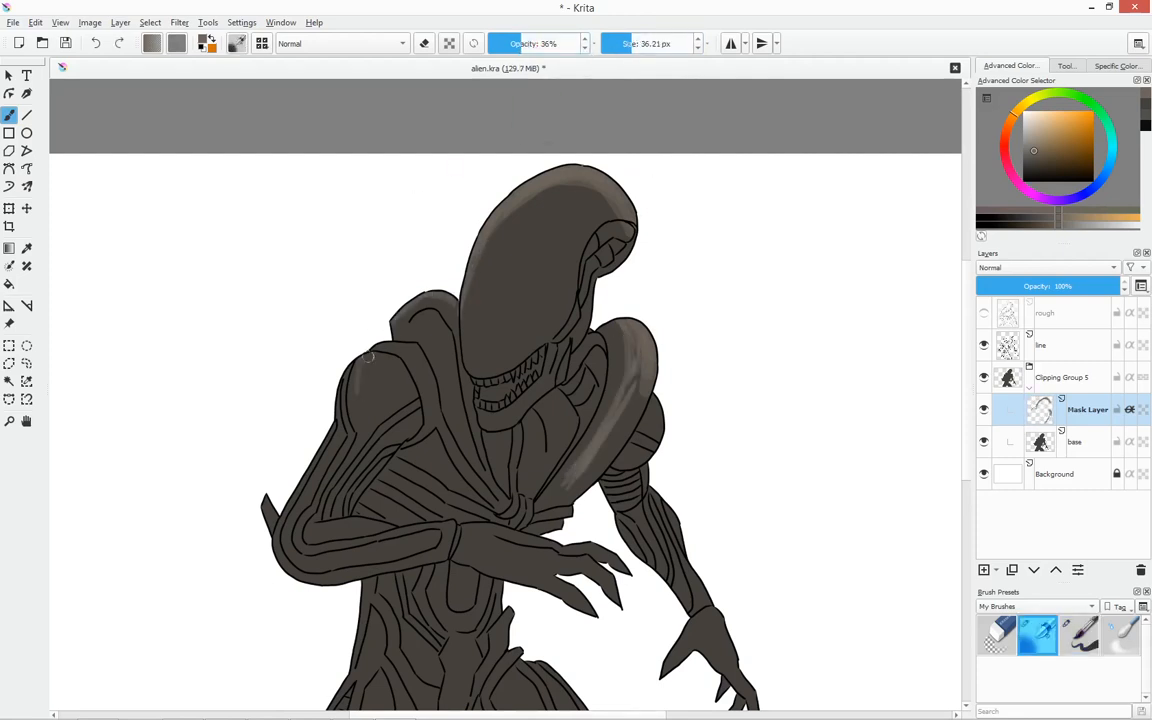
scroll(598, 300, "down", 3)
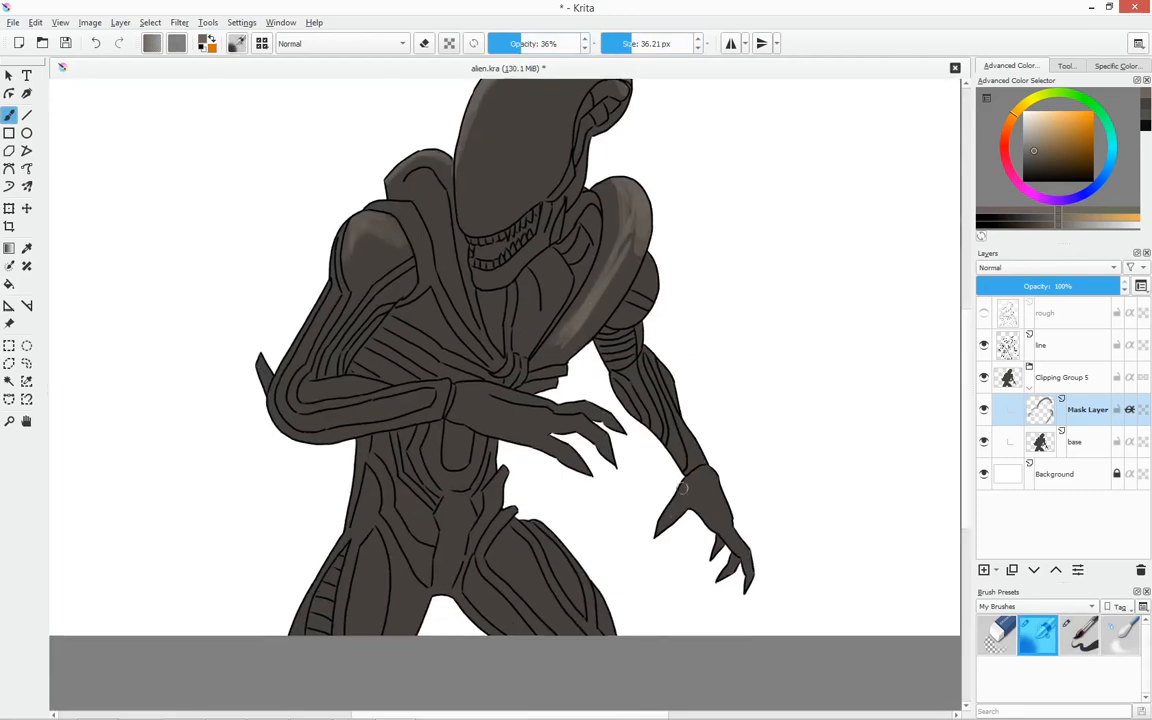
left_click_drag(510, 569, 550, 608)
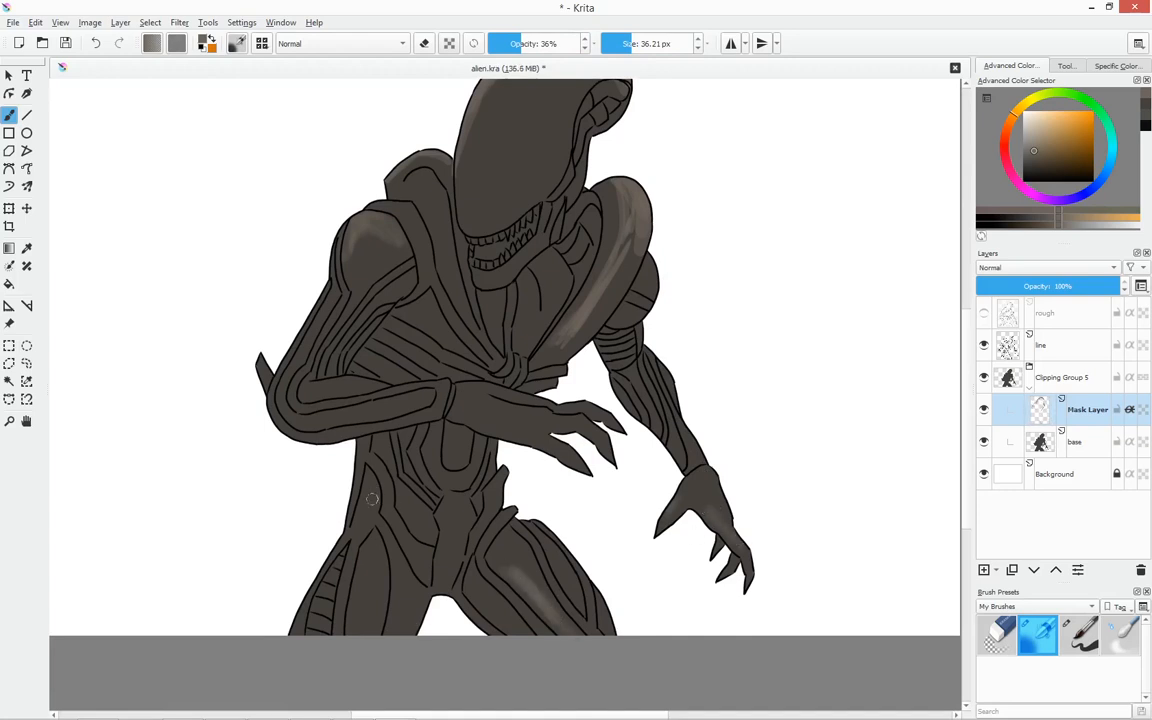
left_click_drag(371, 489, 365, 517)
mouse_move(488, 422)
left_mouse_down()
mouse_move(550, 441)
mouse_move(558, 414)
left_mouse_up()
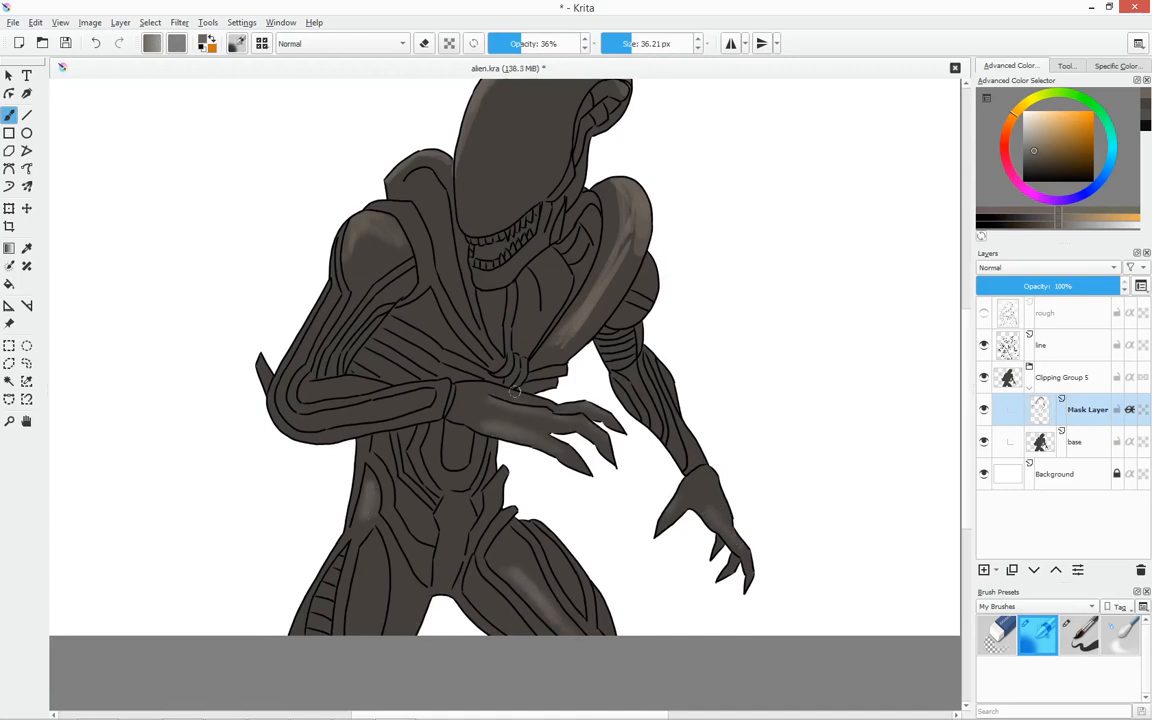
Paint soft lighter brown highlights on the nearer chest ribs, the nearer forearm and the jaw.
left_click_drag(391, 326, 466, 364)
left_click_drag(420, 370, 372, 346)
mouse_move(292, 402)
left_mouse_down()
mouse_move(318, 422)
mouse_move(408, 397)
left_mouse_up()
scroll(408, 397, "down", 2)
scroll(612, 151, "up", 4)
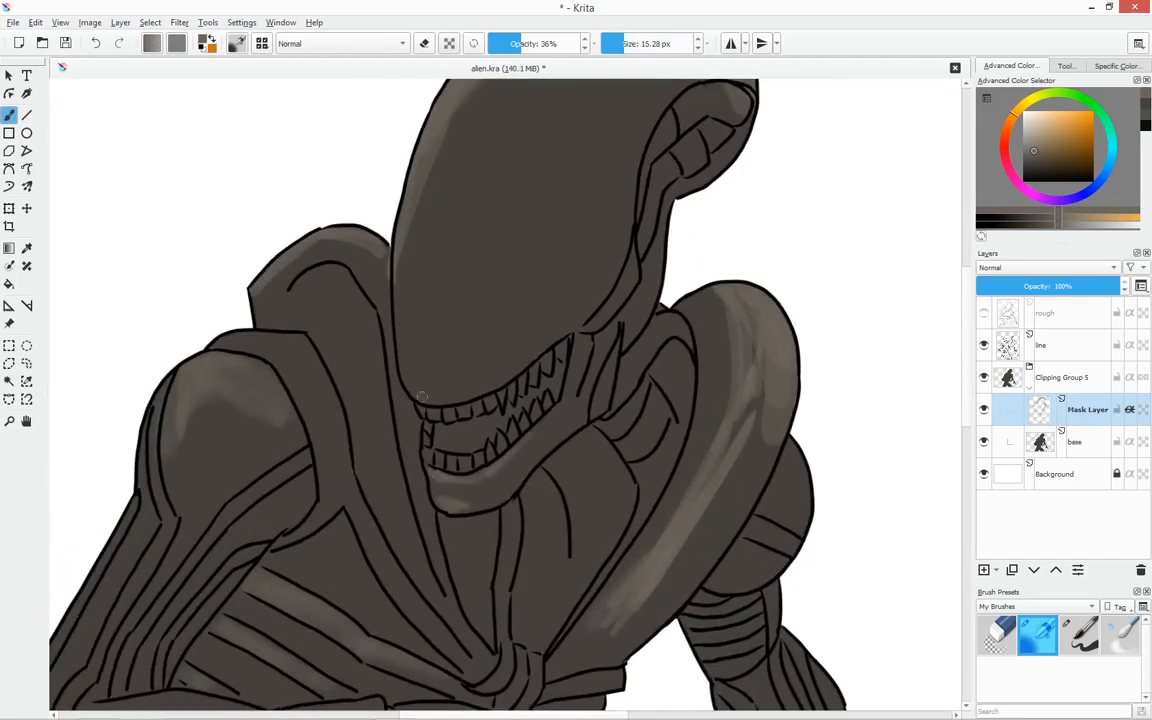
Add an alpha-inheriting layer above Mask Layer and set the brush colour from the copied colour code.
key("Insert")
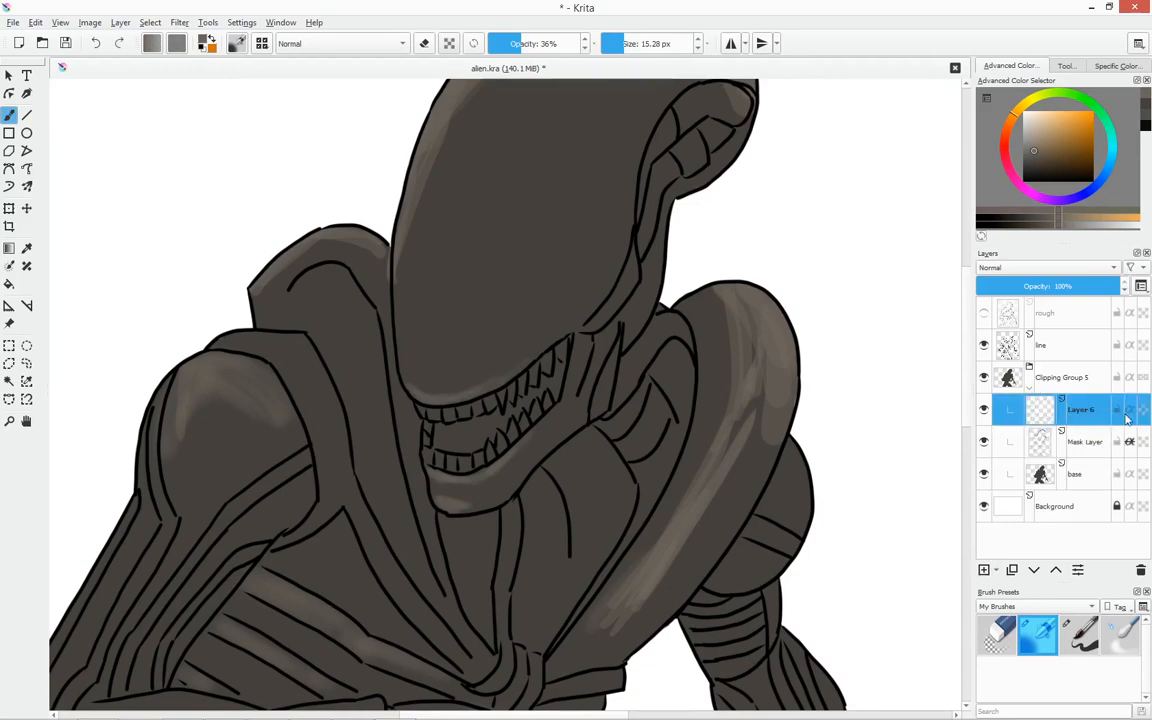
left_click(1118, 65)
double_click(1131, 182)
key("ctrl+v")
left_click(1012, 65)
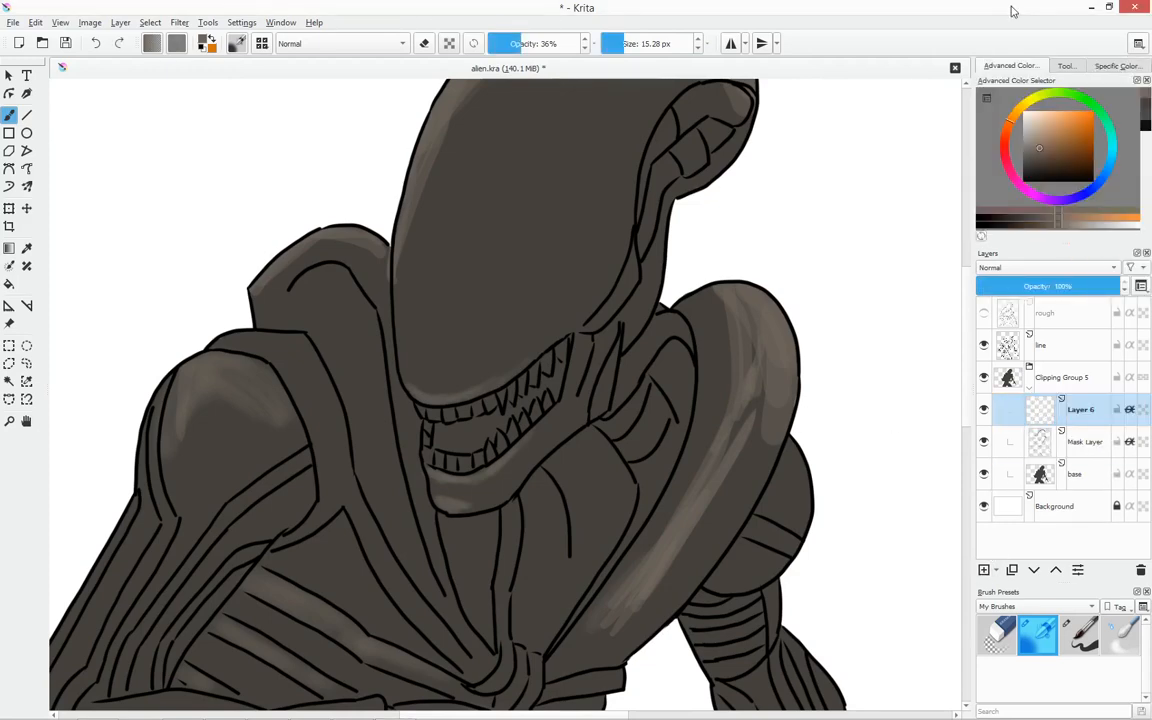
With a hard brush at 100% opacity and 9.34 px, fill the upper row of teeth with the reddish brown.
left_click(579, 43)
left_click(1082, 630)
left_click(620, 43)
left_click_drag(479, 460, 489, 452)
scroll(473, 432, "up", 2)
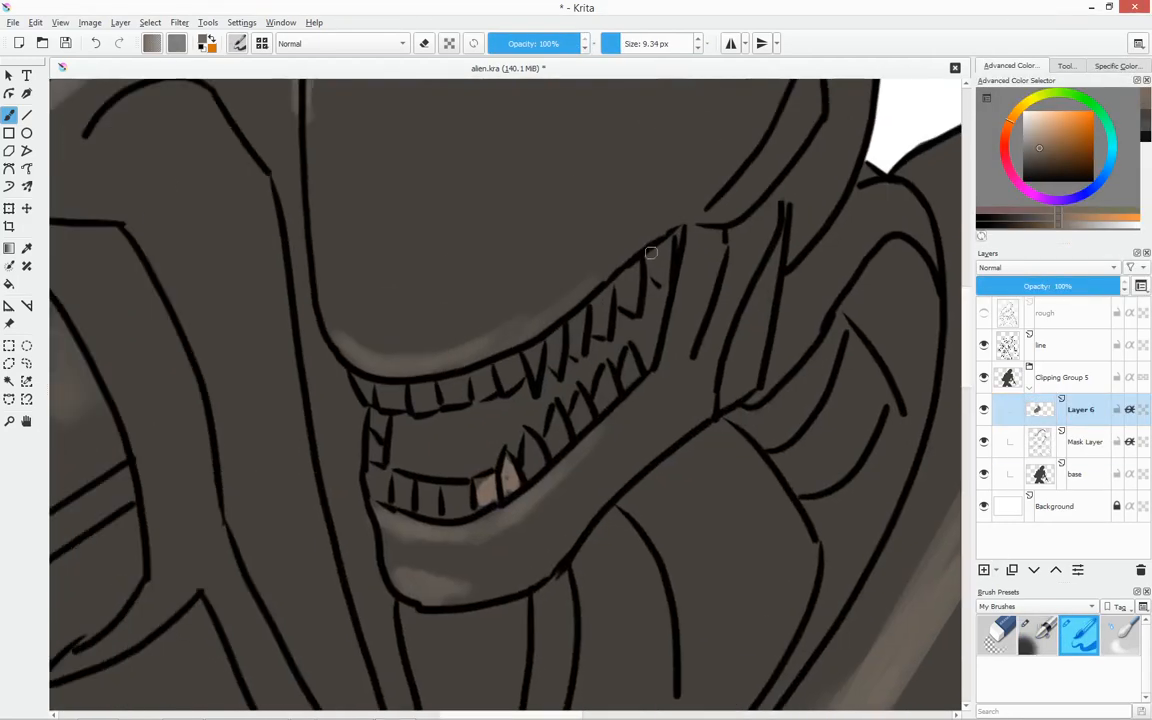
mouse_move(652, 260)
left_mouse_down()
mouse_move(671, 238)
mouse_move(505, 358)
mouse_move(377, 392)
mouse_move(465, 396)
left_mouse_up()
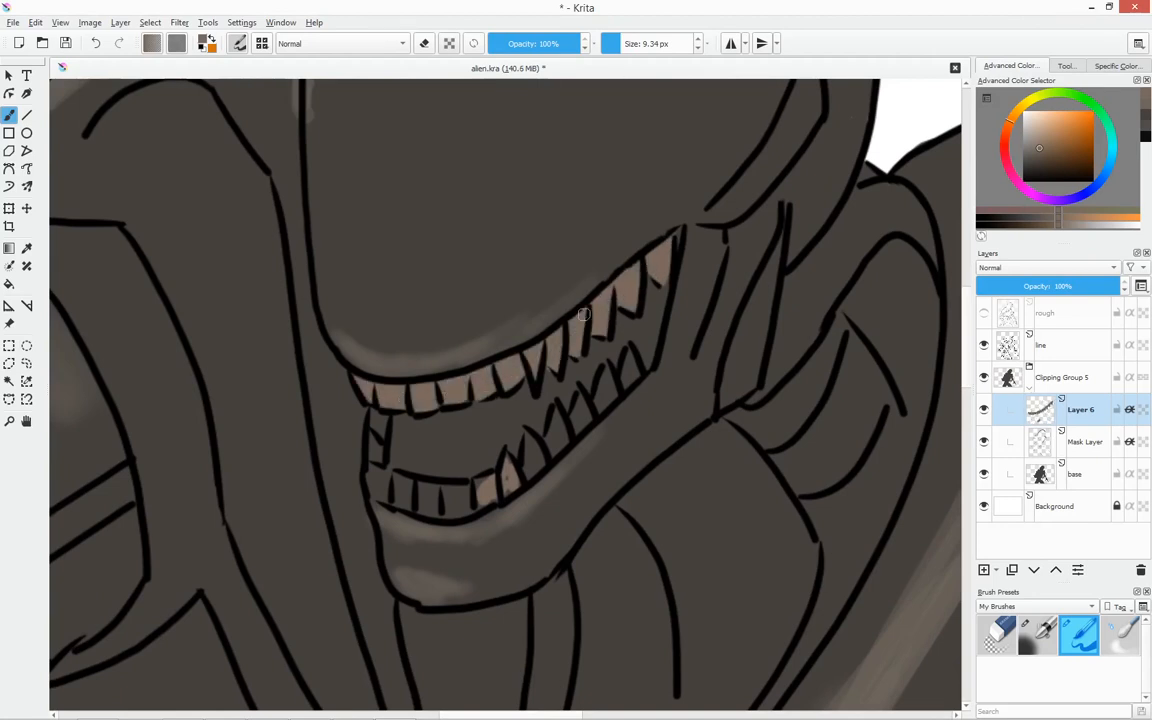
Fill the front side teeth and the lower row of teeth with the same reddish brown.
mouse_move(371, 413)
left_mouse_down()
mouse_move(398, 484)
mouse_move(463, 497)
mouse_move(419, 494)
left_mouse_up()
key("bracketright")
key("bracketright")
mouse_move(532, 472)
left_mouse_down()
mouse_move(612, 400)
mouse_move(632, 364)
left_mouse_up()
left_click_drag(618, 380, 508, 462)
key("bracketleft")
key("bracketleft")
With a near-white soft brush at 28% opacity and 8.28 px, highlight the rearmost lower tooth and the rear upper teeth.
left_click(1024, 112)
left_click(523, 43)
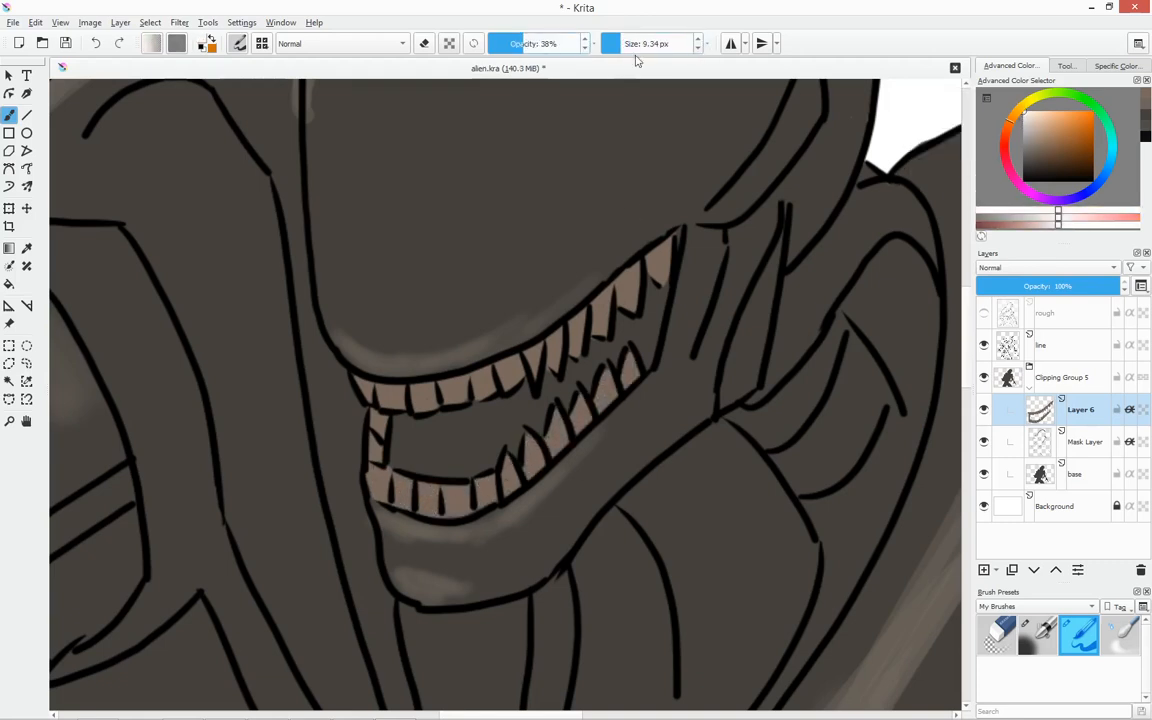
left_click(1037, 634)
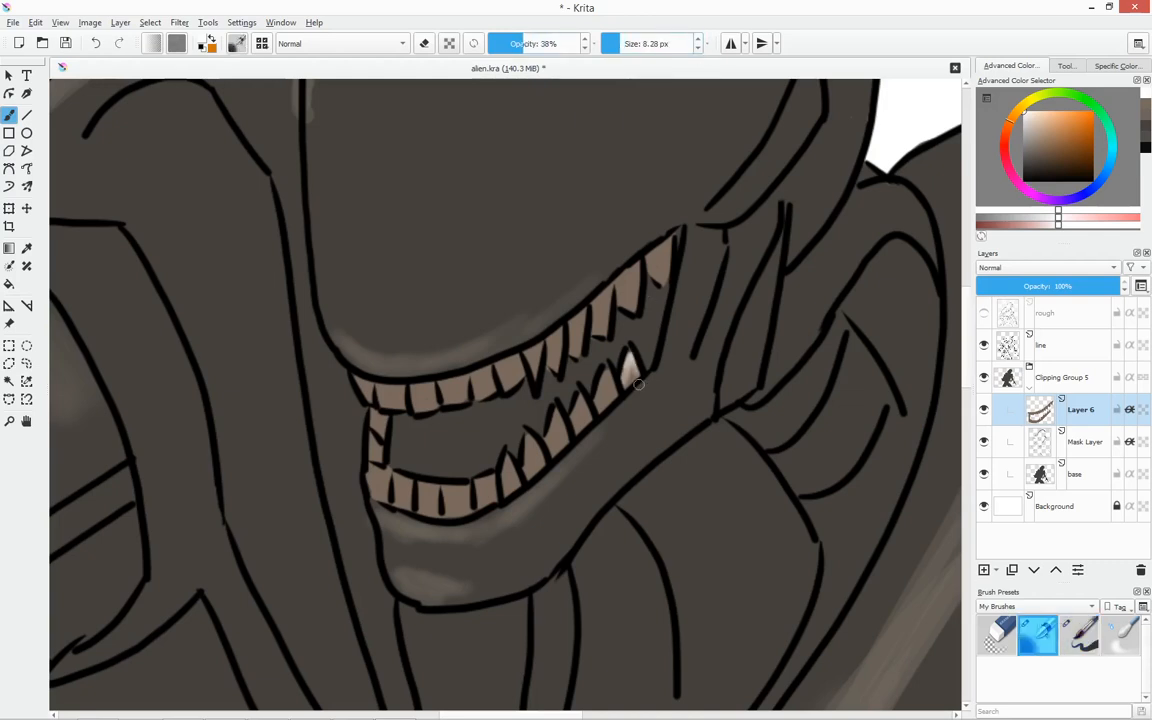
left_click(514, 42)
left_click_drag(628, 356, 633, 374)
left_click_drag(668, 246, 555, 340)
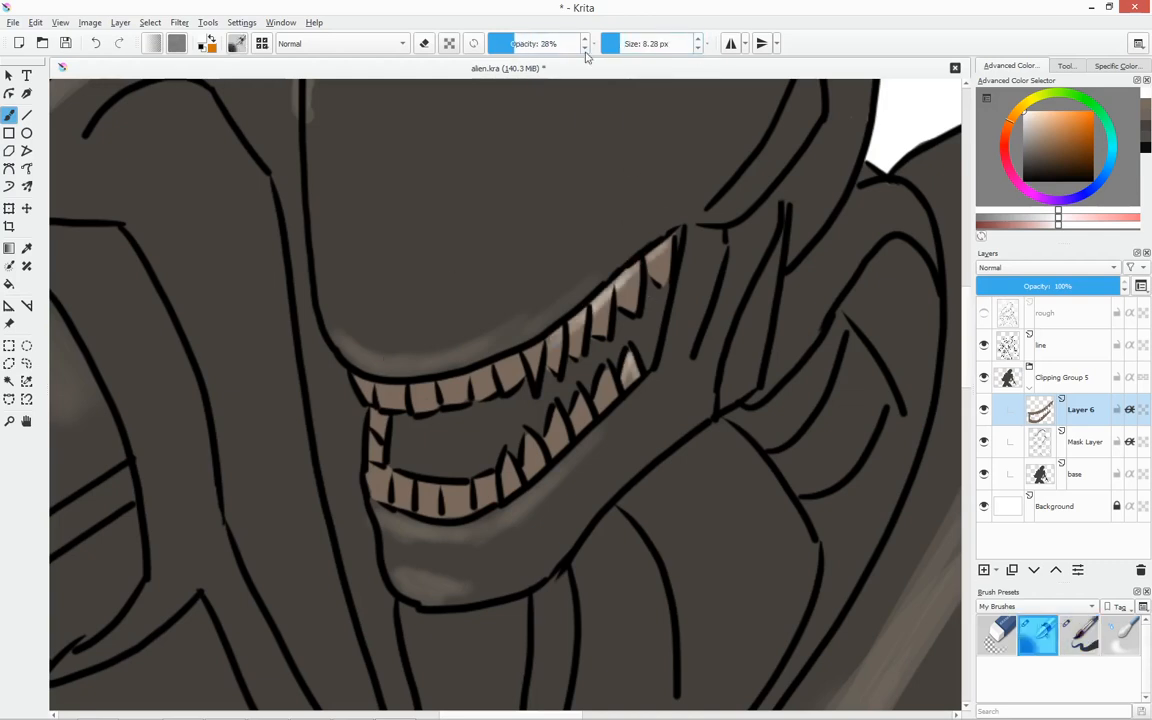
Add fainter near-white highlights along the front upper teeth and the lower row, and blend them.
left_click(505, 43)
left_click_drag(362, 384, 525, 362)
mouse_move(380, 476)
left_mouse_down()
mouse_move(406, 488)
mouse_move(530, 468)
mouse_move(620, 378)
left_mouse_up()
left_click(1114, 636)
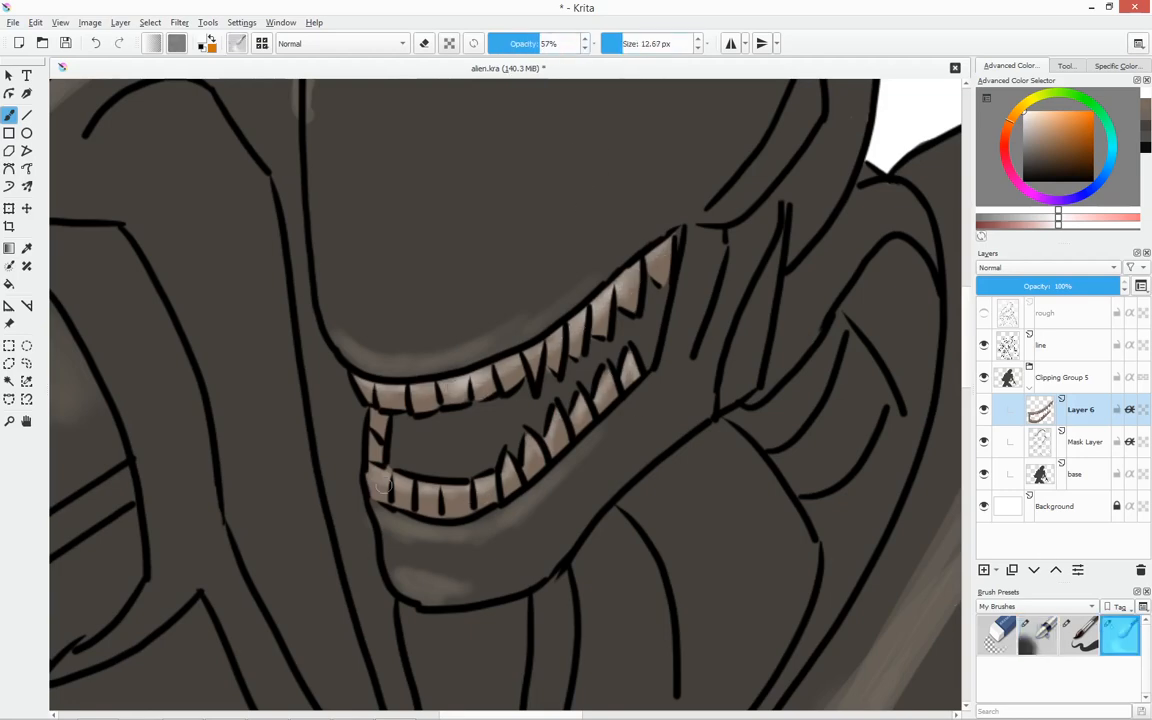
Try to paint and erase faint curved ribs in the recess at the back of the head on the Mask Layer.
key("minus")
left_click(1085, 441)
left_click(1078, 636)
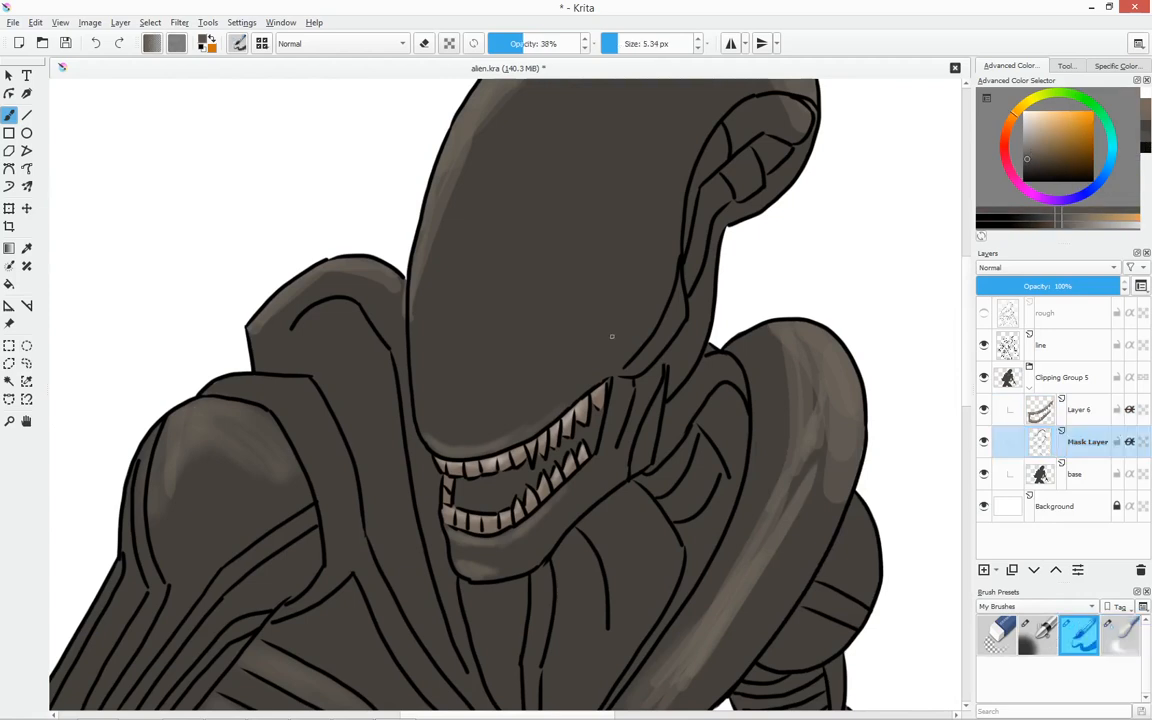
left_click_drag(907, 234, 865, 364)
left_click(1039, 634)
left_click(1078, 636)
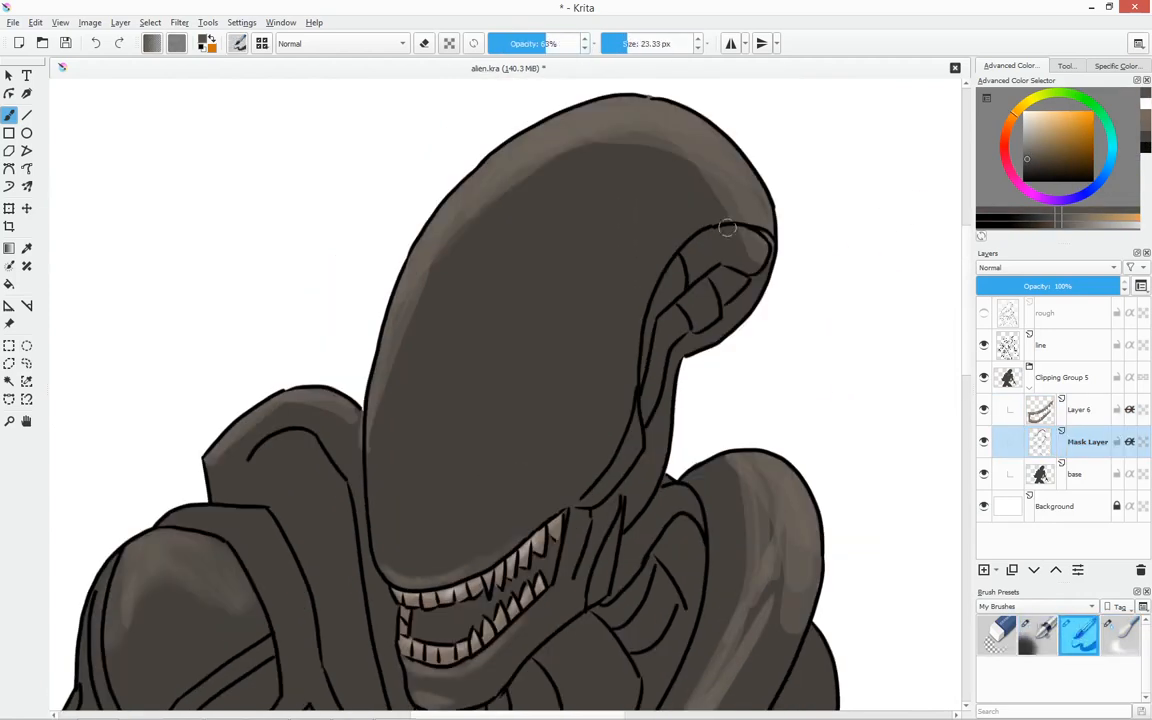
left_click(620, 43)
left_click(533, 43)
key("o")
key("o")
key("o")
key("bracketright")
key("bracketright")
key("bracketright")
key("e")
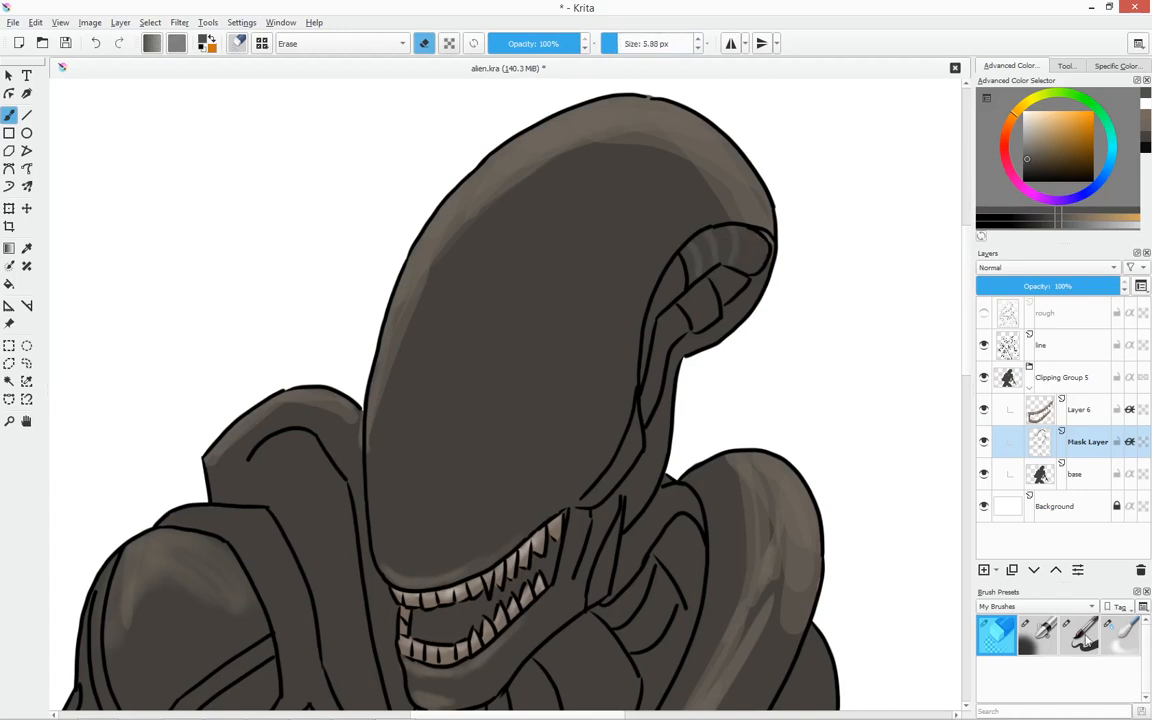
Check the Mask Layer's contribution by toggling its visibility, and darken the recess at the back of the head on Layer 6.
left_click(1086, 638)
left_click(1052, 408)
left_click(985, 442)
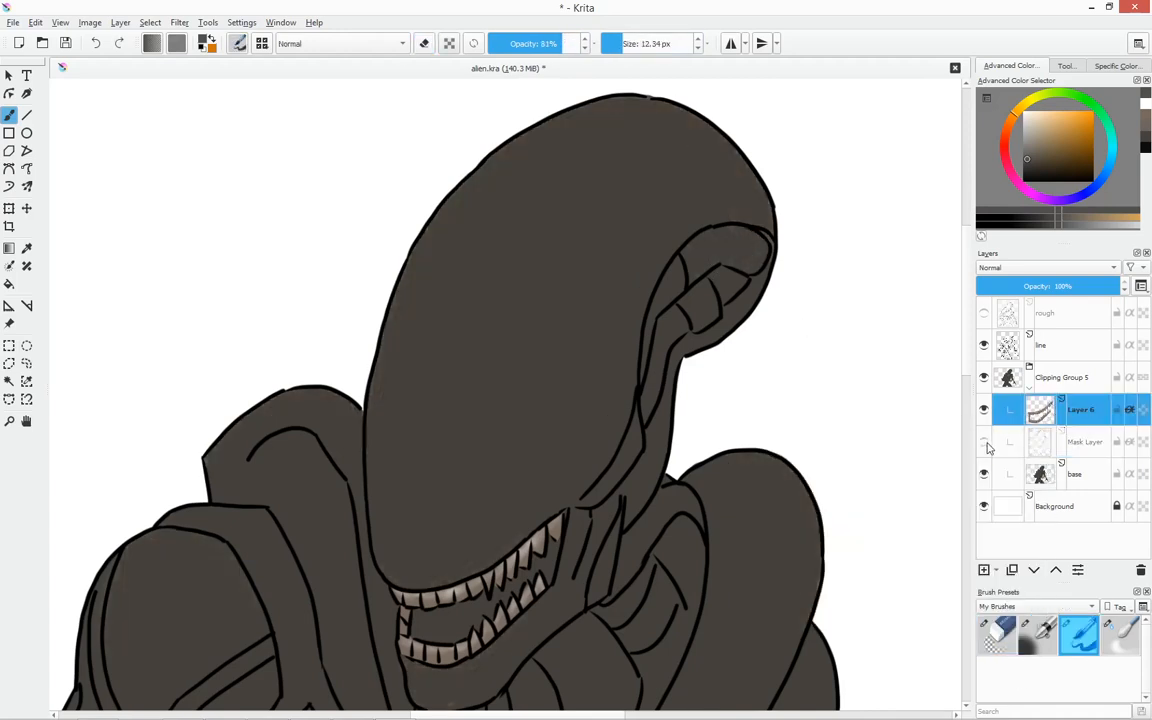
left_click(985, 442)
key("p")
key("k")
key("k")
key("b")
mouse_move(712, 236)
left_mouse_down()
mouse_move(688, 280)
mouse_move(758, 230)
mouse_move(712, 262)
mouse_move(680, 219)
mouse_move(696, 272)
mouse_move(728, 257)
mouse_move(692, 278)
left_mouse_up()
key("o")
key("o")
key("bracketright")
Paint lighter brown curved ribs across the dark recess at the back of the head.
left_click(585, 113, "ctrl")
key("ctrl+z")
left_click(1042, 223)
key("ctrl+z")
left_click_drag(698, 239, 705, 269)
left_click_drag(713, 232, 721, 255)
key("slash")
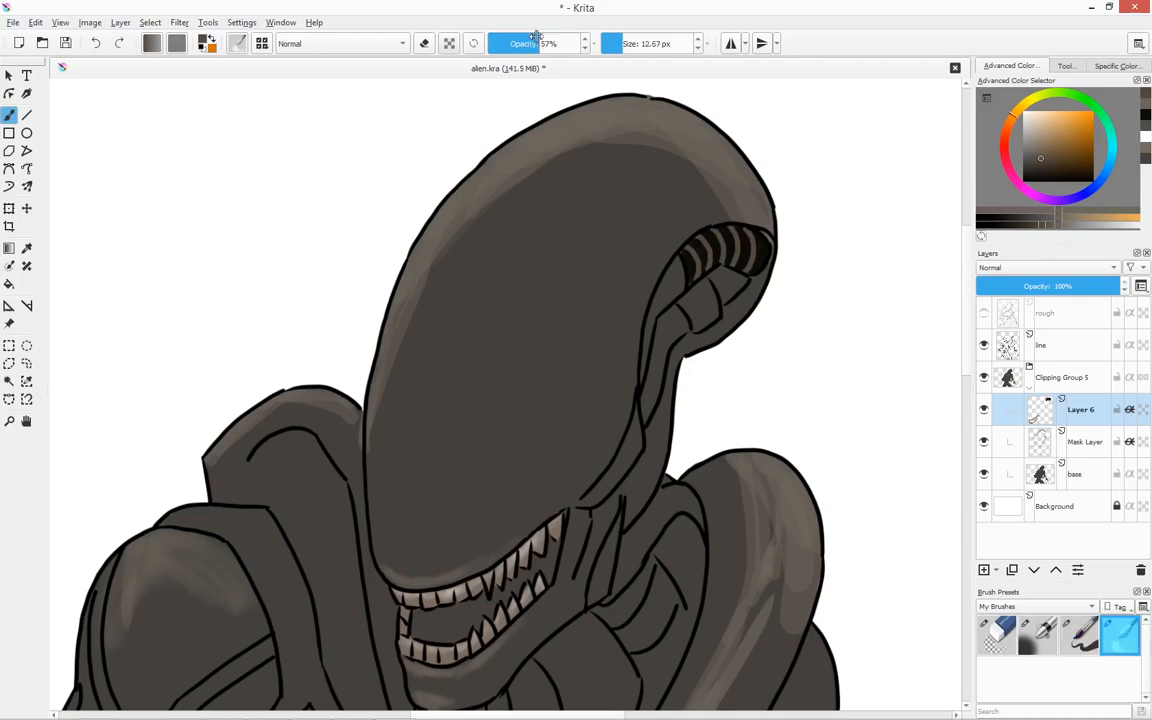
On the Mask Layer, shade the lower front of the head with a soft near-black brush.
scroll(787, 238, "down", 1)
left_click_drag(758, 357, 805, 270)
left_click(1039, 177)
left_click(1037, 634)
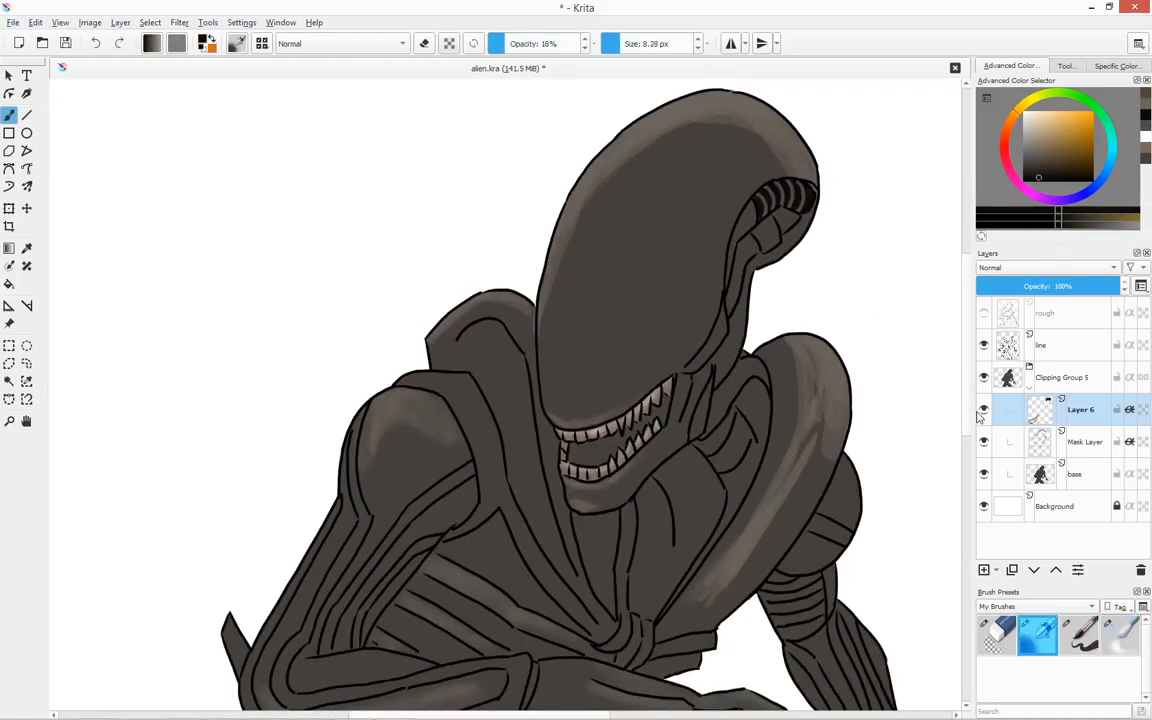
left_click(1060, 441)
left_click(628, 43)
left_click(553, 43)
mouse_move(553, 388)
left_mouse_down()
mouse_move(543, 352)
mouse_move(578, 418)
mouse_move(662, 374)
left_mouse_up()
mouse_move(615, 410)
left_mouse_down()
mouse_move(548, 342)
mouse_move(574, 355)
left_mouse_up()
mouse_move(574, 360)
left_mouse_down()
mouse_move(625, 380)
mouse_move(674, 368)
mouse_move(700, 325)
left_mouse_up()
Darken the lower jaw, the cheek and the rear edge of the head with the same near-black.
mouse_move(585, 491)
left_mouse_down()
mouse_move(630, 495)
mouse_move(680, 470)
mouse_move(710, 395)
mouse_move(681, 435)
left_mouse_up()
mouse_move(708, 360)
left_mouse_down()
mouse_move(736, 326)
mouse_move(724, 376)
left_mouse_up()
left_click(620, 43)
left_click_drag(742, 312, 744, 205)
Blend the dark face and jaw shading and the highlight along the top of the head, with the blender at 65% opacity and 78.72 px.
key("slash")
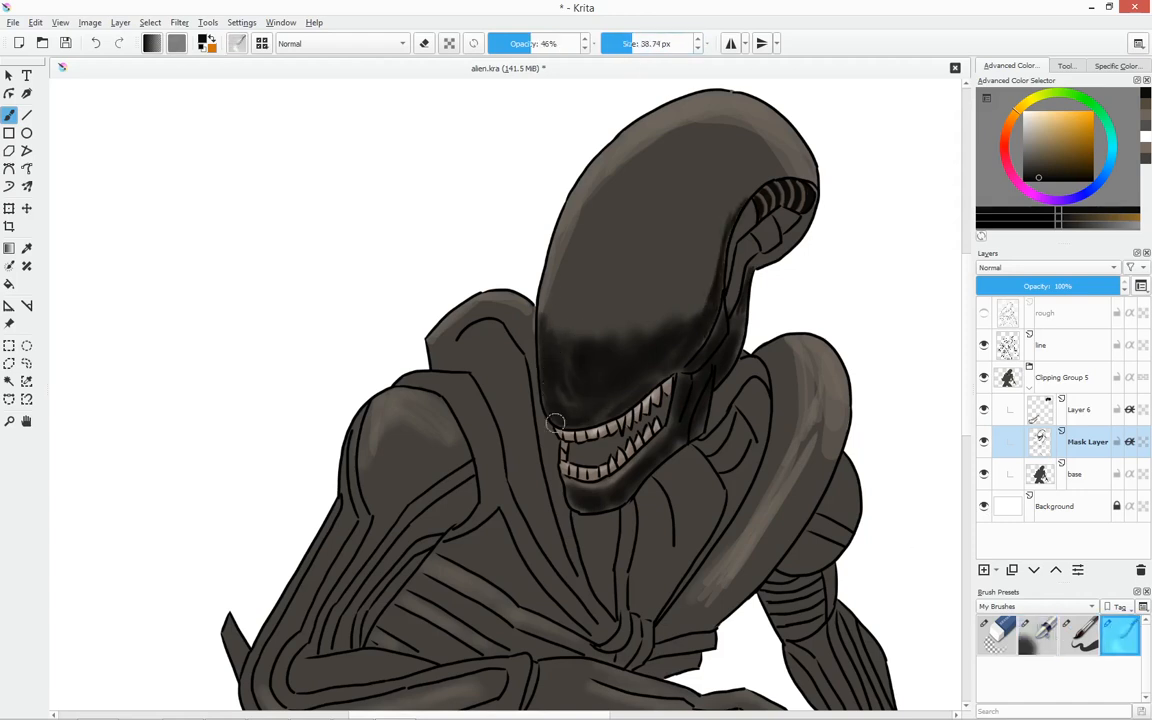
left_click_drag(680, 383, 609, 488)
key("slash")
key("slash")
left_click_drag(589, 352, 619, 352, "shift")
left_click_drag(586, 334, 695, 286)
left_click(1032, 407)
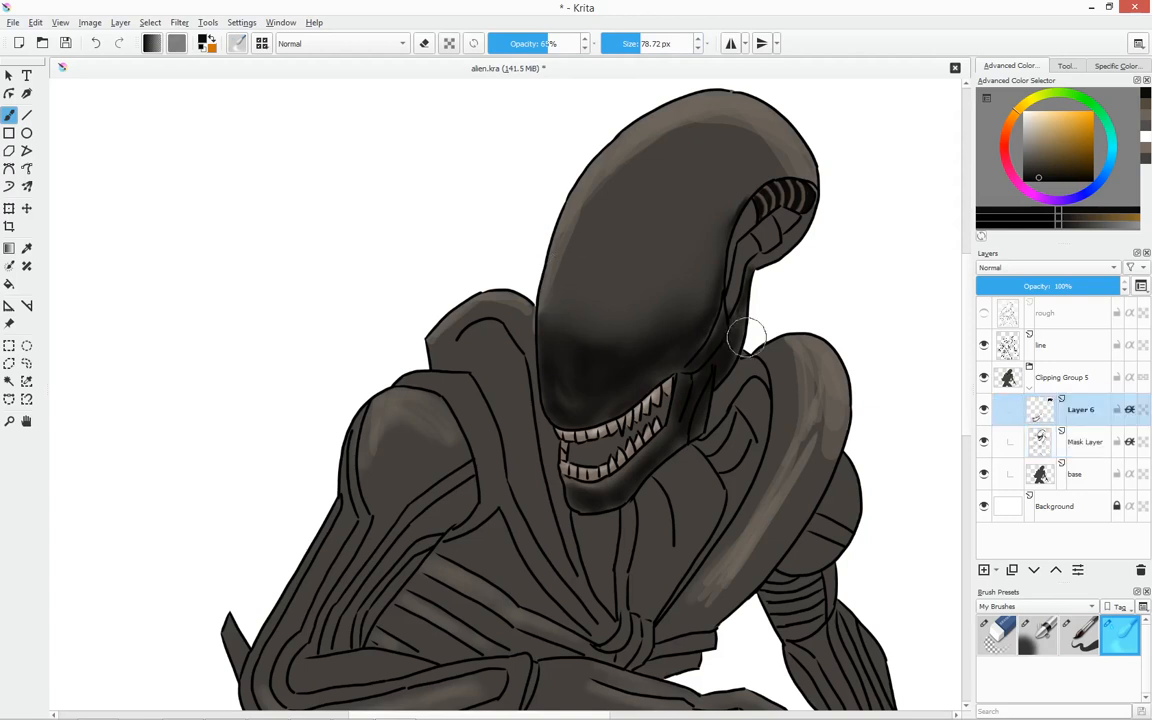
left_click(1075, 441)
left_click_drag(610, 160, 773, 143)
Extend the dark shading up the middle of the head with a soft 63.29 px brush, and blend it.
left_click(1037, 635)
left_click(1073, 224)
left_click(638, 43)
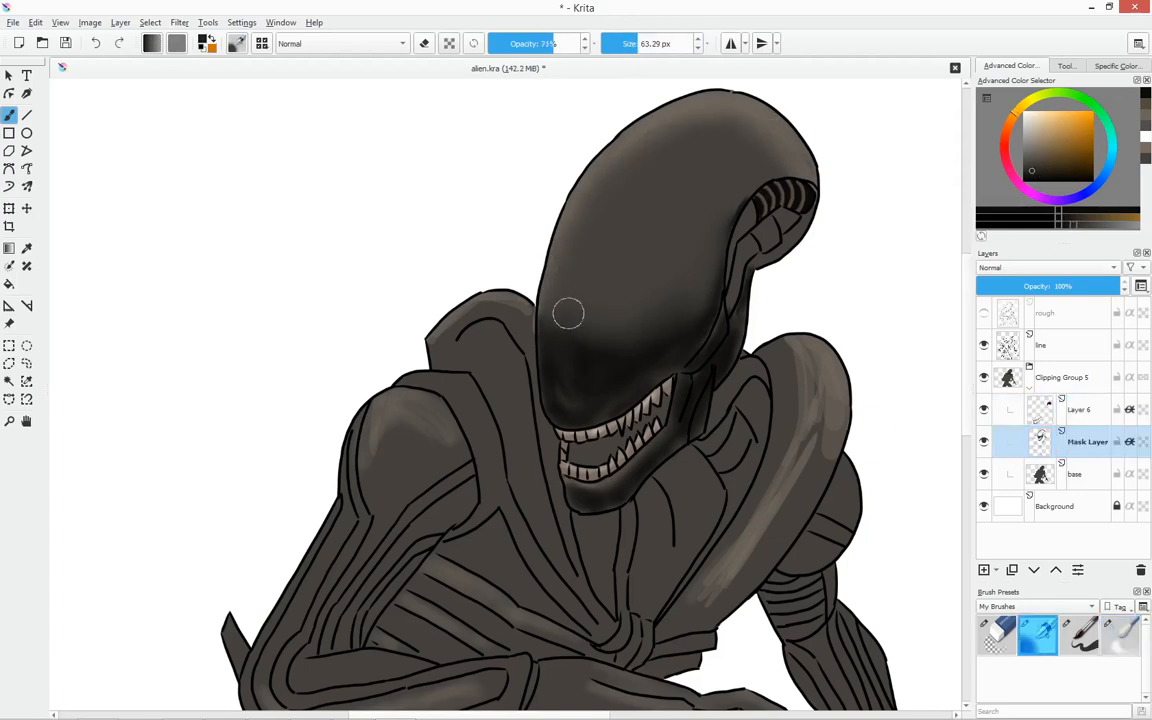
mouse_move(568, 311)
left_mouse_down()
mouse_move(723, 216)
mouse_move(665, 270)
left_mouse_up()
left_click(1120, 635)
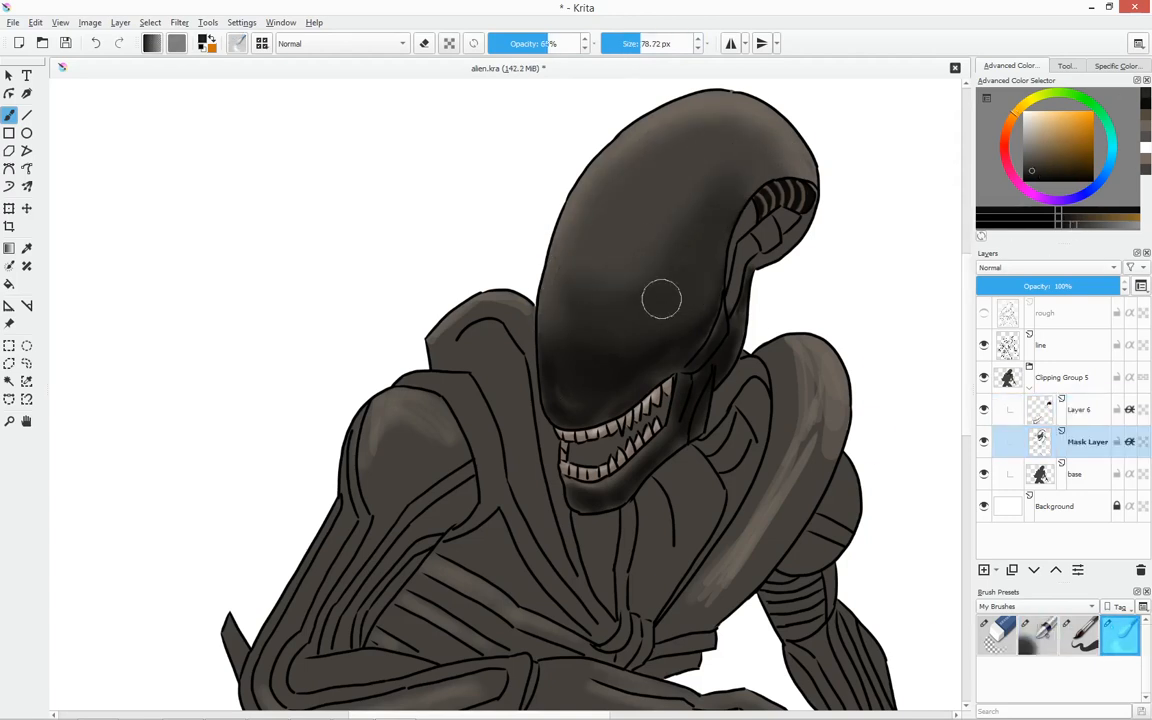
Fill the inside of the mouth between the tooth rows with near-black using a hard brush at 100% opacity, and smooth it.
left_click(661, 298, "ctrl")
left_click_drag(566, 44, 666, 36)
left_click(1081, 634)
left_click_drag(652, 386, 637, 376)
mouse_move(672, 416)
left_mouse_down()
mouse_move(663, 450)
mouse_move(615, 485)
left_mouse_up()
mouse_move(463, 528)
left_mouse_down()
mouse_move(464, 546)
mouse_move(514, 548)
mouse_move(545, 530)
left_mouse_up()
mouse_move(565, 515)
left_mouse_down()
mouse_move(614, 486)
mouse_move(532, 532)
mouse_move(511, 529)
left_mouse_up()
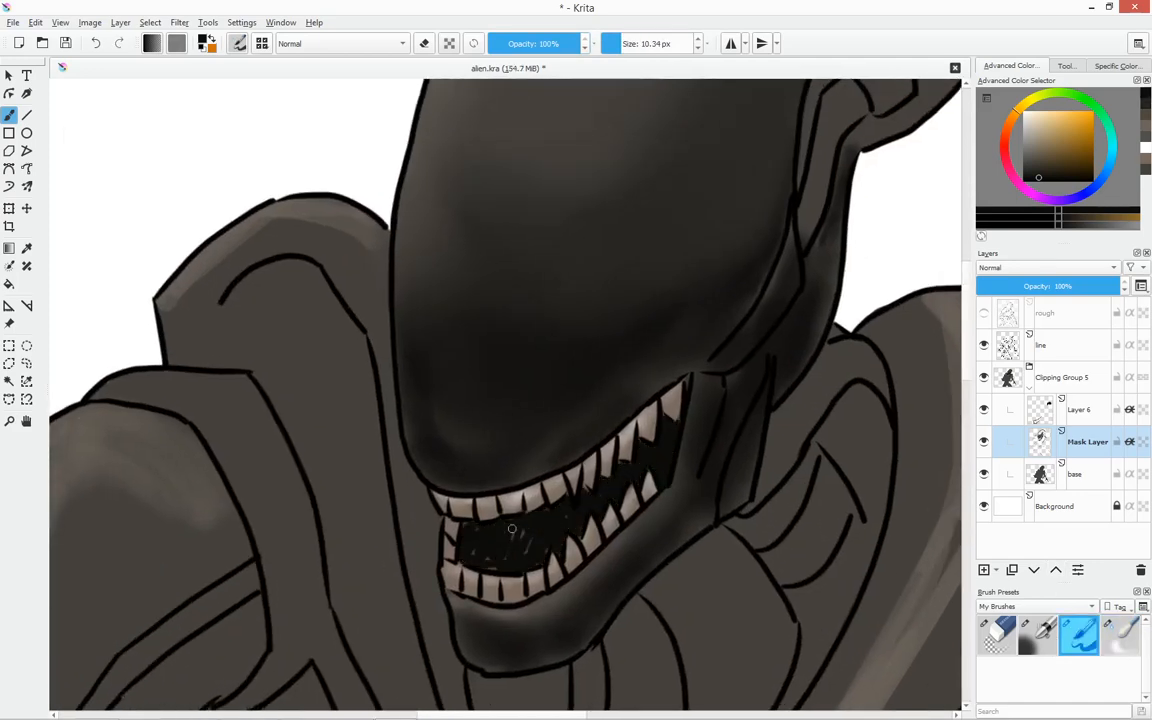
key("/")
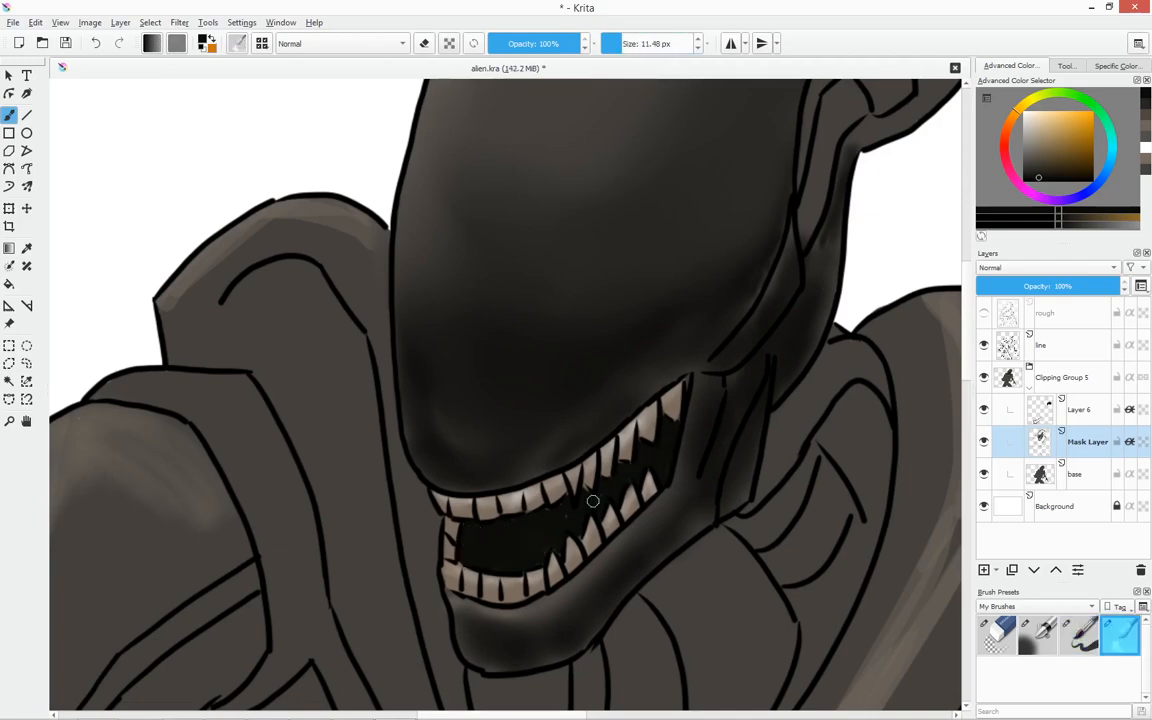
With the soft brush at 83% opacity and 16.71 px, shade around the near shoulder and down the upper arm's grooves.
scroll(622, 447, "down", 2)
left_click_drag(622, 447, 814, 231)
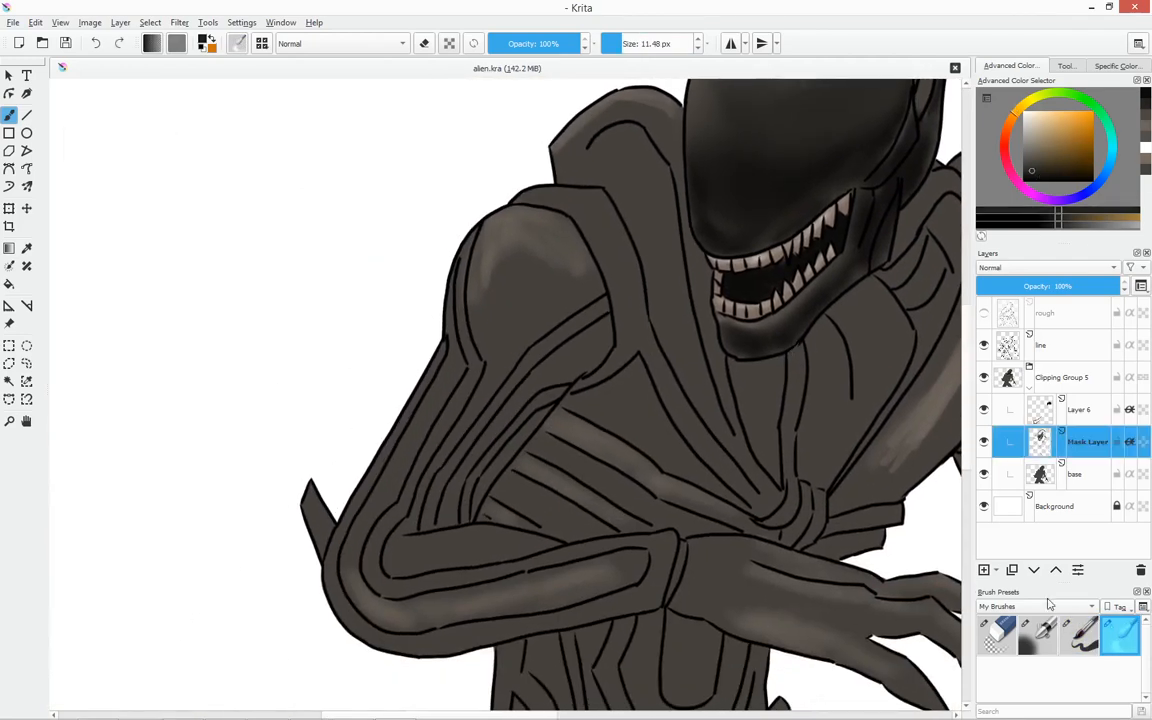
left_click(1037, 634)
mouse_move(518, 345)
left_mouse_down()
mouse_move(553, 315)
mouse_move(501, 357)
mouse_move(478, 288)
mouse_move(564, 217)
left_mouse_up()
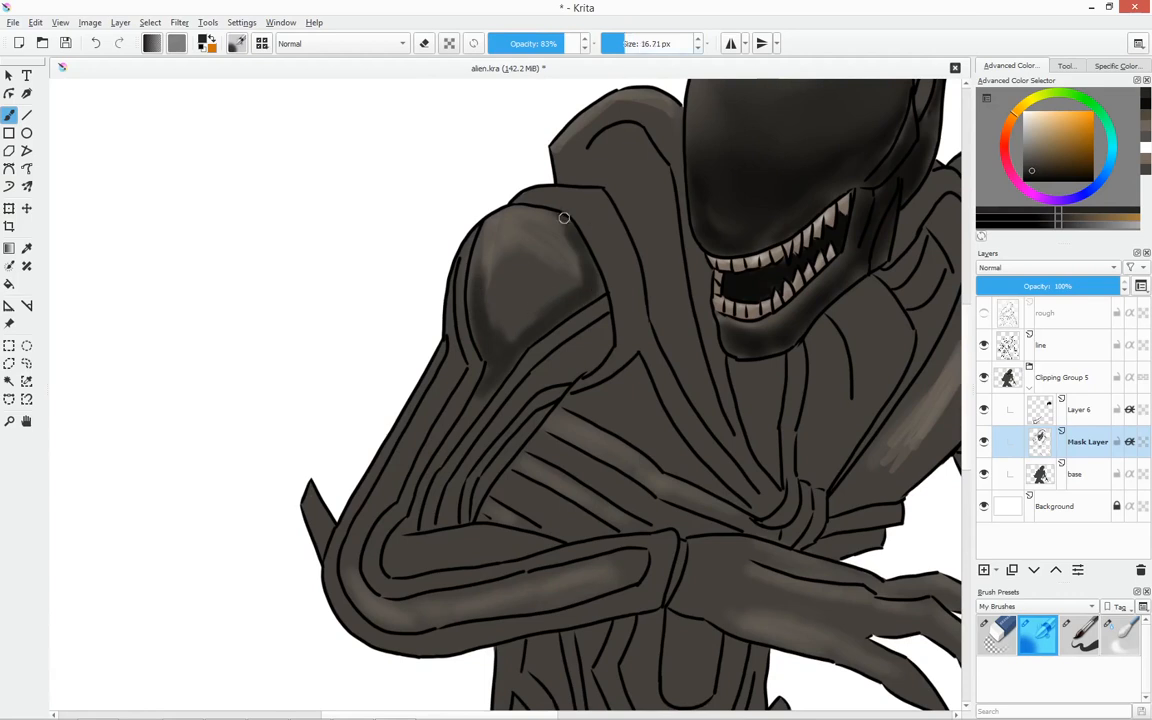
left_click_drag(528, 334, 419, 503)
mouse_move(450, 322)
left_mouse_down()
mouse_move(470, 290)
mouse_move(465, 391)
mouse_move(481, 437)
mouse_move(599, 322)
mouse_move(445, 430)
mouse_move(468, 465)
mouse_move(451, 324)
left_mouse_up()
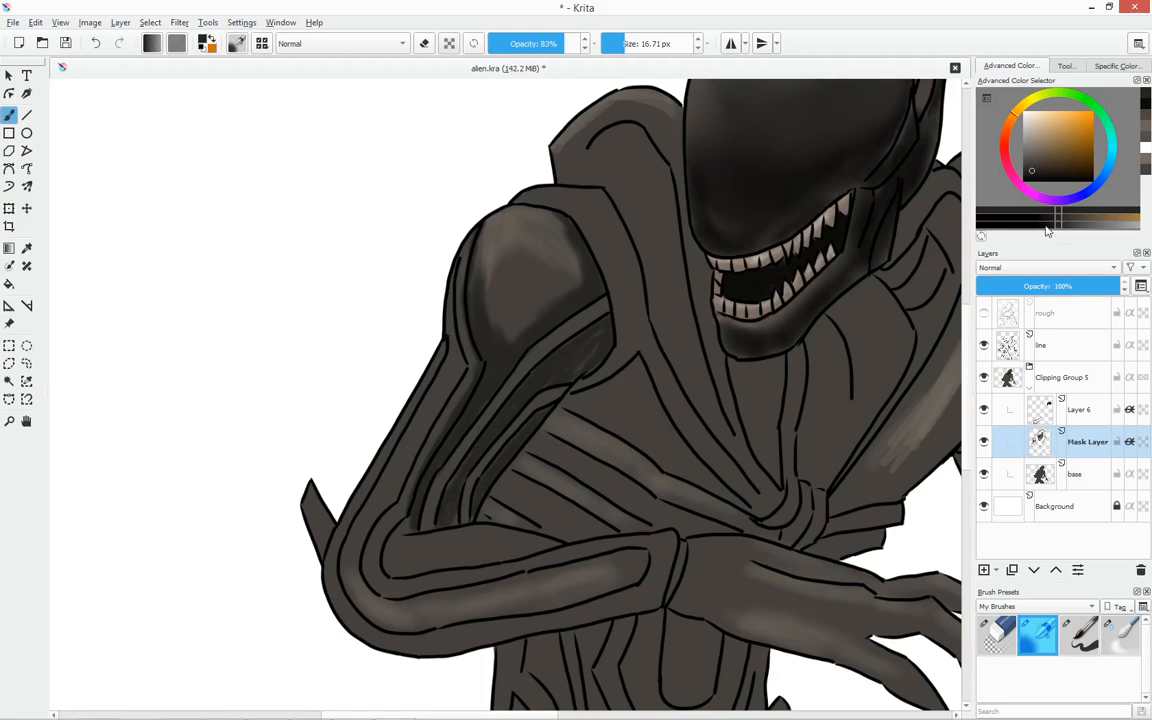
Shade the outer edge of the near arm down to the elbow, fill the elbow spike with near-black, and blend.
left_click(1065, 223)
left_click_drag(443, 375, 408, 460)
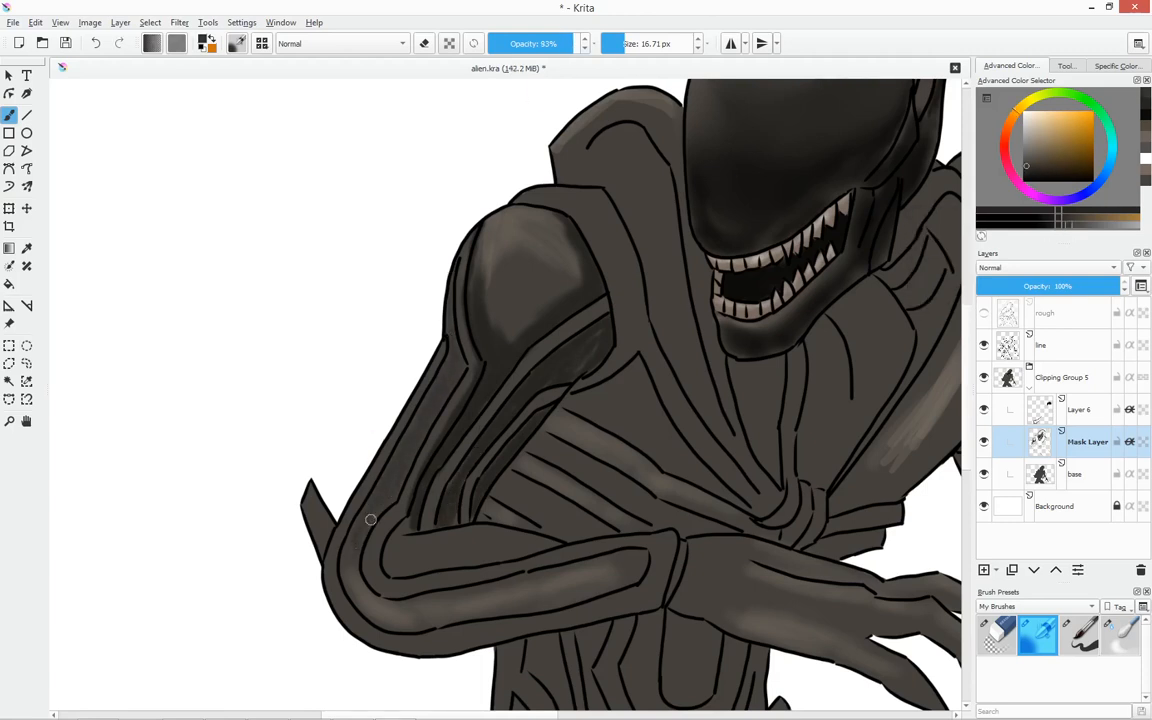
left_click_drag(362, 594, 344, 562)
left_click(1145, 110)
mouse_move(318, 510)
left_mouse_down()
mouse_move(306, 484)
mouse_move(329, 532)
left_mouse_up()
left_click(1129, 626)
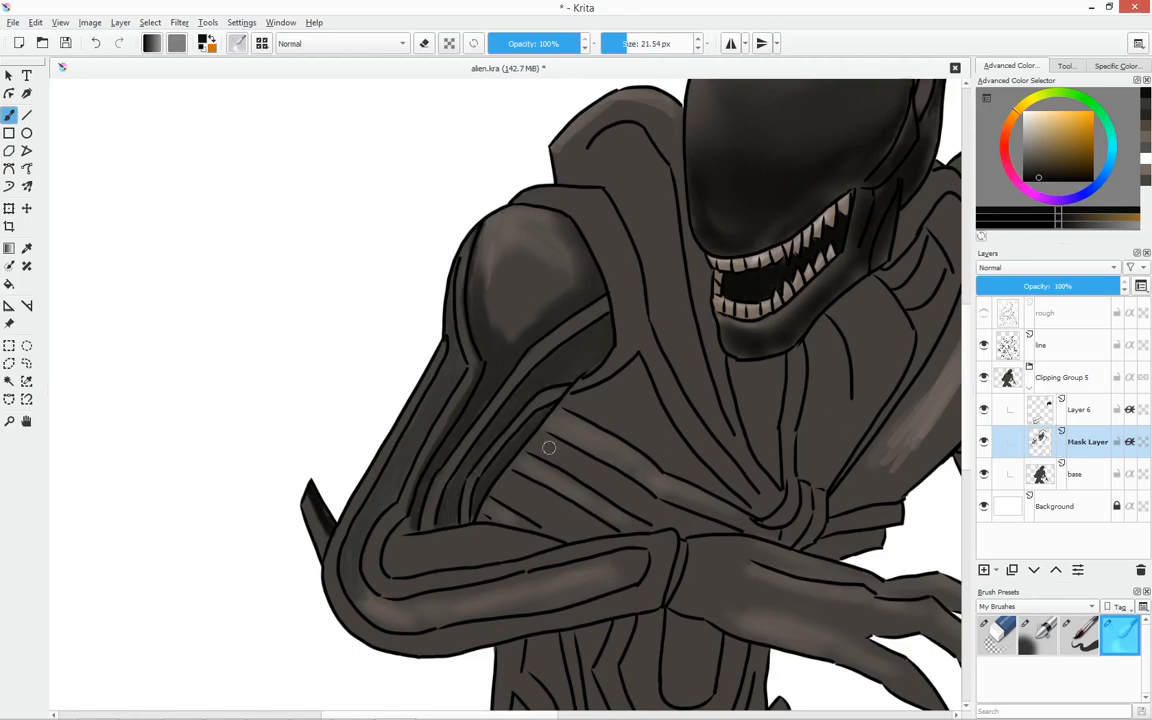
key("/")
Fill the gaps between the ribs and the triangular chest area above them with near-black, and blend the fills.
mouse_move(512, 476)
left_mouse_down()
mouse_move(543, 498)
mouse_move(526, 498)
mouse_move(542, 514)
mouse_move(501, 482)
mouse_move(534, 513)
mouse_move(620, 535)
left_mouse_up()
mouse_move(540, 442)
left_mouse_down()
mouse_move(712, 530)
mouse_move(736, 527)
left_mouse_up()
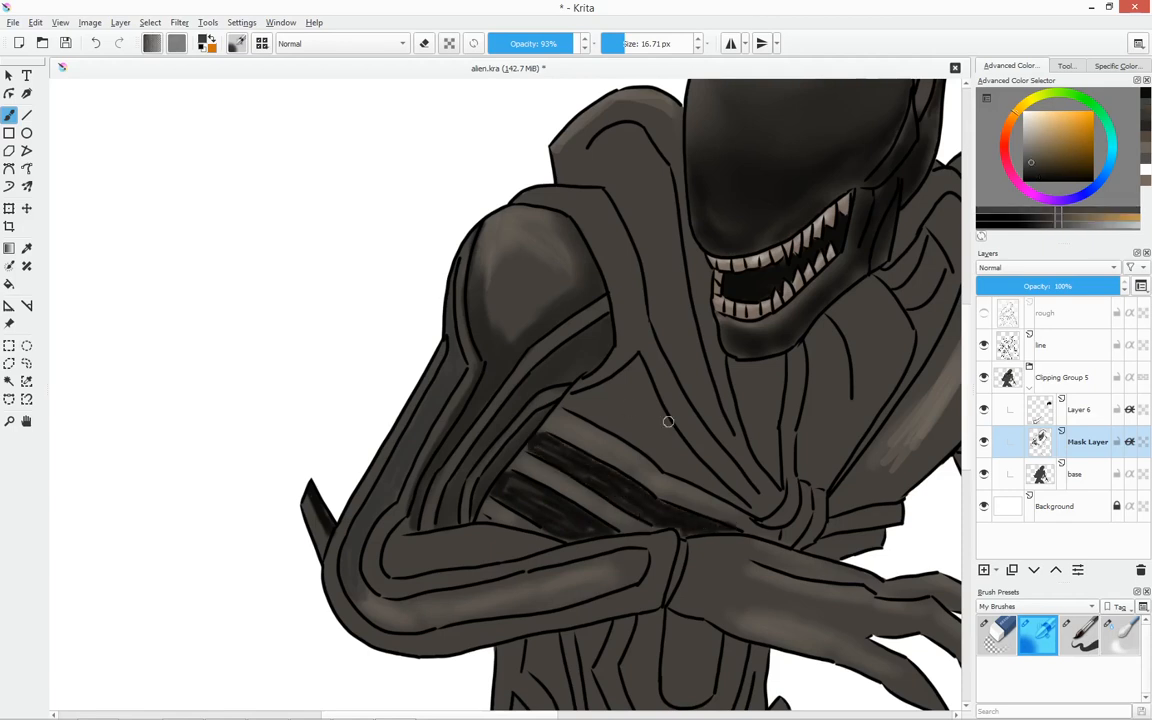
mouse_move(630, 388)
left_mouse_down()
mouse_move(648, 436)
mouse_move(586, 399)
mouse_move(585, 340)
mouse_move(681, 452)
mouse_move(654, 444)
mouse_move(625, 411)
left_mouse_up()
key("/")
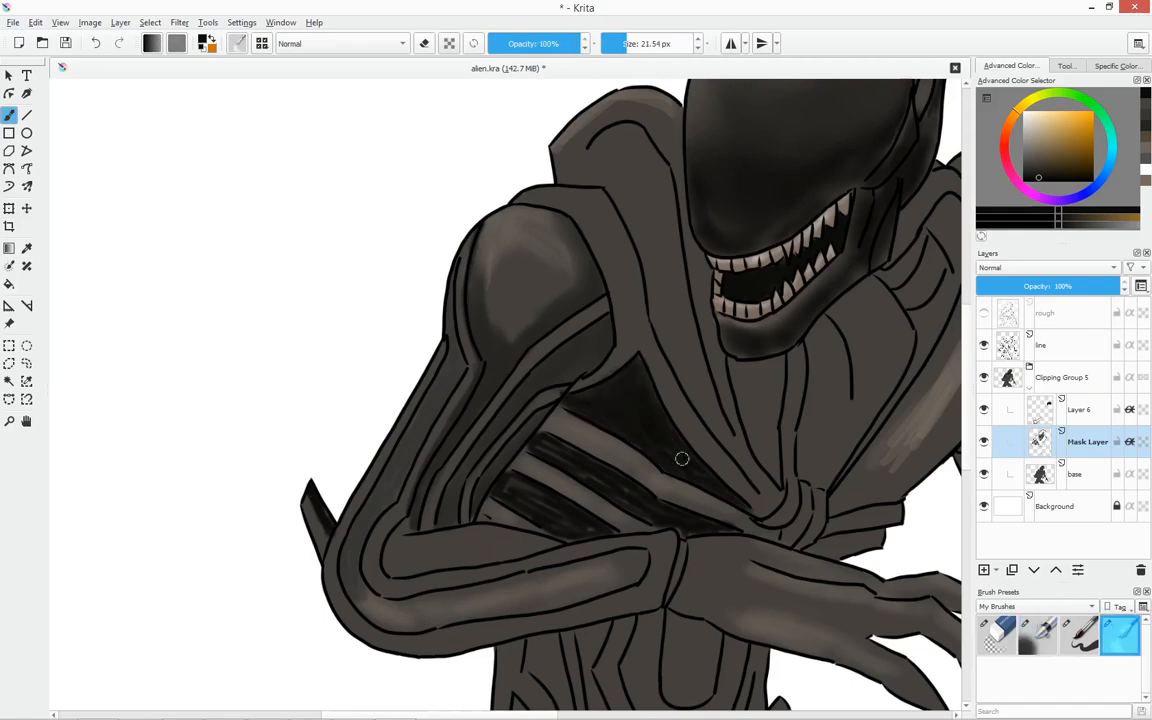
mouse_move(556, 461)
left_mouse_down()
mouse_move(630, 480)
mouse_move(503, 487)
left_mouse_up()
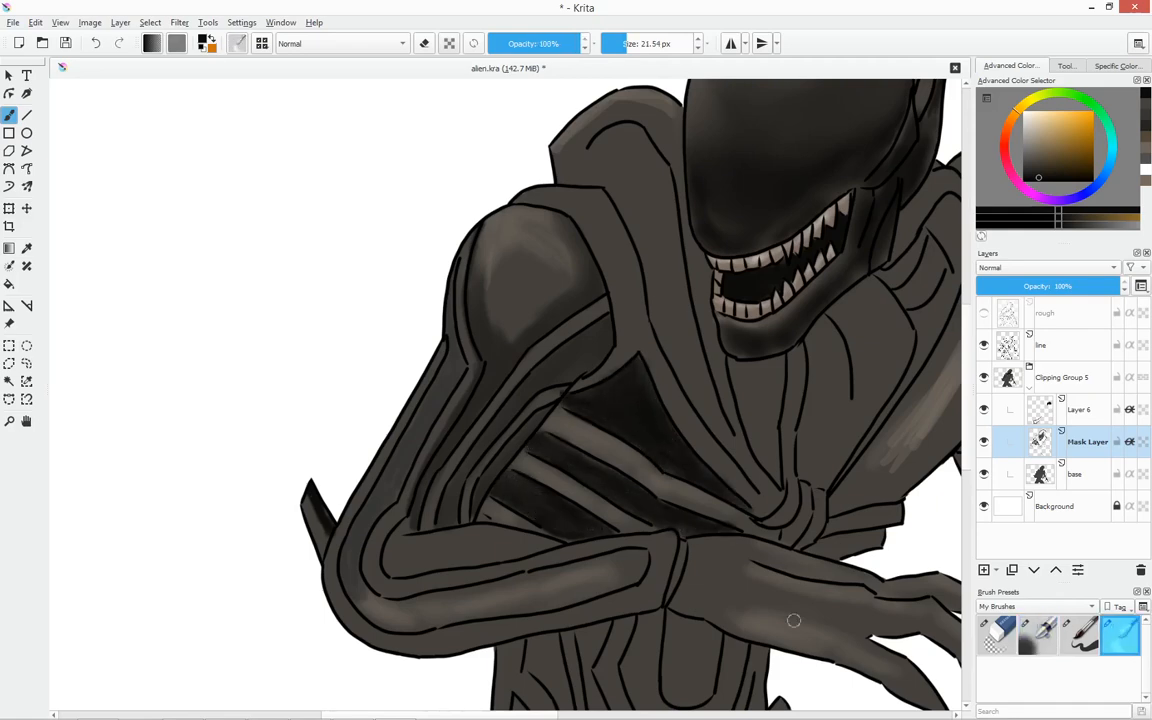
With the soft near-black brush at 79% opacity, darken the far shoulder and the banded upper arm below it.
mouse_move(825, 376)
left_mouse_down()
mouse_move(509, 316)
mouse_move(497, 300)
left_mouse_up()
key("/")
mouse_move(722, 218)
left_mouse_down()
mouse_move(725, 290)
mouse_move(728, 235)
left_mouse_up()
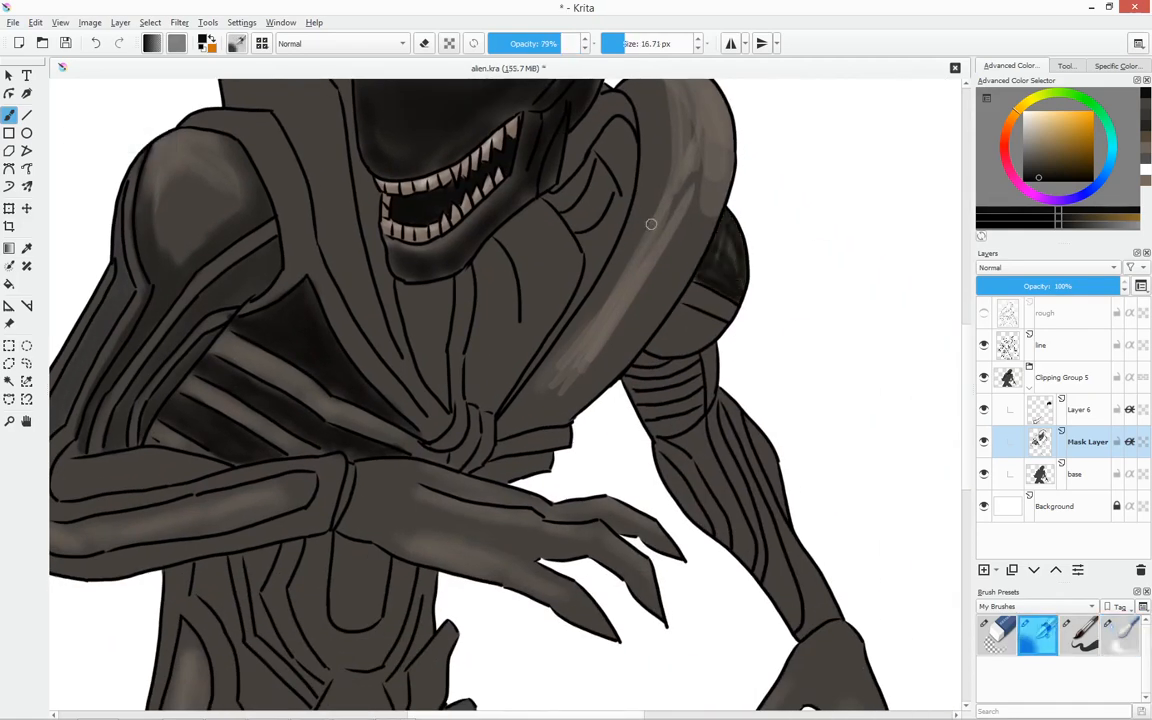
mouse_move(651, 224)
left_mouse_down()
mouse_move(699, 318)
mouse_move(648, 348)
mouse_move(702, 307)
mouse_move(715, 358)
mouse_move(633, 368)
mouse_move(680, 359)
left_mouse_up()
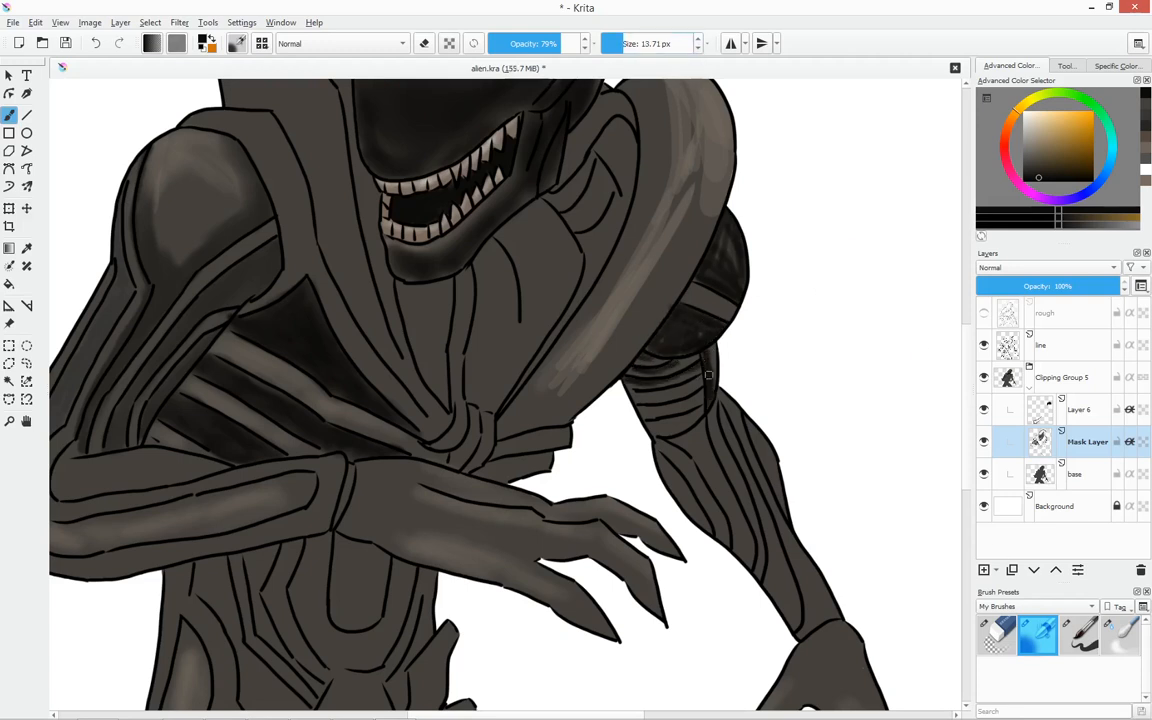
left_click_drag(641, 409, 695, 409)
Shade the far forearm's long muscle grooves and outer edges down to the wrist with near-black at 13.71 px.
mouse_move(697, 456)
left_mouse_down()
mouse_move(729, 501)
mouse_move(733, 548)
left_mouse_up()
left_click_drag(668, 463, 714, 532)
left_click_drag(757, 428, 788, 510)
left_click_drag(800, 632, 840, 617)
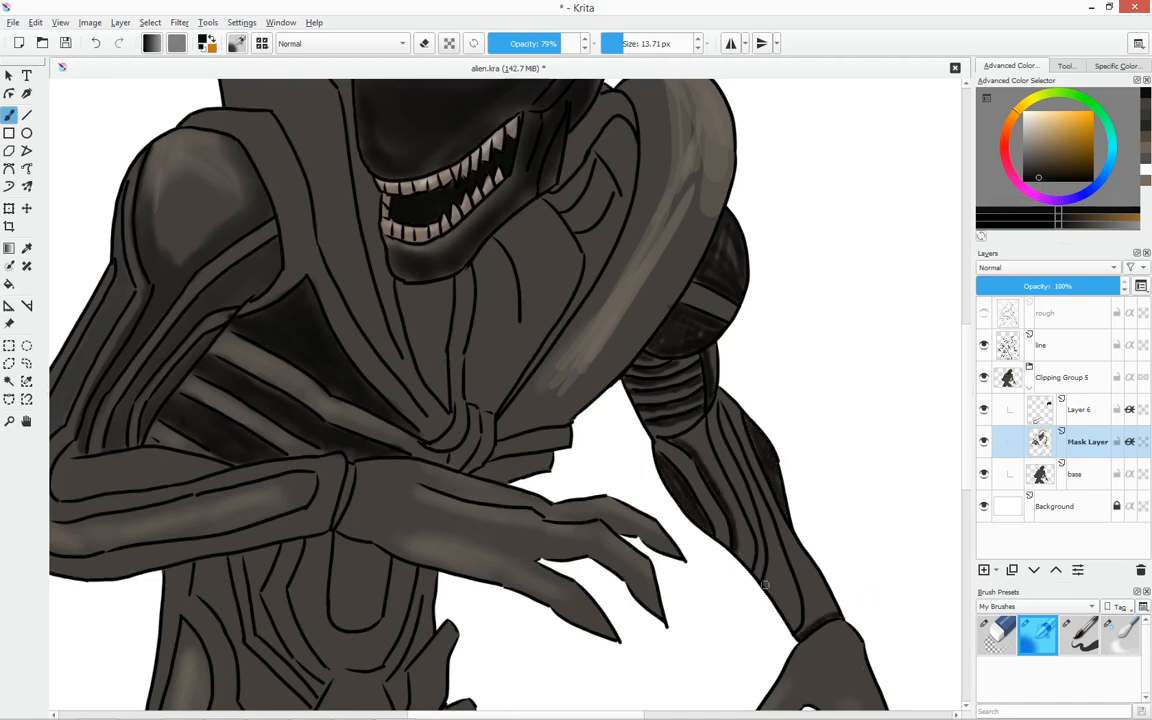
left_click_drag(772, 552, 800, 629)
mouse_move(723, 410)
left_mouse_down()
mouse_move(764, 541)
mouse_move(762, 477)
mouse_move(702, 417)
mouse_move(795, 620)
left_mouse_up()
Darken the far hand's thumb, wrist line, finger edges and outer contour with near-black at 79% opacity and 13.71 px.
left_click_drag(779, 464, 649, 270)
left_click_drag(636, 510, 615, 555)
mouse_move(670, 450)
left_mouse_down()
mouse_move(652, 481)
mouse_move(703, 426)
left_mouse_up()
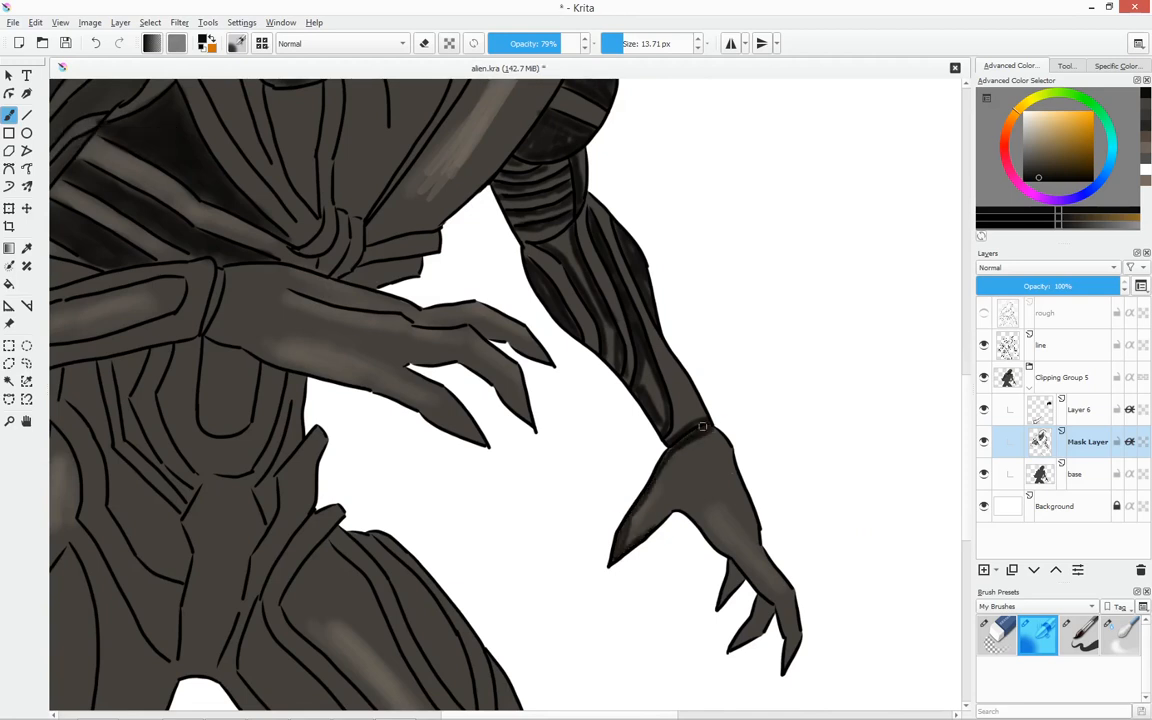
left_click_drag(776, 606, 733, 650)
mouse_move(786, 592)
left_mouse_down()
mouse_move(800, 632)
mouse_move(786, 664)
left_mouse_up()
left_click_drag(759, 552, 794, 597)
left_click_drag(754, 500, 759, 545)
left_click_drag(716, 434, 758, 532)
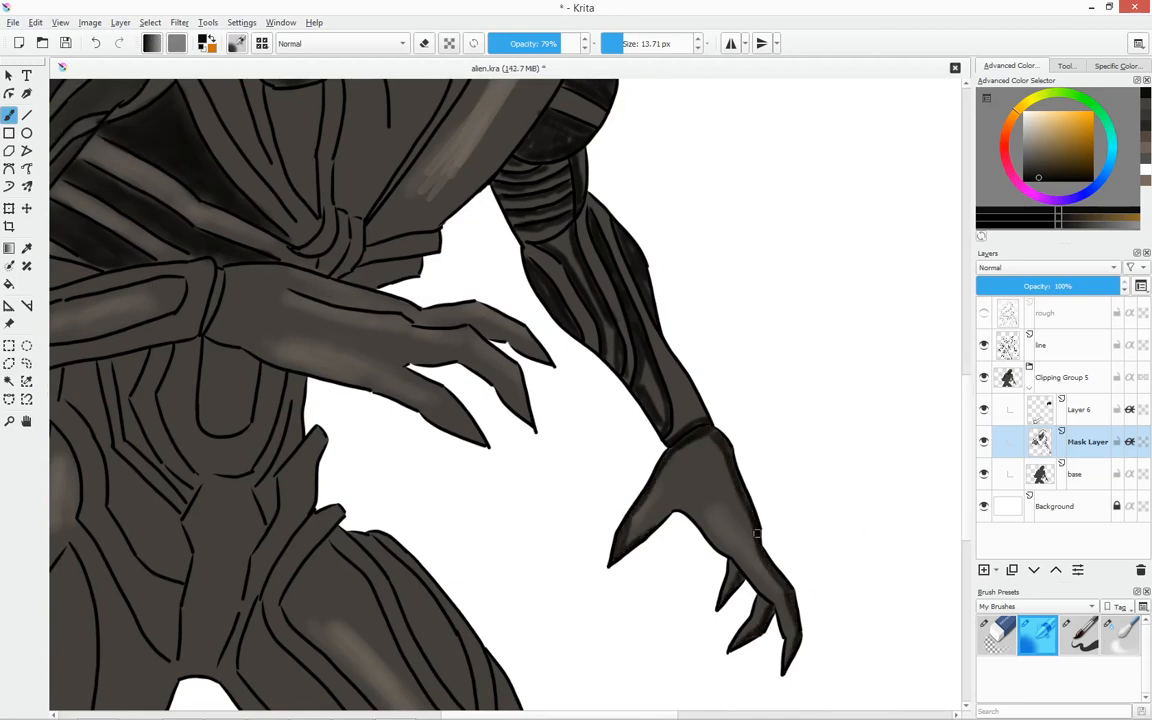
Adjust the soft brush's opacity and size, and build up dark shading across the back of the far hand.
left_click_drag(675, 451, 710, 433)
left_click(541, 43)
left_click(626, 43)
left_click_drag(690, 516, 727, 550)
left_click_drag(672, 514, 700, 521)
left_click_drag(679, 471, 692, 502)
left_click(521, 43)
mouse_move(680, 477)
left_mouse_down()
mouse_move(692, 453)
mouse_move(700, 503)
mouse_move(740, 525)
left_mouse_up()
left_click_drag(717, 468, 765, 590)
left_click_drag(715, 440, 722, 530)
Blend the far hand and forearm shading with the blender at 100% opacity and 21.54 px, and save the drawing.
left_click(1119, 635)
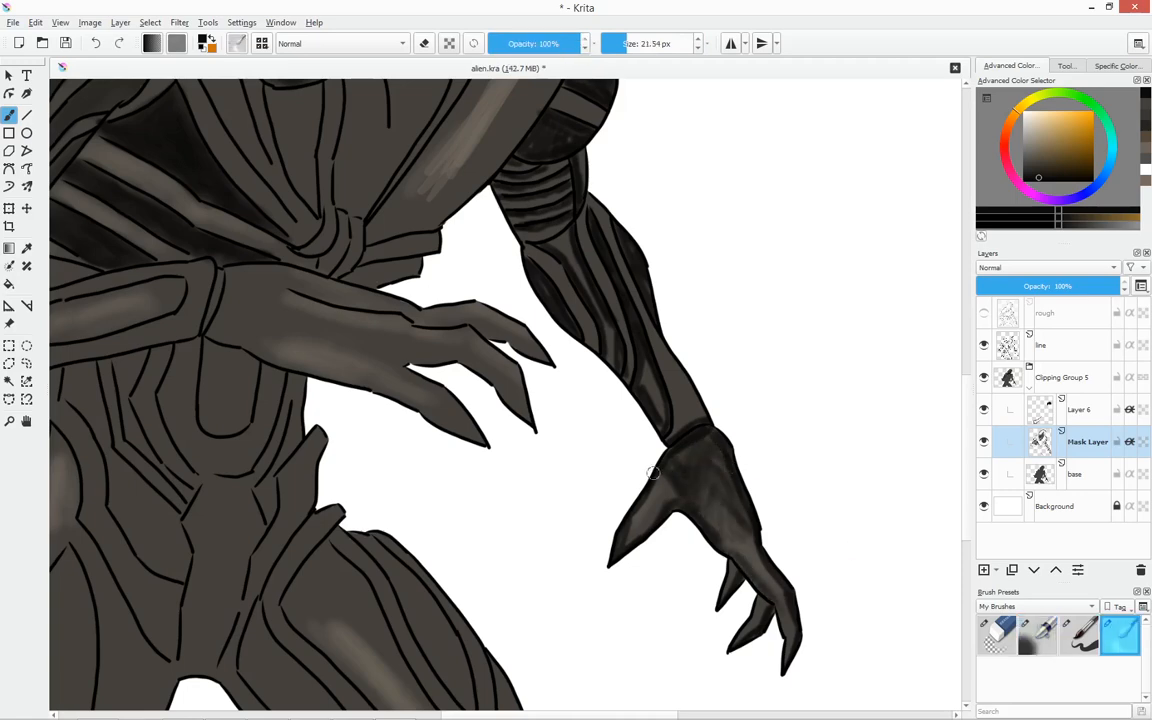
mouse_move(652, 525)
left_mouse_down()
mouse_move(687, 481)
mouse_move(706, 540)
left_mouse_up()
left_click_drag(519, 246, 540, 288)
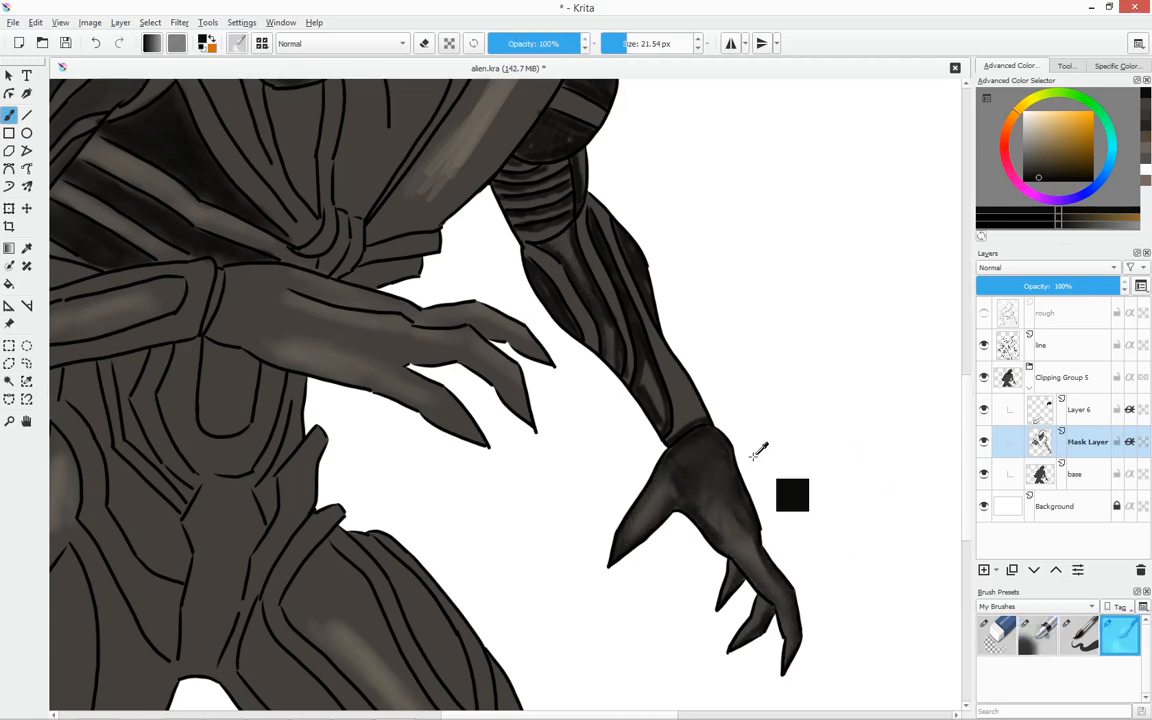
key("ctrl+s")
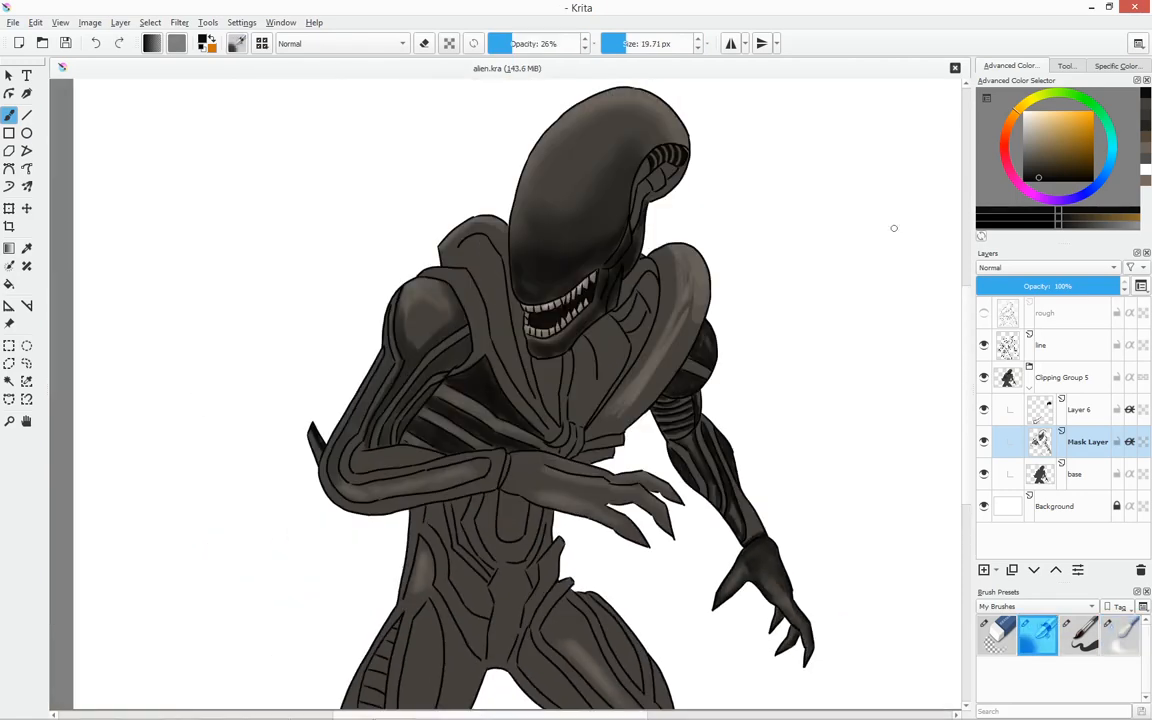
With the soft near-black brush at 60% opacity and 22.71 px, shade the far collar's inner edge, the neck and the central chest.
left_click(543, 43)
key("bracketright")
key("bracketright")
key("bracketright")
mouse_move(686, 250)
left_mouse_down()
mouse_move(668, 286)
mouse_move(668, 335)
mouse_move(593, 410)
left_mouse_up()
left_click_drag(583, 340, 571, 411)
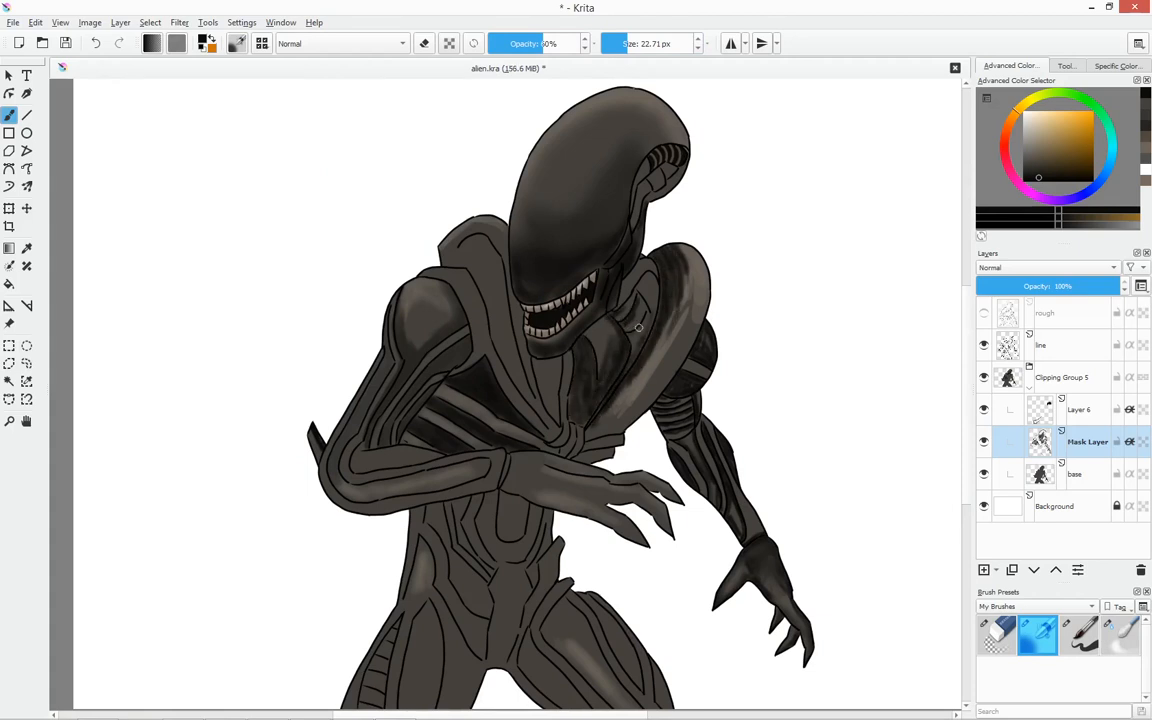
Darken the lower length of the far collar, and blend the collar and chest shading at 69% opacity and 28.54 px.
left_click_drag(664, 330, 612, 408)
key("slash")
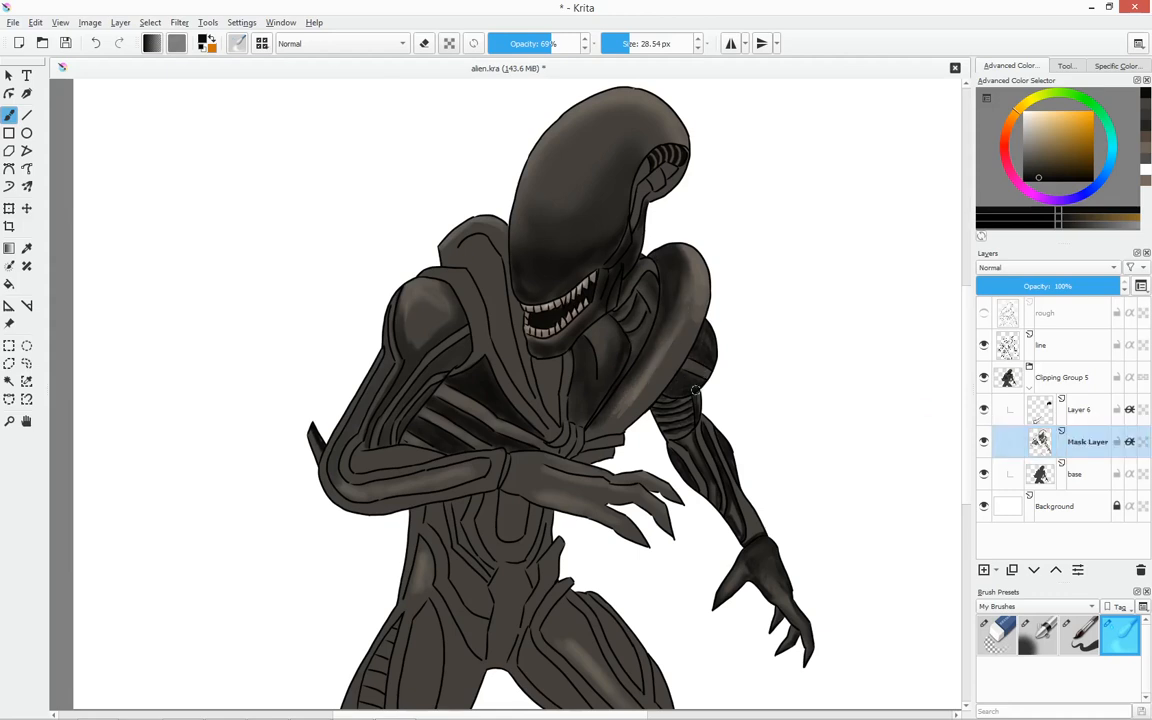
key("slash")
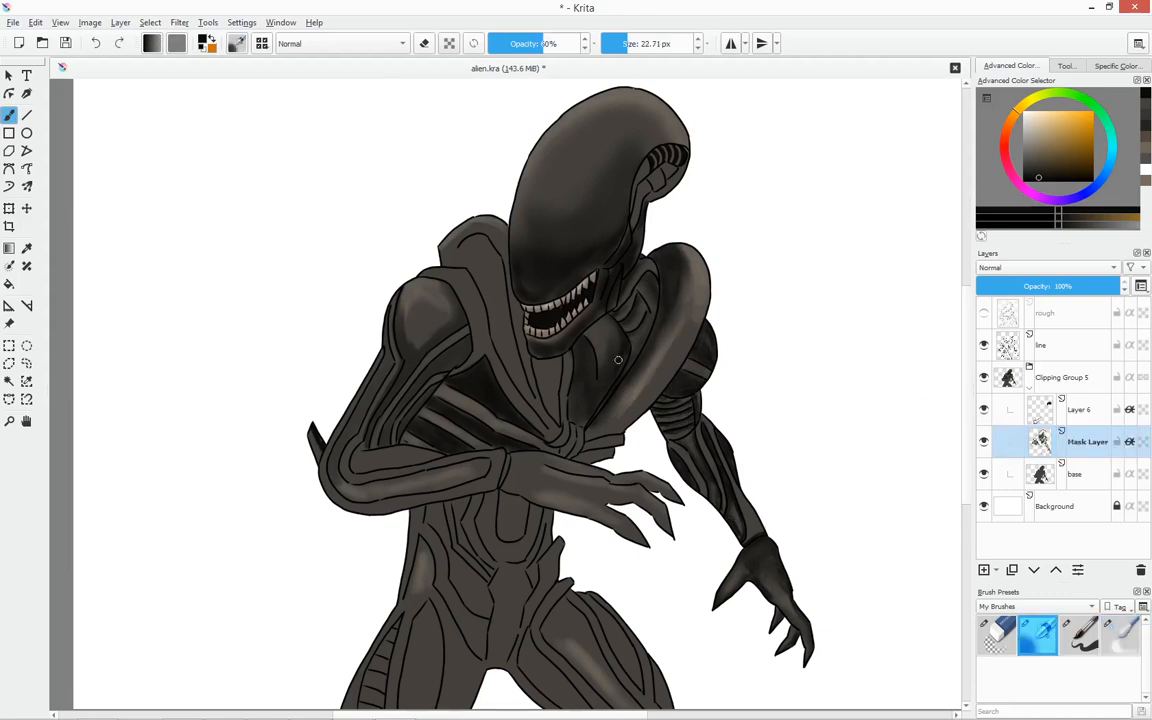
key("slash")
Shade the near collar from the shoulder down to the chest centre with near-black at 60% opacity, and blend it.
key("slash")
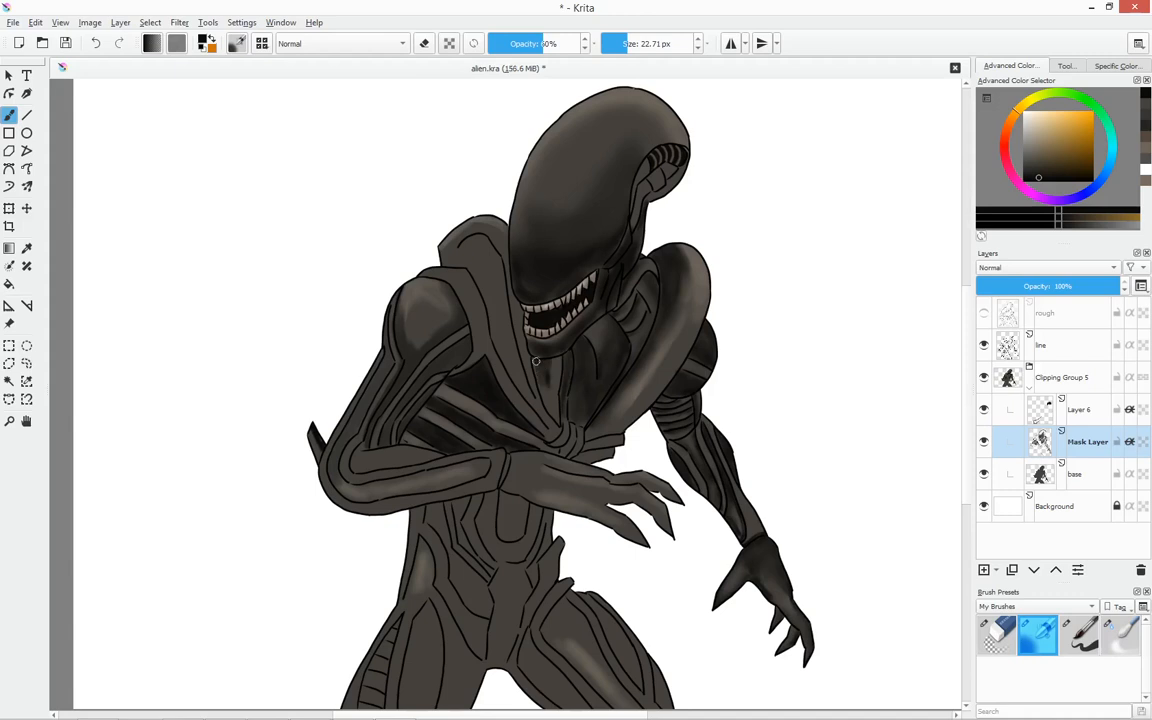
left_click_drag(487, 325, 554, 423)
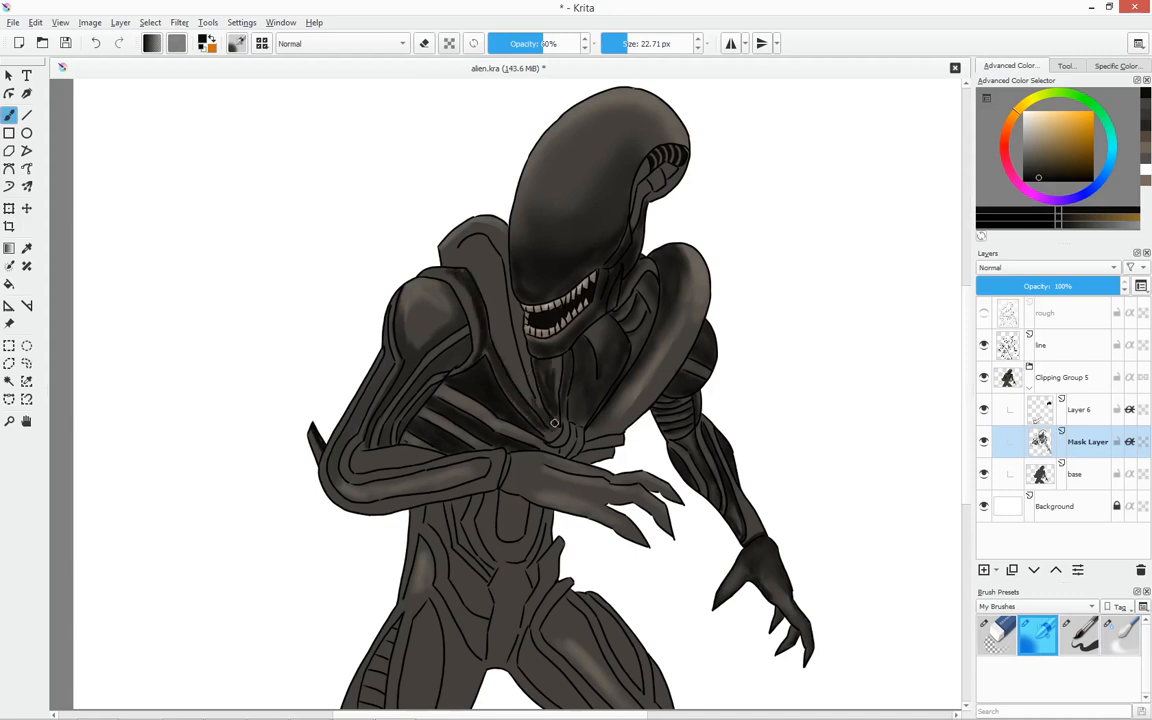
mouse_move(446, 249)
left_mouse_down()
mouse_move(490, 305)
mouse_move(522, 392)
mouse_move(501, 243)
left_mouse_up()
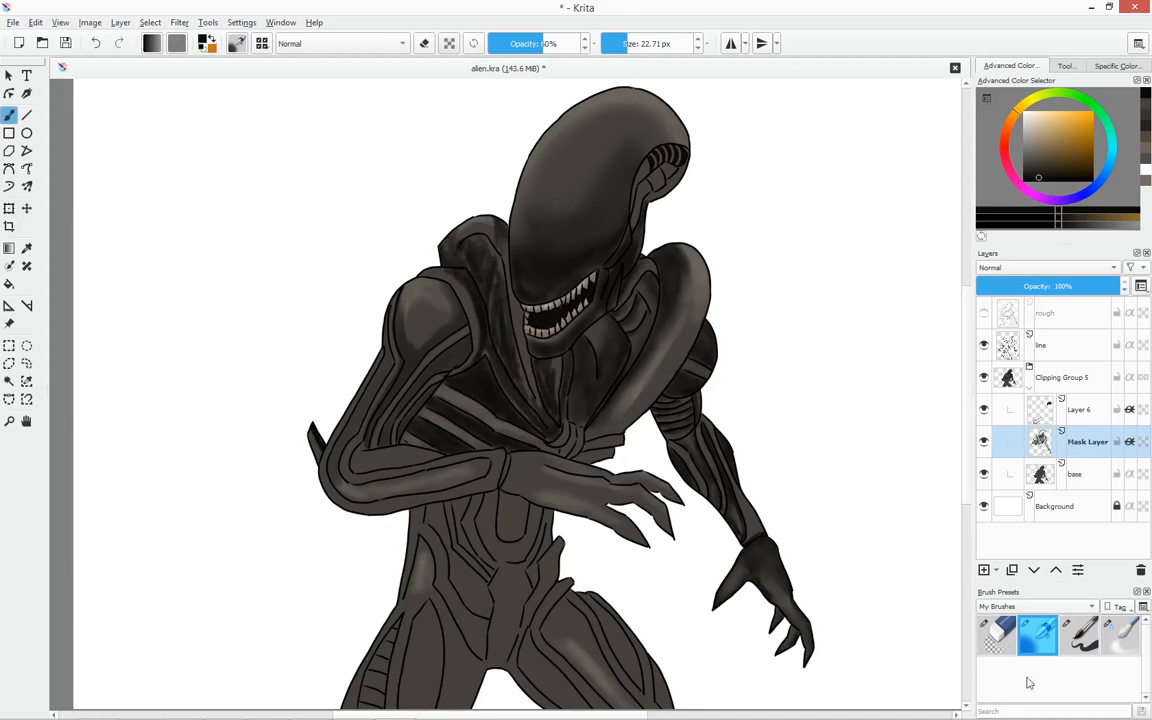
key("slash")
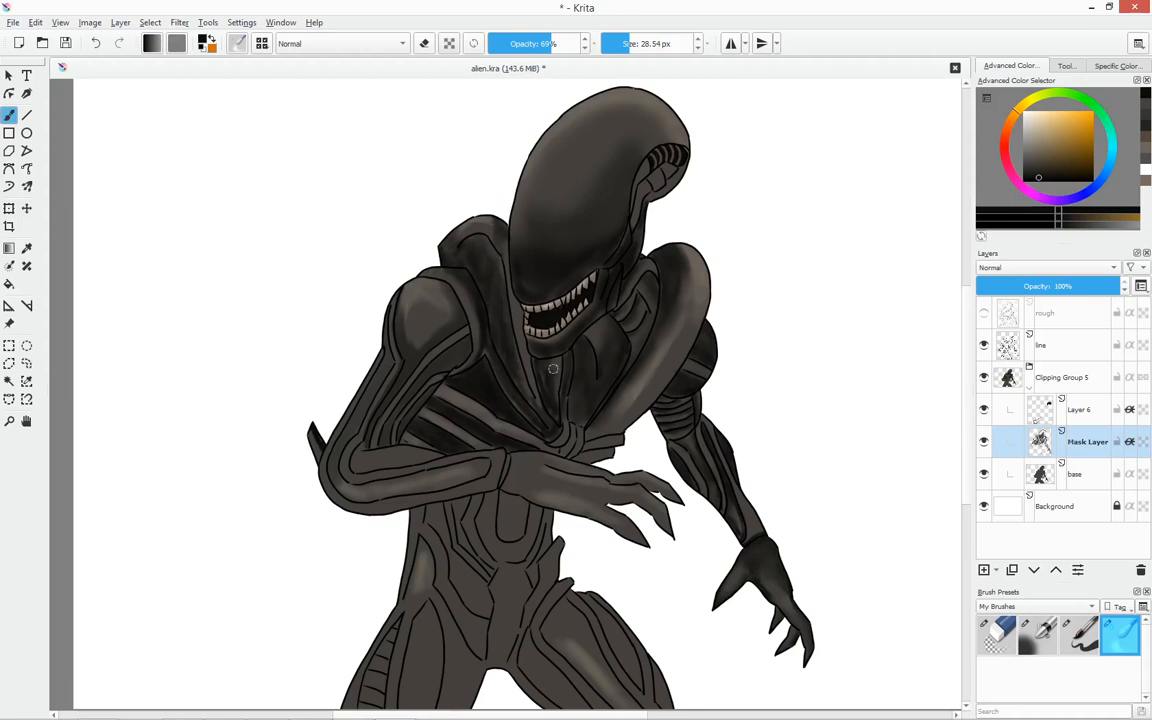
Darken the collar on the drawing's right with near-black at 60% opacity and 17.71 px, blend it with the neck shading, and save.
key("slash")
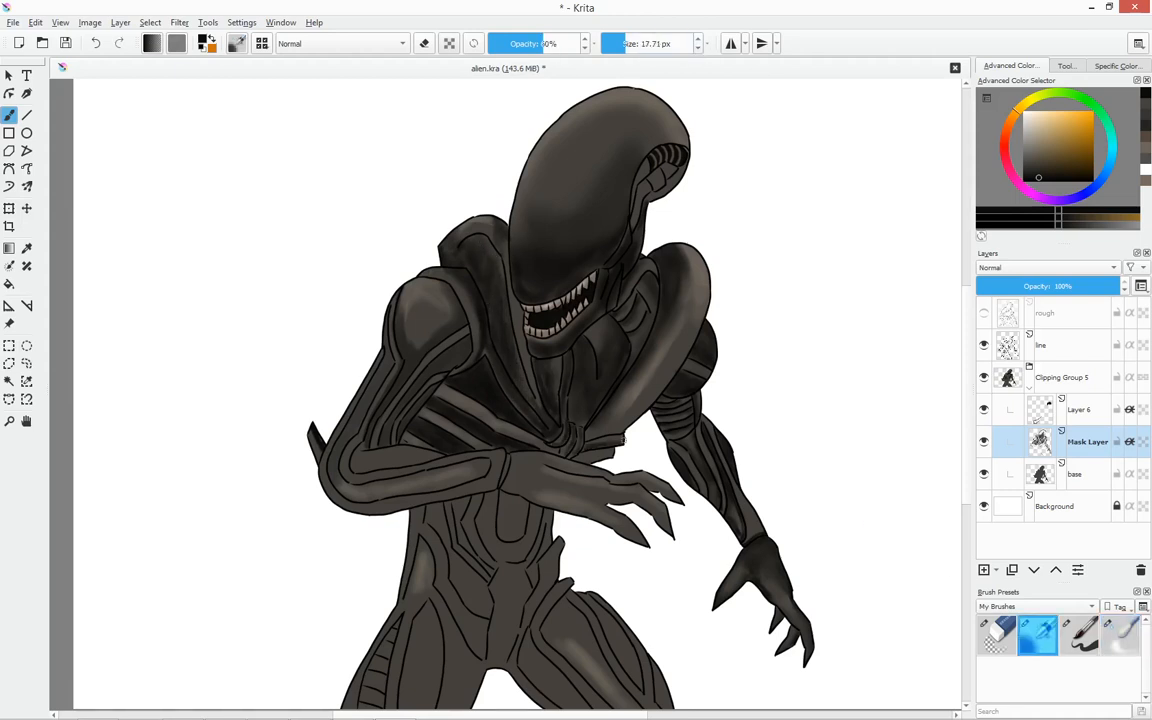
mouse_move(703, 280)
left_mouse_down()
mouse_move(666, 375)
mouse_move(637, 408)
left_mouse_up()
left_click_drag(686, 332, 650, 393)
key("slash")
key("slash")
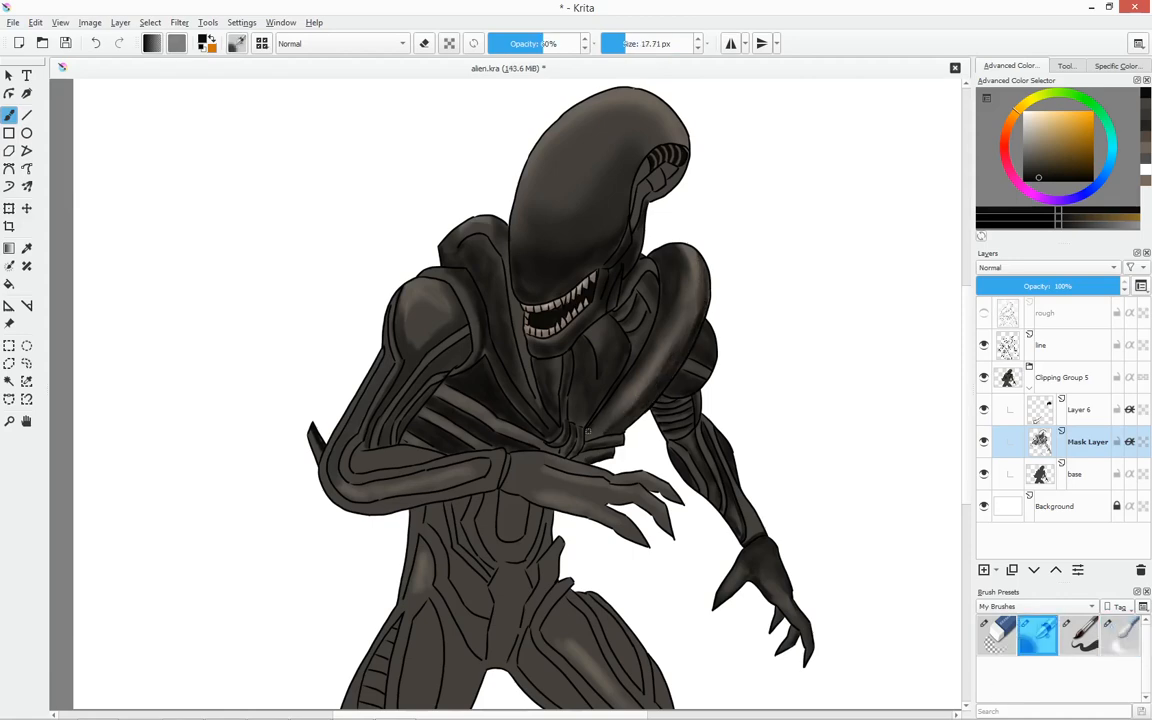
key("slash")
left_click_drag(598, 358, 608, 298)
key("ctrl+s")
Block in near-black shading on the left thigh's panels and ribbed strip and the right thigh's upper panel at 60% opacity and 41.38 px.
scroll(553, 622, "up", 1)
key("slash")
left_click_drag(518, 388, 532, 388, "shift")
mouse_move(405, 530)
left_mouse_down()
mouse_move(399, 622)
mouse_move(417, 578)
mouse_move(420, 640)
left_mouse_up()
mouse_move(586, 518)
left_mouse_down()
mouse_move(566, 535)
mouse_move(592, 529)
mouse_move(580, 570)
left_mouse_up()
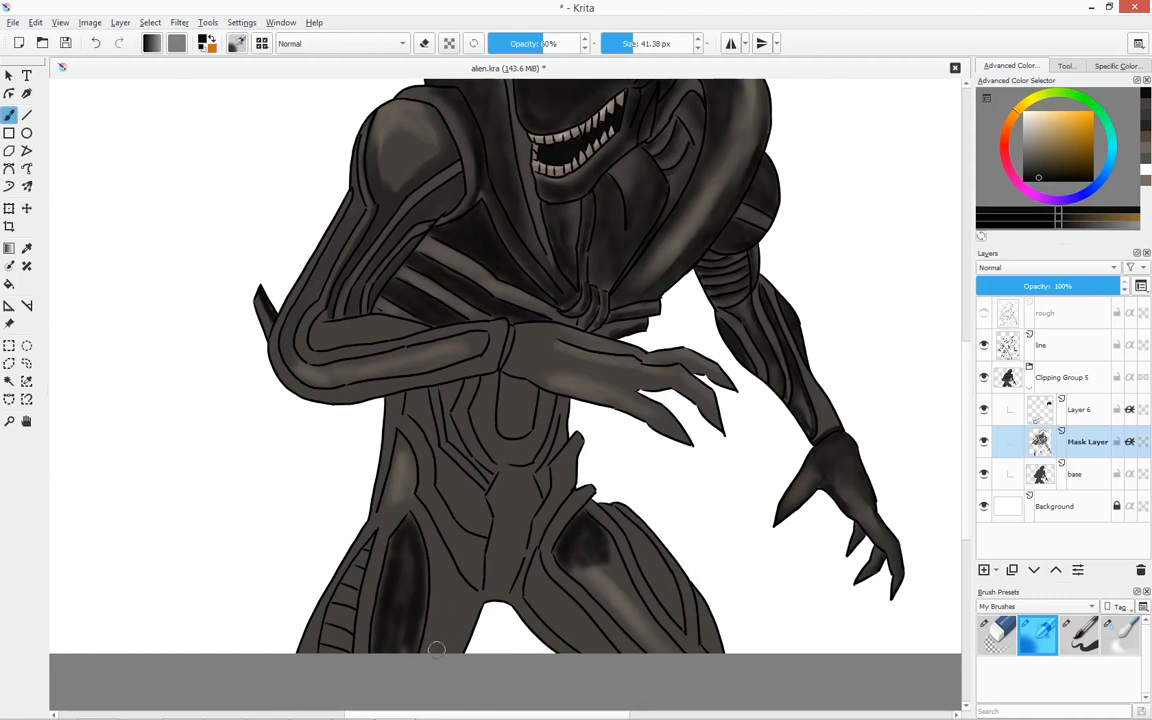
mouse_move(440, 650)
left_mouse_down()
mouse_move(447, 558)
mouse_move(464, 625)
left_mouse_up()
left_click_drag(360, 590, 332, 605)
left_click_drag(366, 546, 331, 628)
Blend the left thigh's shading at 69% opacity and 28.54 px, touching up the dark inner panel.
left_click(1121, 632)
left_click(1031, 647)
mouse_move(410, 540)
left_mouse_down()
mouse_move(424, 630)
mouse_move(379, 636)
left_mouse_up()
key("/")
key("/")
Darken the right thigh's central panel, outer panel and inner strip with near-black, and blend them at 69% opacity and 28.54 px.
mouse_move(590, 494)
left_mouse_down()
mouse_move(555, 553)
mouse_move(648, 615)
mouse_move(672, 648)
left_mouse_up()
mouse_move(620, 610)
left_mouse_down()
mouse_move(577, 579)
mouse_move(660, 646)
left_mouse_up()
left_click_drag(609, 508, 682, 628)
left_click_drag(638, 532, 672, 600)
left_click_drag(598, 584, 556, 535)
left_click_drag(630, 540, 648, 587)
key("/")
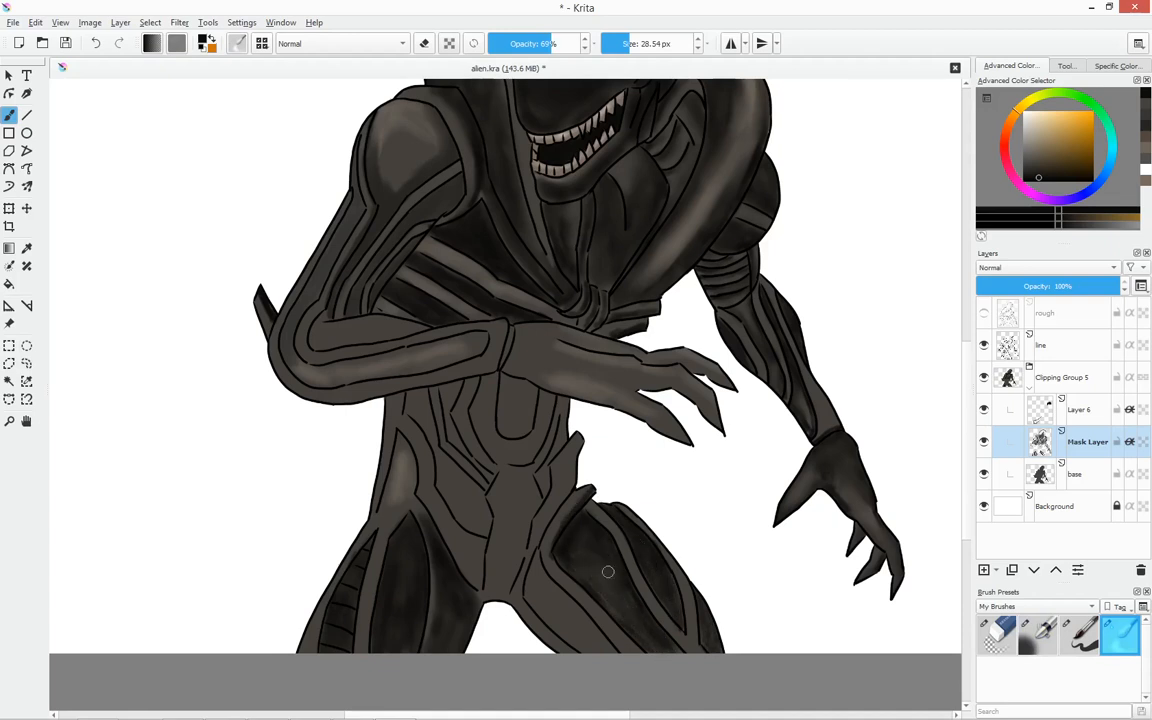
key("/")
mouse_move(533, 581)
left_mouse_down()
mouse_move(585, 648)
mouse_move(535, 560)
mouse_move(605, 648)
left_mouse_up()
key("/")
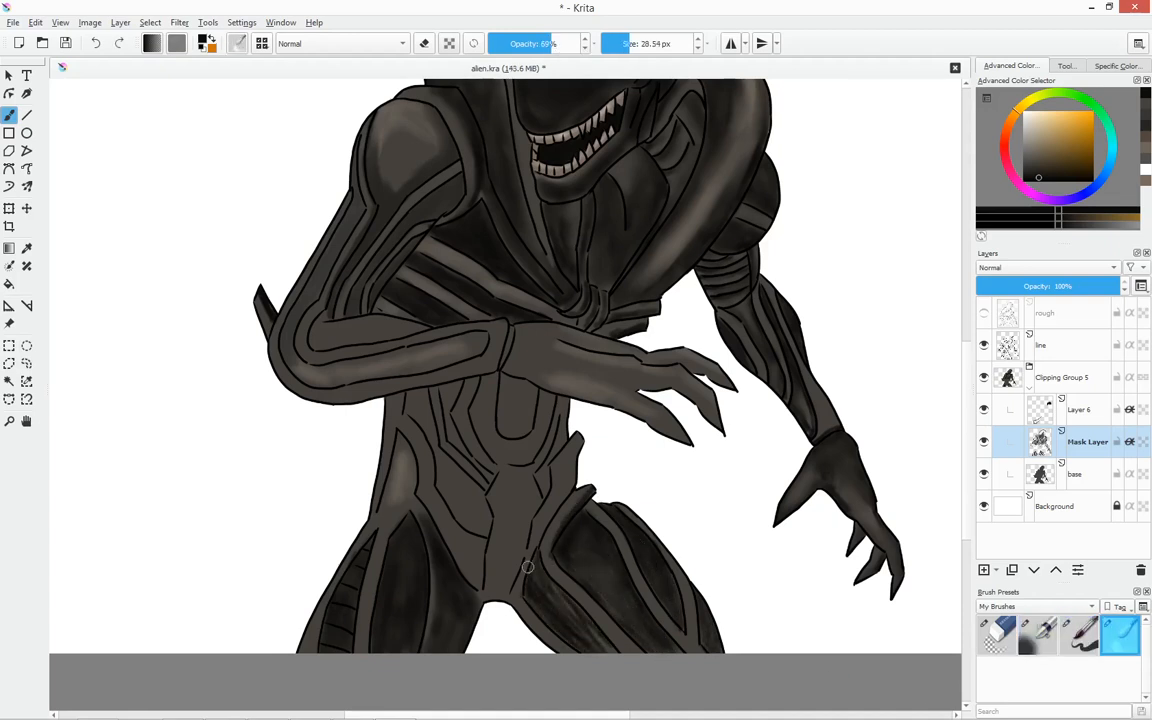
Shade the abdomen panels at 15.28 px and the pelvis plate at 19.28 px with near-black at 60% opacity.
key("/")
mouse_move(524, 384)
left_mouse_down()
mouse_move(507, 430)
mouse_move(510, 396)
mouse_move(520, 430)
left_mouse_up()
left_click_drag(445, 385, 486, 474)
mouse_move(545, 395)
left_mouse_down()
mouse_move(568, 474)
mouse_move(518, 594)
mouse_move(560, 648)
left_mouse_up()
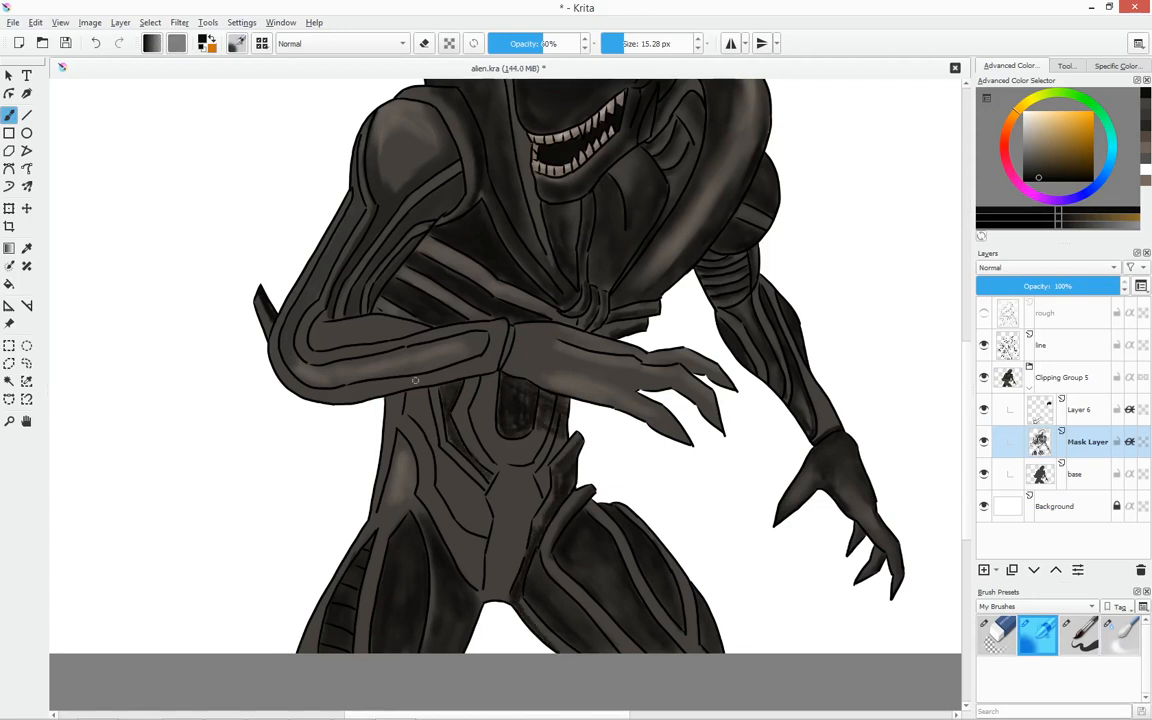
left_click_drag(402, 435, 414, 494)
left_click_drag(497, 592, 521, 548)
left_click_drag(509, 472, 535, 507)
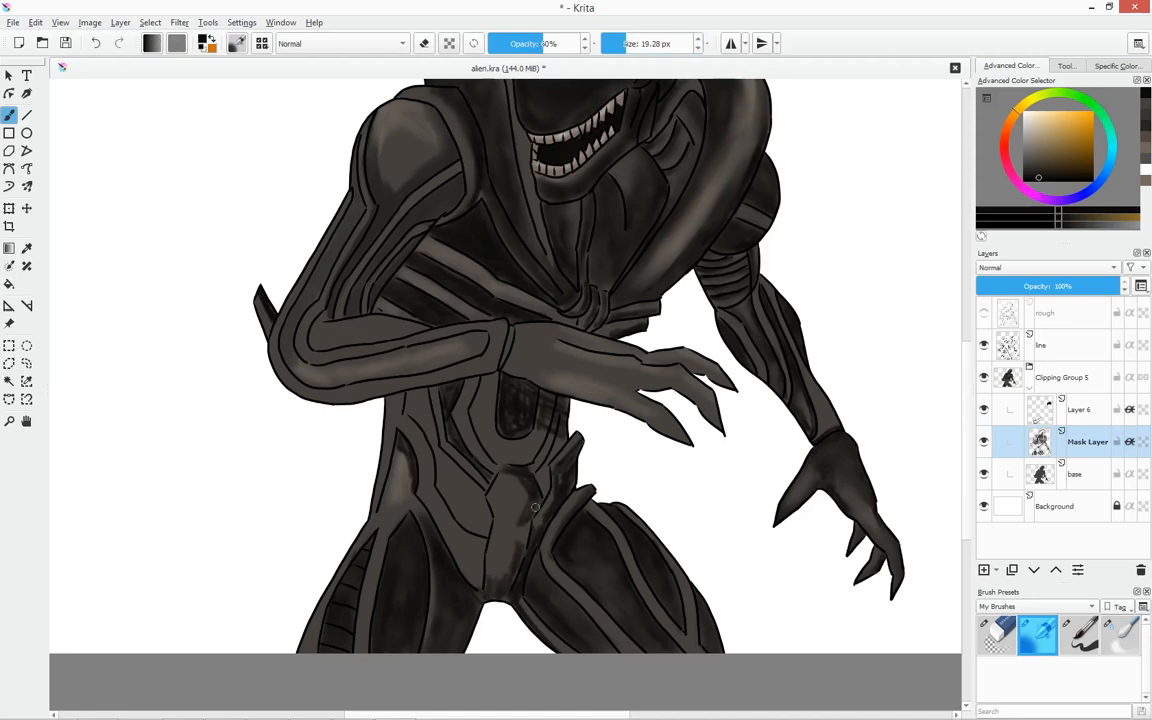
Shade the grooves along the waist, abdomen side and groin with the 19.28 px soft brush, lowering its opacity from 60% to 41%.
left_click_drag(442, 492, 466, 520)
left_click_drag(398, 414, 429, 478)
left_click_drag(404, 436, 437, 480)
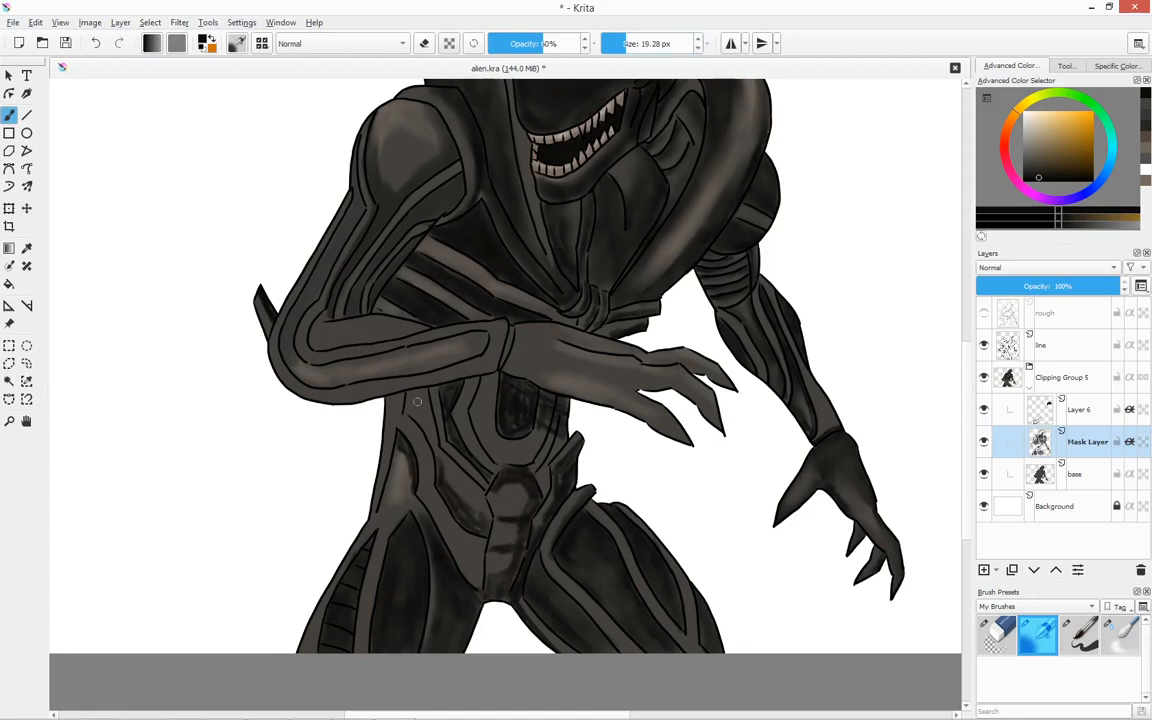
left_click_drag(390, 398, 434, 449)
mouse_move(470, 398)
left_mouse_down()
mouse_move(478, 455)
mouse_move(508, 455)
mouse_move(492, 500)
left_mouse_up()
key("i")
key("i")
left_click_drag(467, 545, 488, 590)
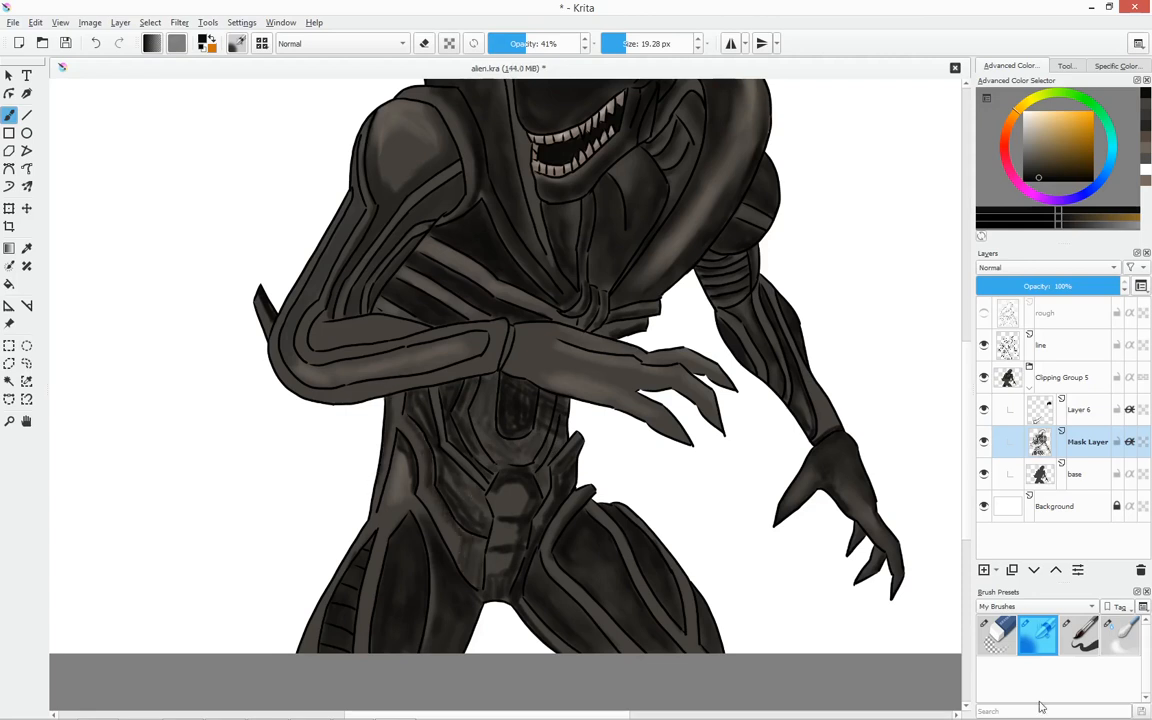
Blend the pelvis, abdomen and hip shading at 69% opacity and 39.54 px.
left_click(1120, 635)
left_click_drag(530, 521, 507, 484)
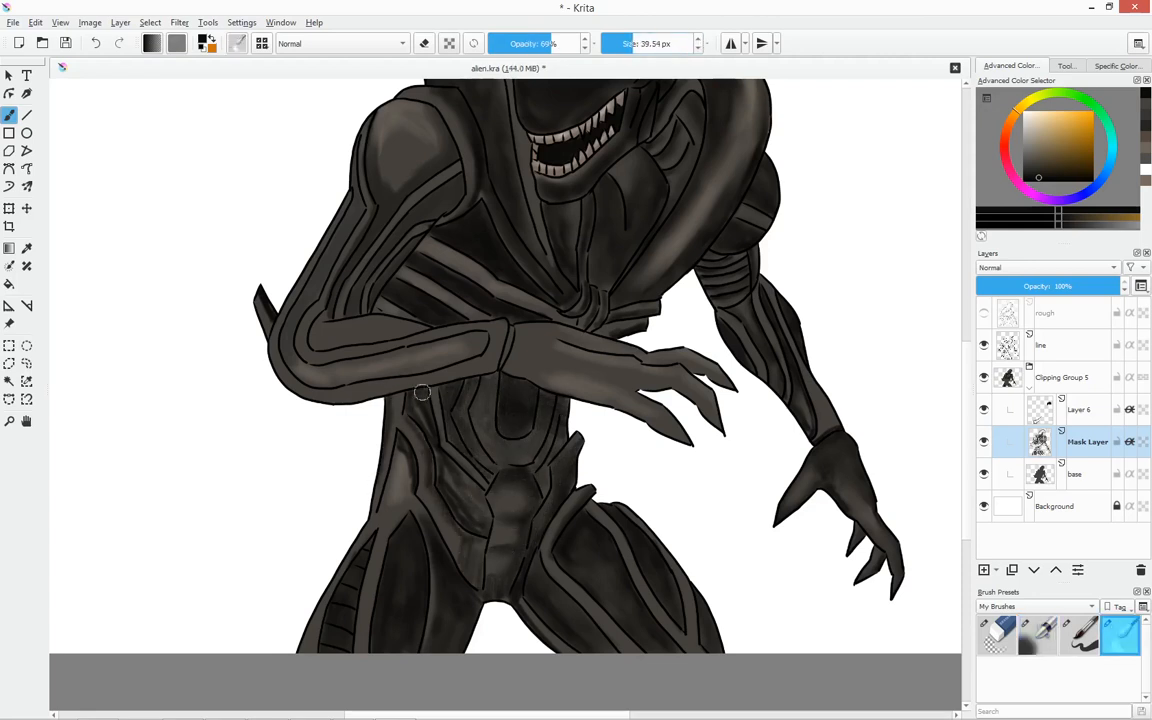
left_click_drag(429, 398, 474, 558)
left_click_drag(398, 429, 388, 487)
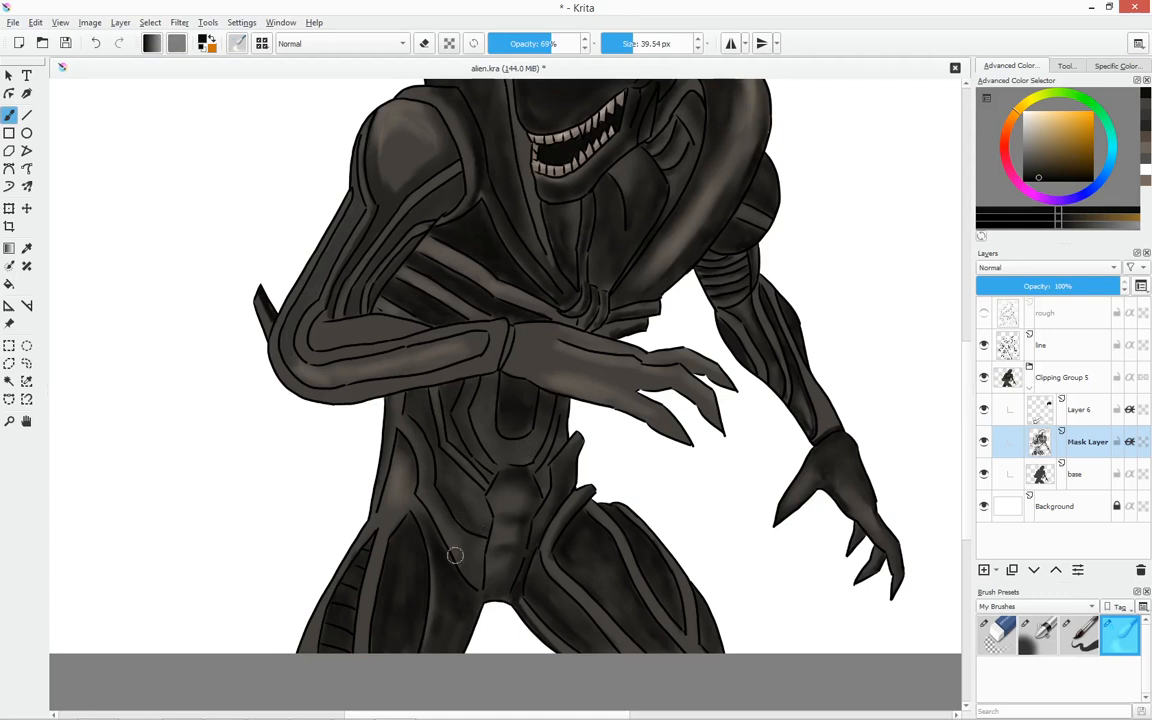
Shade the bent arm and its hand with near-black at 56% opacity and 19.28 px, and blend them at 69% opacity and 39.54 px.
left_click(1045, 645)
mouse_move(285, 310)
left_mouse_down()
mouse_move(378, 290)
mouse_move(356, 295)
left_mouse_up()
left_click_drag(381, 163, 286, 330)
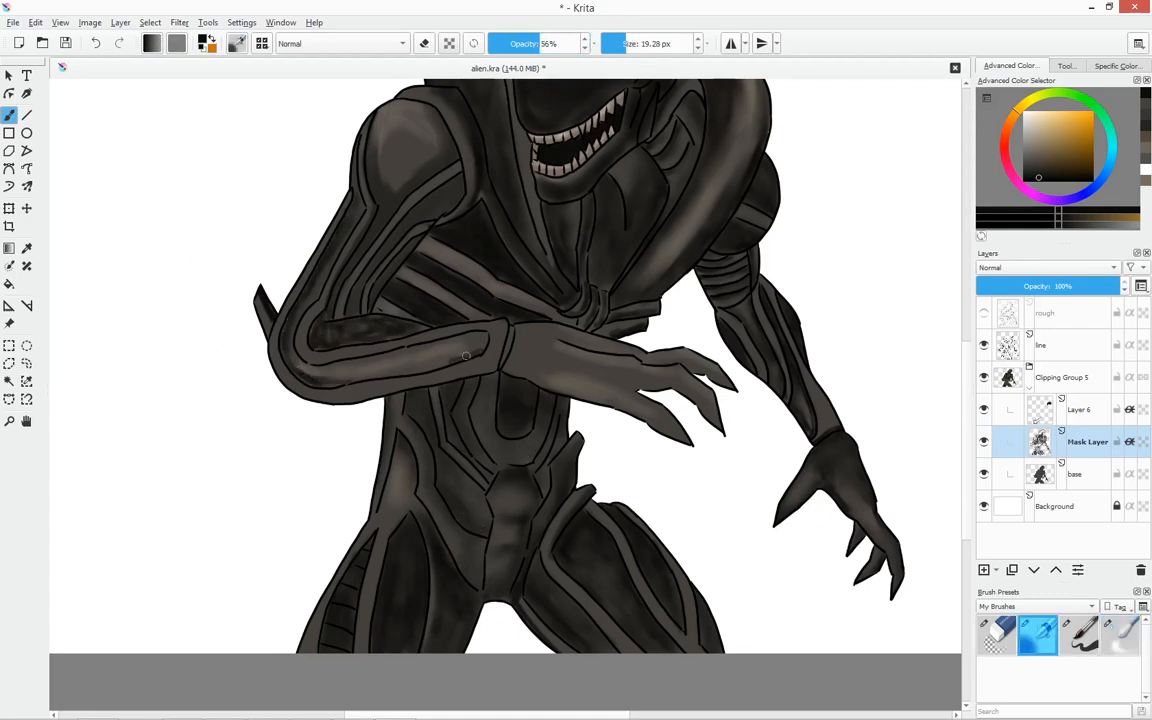
mouse_move(466, 356)
left_mouse_down()
mouse_move(320, 379)
mouse_move(476, 369)
mouse_move(322, 392)
left_mouse_up()
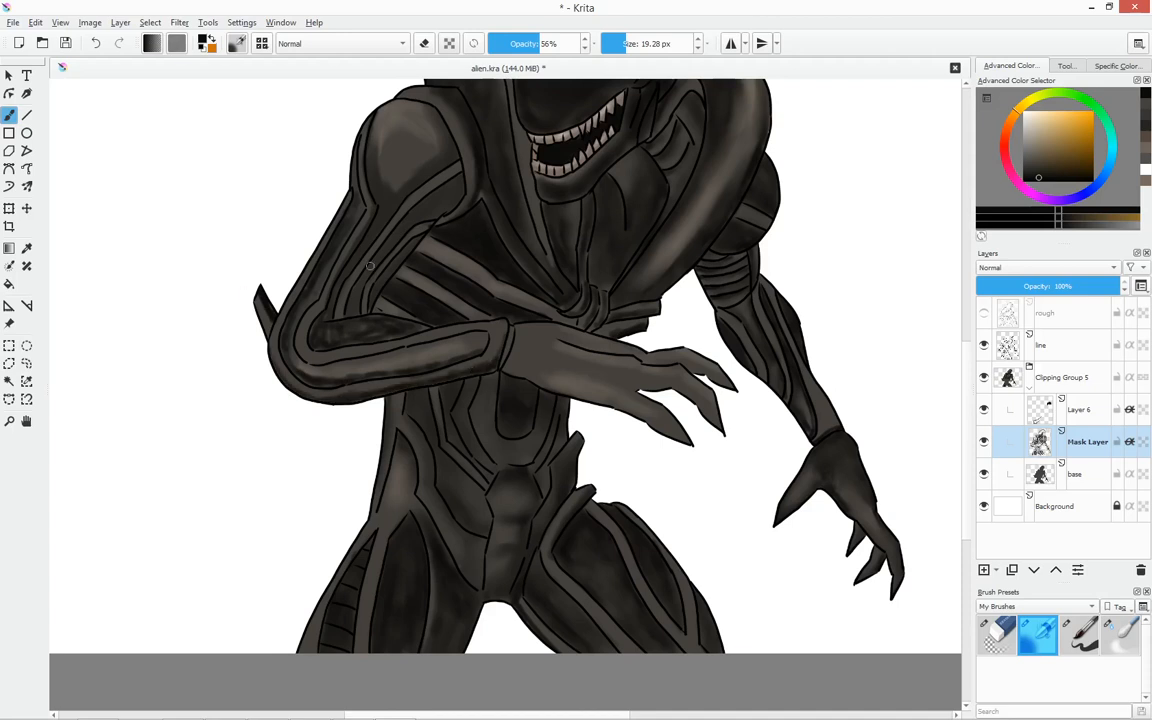
left_click_drag(471, 321, 295, 347)
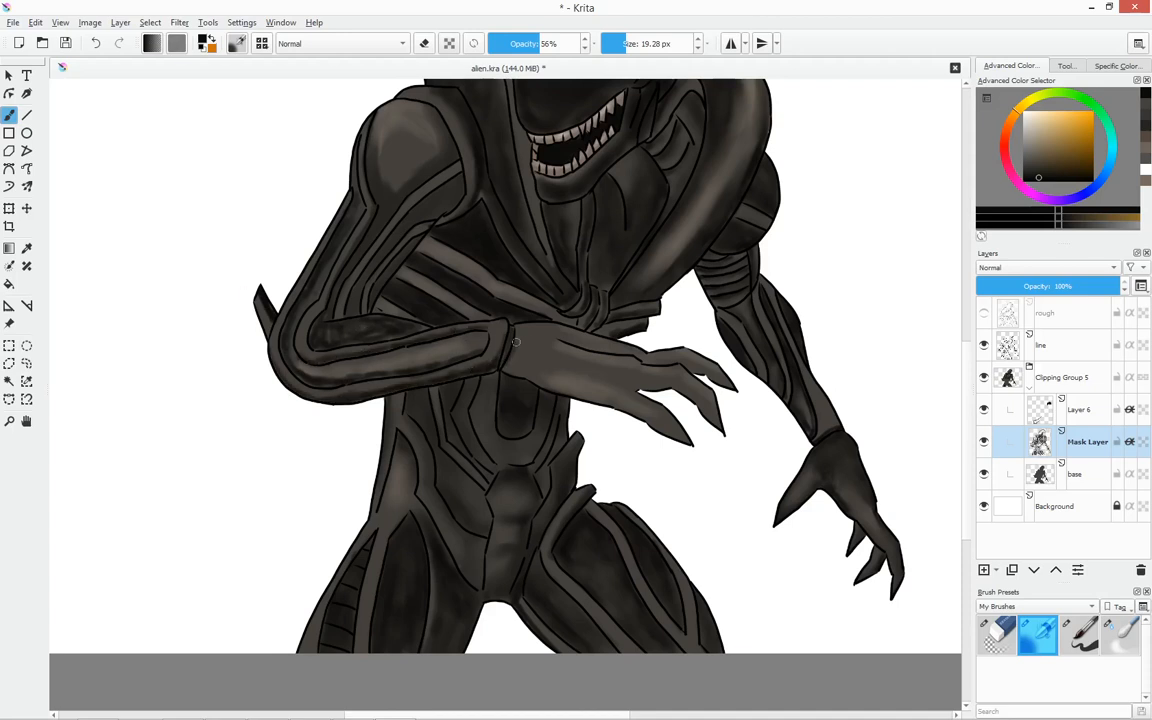
mouse_move(679, 383)
left_mouse_down()
mouse_move(612, 318)
mouse_move(600, 385)
mouse_move(480, 340)
mouse_move(519, 327)
mouse_move(500, 320)
mouse_move(618, 374)
mouse_move(545, 330)
left_mouse_up()
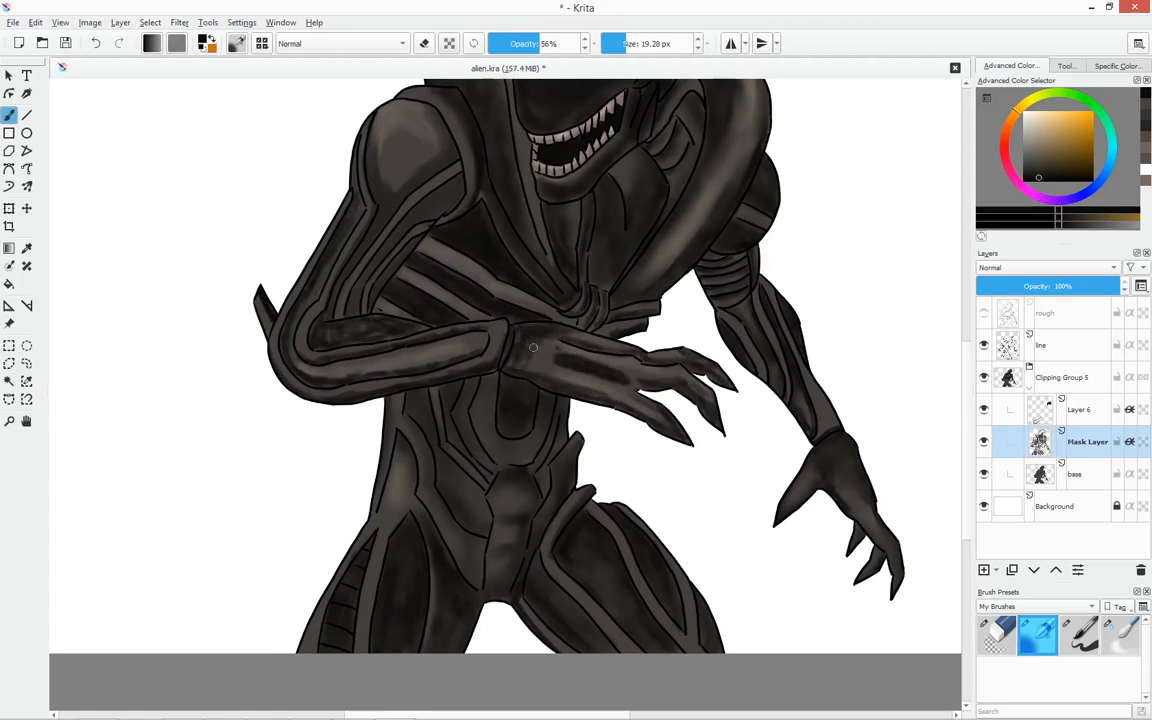
key("slash")
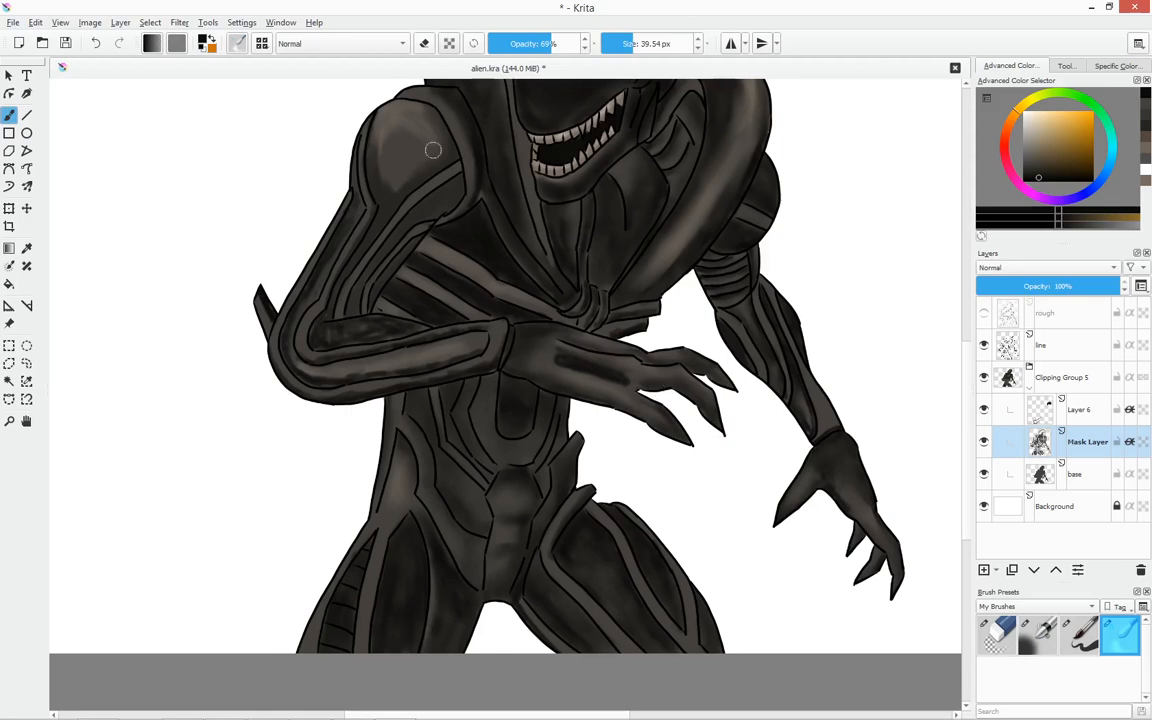
left_click_drag(298, 365, 358, 373)
Darken the underside at the back of the head with the soft brush, and blend it at 69% opacity and 30.54 px.
left_click_drag(785, 326, 750, 583)
scroll(656, 240, "up", 2)
key("slash")
mouse_move(630, 290)
left_mouse_down()
mouse_move(623, 266)
mouse_move(705, 218)
mouse_move(670, 262)
left_mouse_up()
left_click(1119, 635)
left_click(1048, 637)
key("slash")
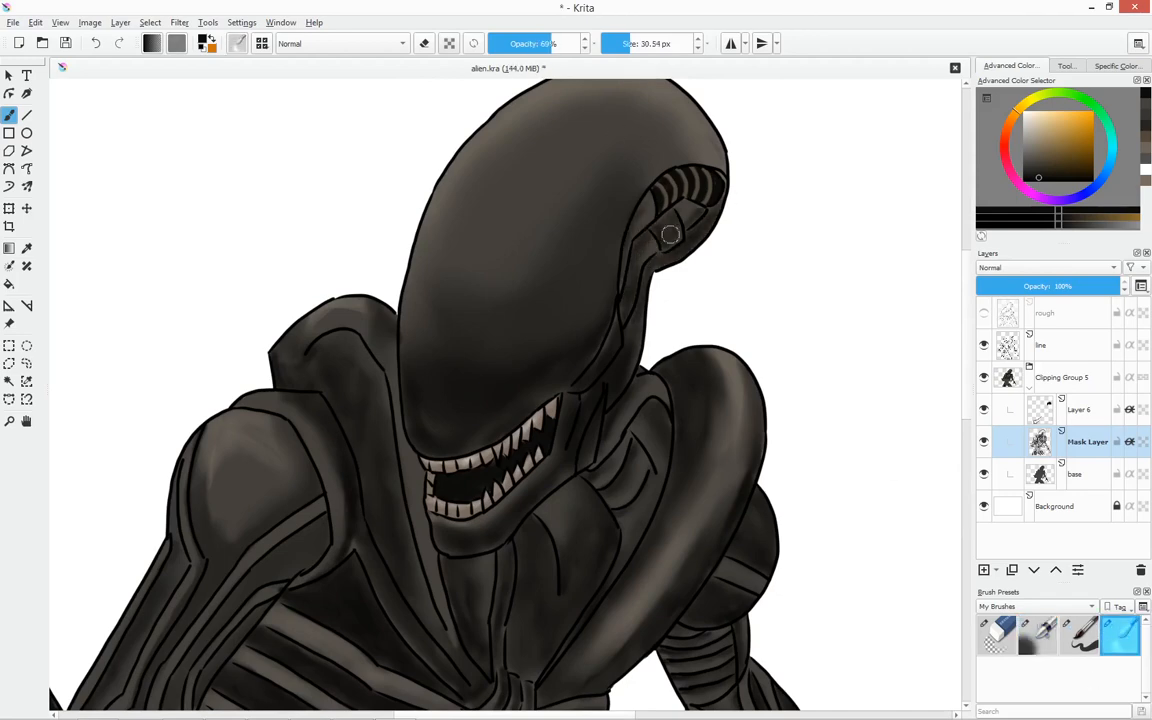
Shade the edges of the right thigh's tube-like bands with near-black at 43% opacity and 14.28 px.
scroll(689, 430, "down", 1)
left_click_drag(689, 430, 731, 212)
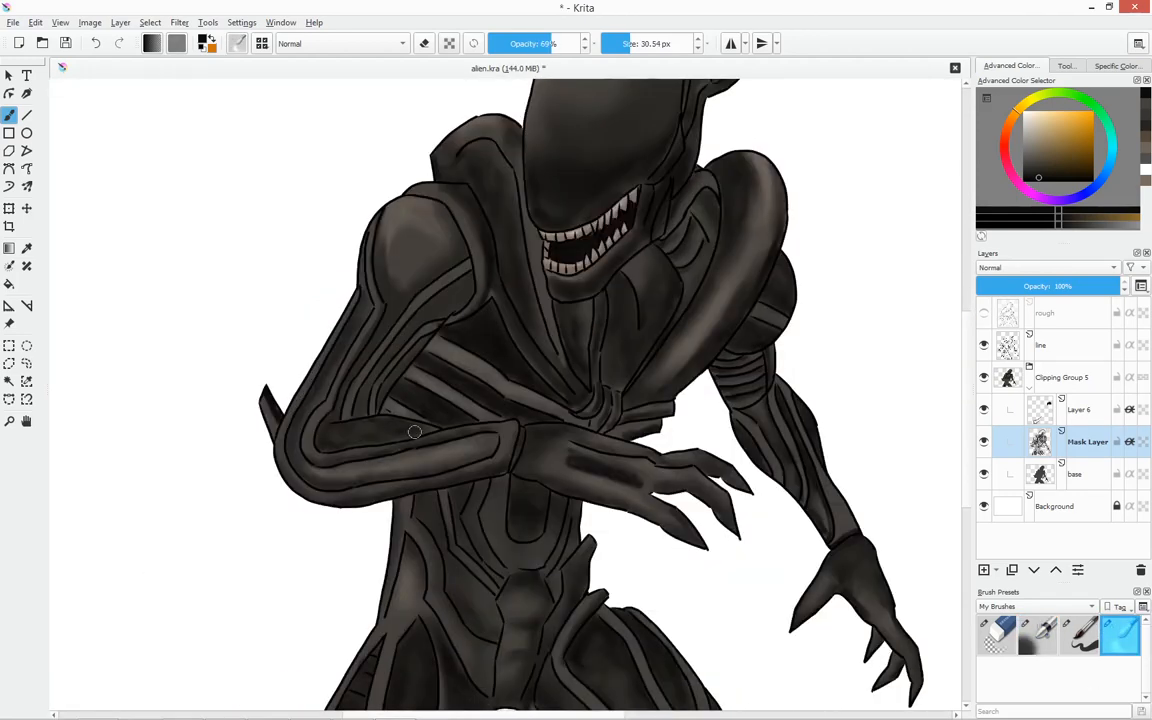
scroll(795, 465, "down", 1)
left_click_drag(730, 424, 658, 452)
scroll(618, 514, "up", 2)
left_click_drag(618, 514, 692, 316)
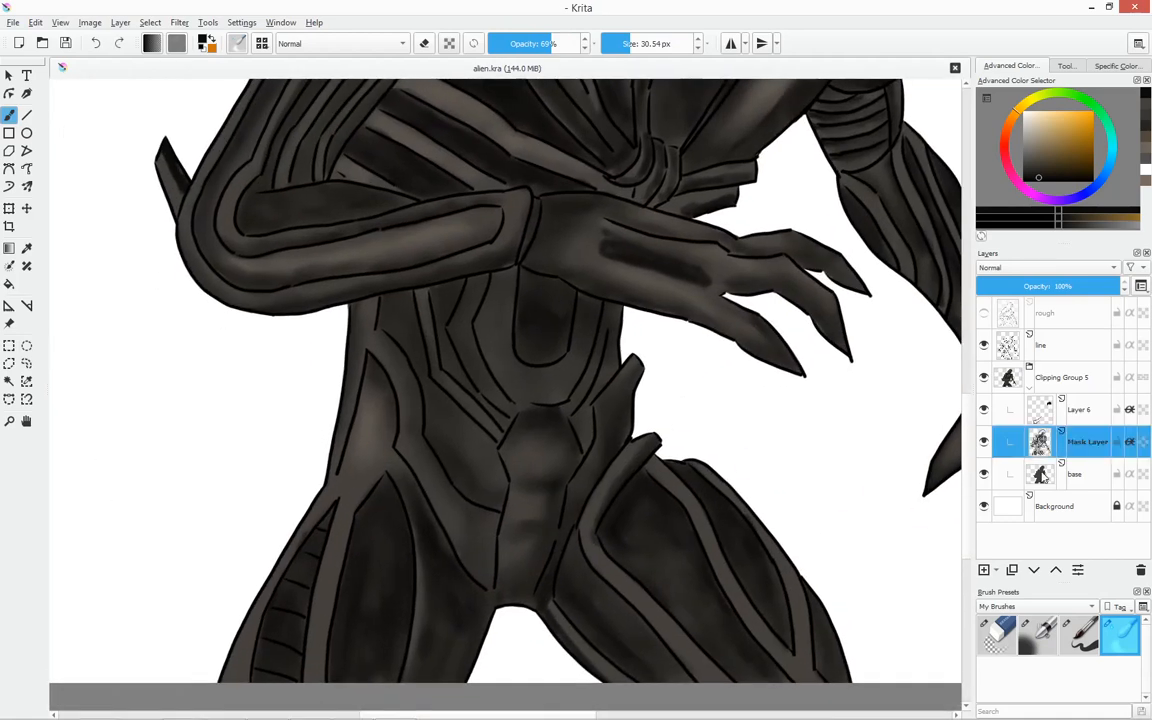
key("slash")
key("bracketleft")
mouse_move(612, 509)
left_mouse_down()
mouse_move(581, 522)
mouse_move(710, 680)
left_mouse_up()
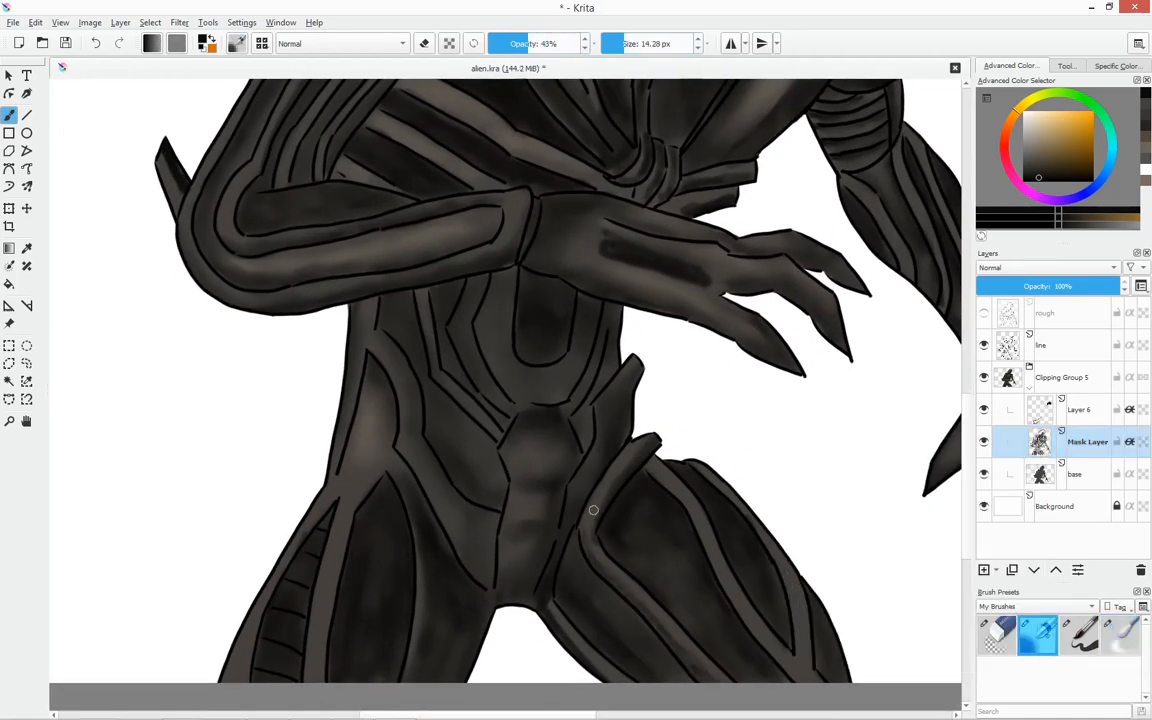
left_click_drag(657, 463, 774, 648)
mouse_move(778, 545)
left_mouse_down()
mouse_move(800, 609)
mouse_move(800, 667)
left_mouse_up()
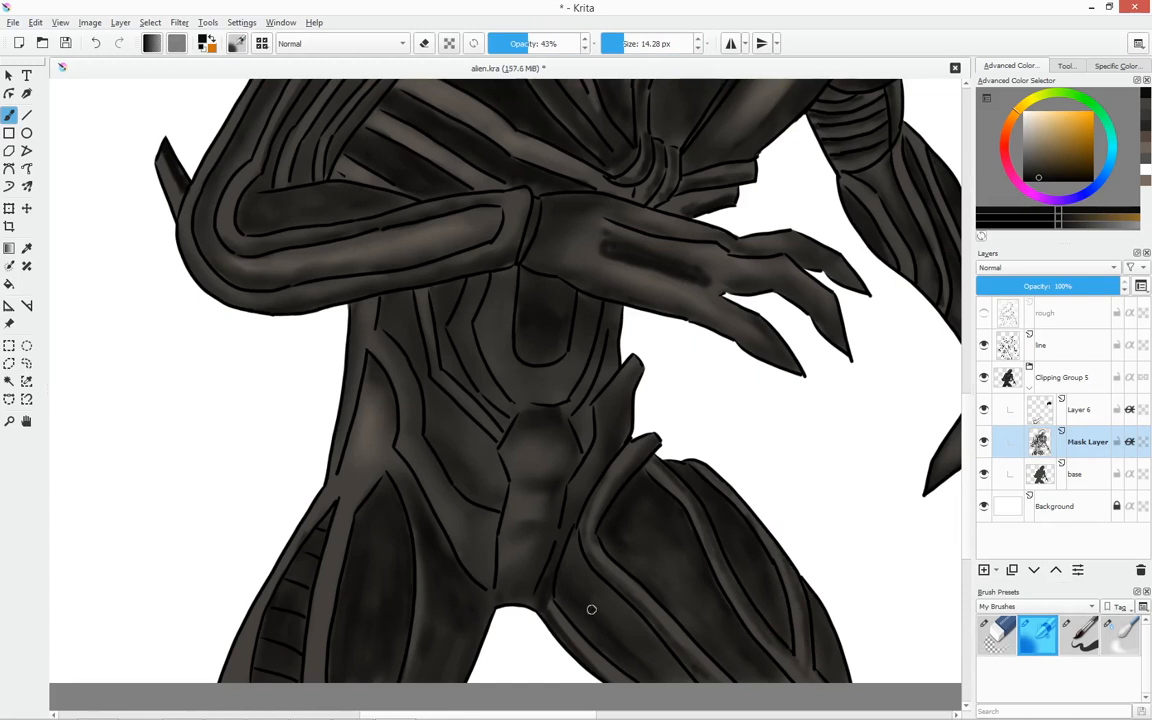
left_click_drag(555, 612, 610, 678)
Shade the left hip, waist and upper thigh bands with near-black at 43% opacity and 14.28 px, and blend them at 69% opacity.
mouse_move(346, 520)
left_mouse_down()
mouse_move(322, 680)
mouse_move(386, 474)
left_mouse_up()
left_click_drag(372, 372, 395, 425)
left_click_drag(378, 337, 421, 430)
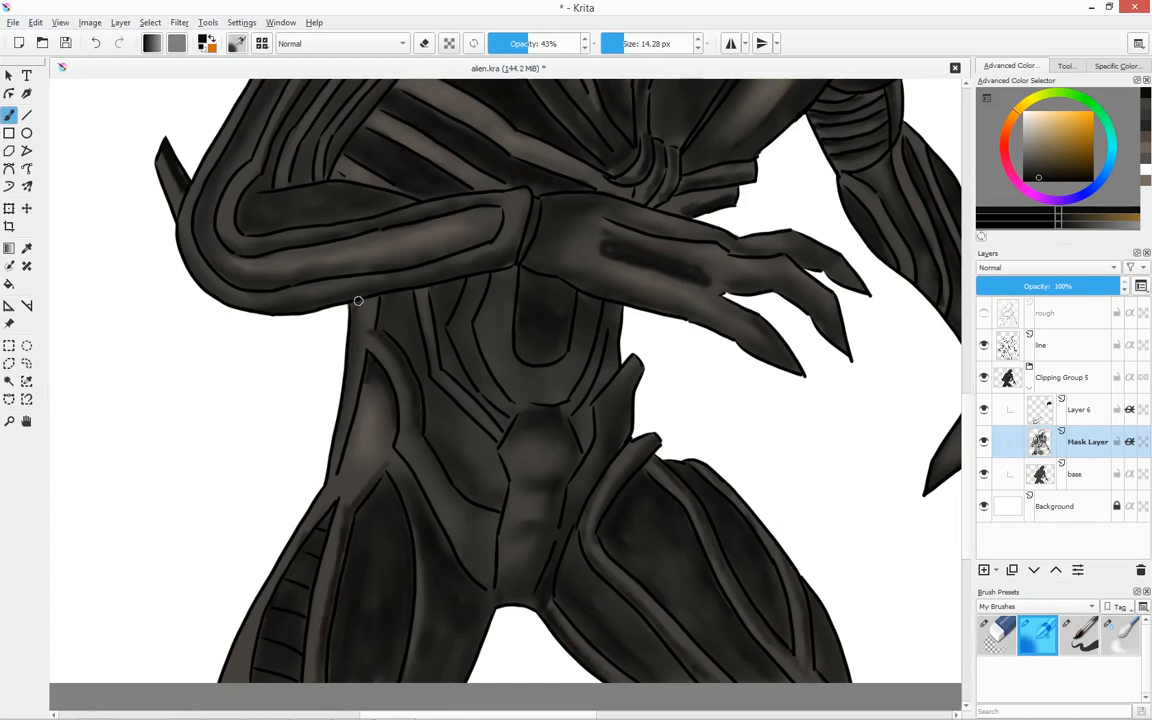
left_click_drag(361, 303, 362, 338)
mouse_move(450, 488)
left_mouse_down()
mouse_move(495, 518)
mouse_move(437, 517)
left_mouse_up()
key("slash")
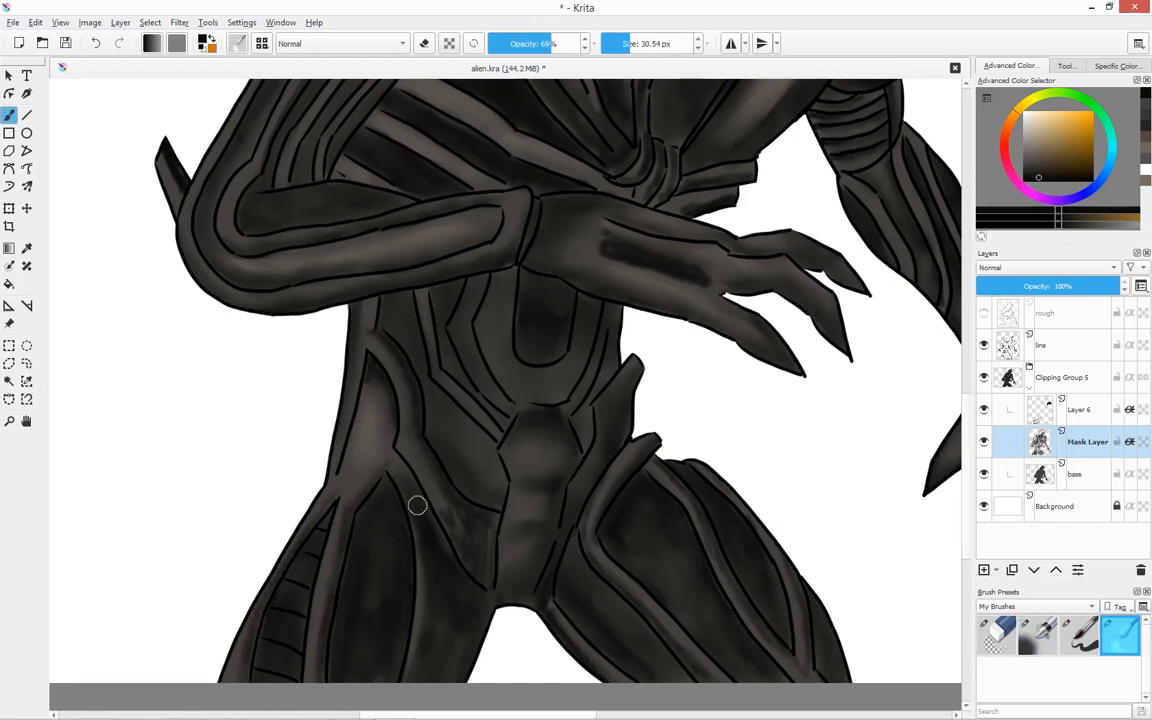
Deepen the abdomen grooves and the hip recesses beside the pelvis plate with near-black at 53% opacity and 14.28 px.
key("slash")
mouse_move(463, 286)
left_mouse_down()
mouse_move(447, 330)
mouse_move(508, 428)
left_mouse_up()
key("o")
mouse_move(585, 408)
left_mouse_down()
mouse_move(581, 455)
mouse_move(618, 356)
left_mouse_up()
left_click_drag(496, 448, 503, 503)
left_click_drag(434, 438, 497, 505)
left_click_drag(432, 385, 456, 468)
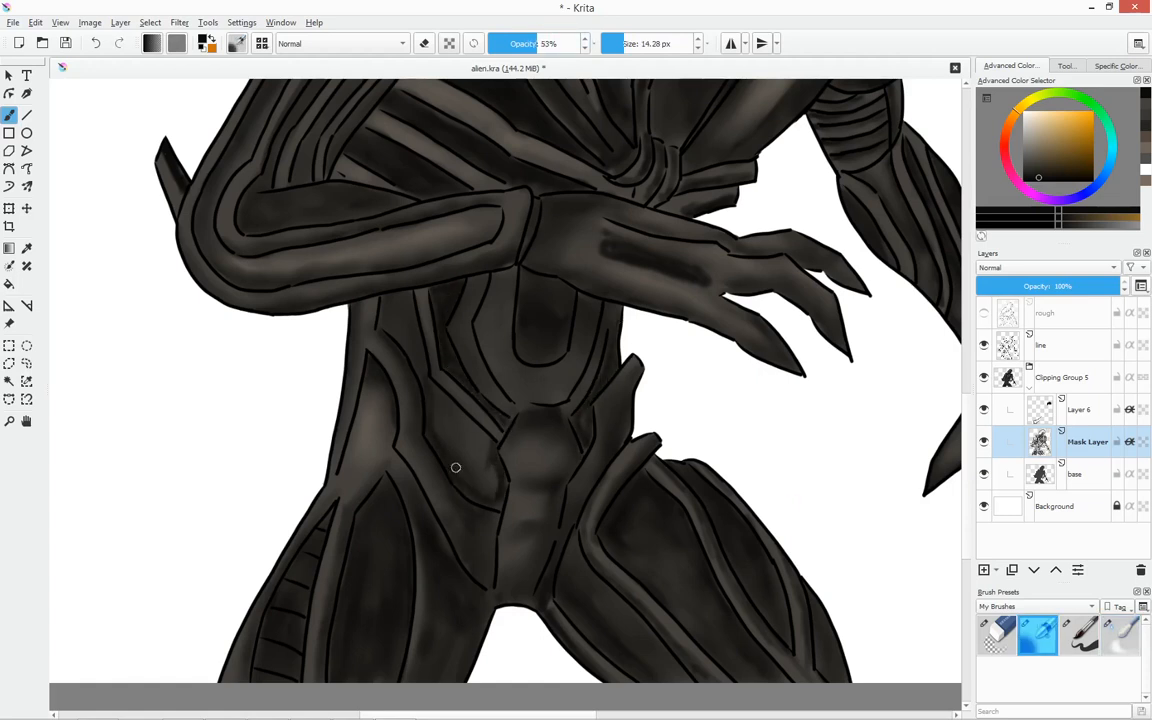
left_click_drag(390, 452, 420, 498)
Add dark bands across the pelvis plate, and blend them with the blender at 59% opacity.
left_click_drag(555, 530, 514, 533)
left_click_drag(524, 481, 548, 520)
left_click_drag(501, 581, 522, 598)
key("slash")
key("i")
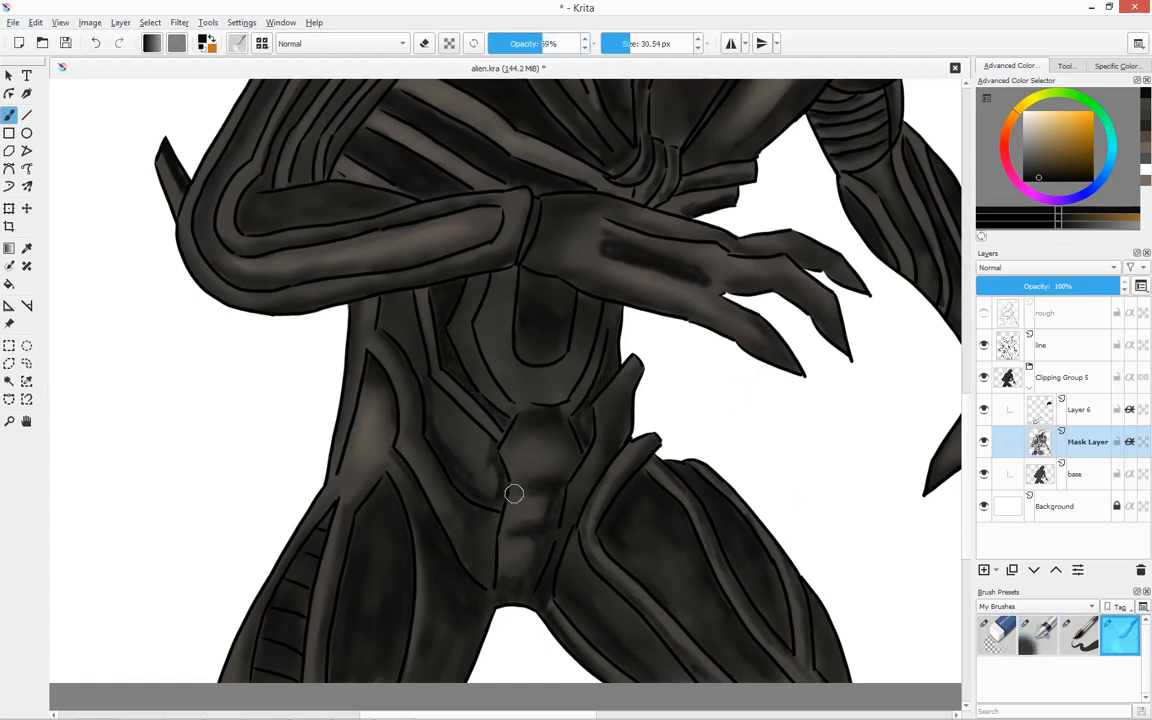
On Layer 6, sample white from the background and paint a faint highlight along the right thigh's central panel with the low-opacity soft brush.
left_click(991, 414)
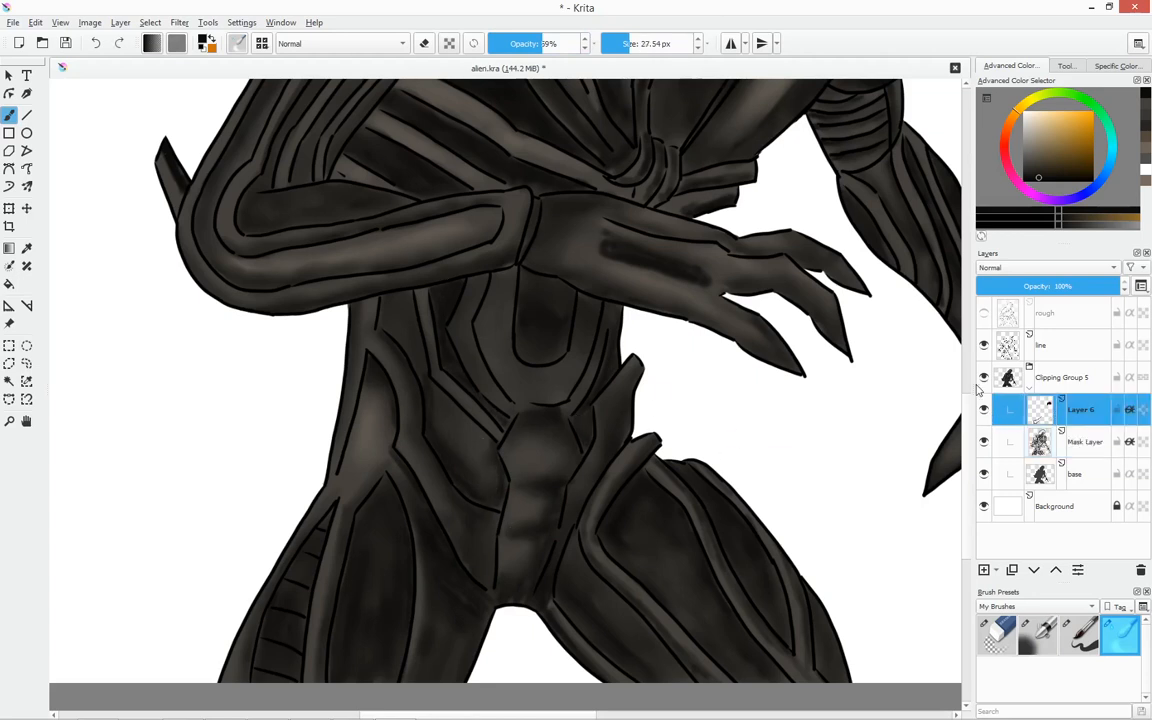
left_click(880, 368, "ctrl")
left_click(495, 43)
key("slash")
mouse_move(670, 582)
left_mouse_down()
mouse_move(716, 626)
mouse_move(686, 596)
left_mouse_up()
key("o")
left_click_drag(662, 569, 755, 672)
left_click_drag(648, 558, 722, 628)
mouse_move(658, 558)
left_mouse_down()
mouse_move(717, 599)
mouse_move(742, 643)
left_mouse_up()
Paint faint white highlights on each rib of the left thigh's outer strip.
mouse_move(265, 633)
left_mouse_down()
mouse_move(300, 645)
mouse_move(295, 672)
left_mouse_up()
key("i")
left_click_drag(278, 607, 306, 617)
left_click_drag(308, 553, 322, 560)
left_click_drag(291, 583, 318, 592)
left_click_drag(268, 636, 301, 646)
left_click_drag(262, 664, 298, 672)
Blend the right thigh's highlight at 55% opacity and 23.33 px, and strengthen it with white at 8% opacity and 14.28 px.
key("slash")
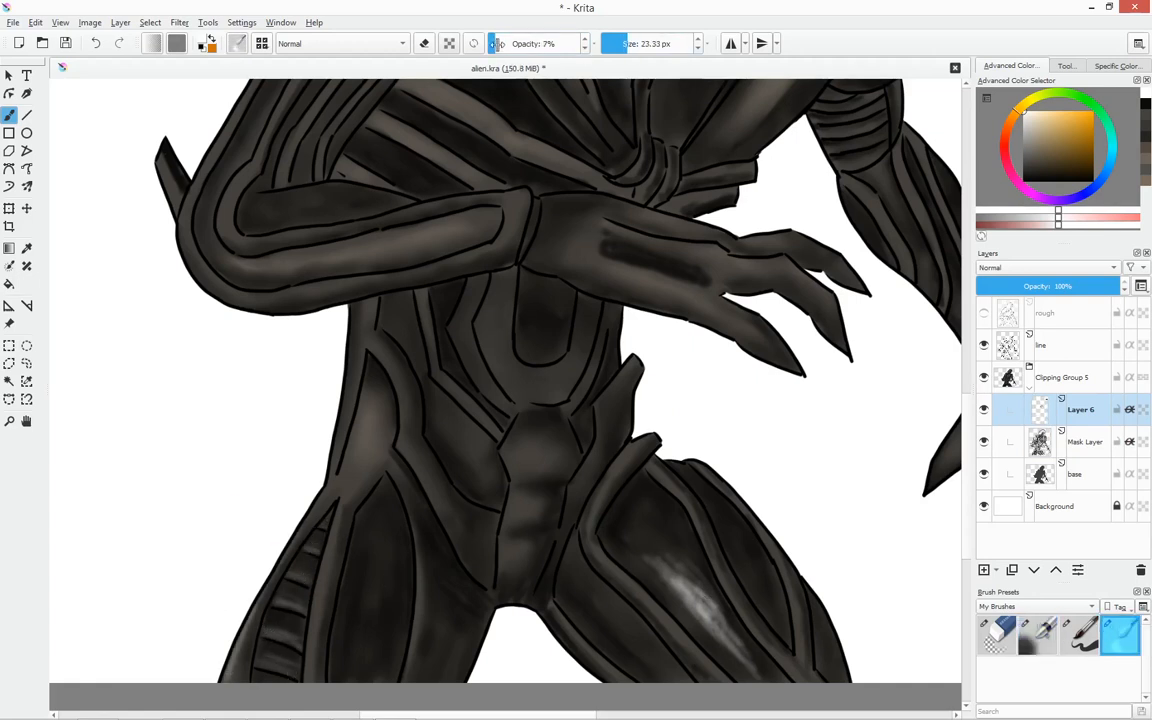
left_click_drag(497, 44, 534, 77)
left_click(588, 41)
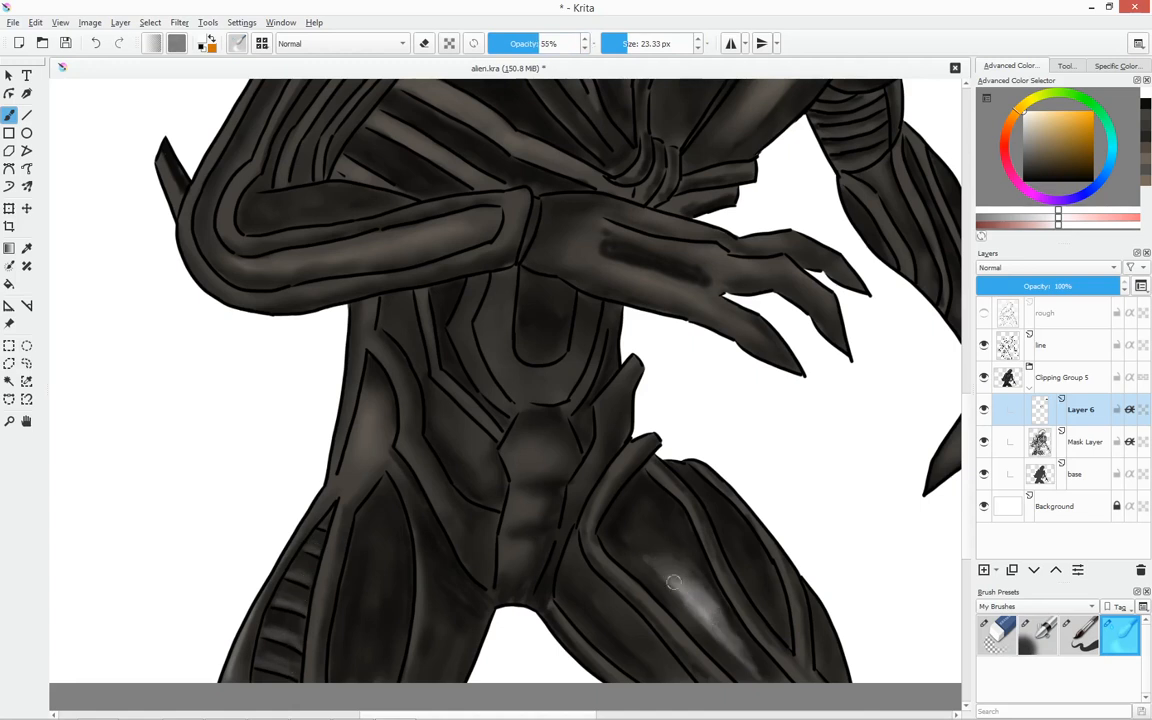
key("slash")
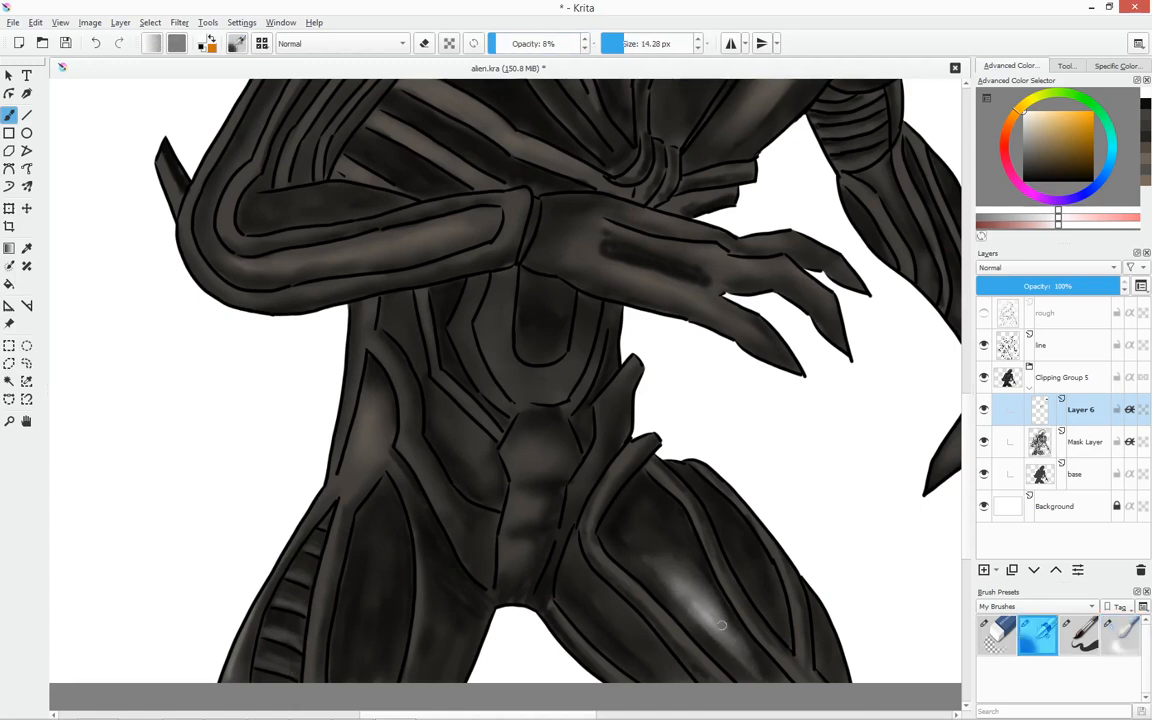
key("slash")
key("slash")
key("slash")
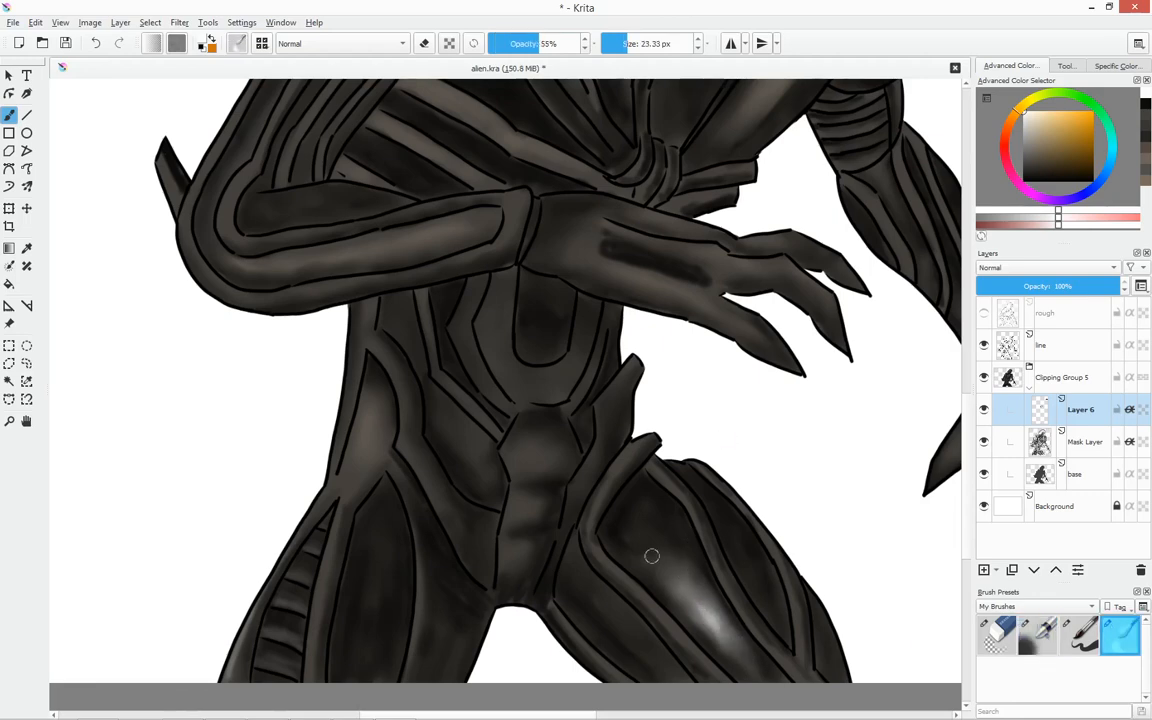
Soften the thigh highlight with the eraser at 9% opacity and 10.88 px, and add faint highlights to both thighs' outer strips at 8% opacity.
mouse_move(742, 430)
left_mouse_down()
mouse_move(719, 427)
mouse_move(722, 400)
left_mouse_up()
left_click(997, 635)
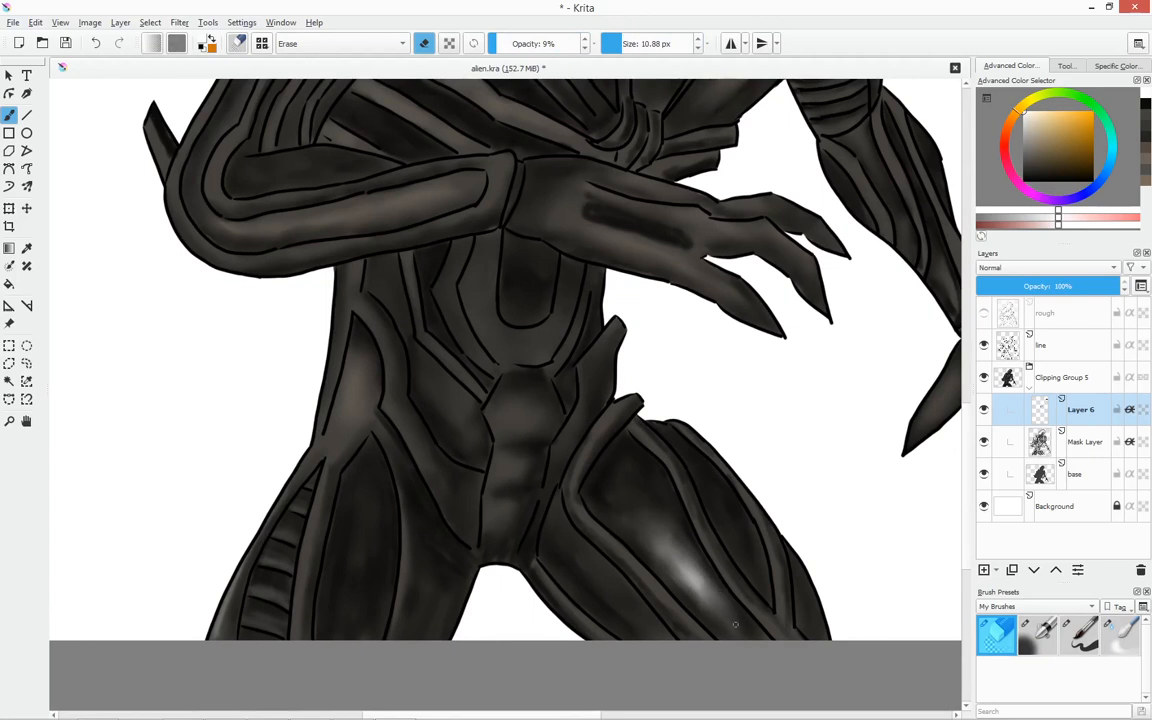
key("slash")
key("slash")
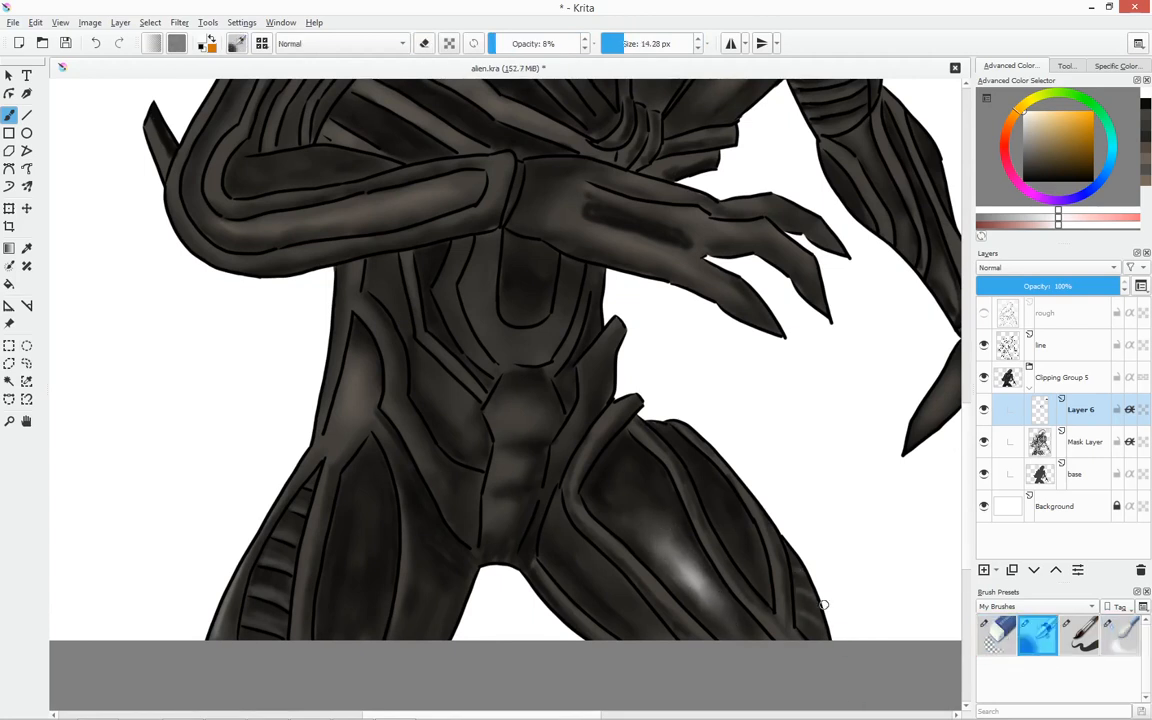
left_click(617, 43)
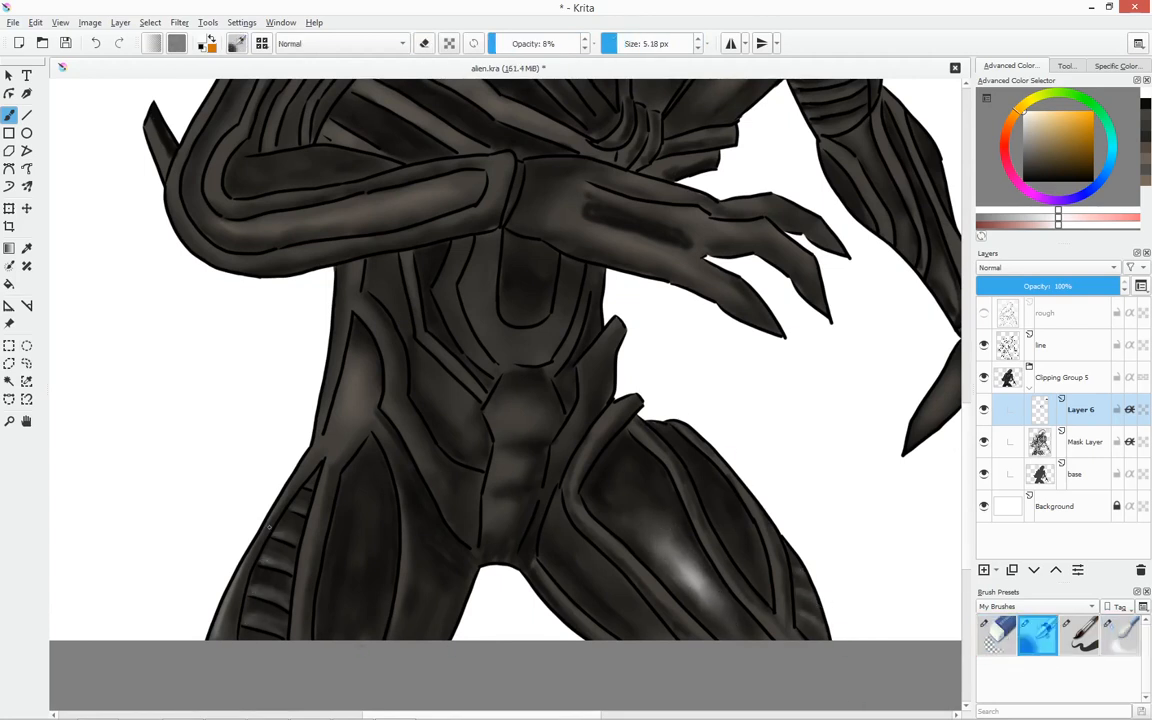
key("slash")
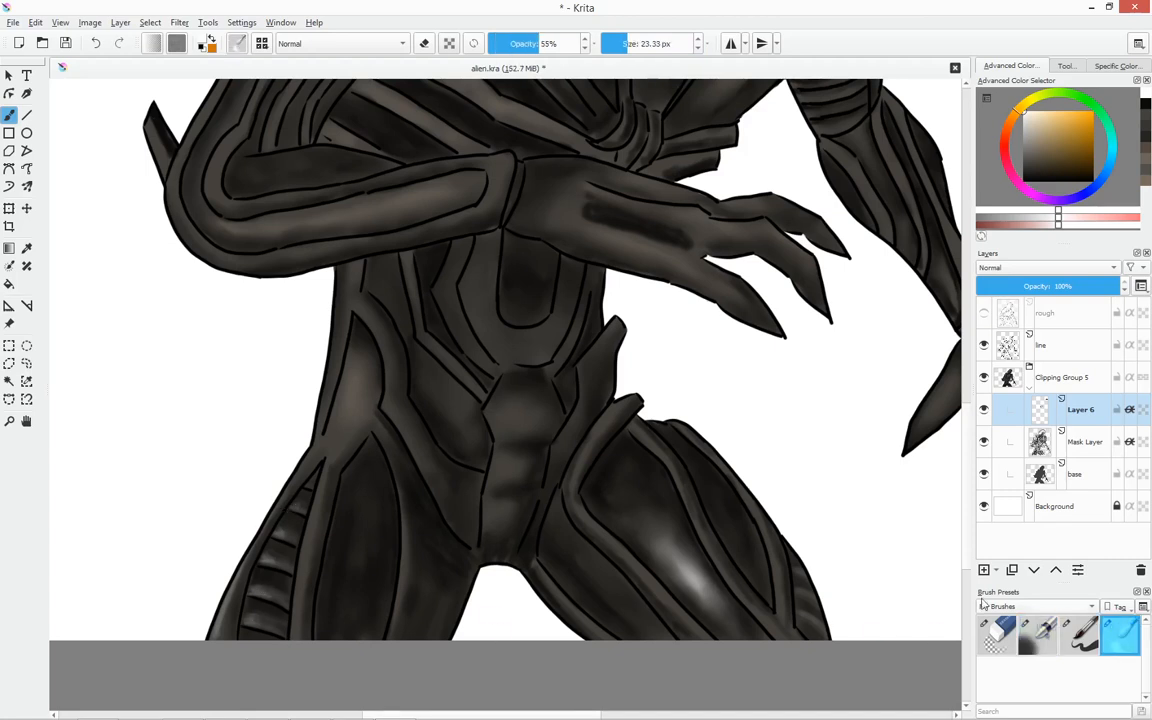
On Mask Layer, paint the right thigh's outer panel dark grey with the soft brush at 47% opacity and 13.18 px, and blend it.
key("slash")
left_click(549, 43)
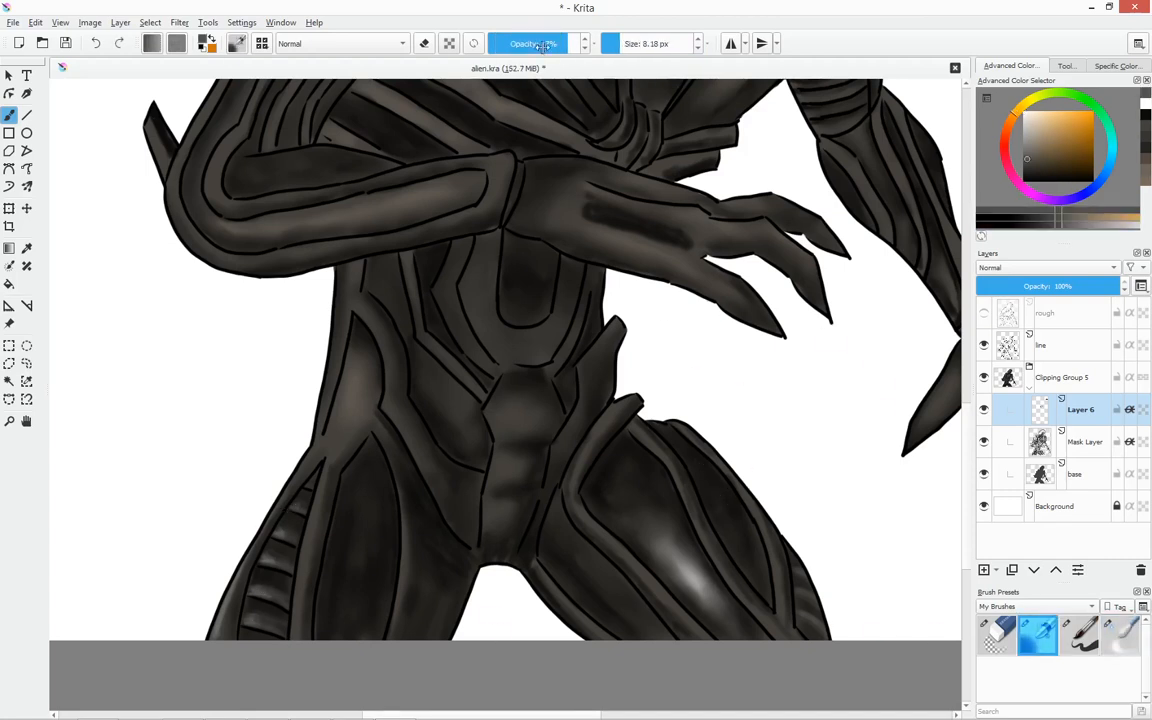
left_click(624, 43)
mouse_move(746, 559)
left_mouse_down()
mouse_move(741, 513)
mouse_move(733, 555)
mouse_move(756, 538)
mouse_move(734, 537)
mouse_move(641, 466)
mouse_move(746, 507)
mouse_move(704, 551)
mouse_move(747, 535)
mouse_move(714, 399)
mouse_move(754, 530)
left_mouse_up()
left_click(532, 43)
key("/")
key("Page_Down")
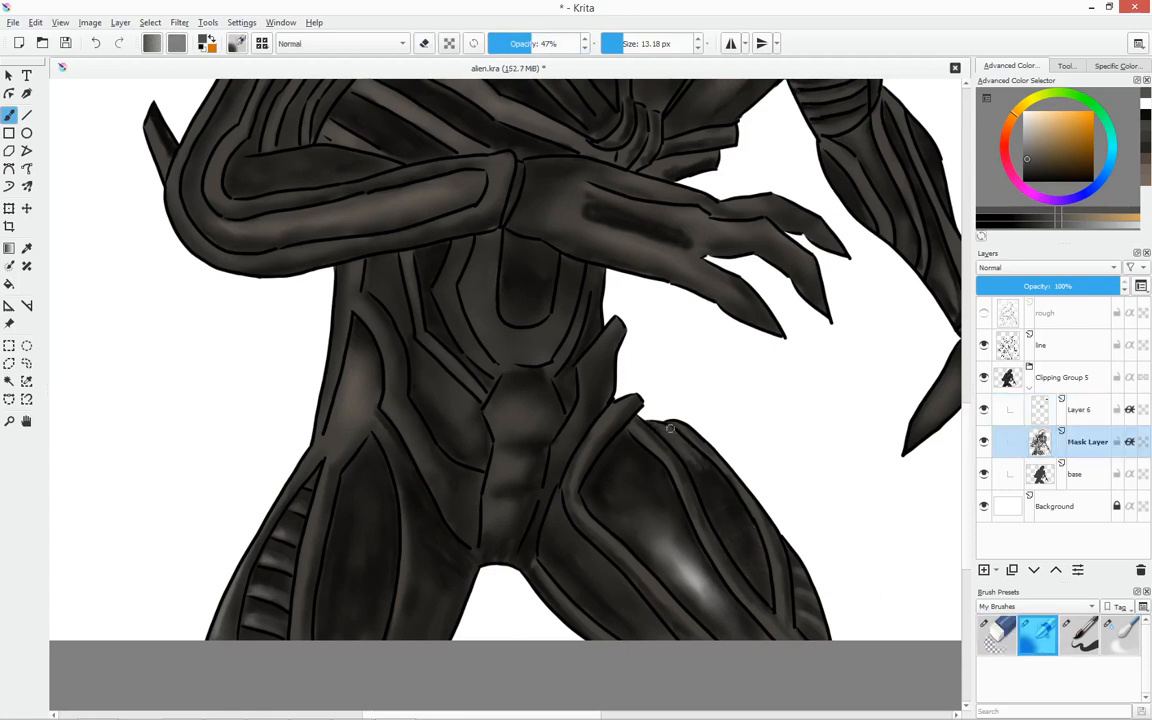
key("/")
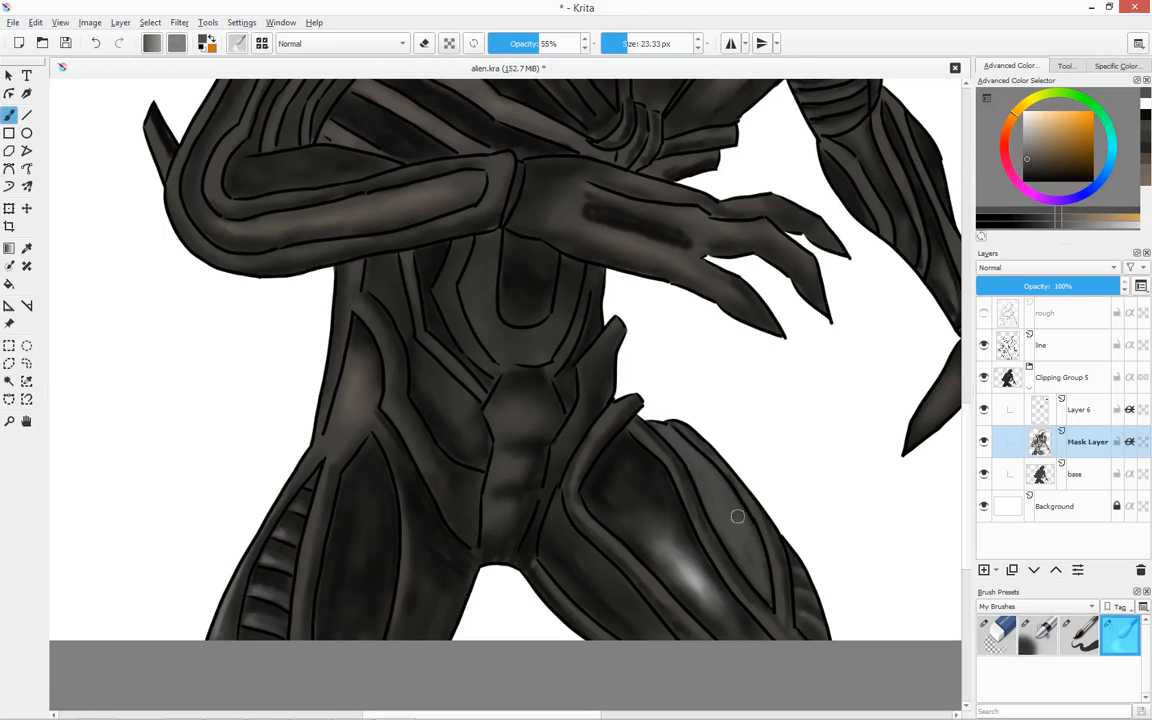
On Layer 6, paint dark curved ribs across the right thigh's outer panel with the soft brush at 7.48 px, using 66% and 48% opacity.
left_click(1052, 420)
left_click(1040, 636)
left_click(1145, 115)
left_click_drag(661, 430, 679, 434)
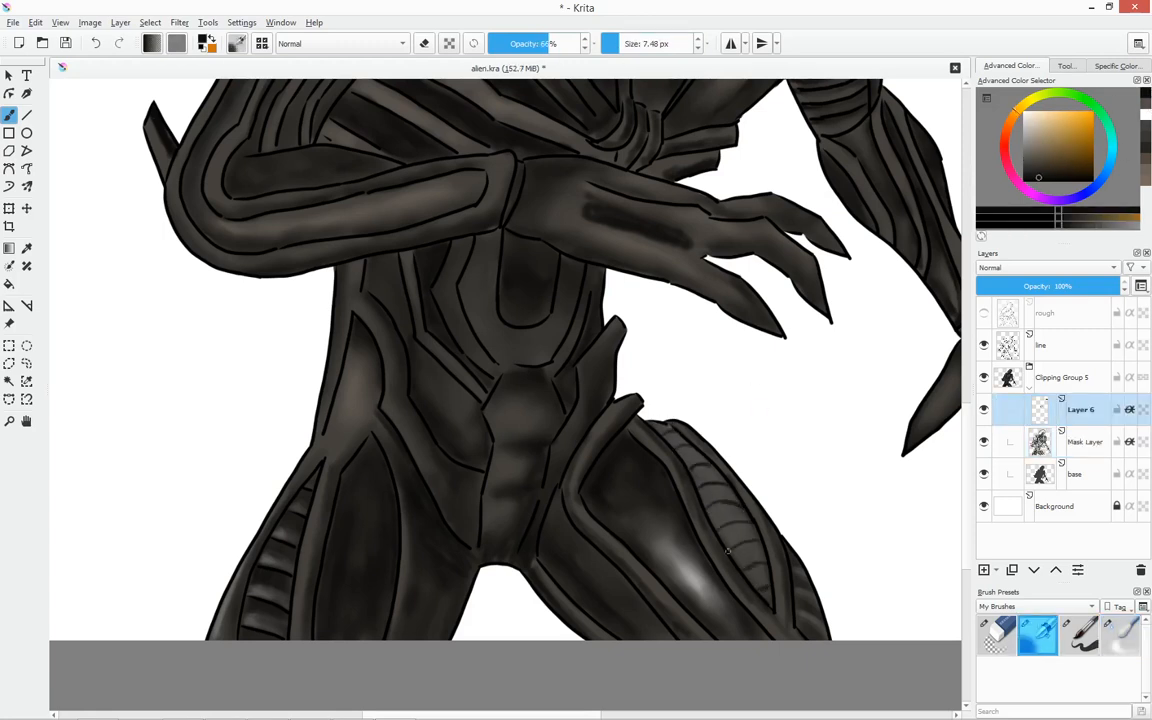
key("i")
key("i")
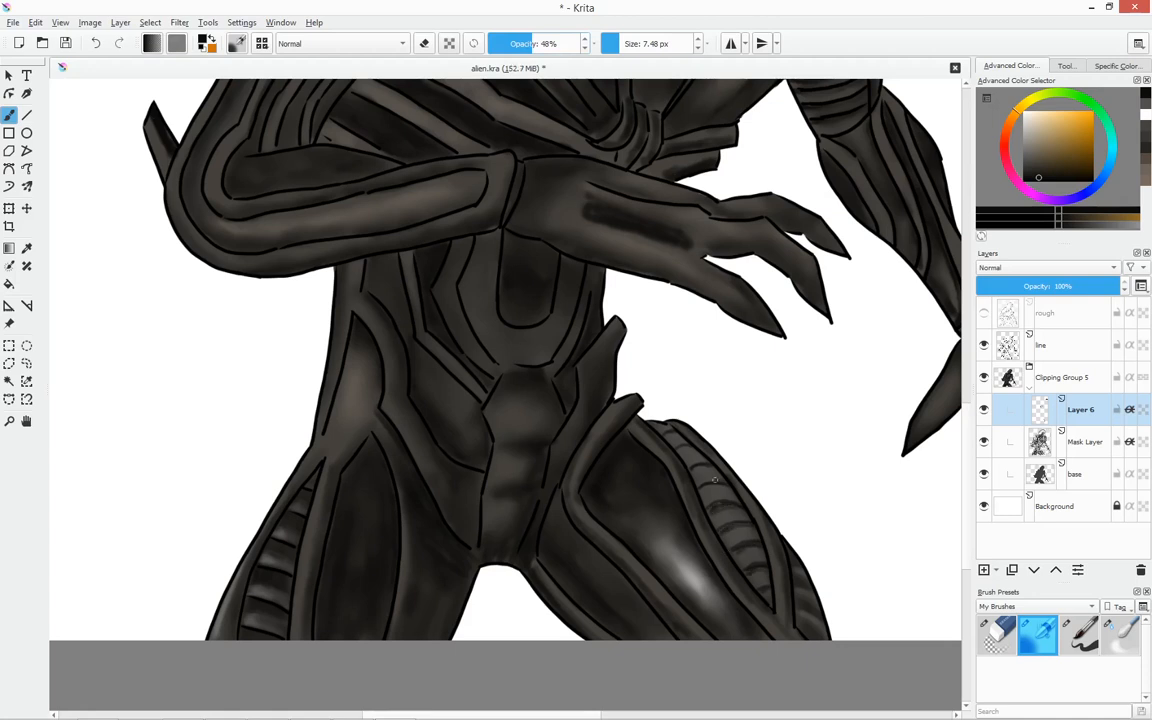
Blend the right thigh's new ribs at 55% opacity, and deepen their shading with the soft brush at 32% opacity and 11.48 px.
key("/")
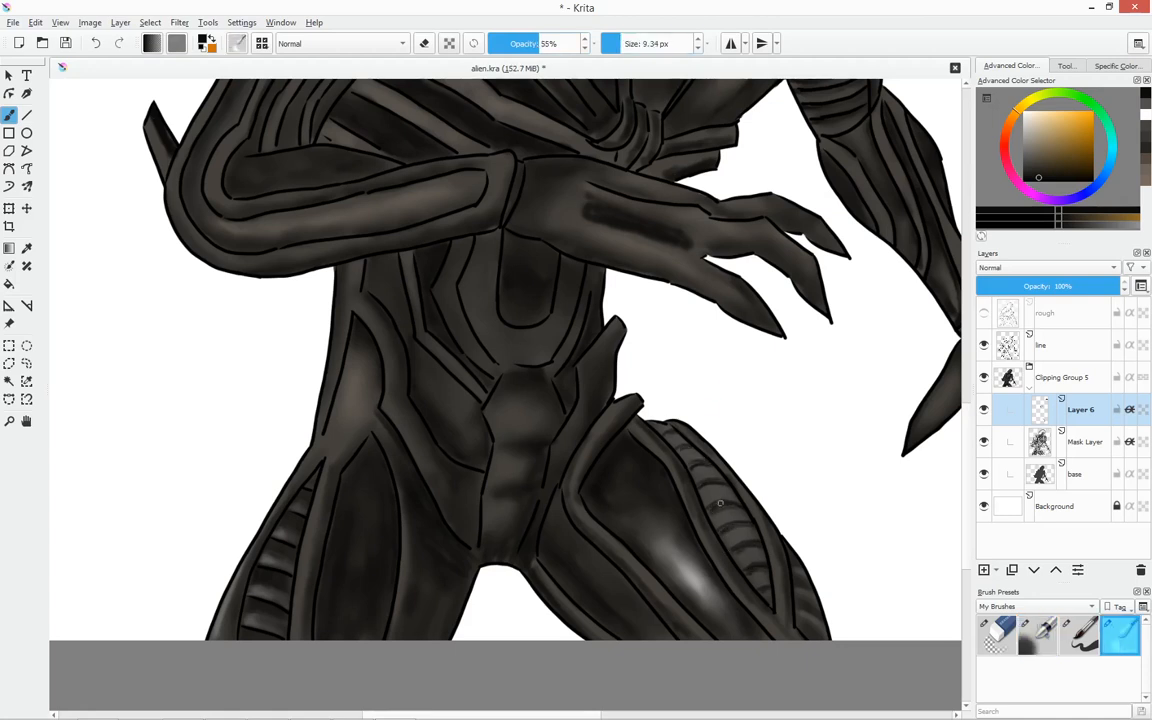
key("/")
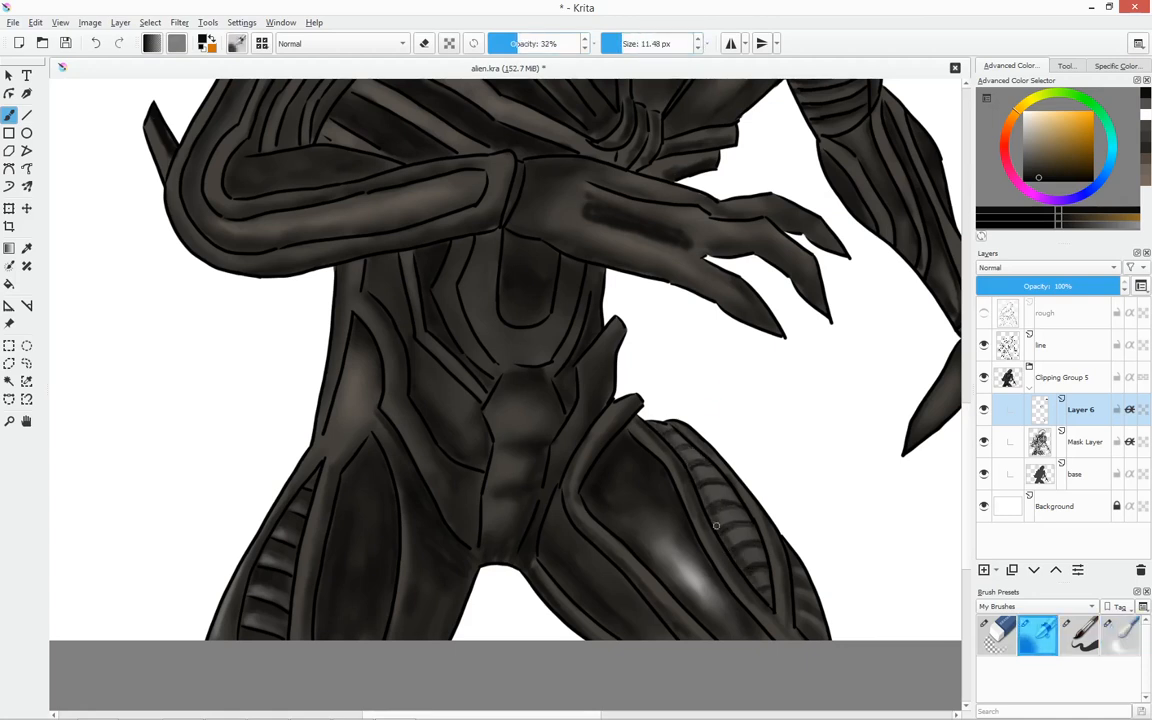
key("/")
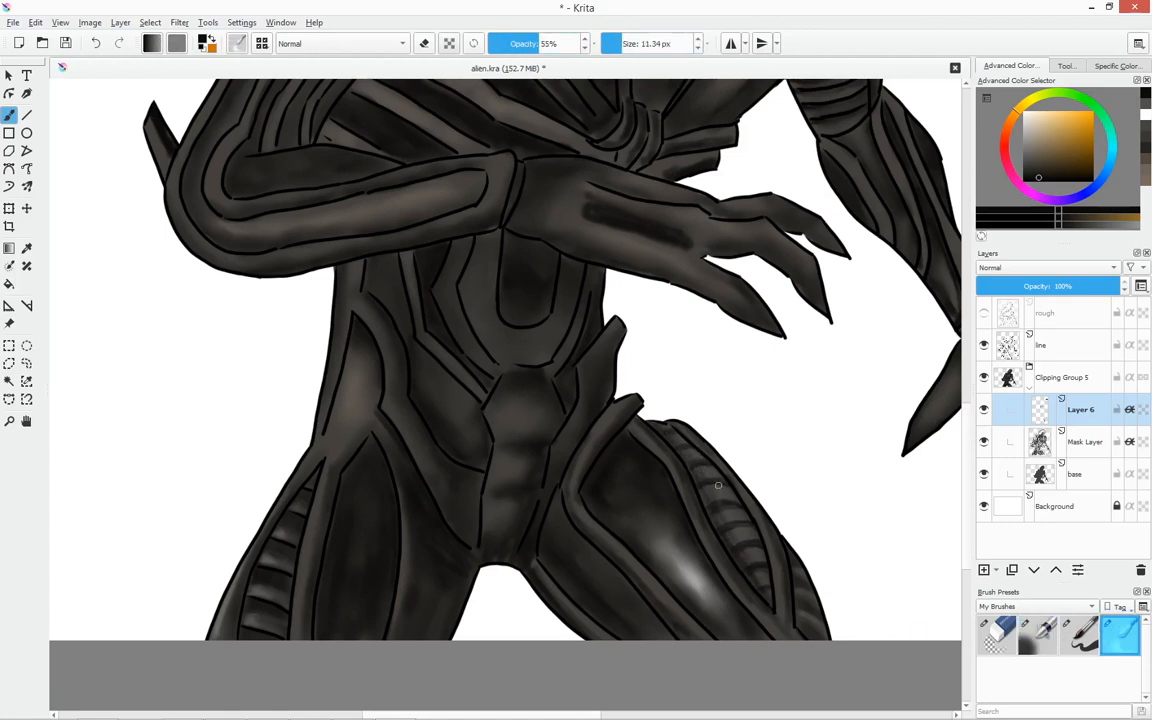
Paint white highlights along the right thigh's curved ridges at 10% opacity and 8.48 px, moving to Mask Layer and blending at 13.34 px.
key("/")
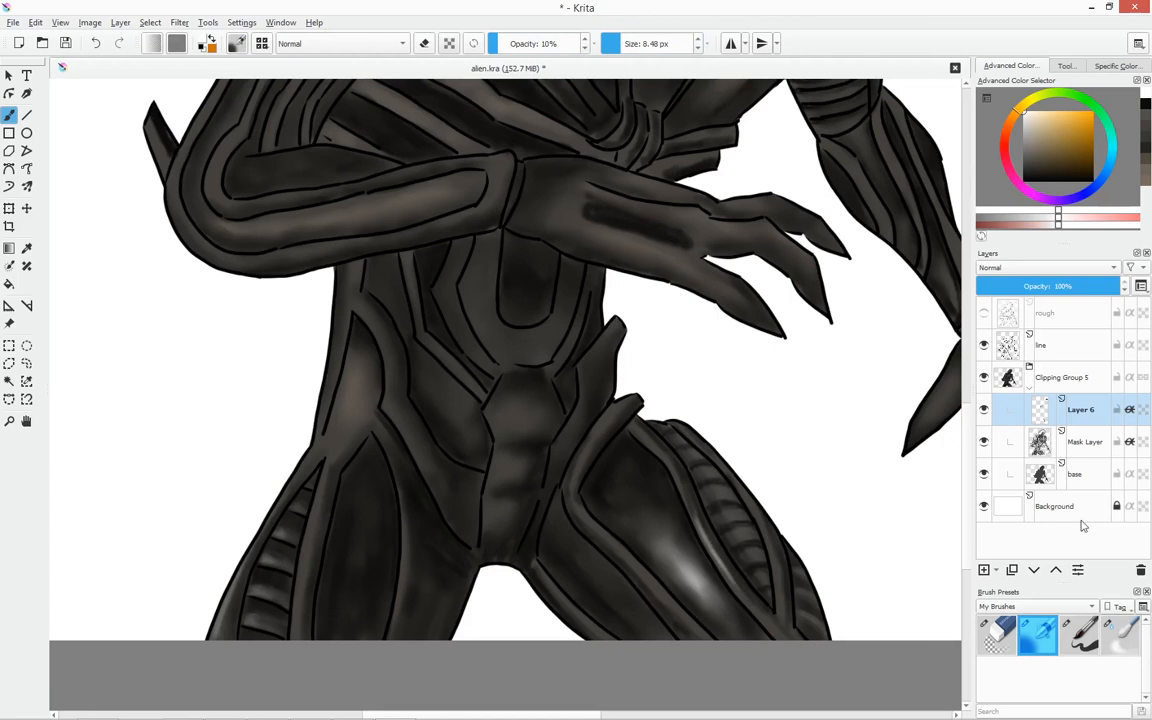
left_click(1060, 441)
key("/")
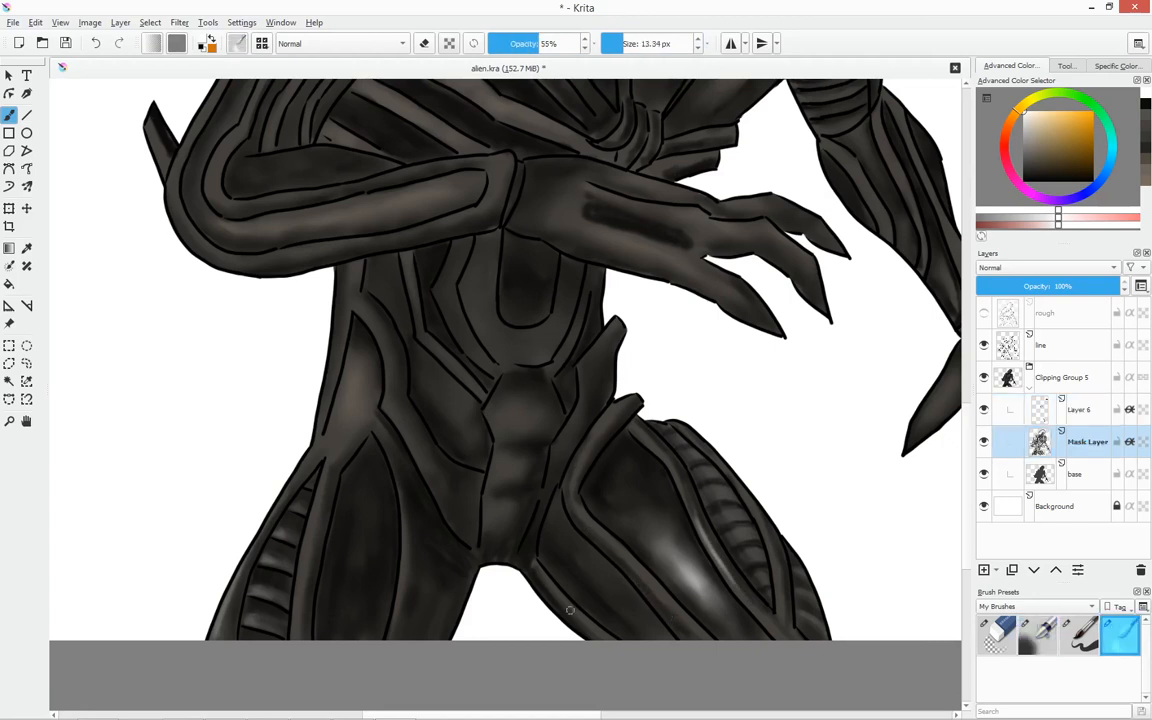
key("/")
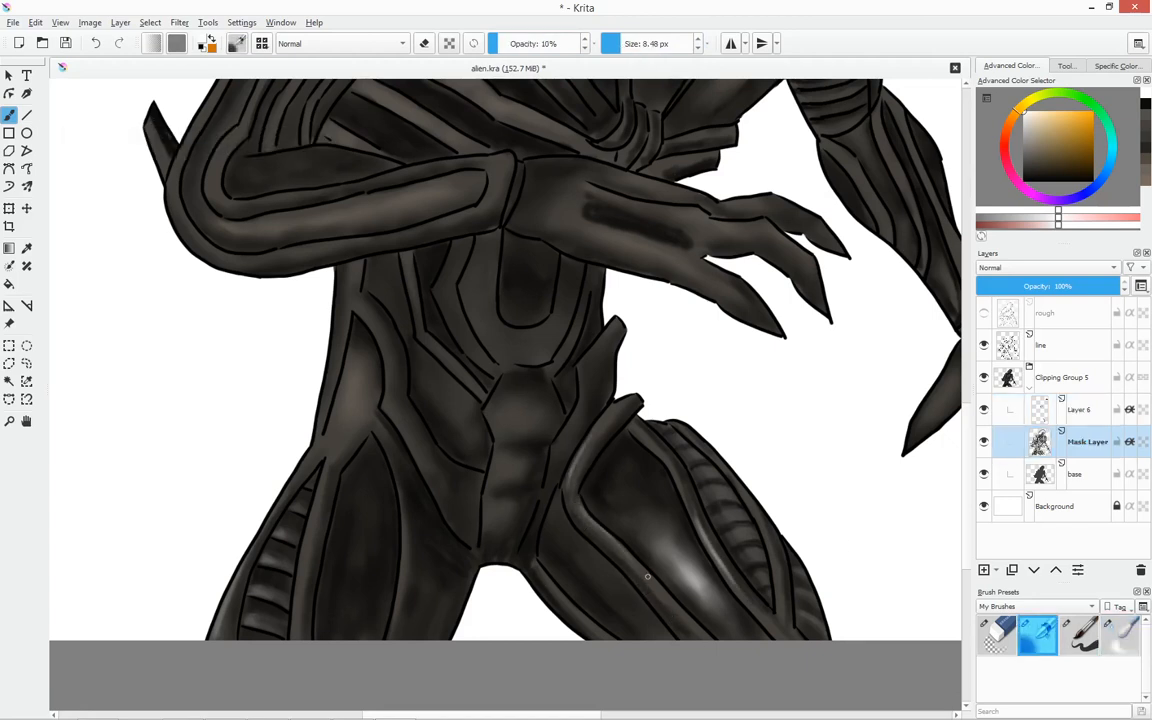
left_click_drag(560, 494, 660, 630)
key("]")
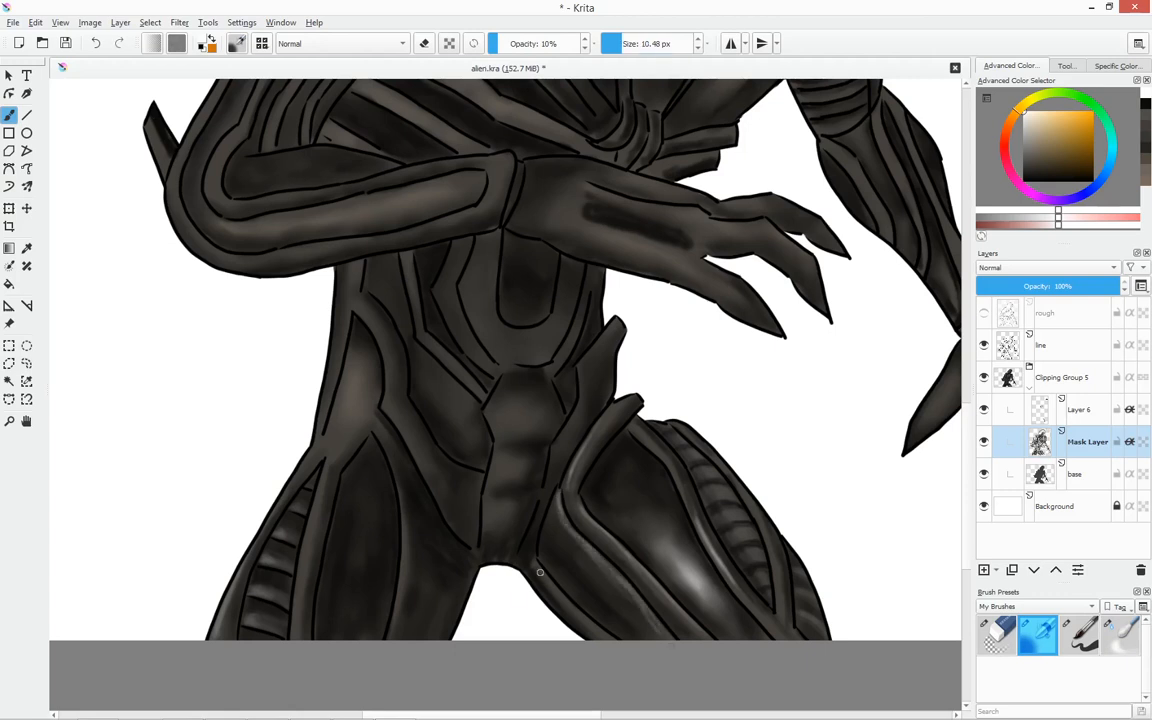
Highlight the right thigh's inner edge at 10.48 px and its upper ridge at 7.48 px, both at 10% opacity, and blend them.
left_click_drag(539, 570, 572, 607)
key("/")
key("/")
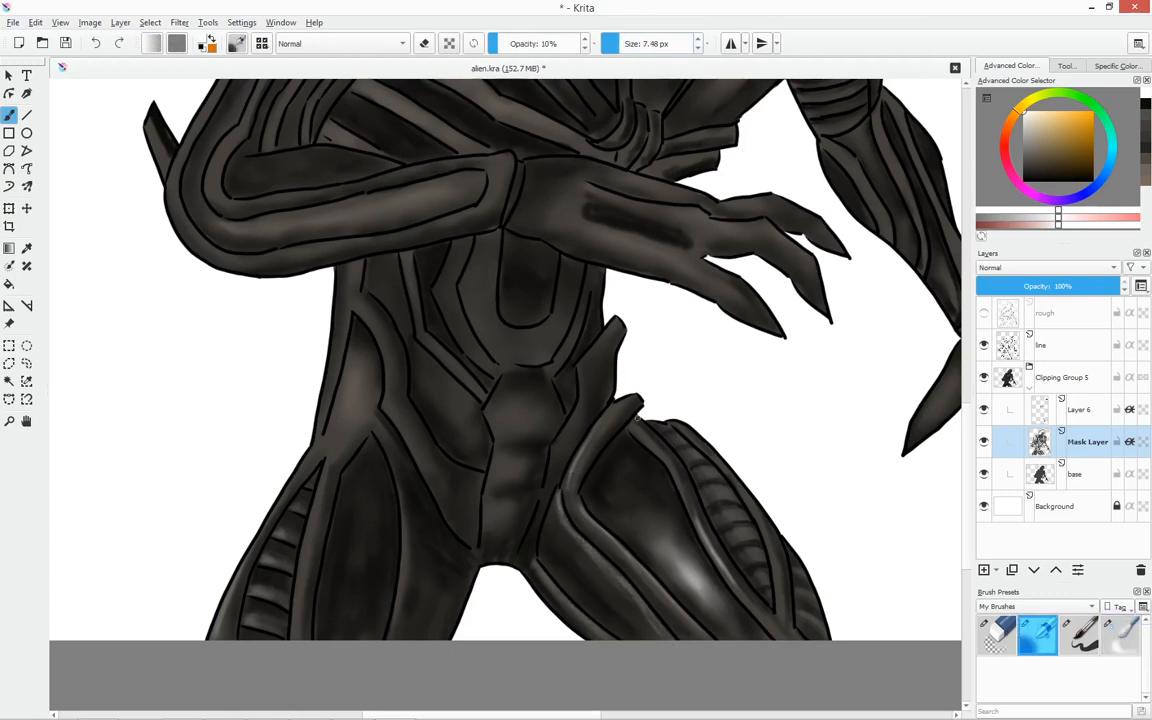
key("/")
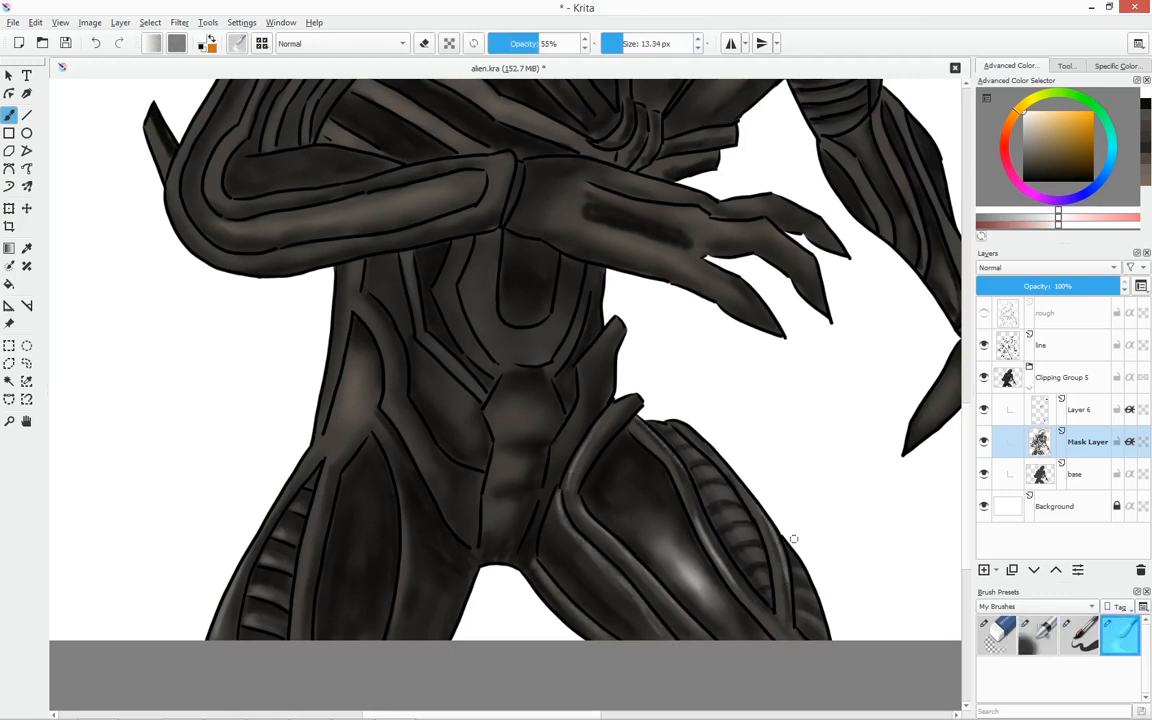
Paint thin white highlights along the ridges framing the left thigh's central panel at 10% opacity and 7.48 px, and blend them.
left_click(1040, 636)
left_click_drag(338, 478, 315, 586)
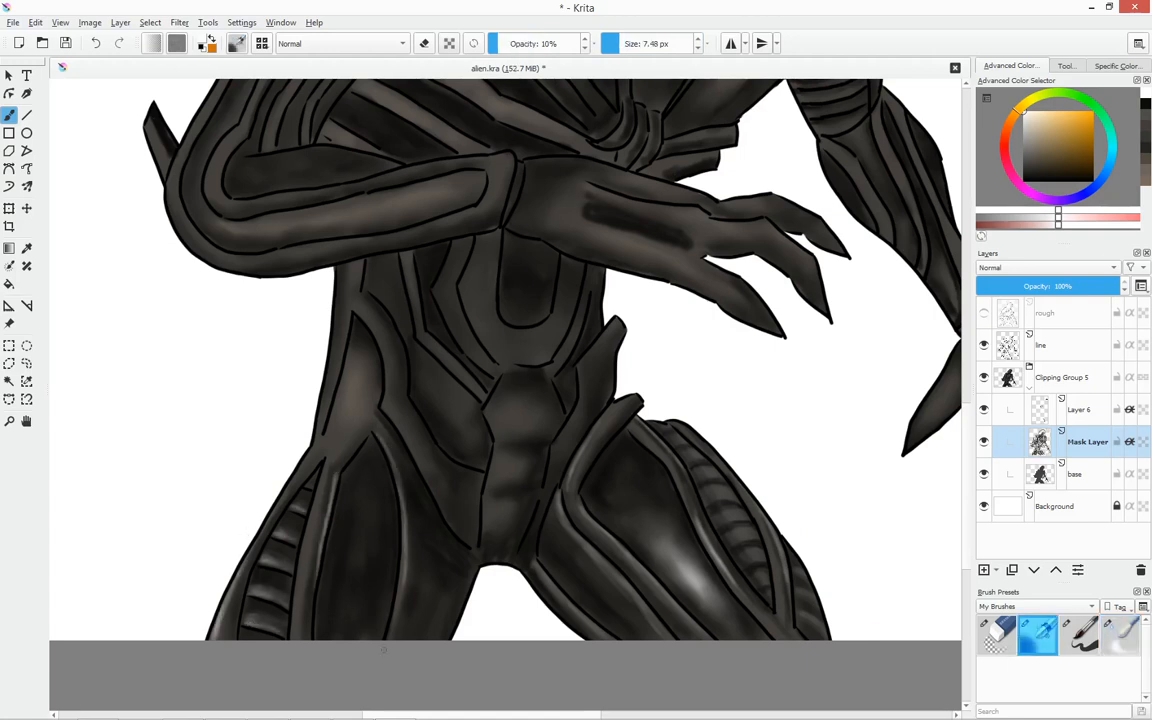
key("/")
key("/")
Add faint white highlights to the pelvis plate's edge and the left side of the waist and hip, blending them.
left_click_drag(488, 480, 483, 540)
left_click_drag(351, 314, 318, 436)
left_click_drag(321, 425, 351, 312)
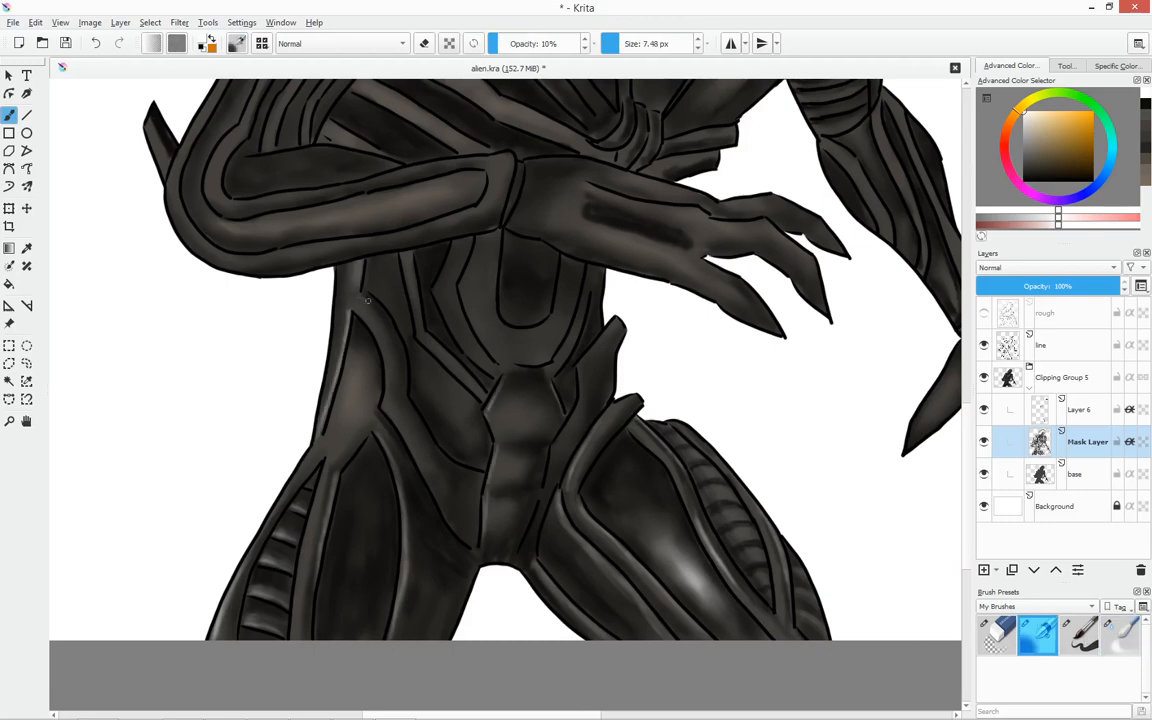
key("/")
left_click(1024, 628)
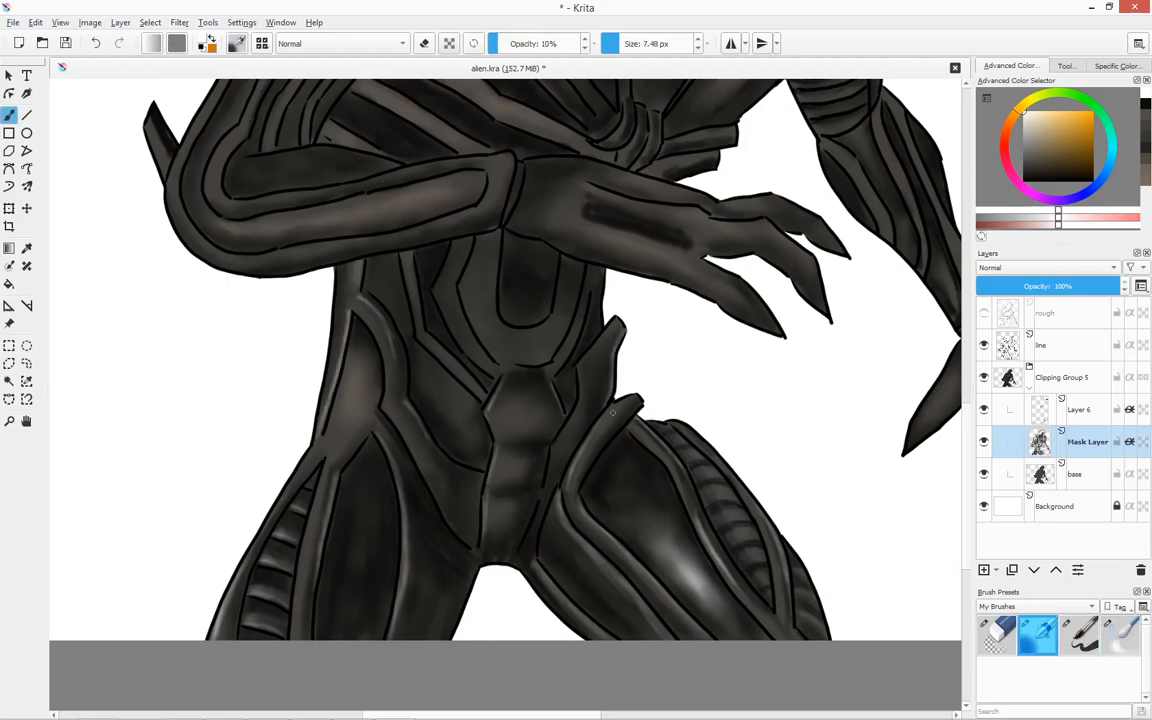
On Mask Layer, darken the hanging forearm near the wrist with a sampled dark tone at 51% opacity and 23.33 px, and blend it.
left_click_drag(608, 410, 347, 574)
left_click(988, 414)
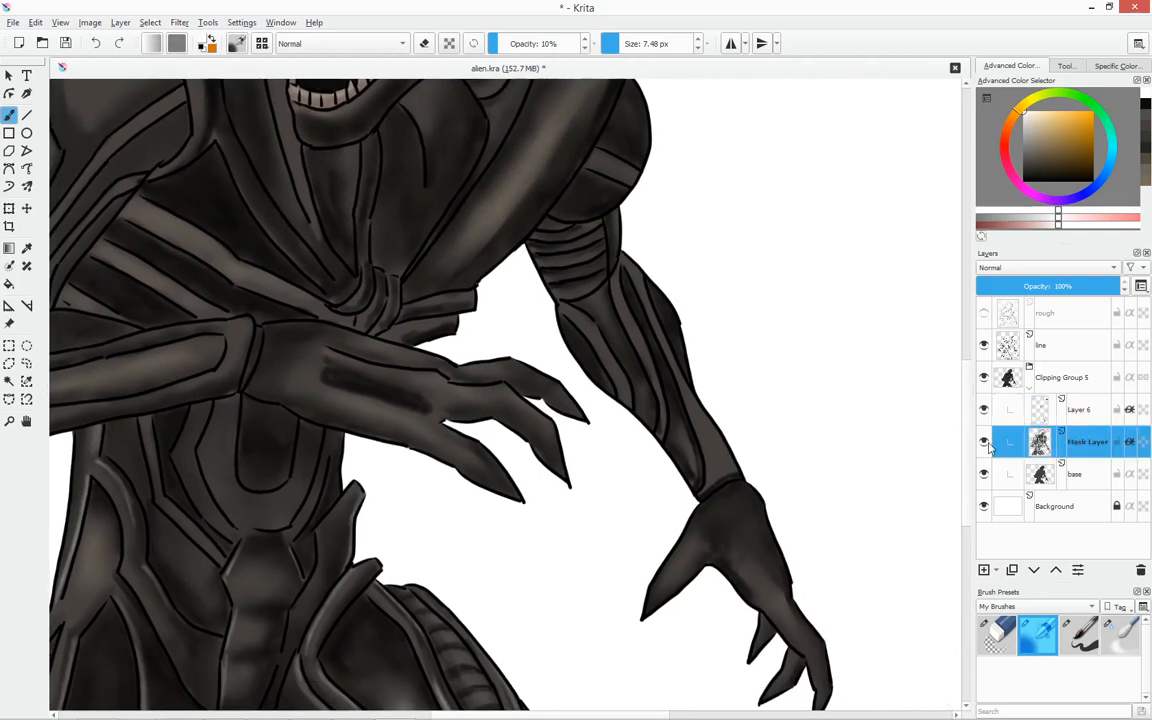
left_click(1118, 634)
left_click_drag(743, 409, 731, 382)
key("/")
left_click(716, 446, "ctrl")
left_click(535, 43)
left_click_drag(700, 441, 716, 441, "shift")
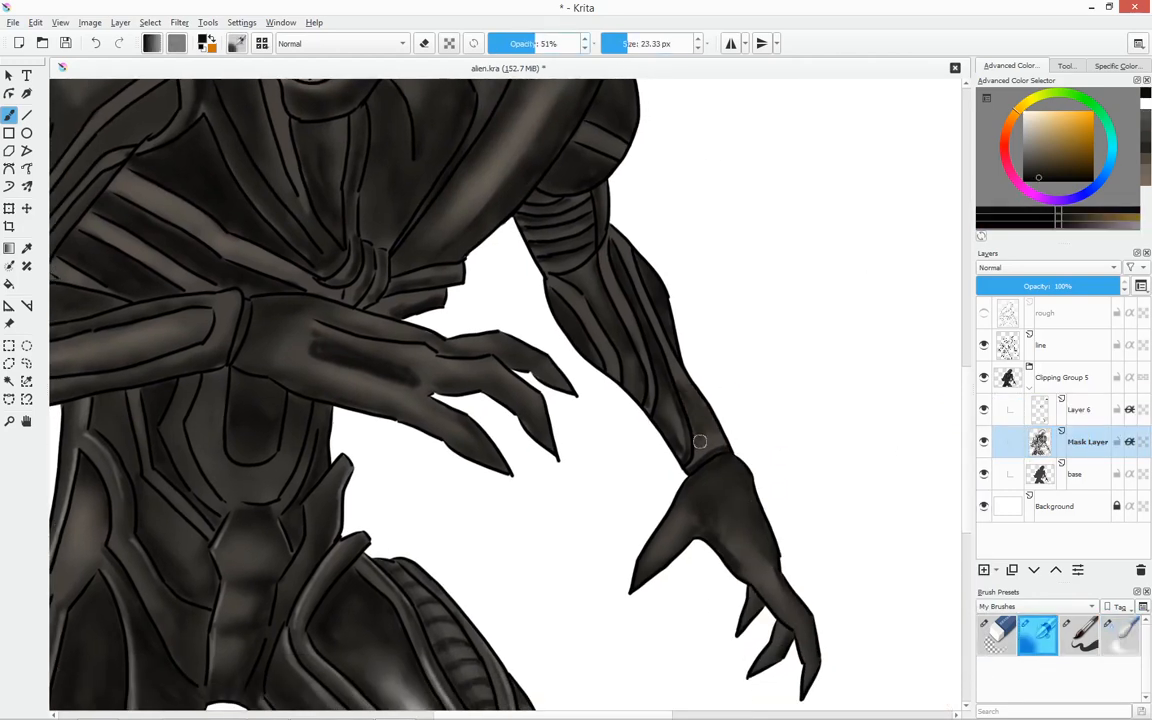
key("/")
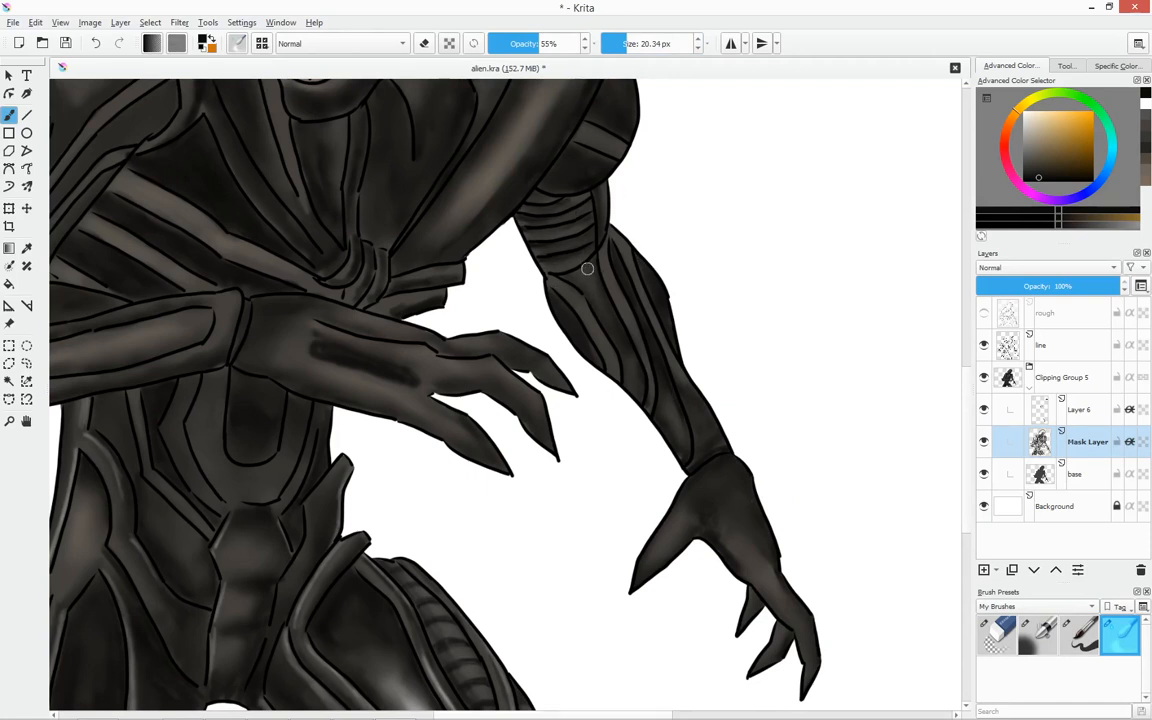
Shade the hanging forearm's upper panels below the elbow with the soft brush, and blend the strokes.
left_click(1038, 634)
left_click_drag(562, 292, 606, 356)
left_click_drag(618, 298, 608, 258)
key("/")
On Layer 6, paint faint white highlights on the hanging hand's fingers and palm edge at 9% opacity and 8.48 px.
left_click(1080, 409)
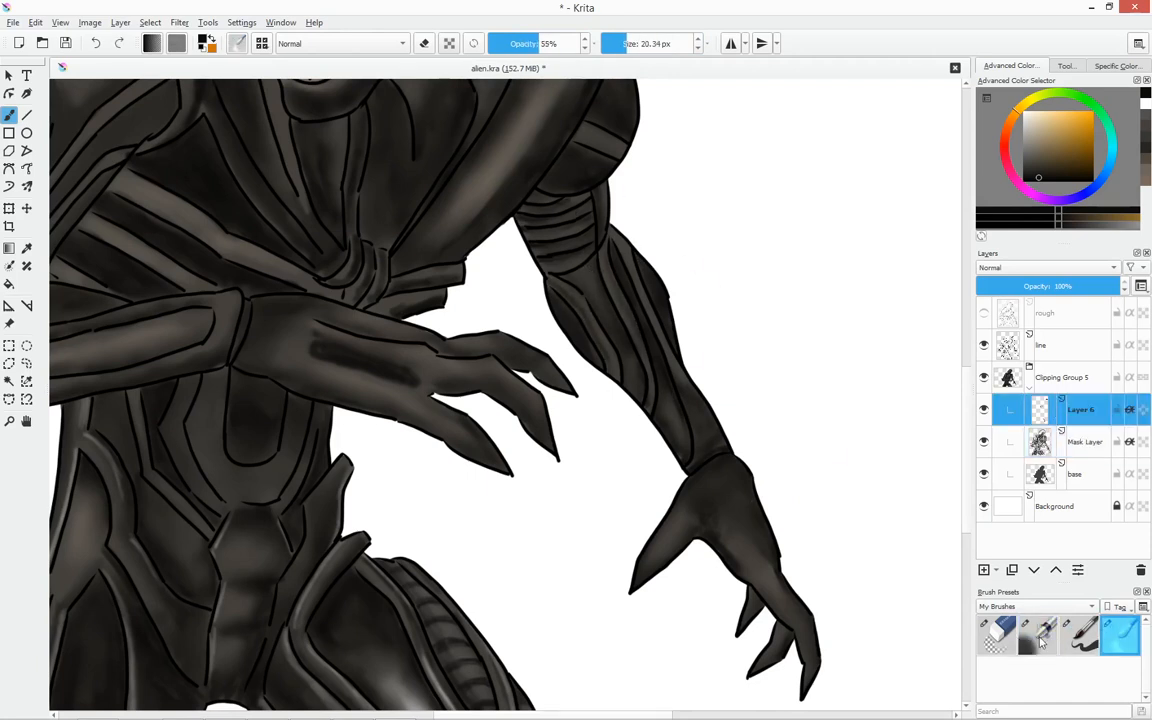
left_click(1038, 634)
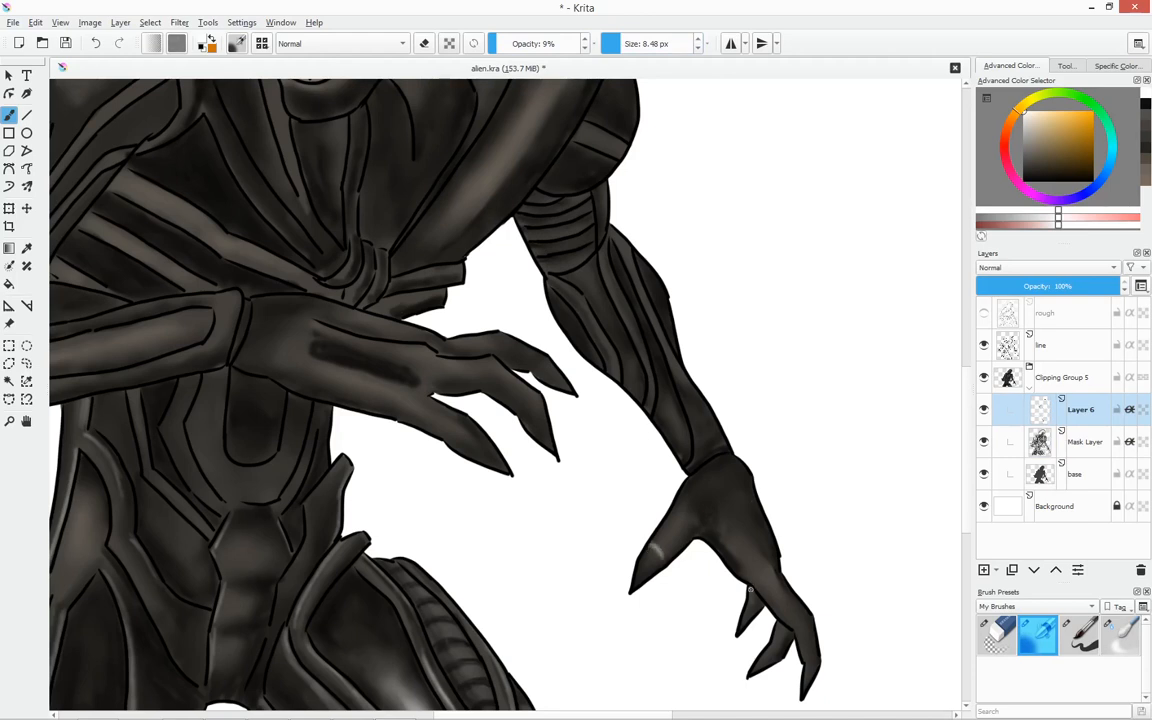
left_click_drag(800, 636, 806, 664)
left_click_drag(780, 628, 756, 664)
left_click_drag(718, 548, 750, 573)
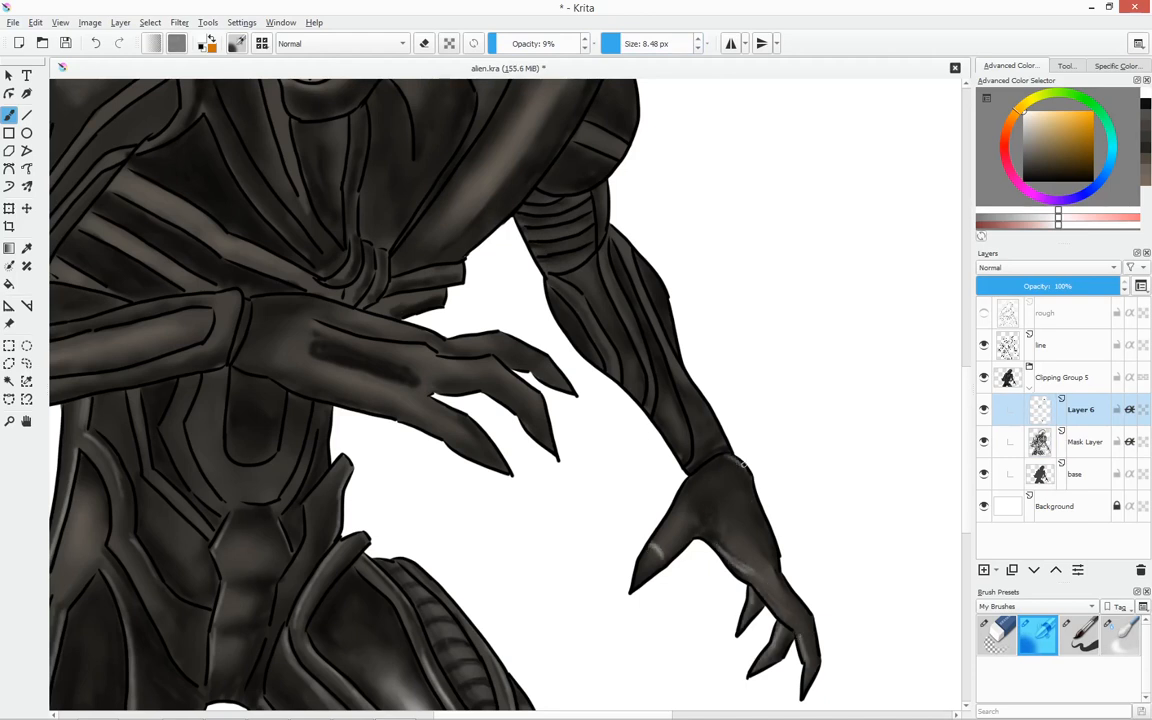
Highlight the back of the hanging hand, its thumb and the forearm's outer panels with a larger soft brush, and blend them.
key("]")
key("]")
key("]")
left_click_drag(756, 498, 779, 560)
left_click_drag(760, 505, 783, 569)
left_click_drag(699, 516, 674, 552)
mouse_move(700, 482)
left_mouse_down()
mouse_move(702, 528)
mouse_move(738, 572)
left_mouse_up()
left_click_drag(636, 256, 673, 331)
left_click_drag(550, 280, 595, 346)
key("[")
key("[")
key("[")
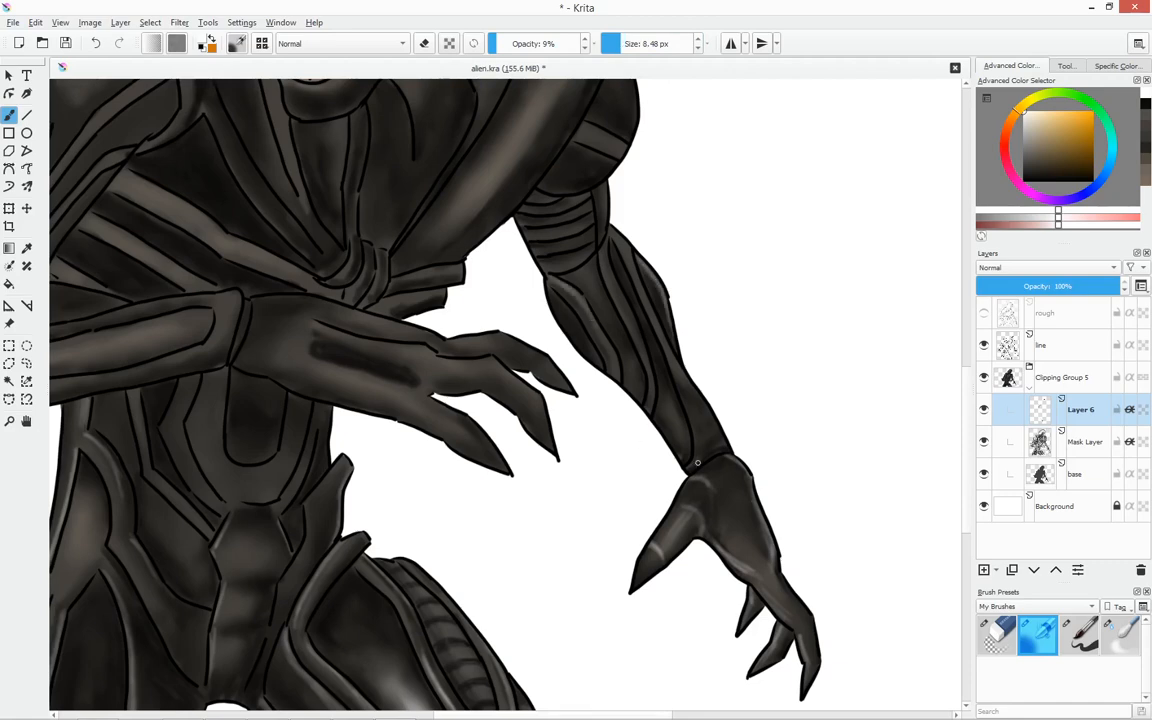
left_click(1120, 635)
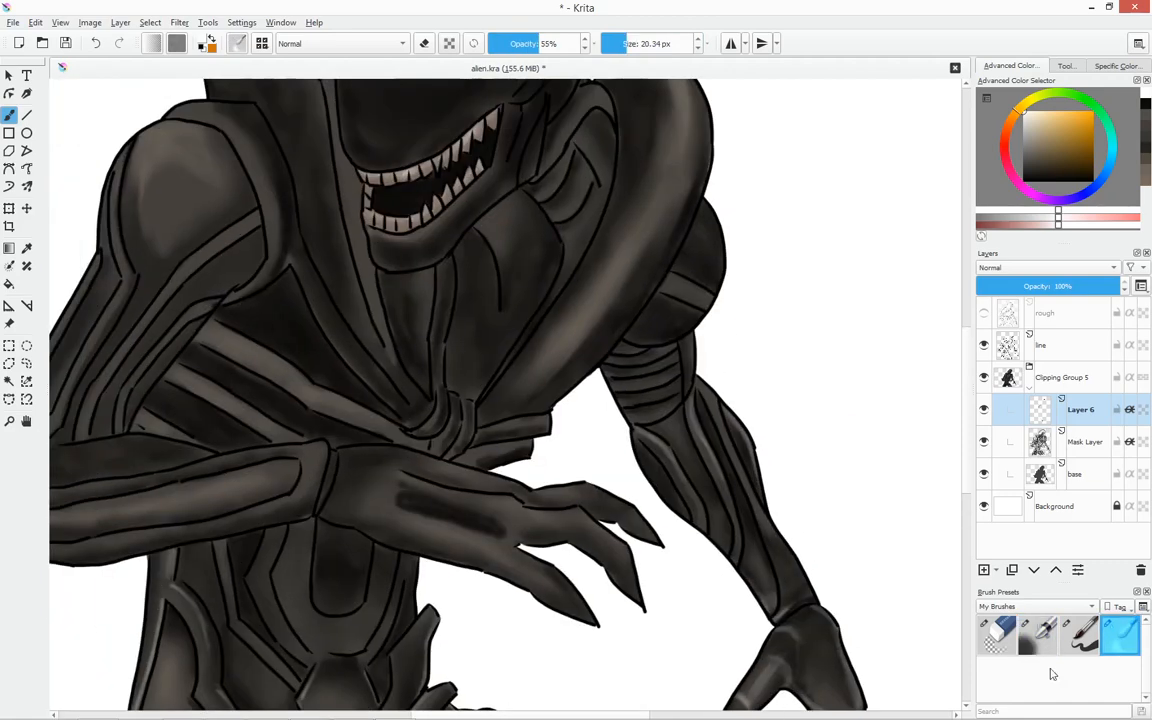
Paint faint white highlights on the ribbed bands above the hanging arm's elbow at 9% opacity and 7.48 px, and blend them.
left_click(1037, 635)
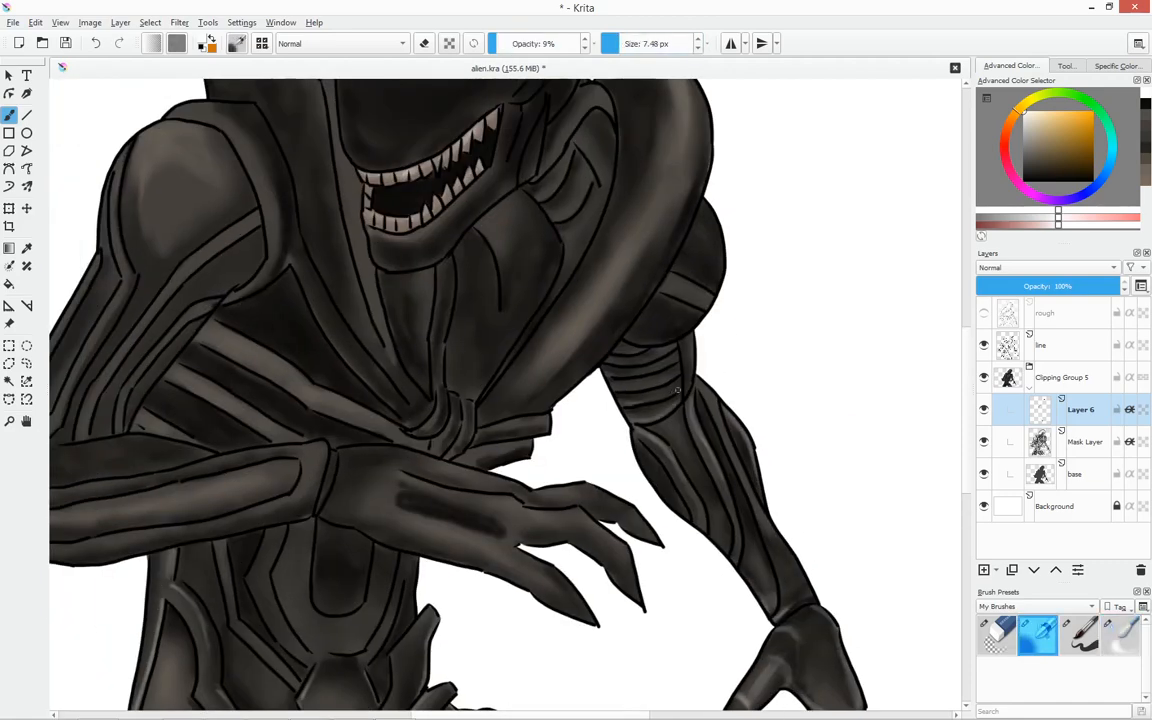
left_click_drag(606, 372, 641, 374)
left_click_drag(616, 358, 657, 366)
key("/")
key("/")
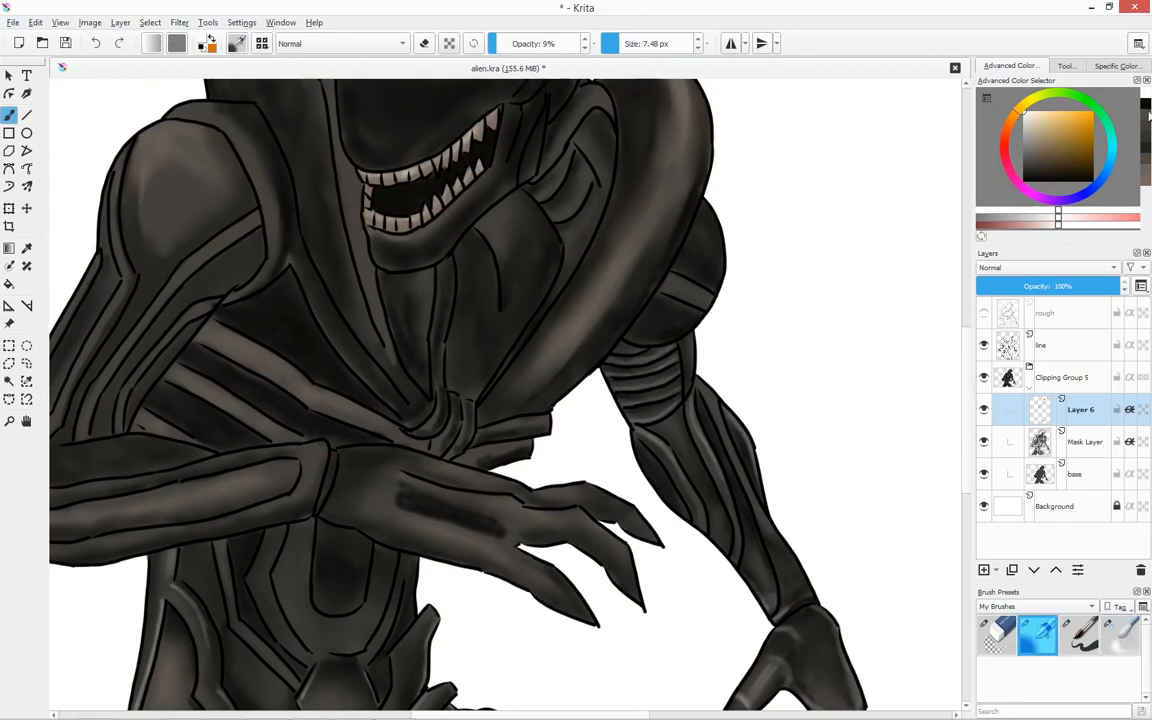
Touch up the hanging arm's upper band with a sampled dark tone, highlight it and the shoulder with sampled white, and blend them.
left_click(660, 288, "ctrl")
left_click(1120, 635)
left_click(1037, 635)
left_click(745, 285, "ctrl")
mouse_move(672, 280)
left_mouse_down()
mouse_move(708, 296)
mouse_move(709, 203)
mouse_move(716, 268)
left_mouse_up()
left_click(1120, 635)
left_click(1034, 641)
left_click(1104, 637)
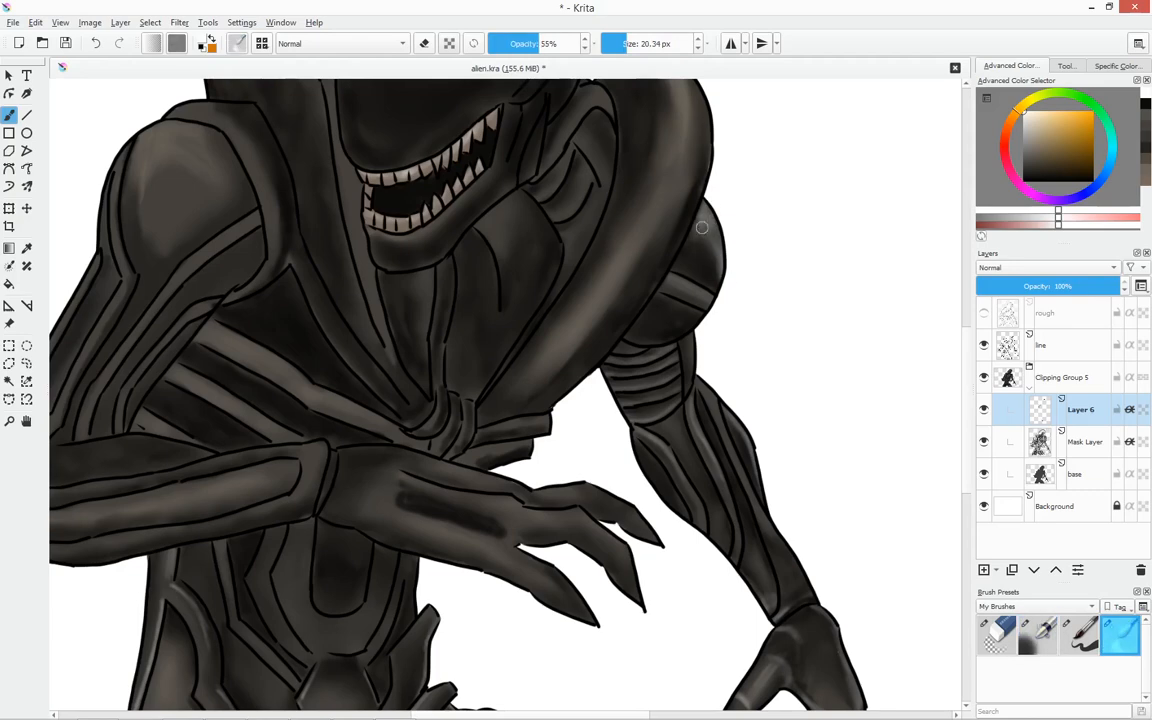
On Mask Layer, deepen the shading on the raised hand's fingers and forearm with a sampled tone at increased opacity, and blend it.
mouse_move(667, 411)
left_mouse_down()
mouse_move(747, 530)
mouse_move(857, 443)
left_mouse_up()
left_click(1087, 441)
left_click(1037, 635)
left_click(797, 586, "ctrl")
key("o")
key("o")
key("o")
mouse_move(770, 568)
left_mouse_down()
mouse_move(805, 598)
mouse_move(812, 550)
left_mouse_up()
left_click_drag(352, 548, 478, 519)
key("slash")
key("slash")
Shade around the left shoulder's rounded plate with the soft brush, and blend it with an enlarged blender at 55% opacity.
mouse_move(418, 242)
left_mouse_down()
mouse_move(360, 286)
mouse_move(412, 176)
left_mouse_up()
left_click_drag(328, 174, 333, 276)
mouse_move(326, 212)
left_mouse_down()
mouse_move(392, 187)
mouse_move(425, 209)
mouse_move(344, 170)
left_mouse_up()
left_click(1120, 635)
key("bracketright")
key("bracketright")
key("bracketright")
key("bracketleft")
On Layer 6, highlight the elbow spike and the raised hand's fingers with white sampled from the background at 9% opacity.
left_click(918, 368, "ctrl")
left_click(1075, 409)
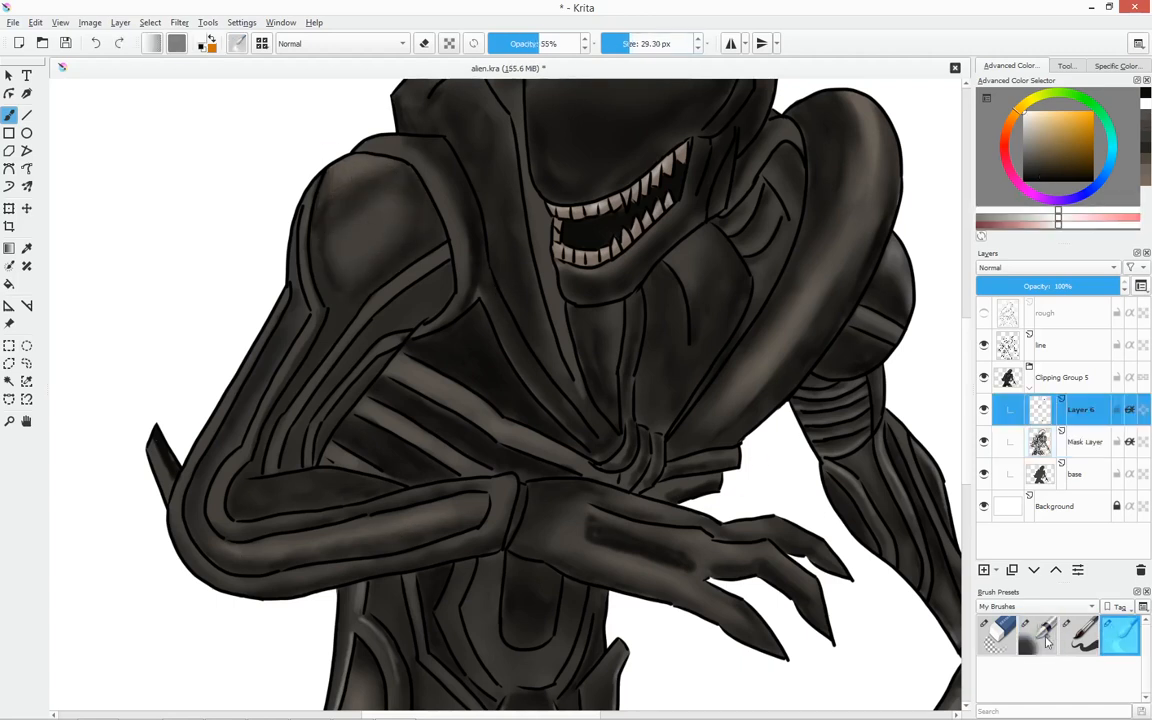
left_click(1037, 635)
left_click_drag(152, 443, 164, 484)
left_click_drag(821, 587, 826, 627)
left_click_drag(773, 519, 836, 568)
left_click_drag(745, 523, 775, 518)
Highlight the raised hand's lower edge and the area along its upper edge at 9% opacity and 9.34 px, and blend at 13.37 px.
left_click_drag(676, 602, 741, 634)
left_click_drag(690, 492, 540, 462)
left_click_drag(642, 470, 543, 440)
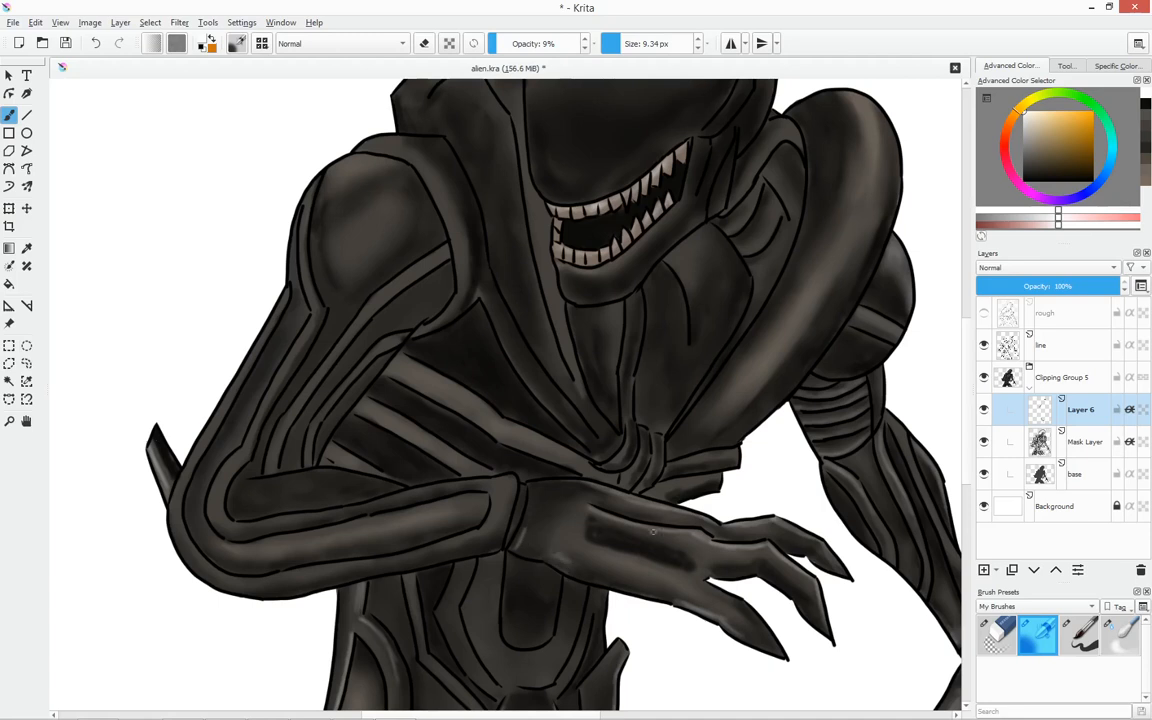
key("slash")
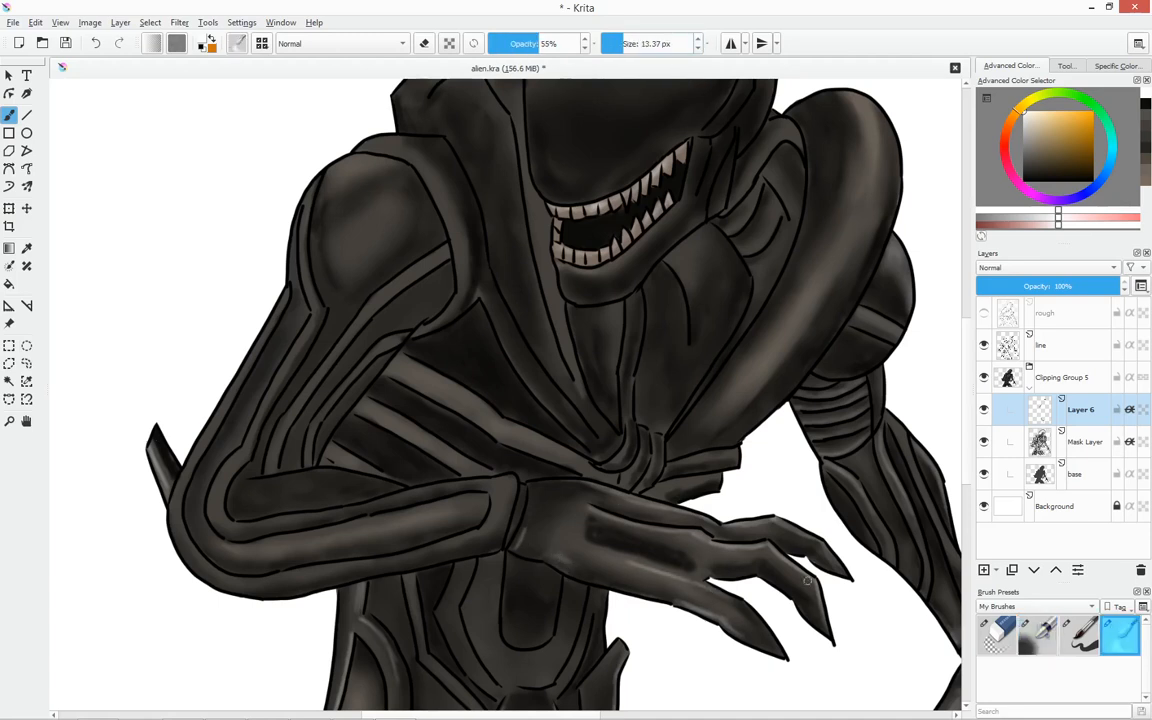
Paint faint white highlights along the bent forearm's ridges and inner elbow at 9% opacity and 9.34 px, and blend them.
left_click_drag(807, 580, 916, 566)
key("slash")
left_click_drag(518, 477, 577, 467)
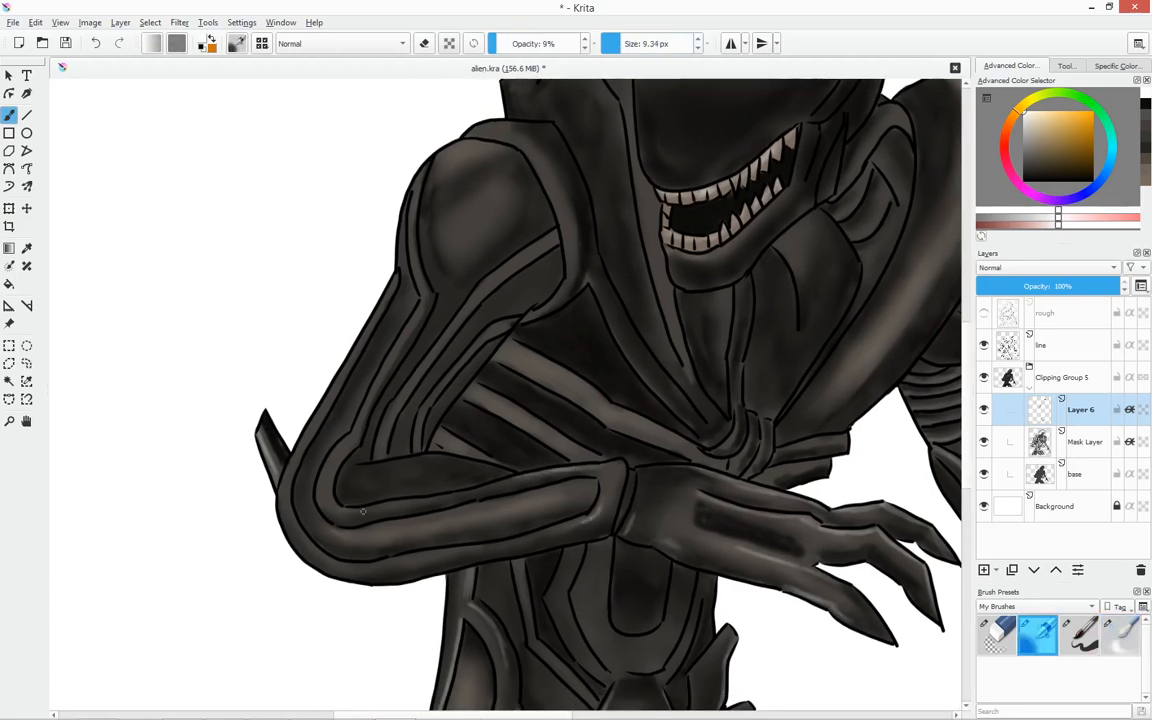
left_click_drag(363, 511, 398, 512)
left_click_drag(318, 524, 386, 525)
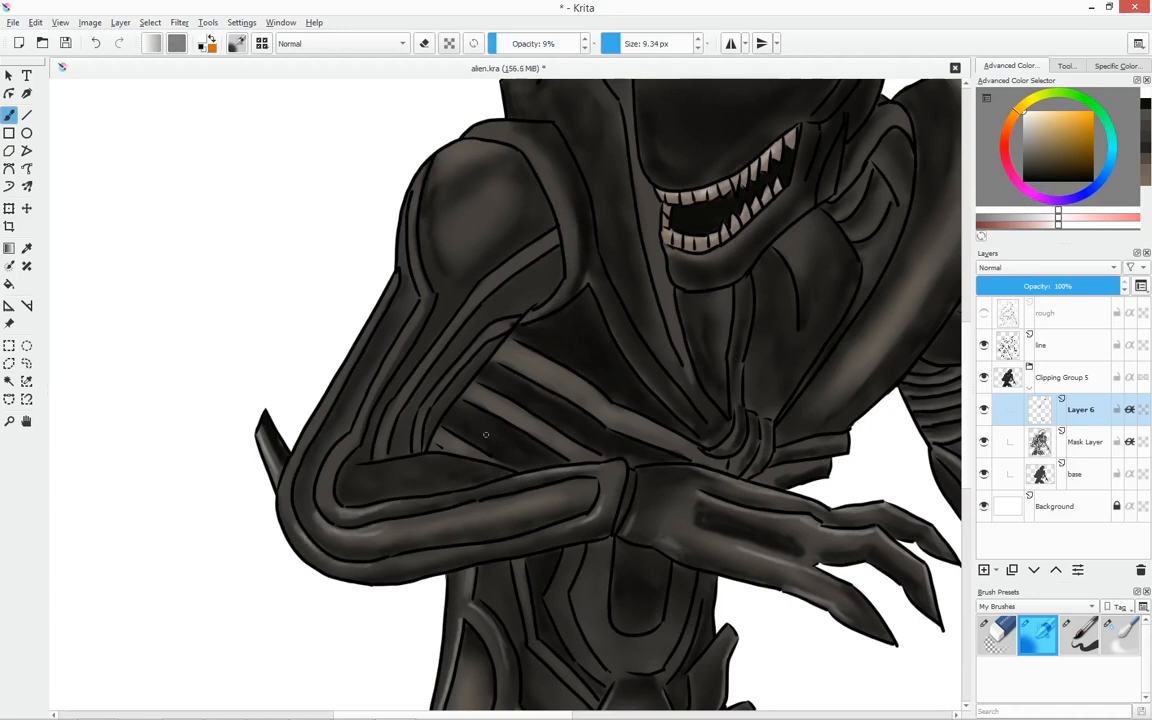
key("slash")
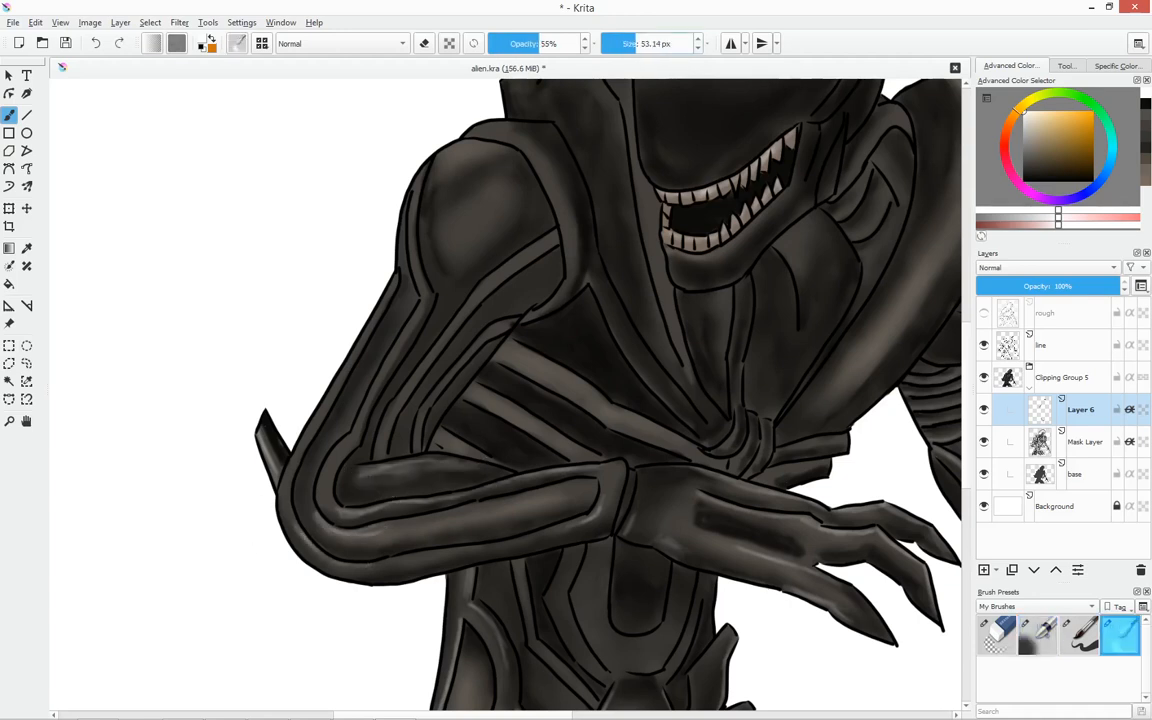
left_click(624, 43)
key("slash")
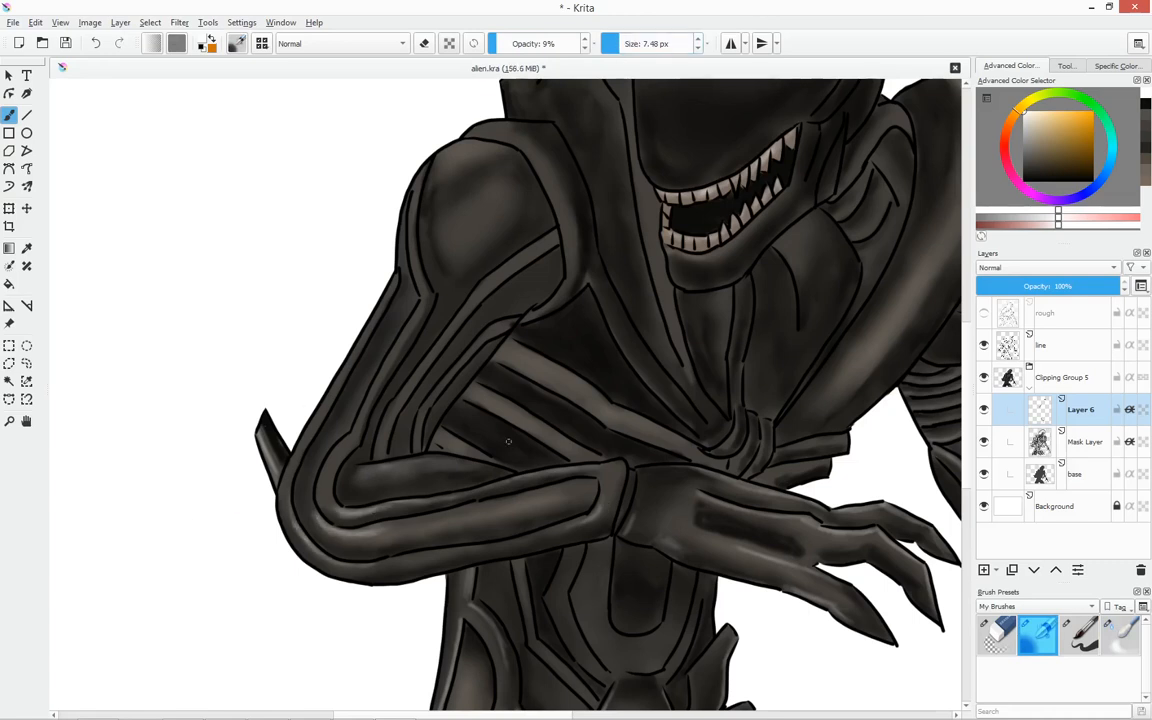
On the Mask Layer, shade the bent arm's upper ridges with a sampled near-black at 27% opacity and 7.48 px, and blend.
left_click(540, 428, "ctrl")
key("slash")
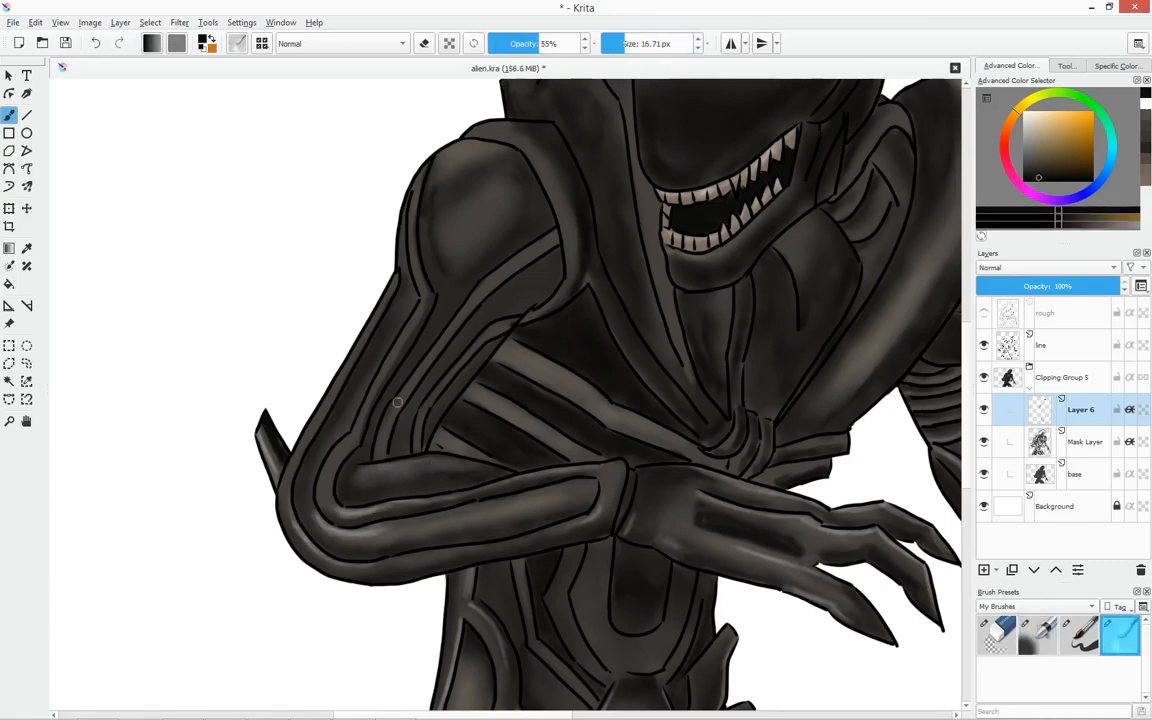
key("slash")
left_click(1085, 441)
left_click(513, 43)
left_click_drag(404, 404, 550, 247)
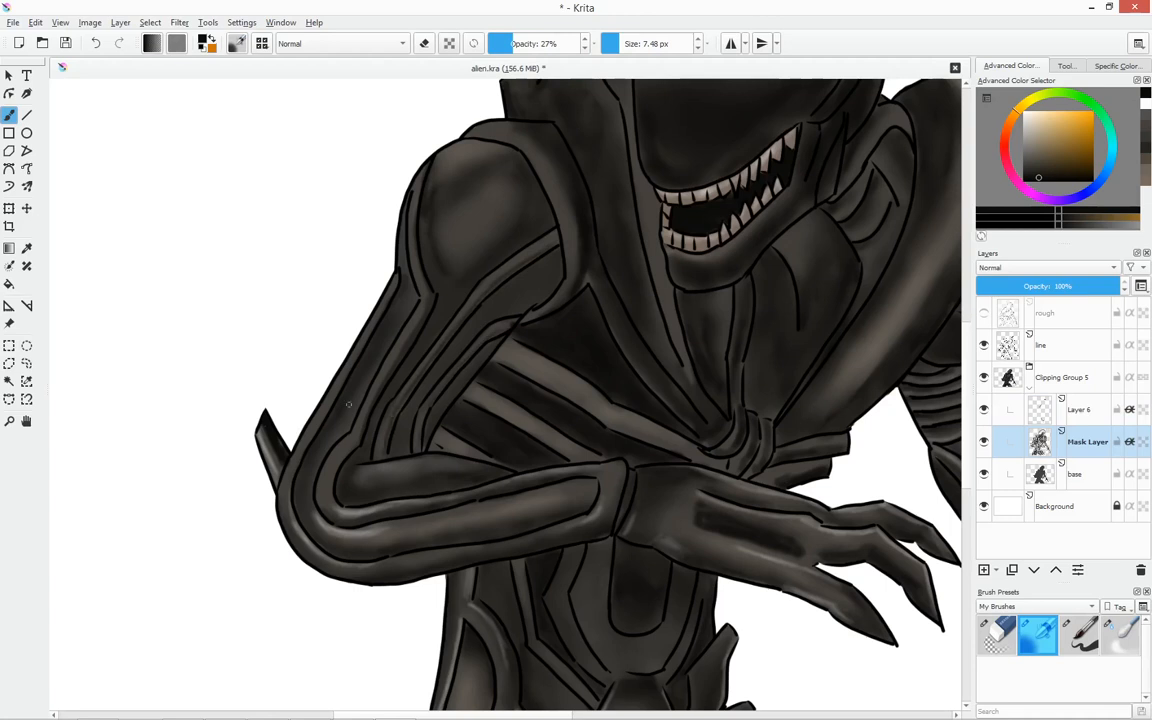
left_click_drag(354, 442, 334, 480)
left_click_drag(354, 358, 306, 441)
left_click(1117, 628)
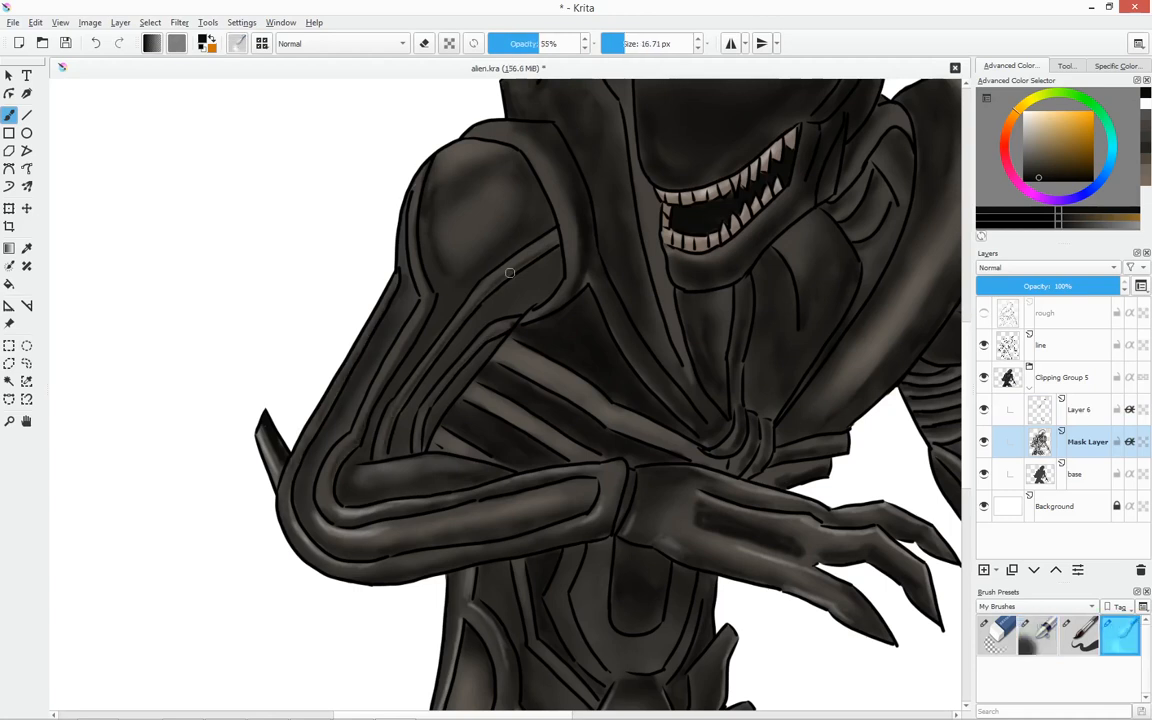
On Layer 6, highlight the bent arm's upper ridges and outer edge in white at 7% opacity and 7.48 px.
left_click(1085, 409)
key("slash")
left_click(494, 43)
left_click(412, 250, "ctrl")
mouse_move(410, 246)
left_mouse_down()
mouse_move(423, 299)
mouse_move(385, 371)
left_mouse_up()
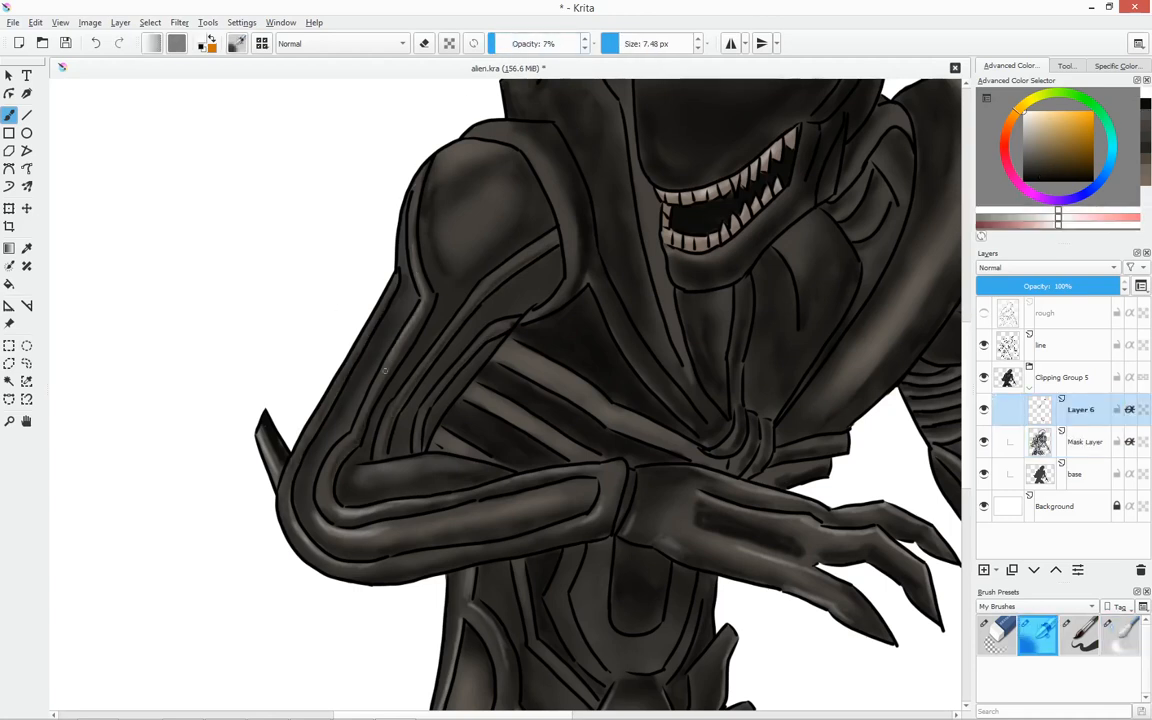
left_click_drag(397, 276, 318, 416)
mouse_move(440, 342)
left_mouse_down()
mouse_move(380, 448)
mouse_move(464, 455)
left_mouse_up()
On the Mask Layer, darken the gaps and edges of the ribs with a sampled near-black at 24% opacity and 10.48 px, and blend.
left_click(1085, 441)
left_click(430, 449, "ctrl")
left_click(510, 43)
key("bracketright")
key("bracketright")
key("bracketright")
left_click_drag(468, 396, 563, 448)
left_click_drag(500, 349, 662, 439)
left_click_drag(440, 443, 462, 453)
left_click_drag(475, 397, 550, 438)
left_click_drag(515, 368, 720, 468)
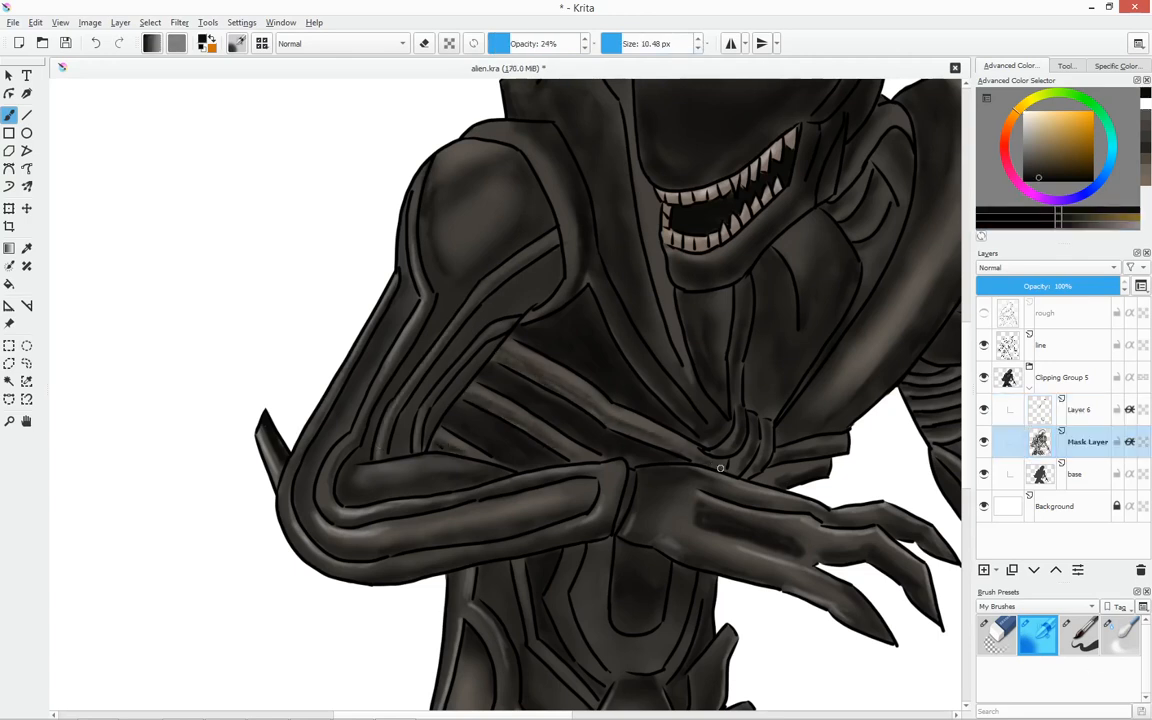
left_click(1128, 638)
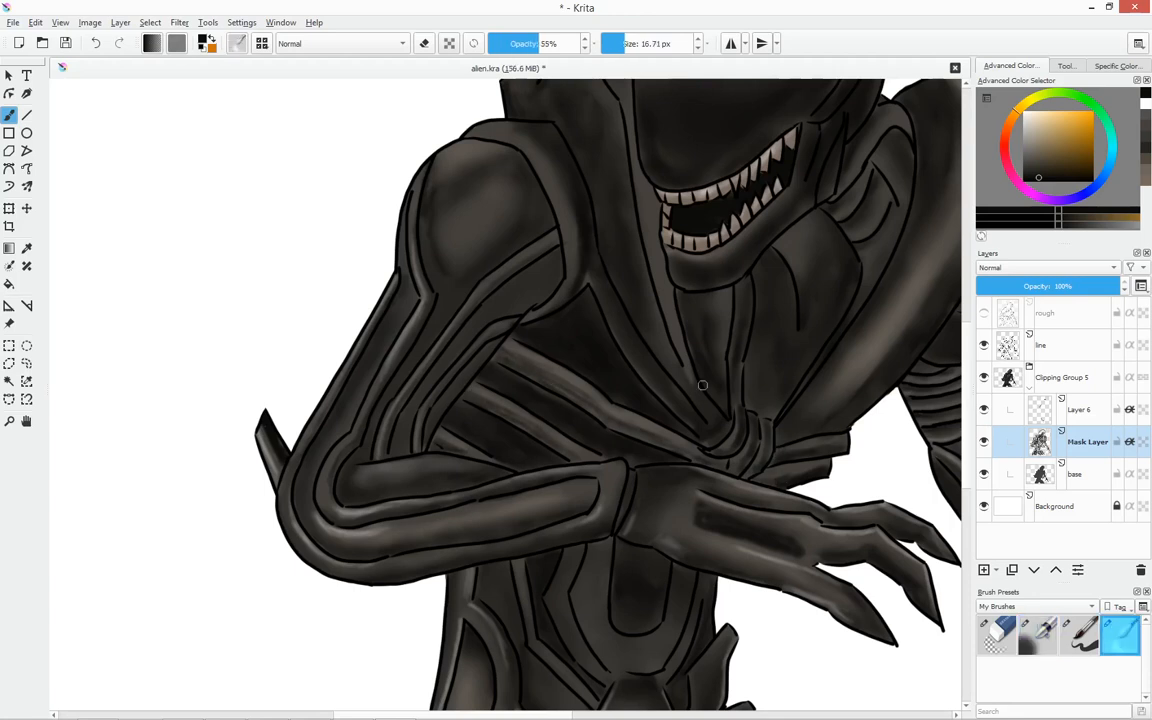
key("slash")
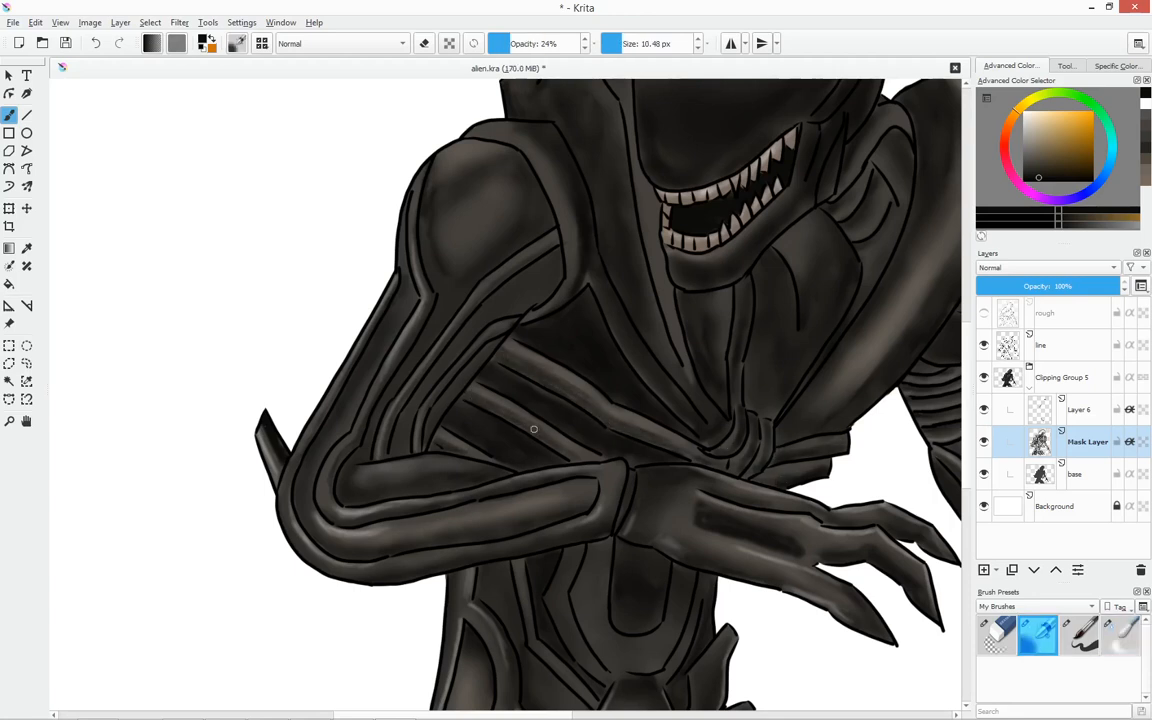
key("slash")
key("slash")
On Layer 6, paint white highlights along the ribs' upper edges at 8% opacity and 10.48 px.
left_click(1082, 409)
left_click(1146, 103)
left_click(495, 43)
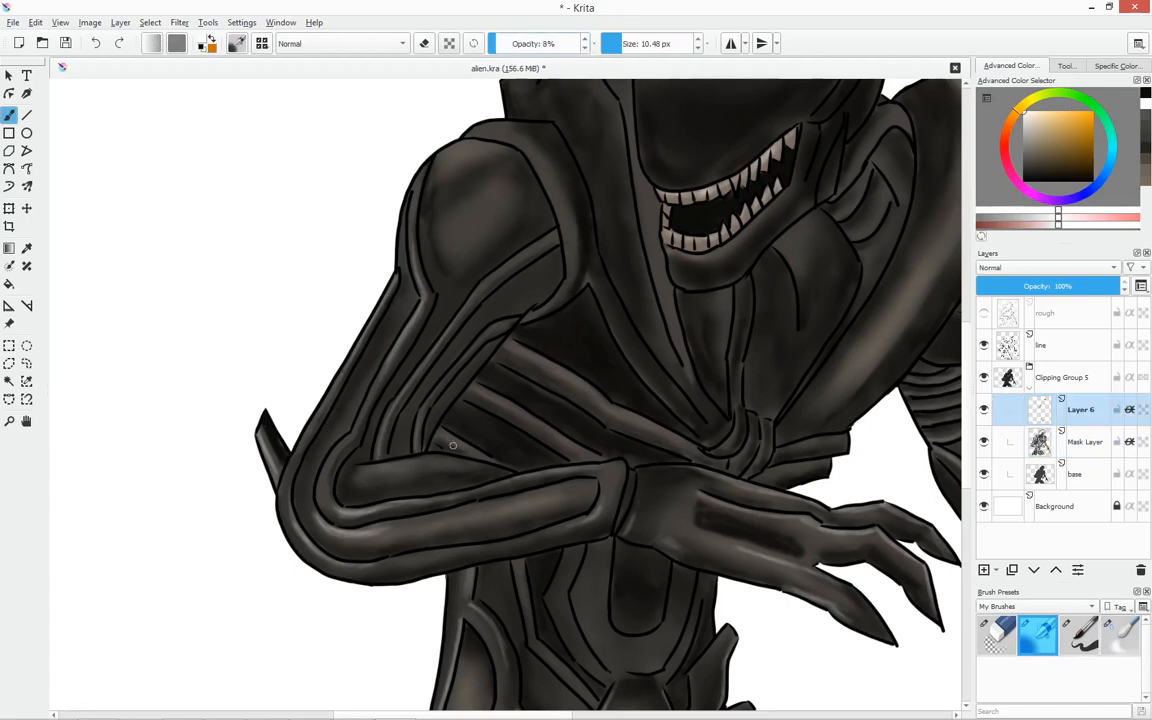
left_click_drag(445, 434, 472, 449)
left_click_drag(481, 393, 542, 426)
left_click_drag(430, 350, 515, 402)
left_click_drag(500, 331, 597, 388)
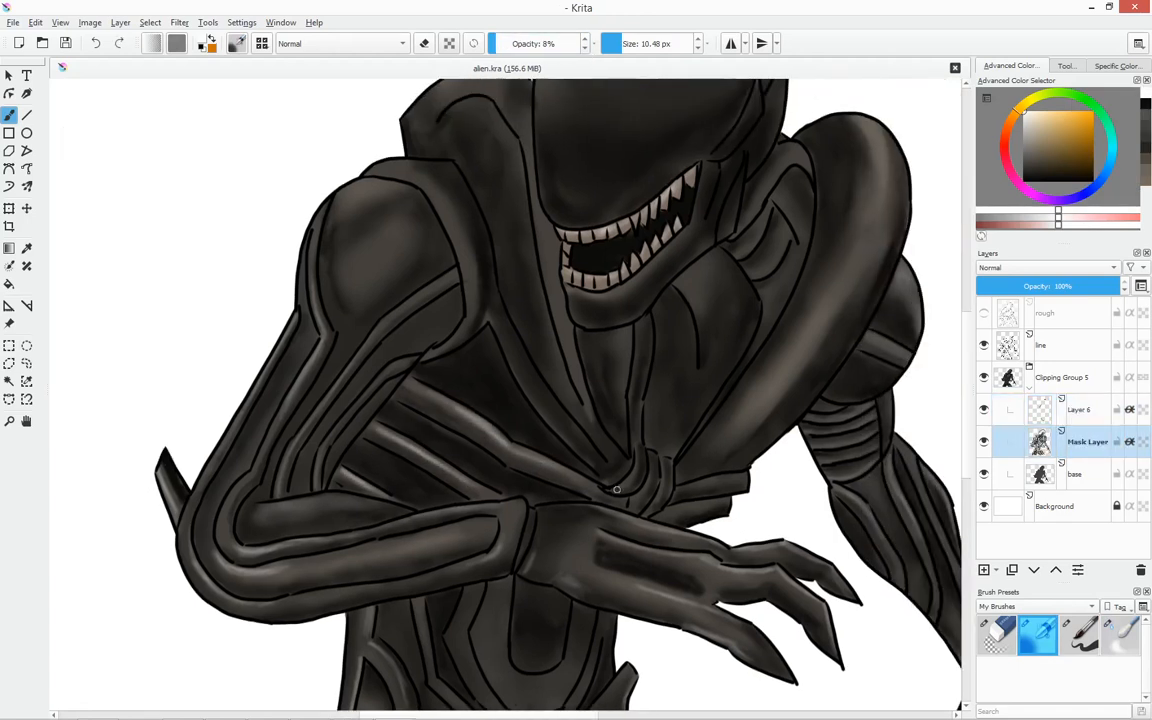
On the Mask Layer, shade the tendons at the chest's centre and the strip beside the jaw with a sampled near-black, and blend.
left_click(617, 490, "ctrl")
left_click_drag(617, 490, 640, 459)
key("o")
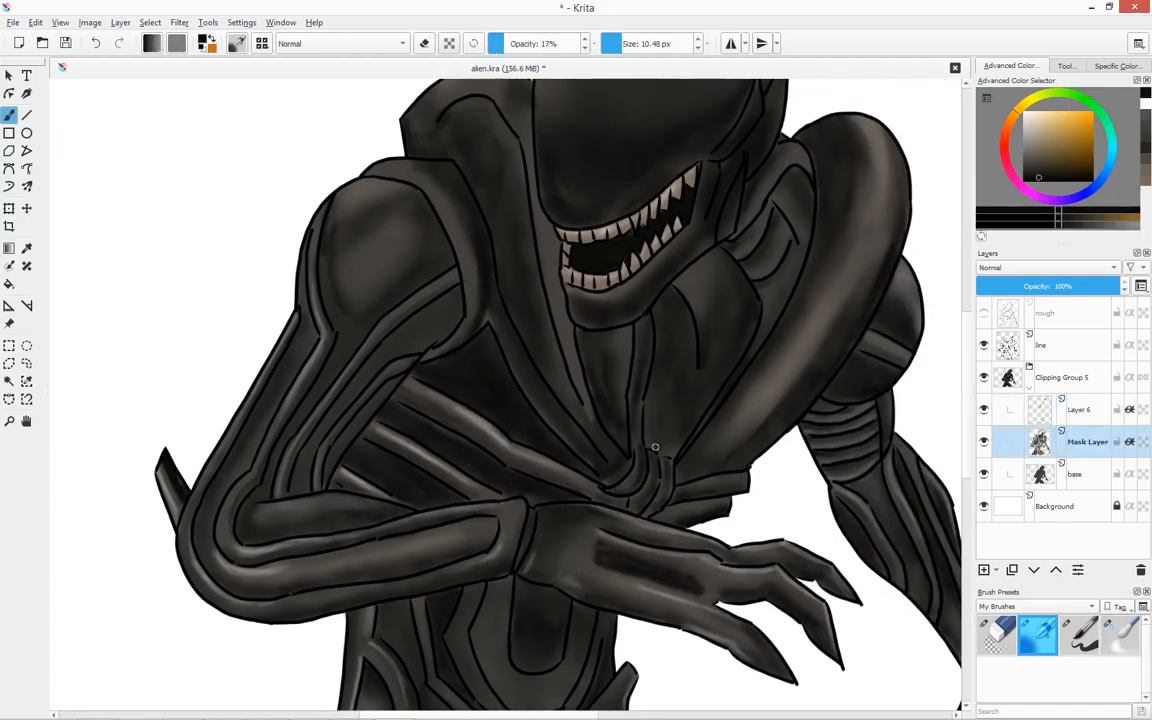
key("slash")
key("slash")
mouse_move(566, 341)
left_mouse_down()
mouse_move(589, 418)
mouse_move(560, 393)
left_mouse_up()
key("ctrl+z")
left_click_drag(528, 225, 553, 364)
key("slash")
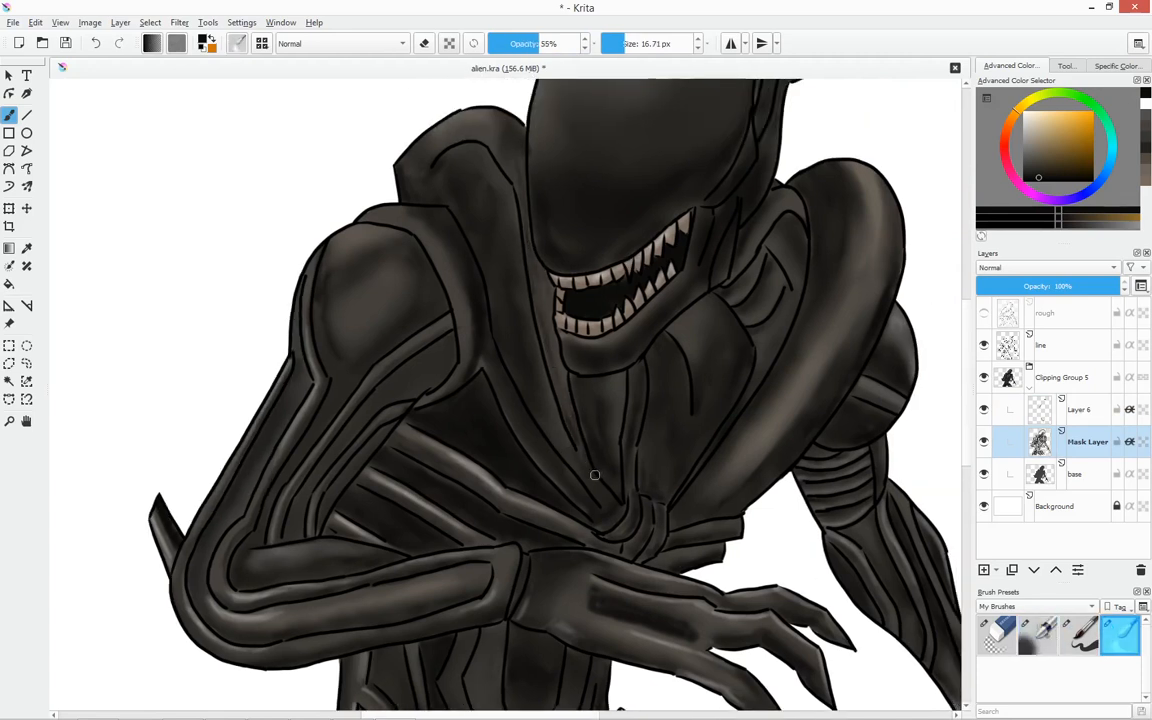
On Layer 6, paint bright white highlights along the large curved shoulder tube at 13% opacity and 10.48 px, and blend.
left_click(1082, 409)
left_click(1038, 633)
left_click(920, 505, "ctrl")
key("i")
mouse_move(754, 437)
left_mouse_down()
mouse_move(826, 318)
mouse_move(762, 422)
left_mouse_up()
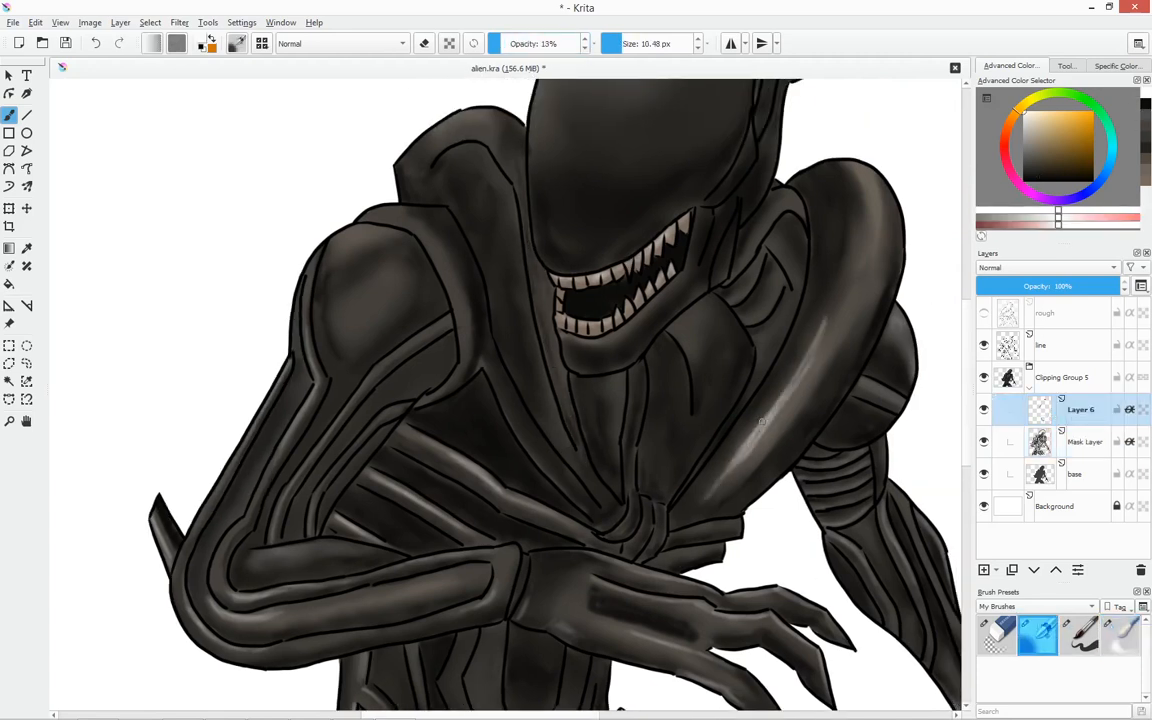
key("slash")
key("slash")
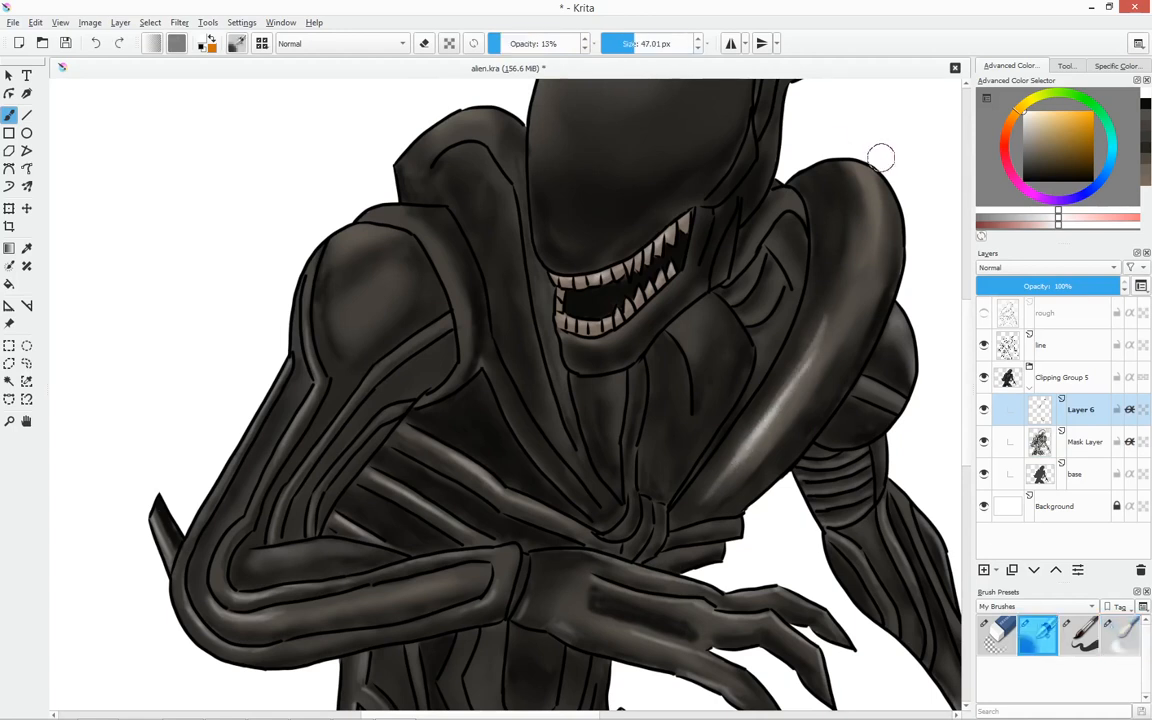
Highlight the neck folds and the chest plate edges below the jaw in white at 8% opacity and 12.67 px.
left_click_drag(776, 192, 799, 197)
mouse_move(764, 247)
left_mouse_down()
mouse_move(754, 283)
mouse_move(764, 316)
left_mouse_up()
key("i")
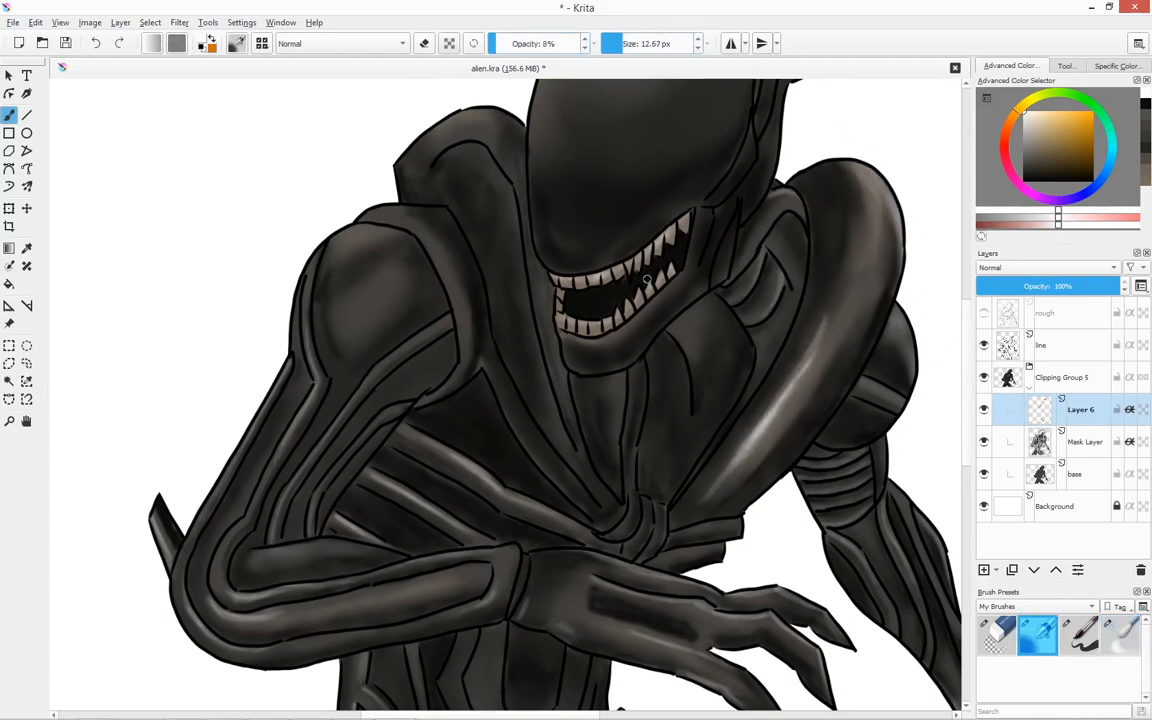
left_click_drag(672, 330, 698, 408)
left_click_drag(712, 294, 751, 365)
left_click_drag(648, 368, 635, 460)
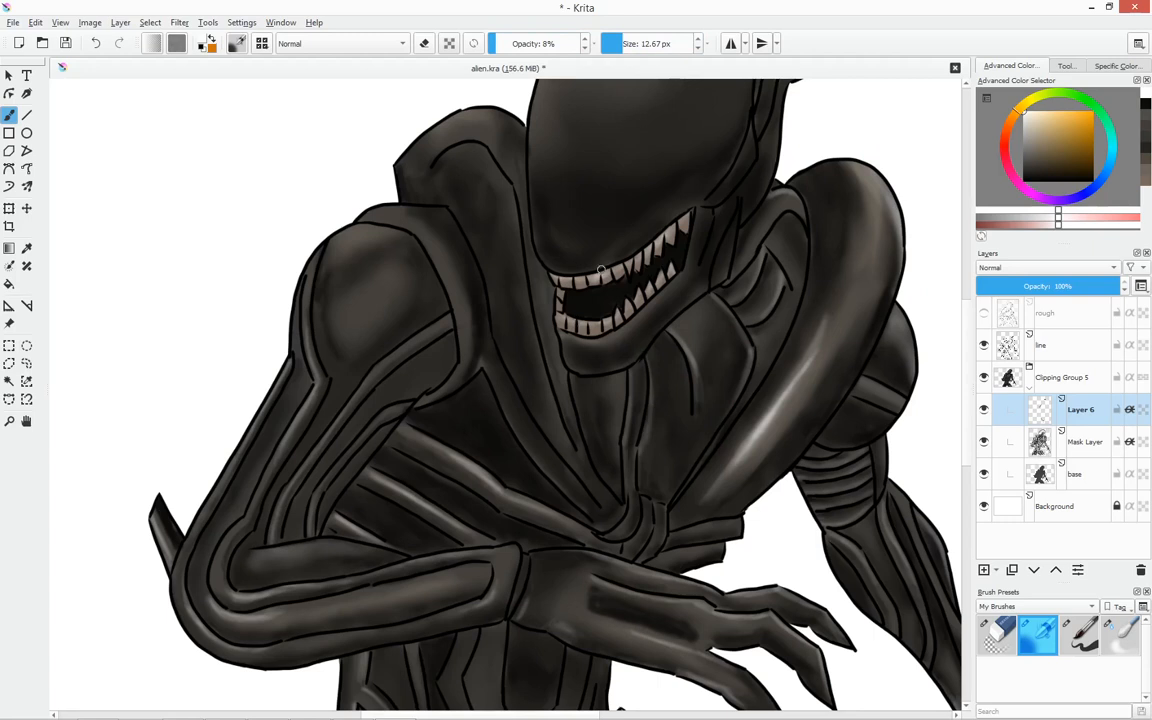
Highlight the raised collar and the band around the bent arm's shoulder plate at 8% opacity, finishing at 10.37 px, and blend.
left_click_drag(496, 150, 527, 258)
key("bracketright")
key("bracketright")
key("bracketright")
key("bracketright")
key("bracketright")
left_click_drag(434, 128, 508, 122)
left_click(622, 43)
left_click_drag(404, 168, 446, 268)
mouse_move(396, 222)
left_mouse_down()
mouse_move(446, 270)
mouse_move(460, 305)
left_mouse_up()
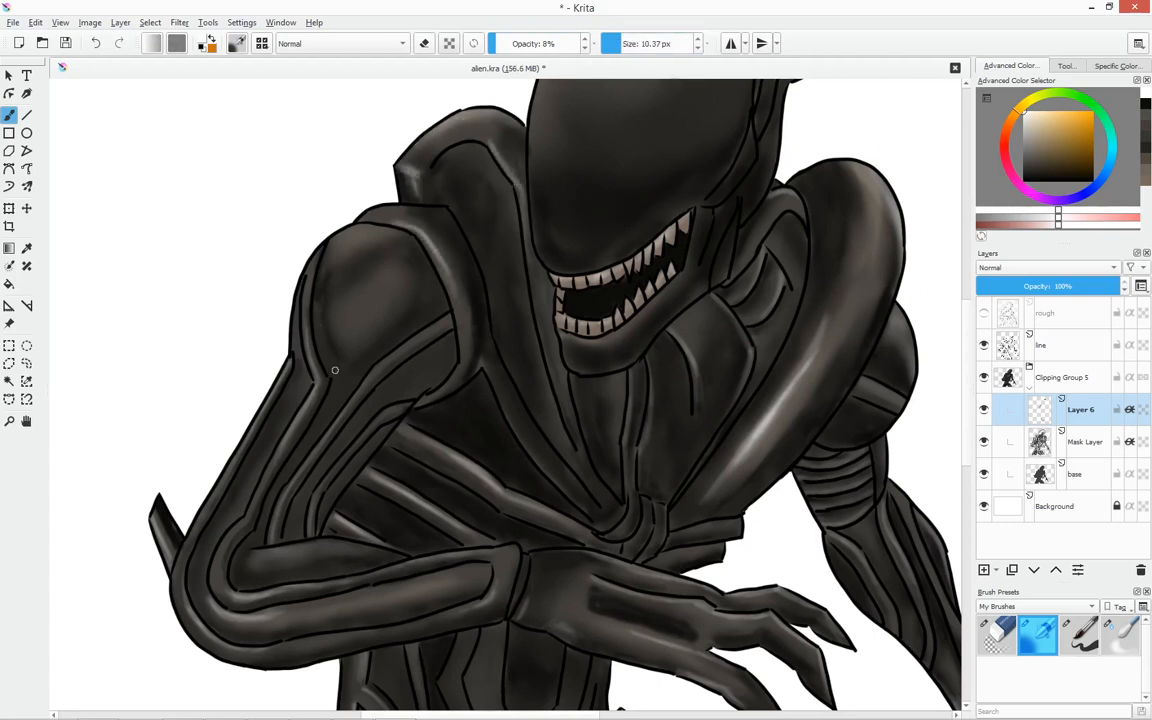
mouse_move(350, 378)
left_mouse_down()
mouse_move(320, 334)
mouse_move(353, 378)
left_mouse_up()
key("slash")
key("slash")
On the Mask Layer, deepen the shadows at the lower centre of the chest at 87% opacity and 10.37 px, and blend at 70%.
key("Page_Down")
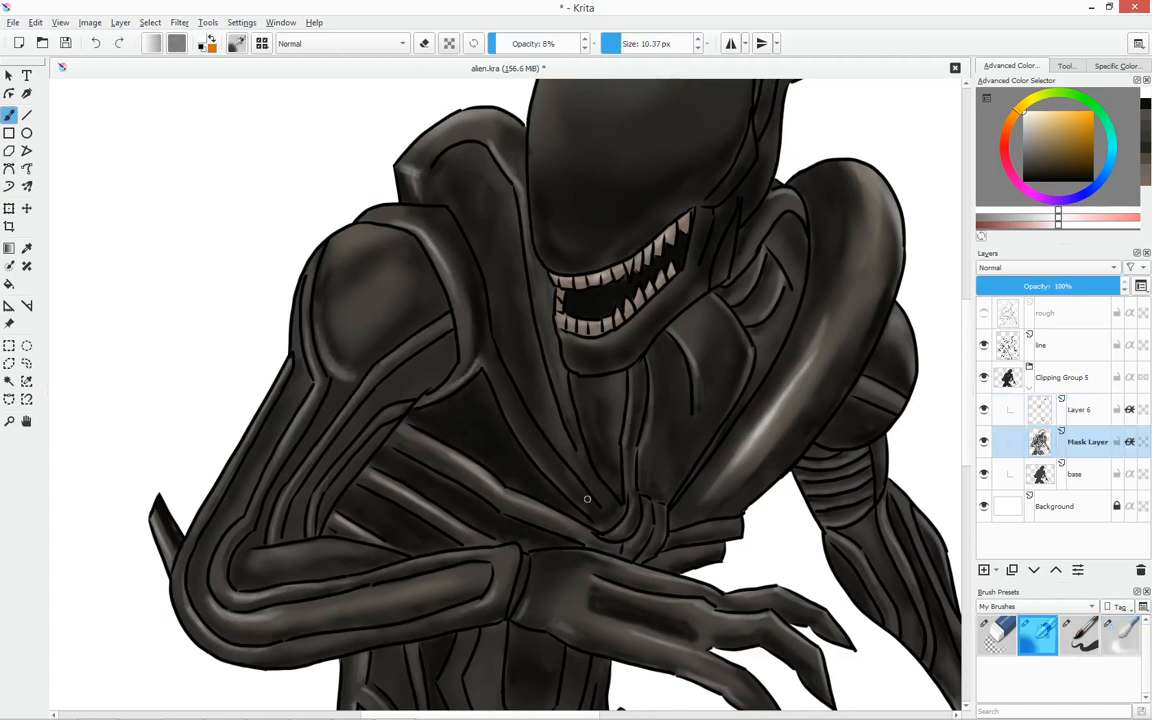
key("d")
left_click_drag(513, 45, 571, 45)
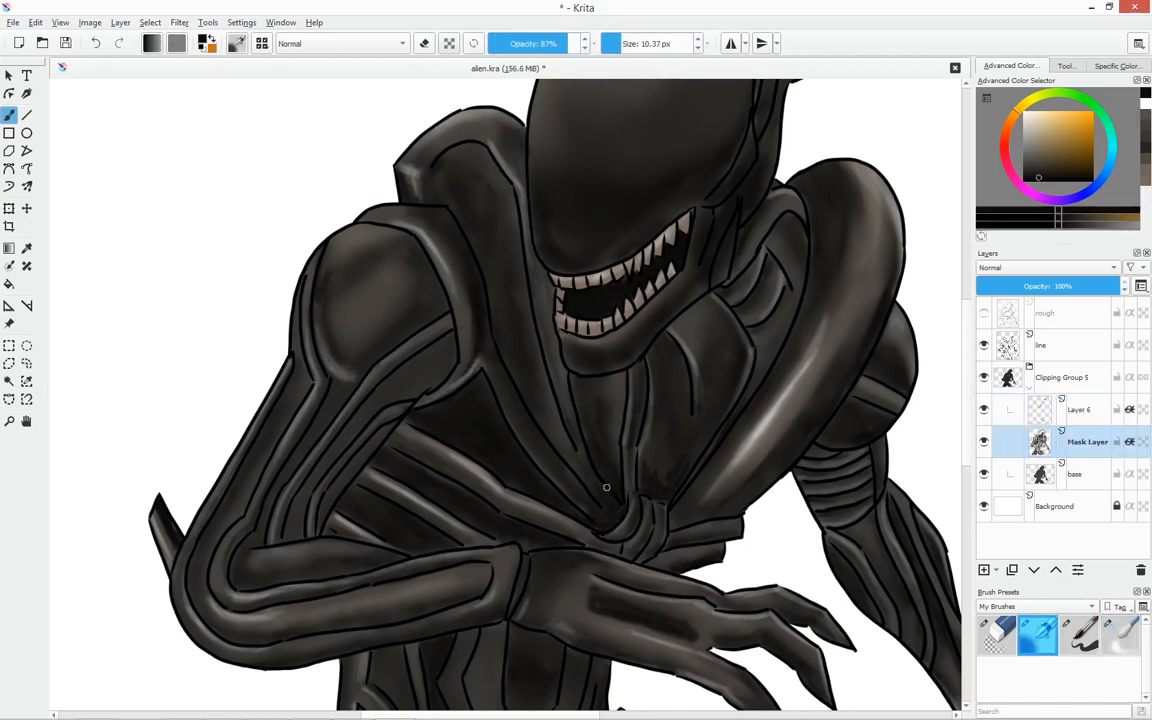
left_click_drag(670, 510, 690, 566)
key("slash")
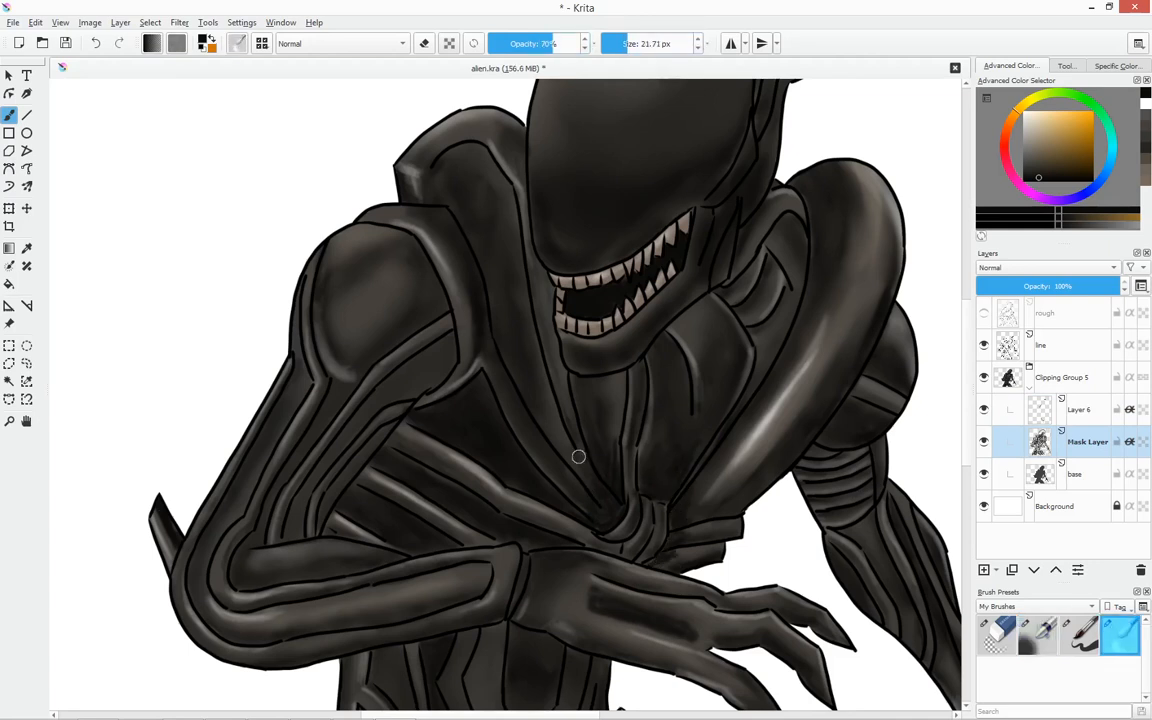
On Layer 6, brighten the pointed corner of the raised collar in white at 10% opacity and 10.37 px, and blend.
left_click(1043, 405)
key("slash")
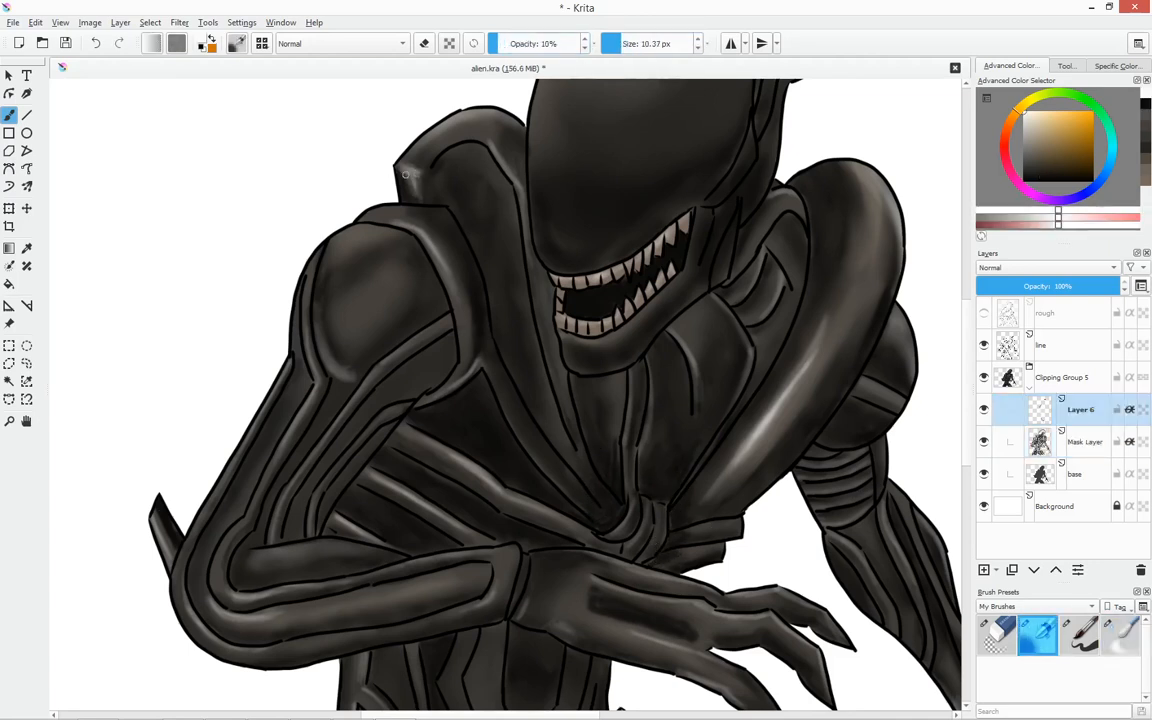
left_click_drag(410, 171, 414, 189)
key("slash")
key("slash")
Highlight the chin, the jaw's rear and the neck ridges in white at 10% opacity and 11.37 px.
key("i")
left_click(697, 38)
mouse_move(565, 360)
left_mouse_down()
mouse_move(587, 366)
mouse_move(640, 312)
mouse_move(586, 342)
left_mouse_up()
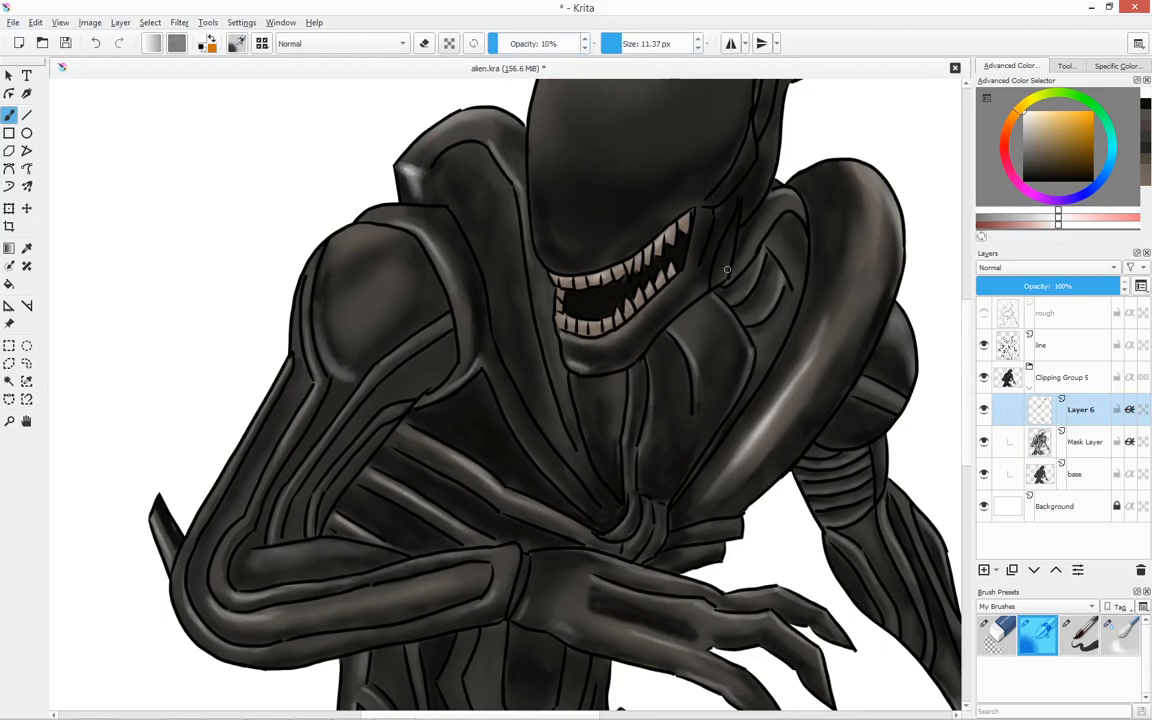
mouse_move(706, 288)
left_mouse_down()
mouse_move(727, 230)
mouse_move(690, 441)
left_mouse_up()
left_click_drag(746, 261, 723, 343)
left_click_drag(818, 222, 801, 262)
left_click_drag(771, 200, 766, 218)
mouse_move(783, 195)
left_mouse_down()
mouse_move(779, 219)
mouse_move(794, 219)
left_mouse_up()
left_click_drag(809, 196, 806, 221)
left_click_drag(770, 208, 738, 260)
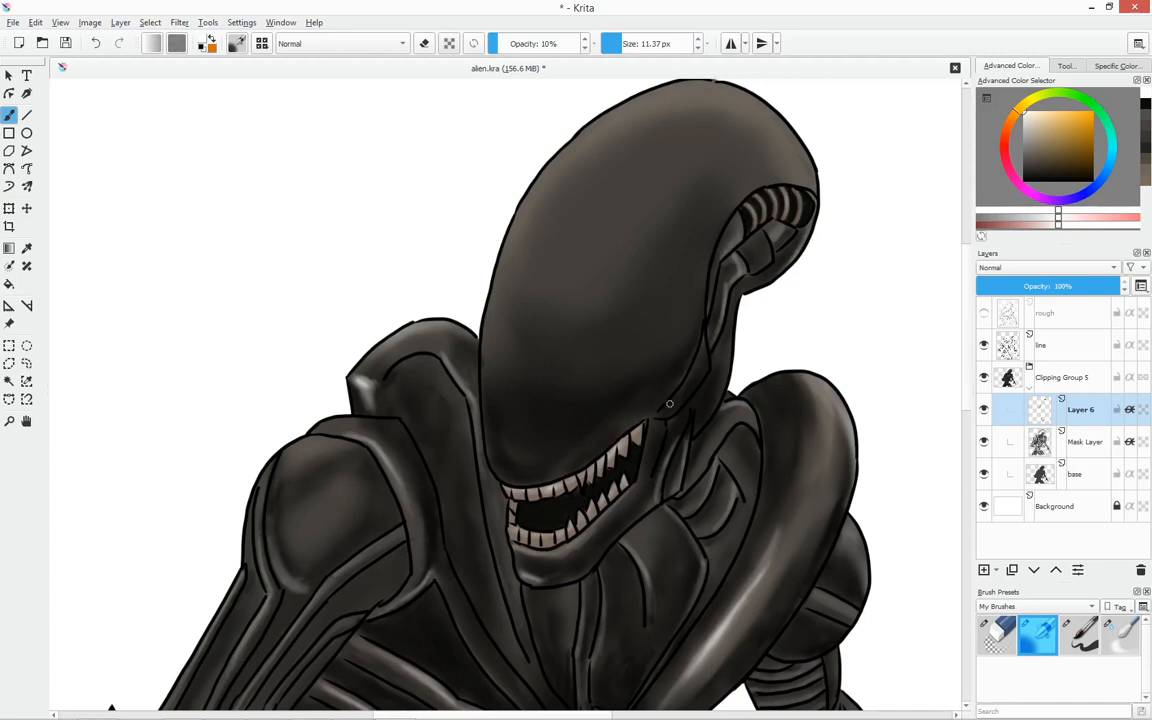
Add faint white highlights to the cheek ridges between the head dome and the rear of the jaw.
left_click_drag(678, 409, 708, 344)
left_click_drag(709, 330, 670, 420)
mouse_move(670, 420)
left_mouse_down()
mouse_move(660, 478)
mouse_move(700, 398)
left_mouse_up()
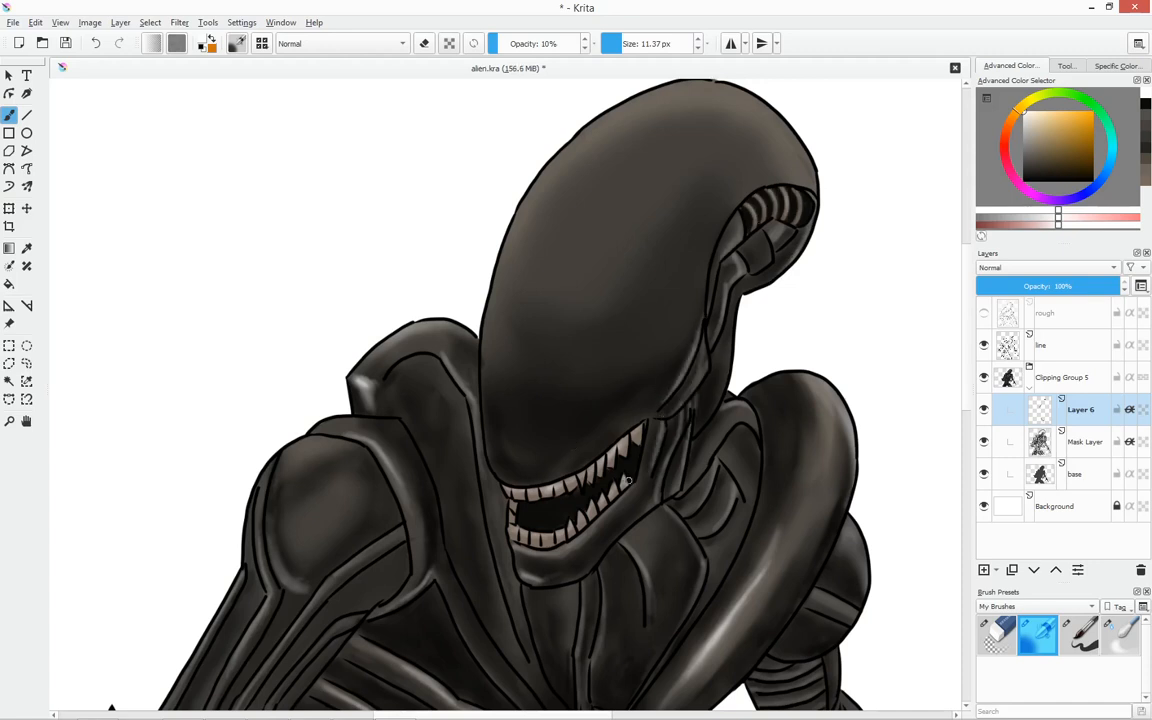
Paint a small white highlight on the snout just above the upper teeth at 10% opacity and 10.37 px.
key("bracketleft")
left_click(700, 39)
left_click(700, 39)
left_click_drag(514, 458, 504, 455)
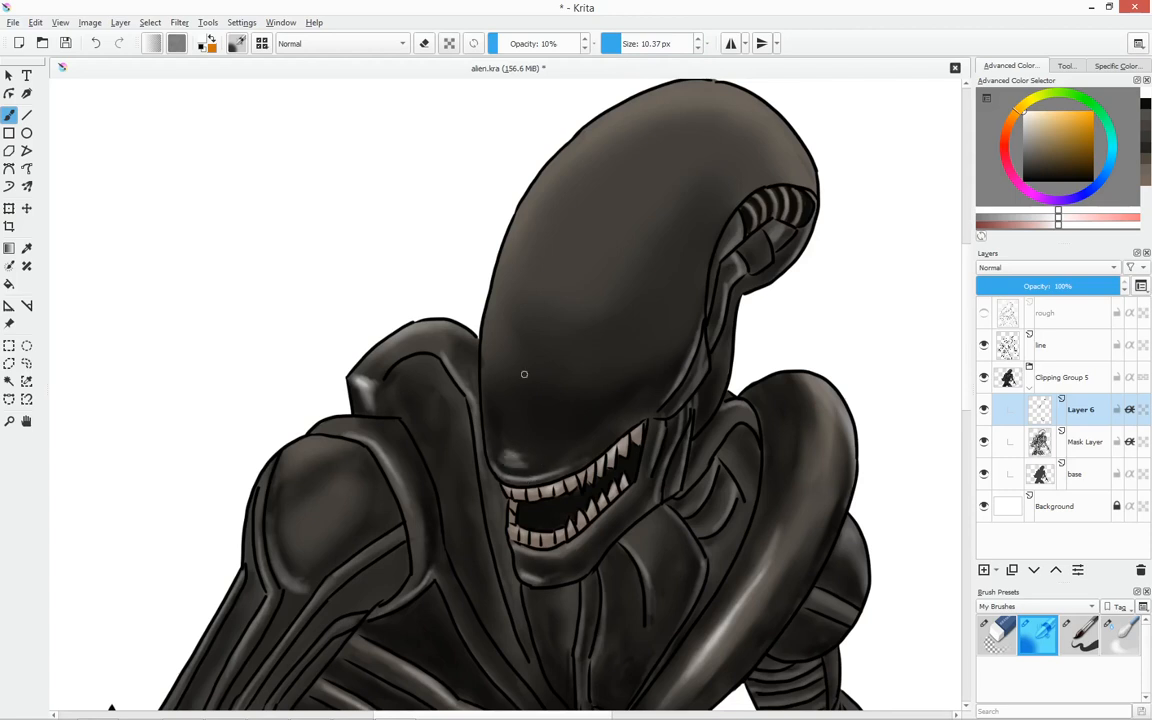
Paint a round white reflection on the front of the head dome and soften it with the blender.
left_click_drag(522, 371, 506, 354)
key("slash")
key("slash")
key("slash")
key("slash")
key("slash")
left_click(1048, 632)
left_click_drag(518, 359, 505, 365)
Highlight the head dome's long upper edge with a 44.14 px brush at 10% opacity, and blend at 70% opacity.
left_click(633, 43)
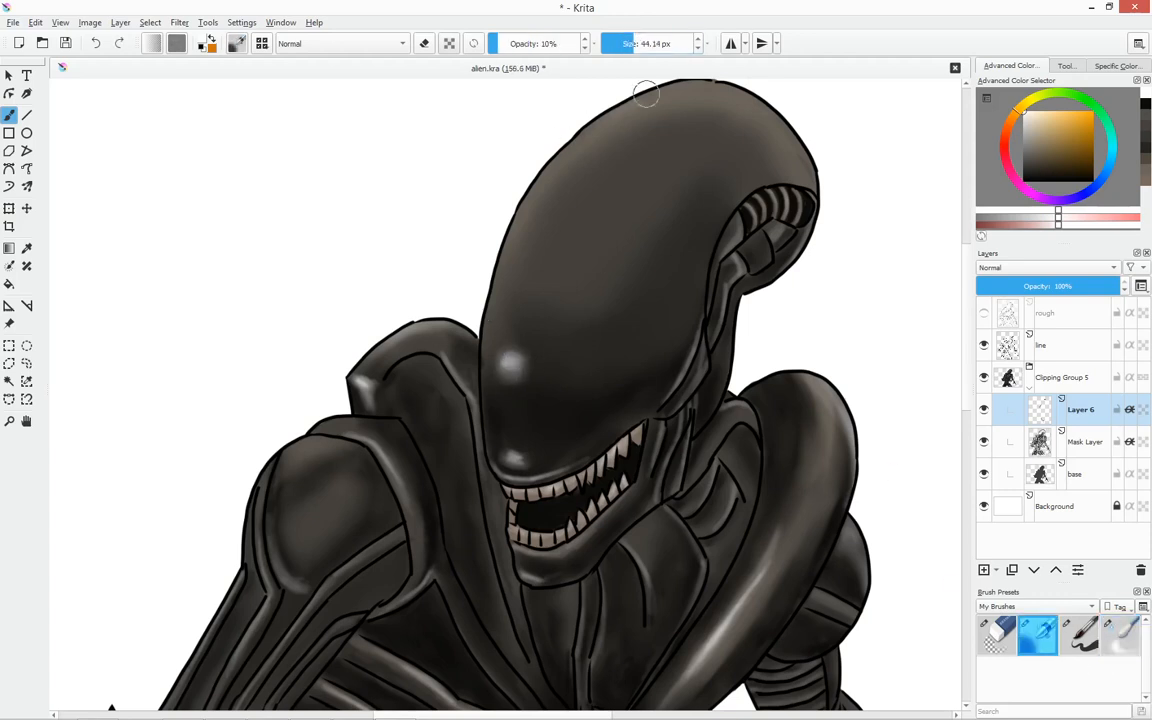
left_click_drag(645, 95, 482, 298)
key("slash")
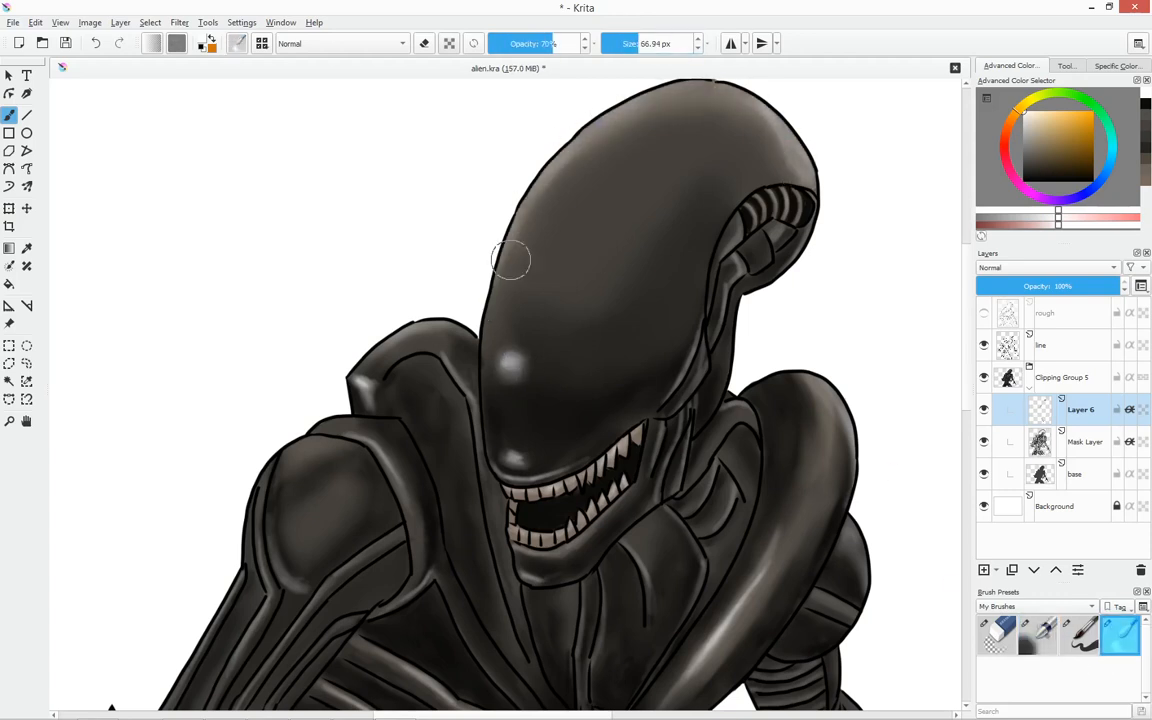
Paint a lighter rim along the dome's edge beside the cheek with brown-grey sampled from the head, finishing at 51% opacity and 9.65 px, and blend.
key("slash")
left_click(607, 139, "ctrl")
left_click(620, 43)
left_click(553, 43)
mouse_move(688, 334)
left_mouse_down()
mouse_move(650, 408)
mouse_move(665, 376)
left_mouse_up()
key("ctrl+z")
left_click(535, 43)
key("slash")
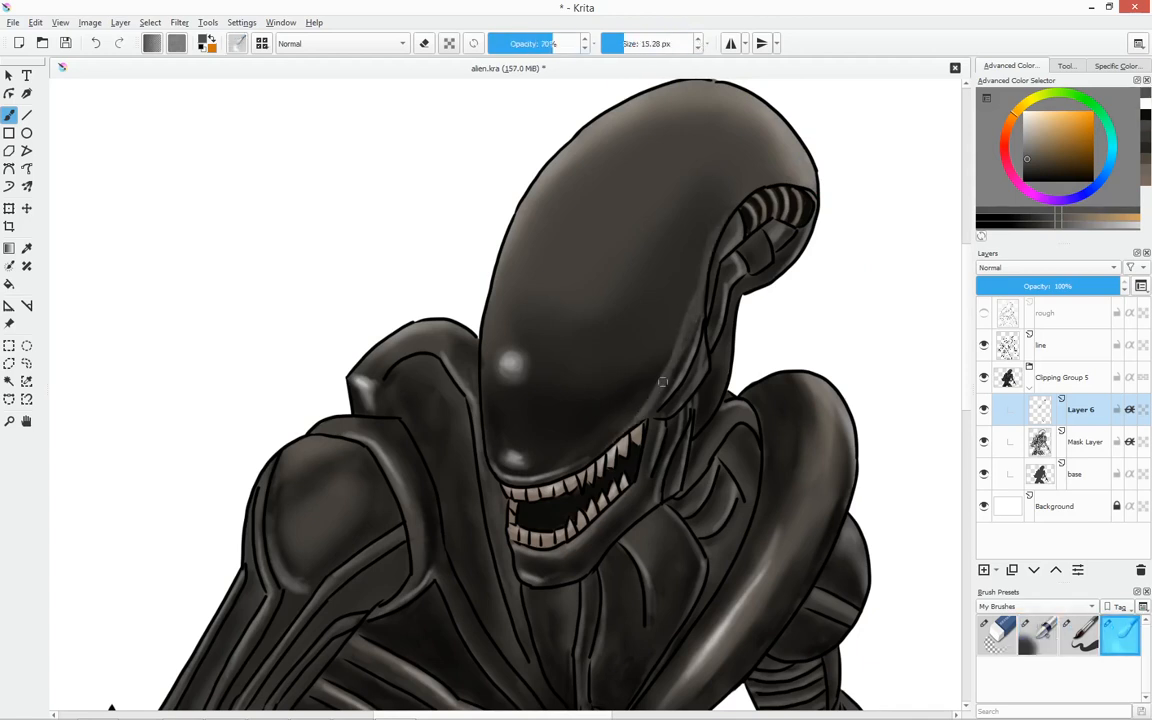
key("o")
left_click(546, 43)
left_click(631, 43)
mouse_move(890, 515)
left_mouse_down()
mouse_move(622, 345)
mouse_move(620, 391)
mouse_move(660, 333)
left_mouse_up()
key("slash")
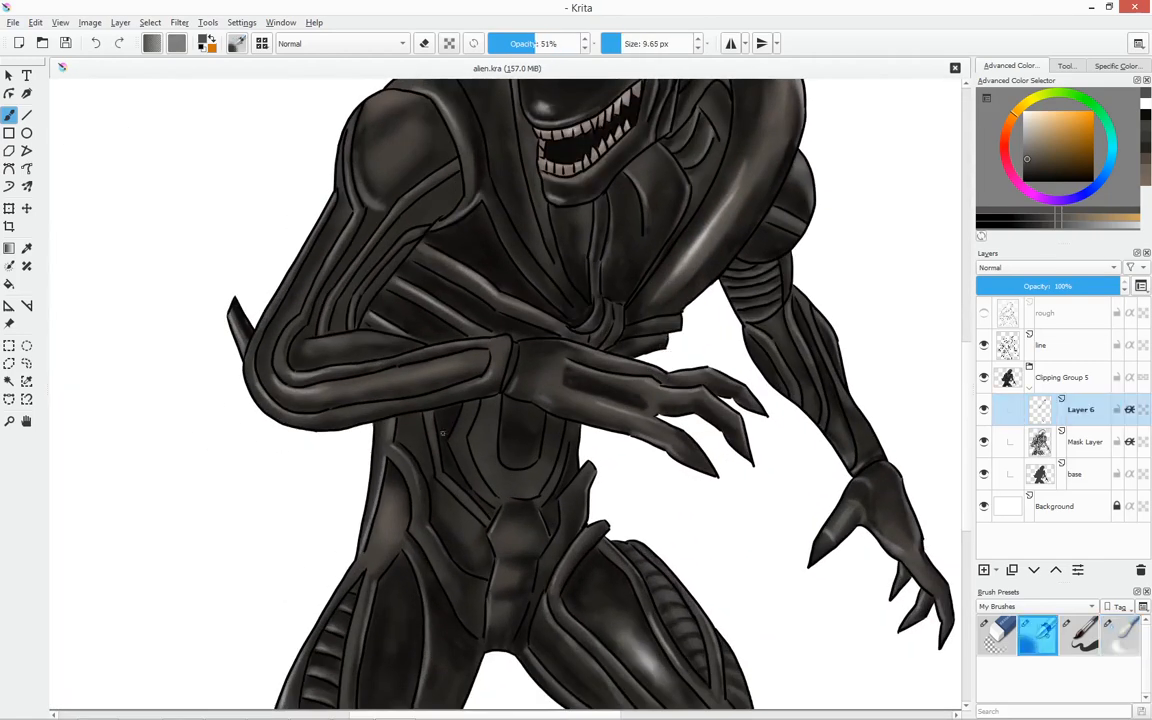
On the Mask Layer, shade the abdomen around its central U-shaped plate with a sampled near-black at 51% opacity and 17.65 px, and blend.
key("Page_Down")
left_click(443, 433, "ctrl")
key("bracketright")
mouse_move(478, 436)
left_mouse_down()
mouse_move(467, 478)
mouse_move(500, 495)
left_mouse_up()
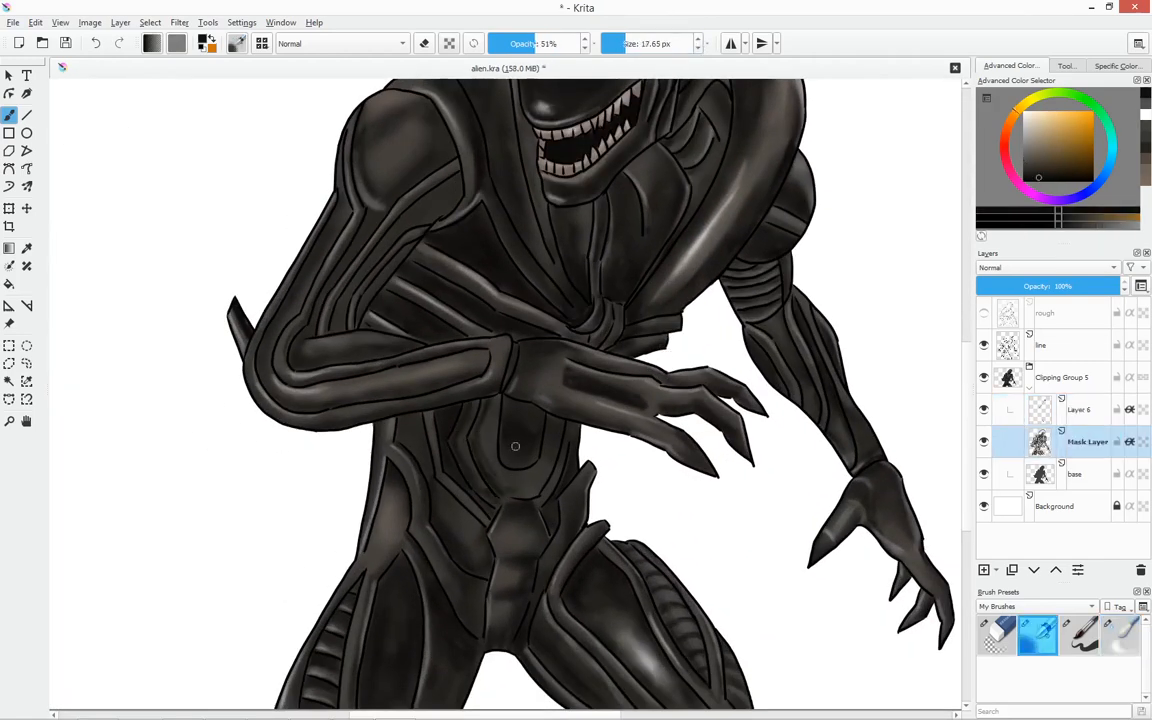
mouse_move(549, 420)
left_mouse_down()
mouse_move(565, 448)
mouse_move(506, 494)
left_mouse_up()
key("slash")
key("bracketleft")
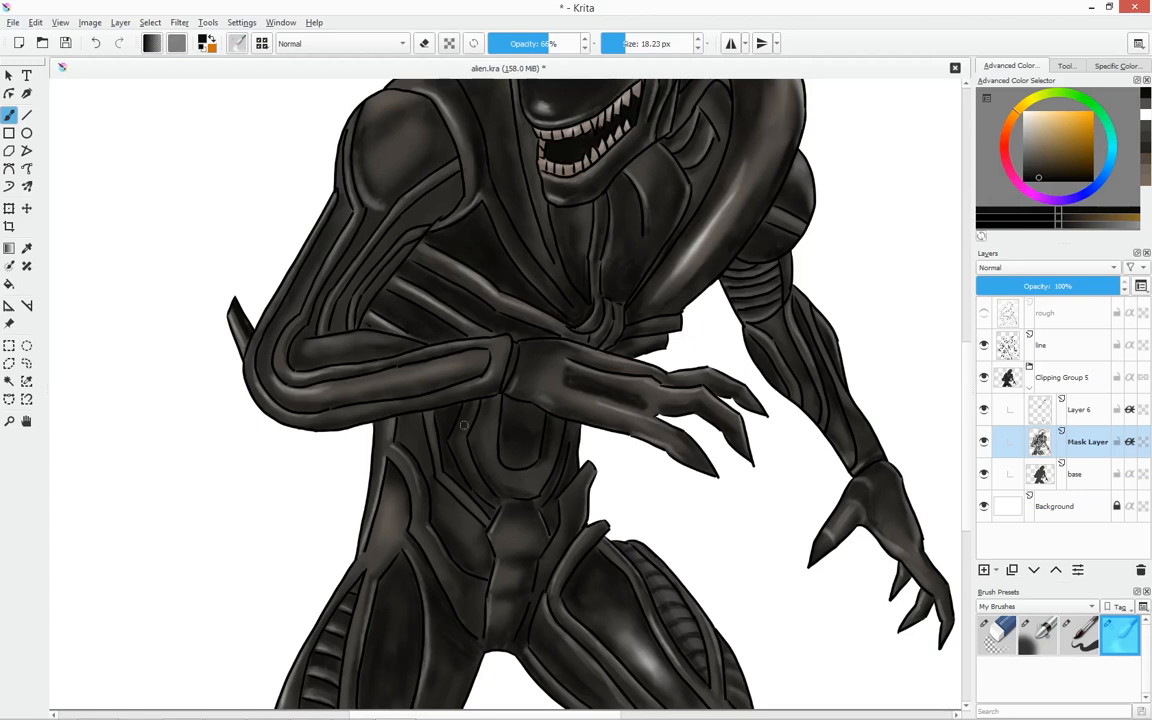
key("slash")
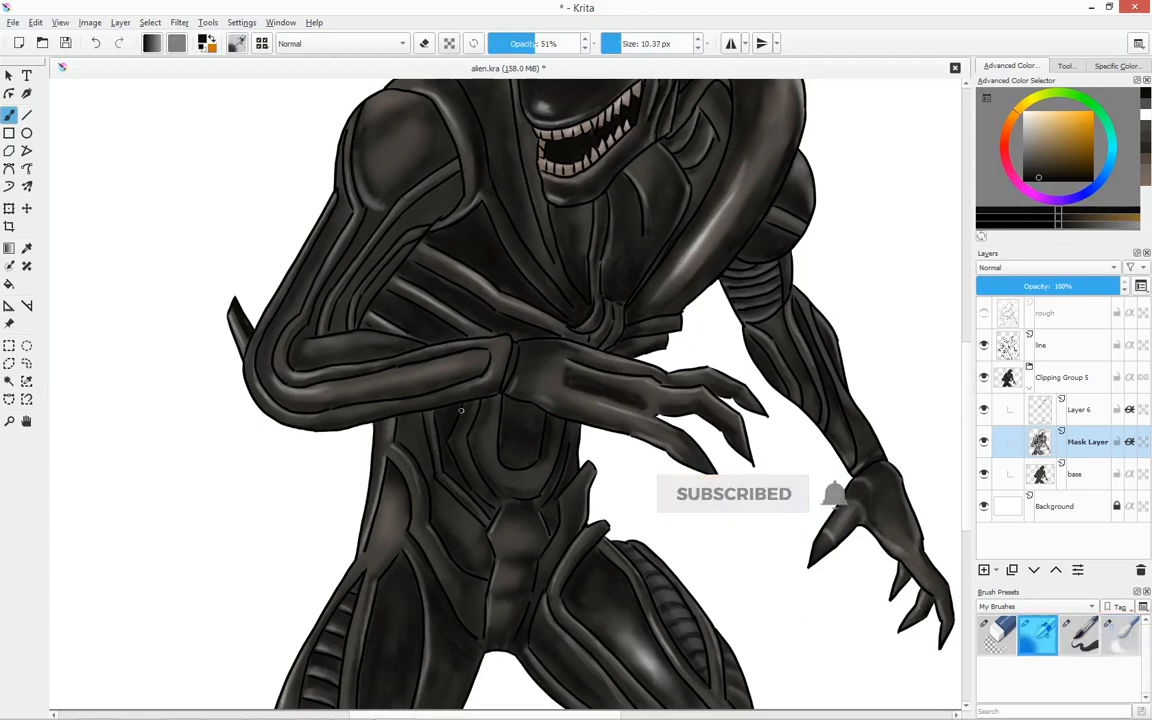
On Layer 6, highlight the ridges around the abdomen's central plate in white at 12% opacity and 10.37 px.
key("Page_Up")
left_click(558, 93, "ctrl")
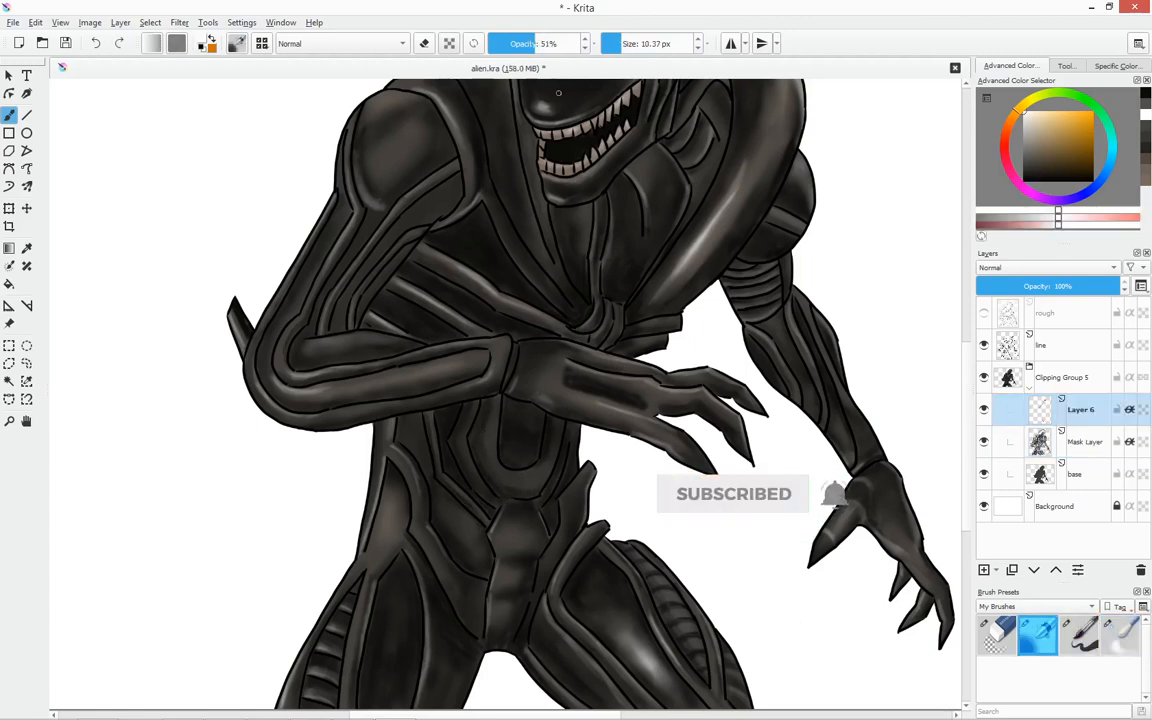
left_click(499, 43)
left_click_drag(484, 400, 474, 466)
left_click_drag(549, 411, 547, 462)
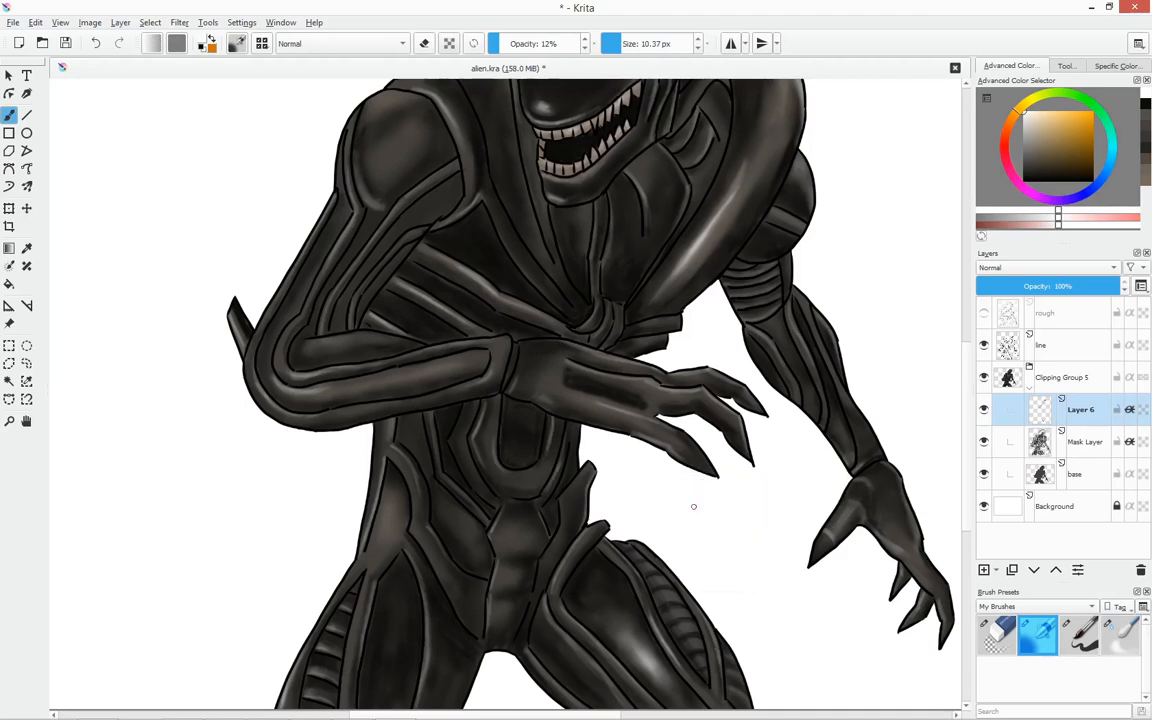
scroll(707, 560, "up", 5)
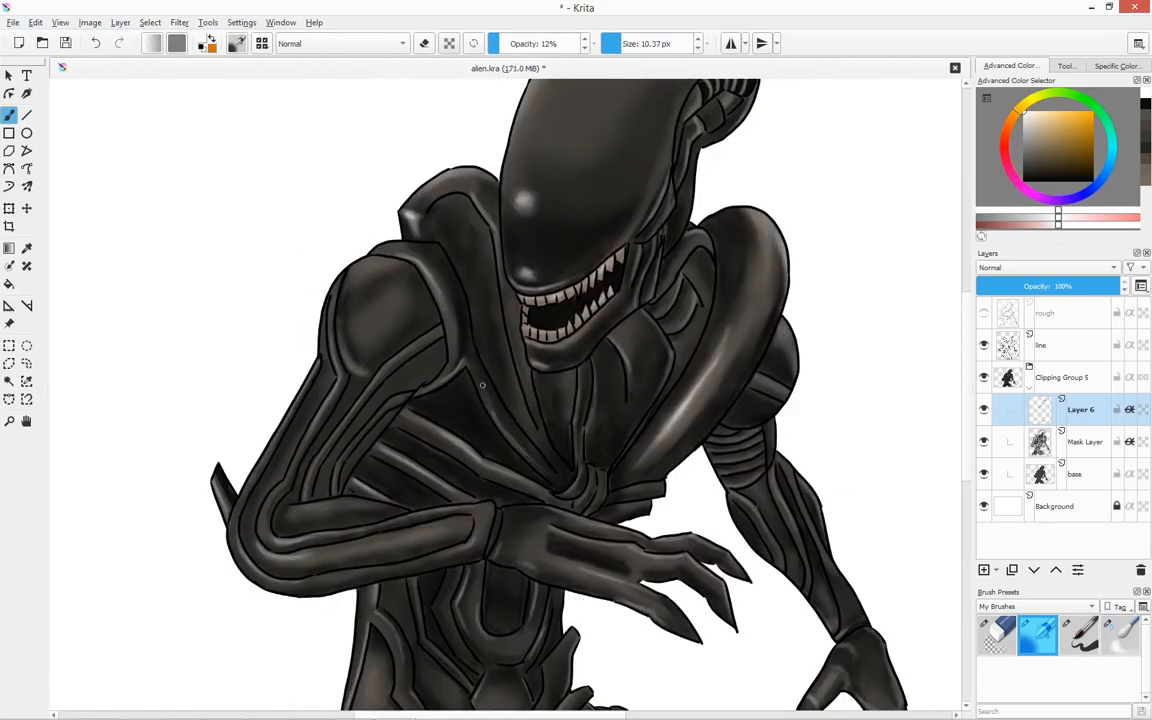
scroll(528, 401, "up", 2)
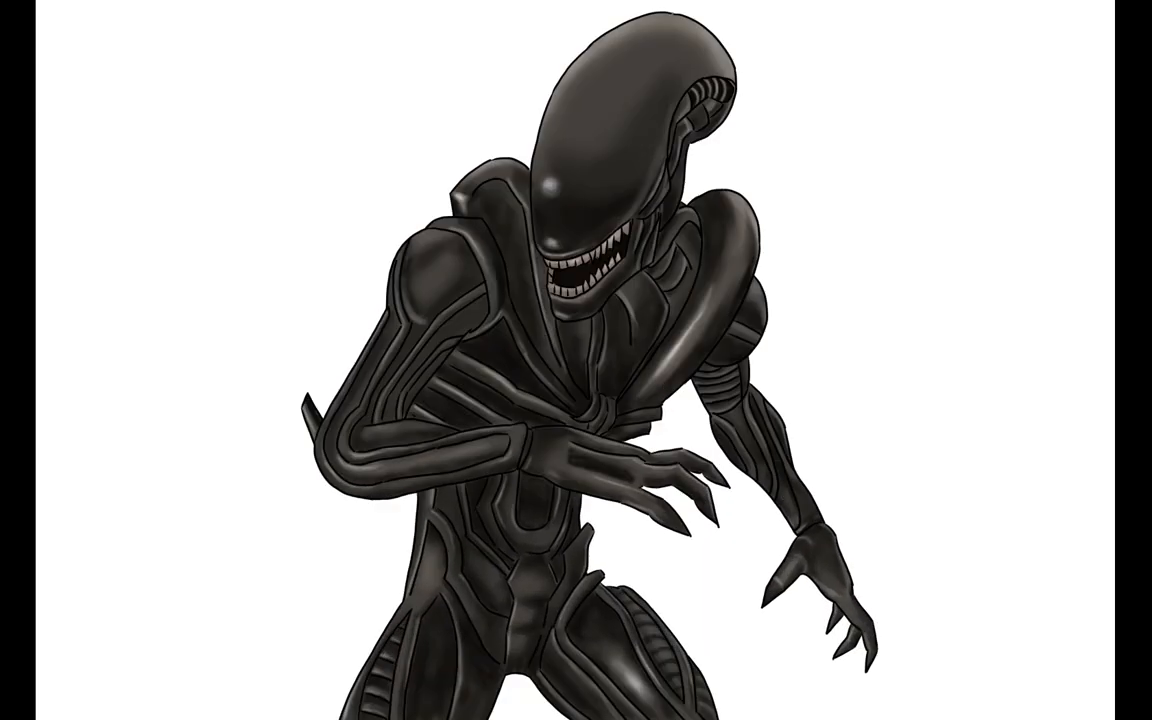